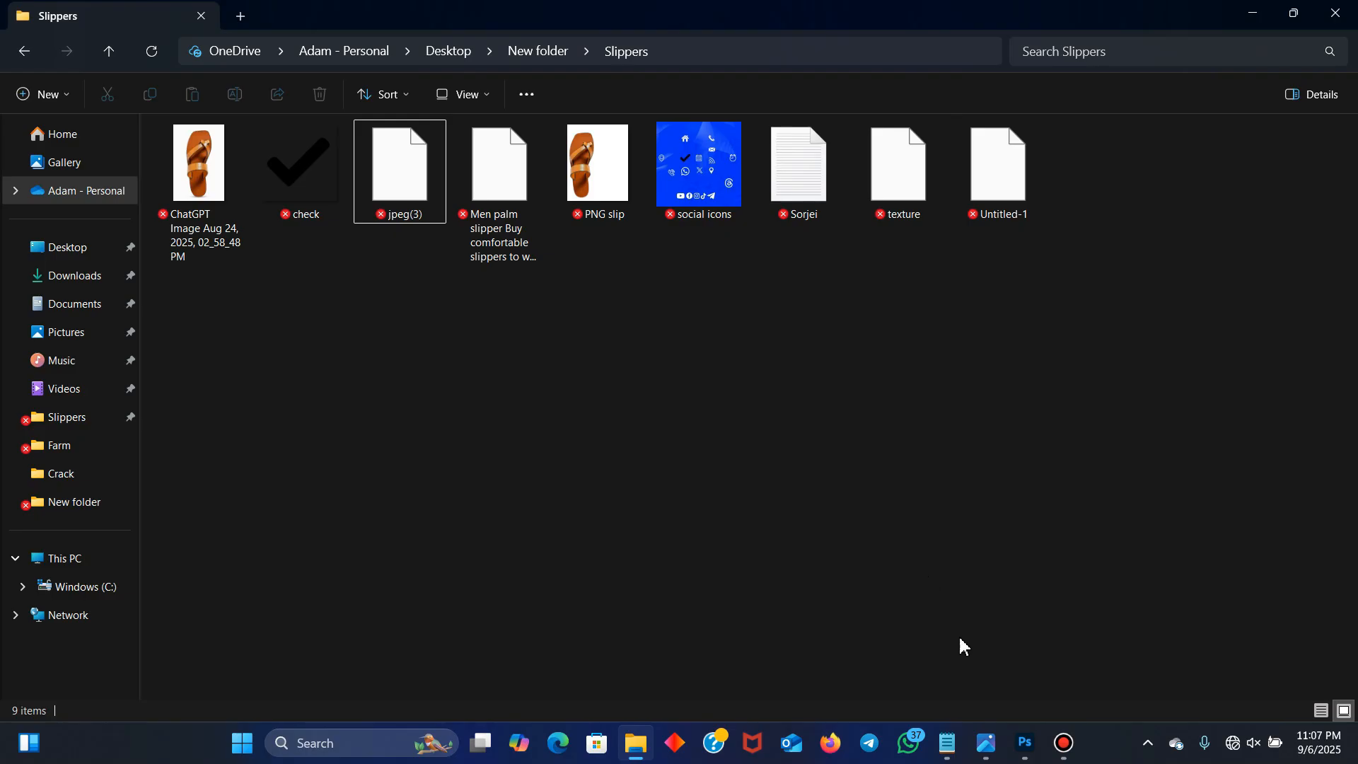
# Examine the finished slipper flyer in slippers.png as the design reference
pyautogui.moveTo(989, 743)
pyautogui.click(973, 644)
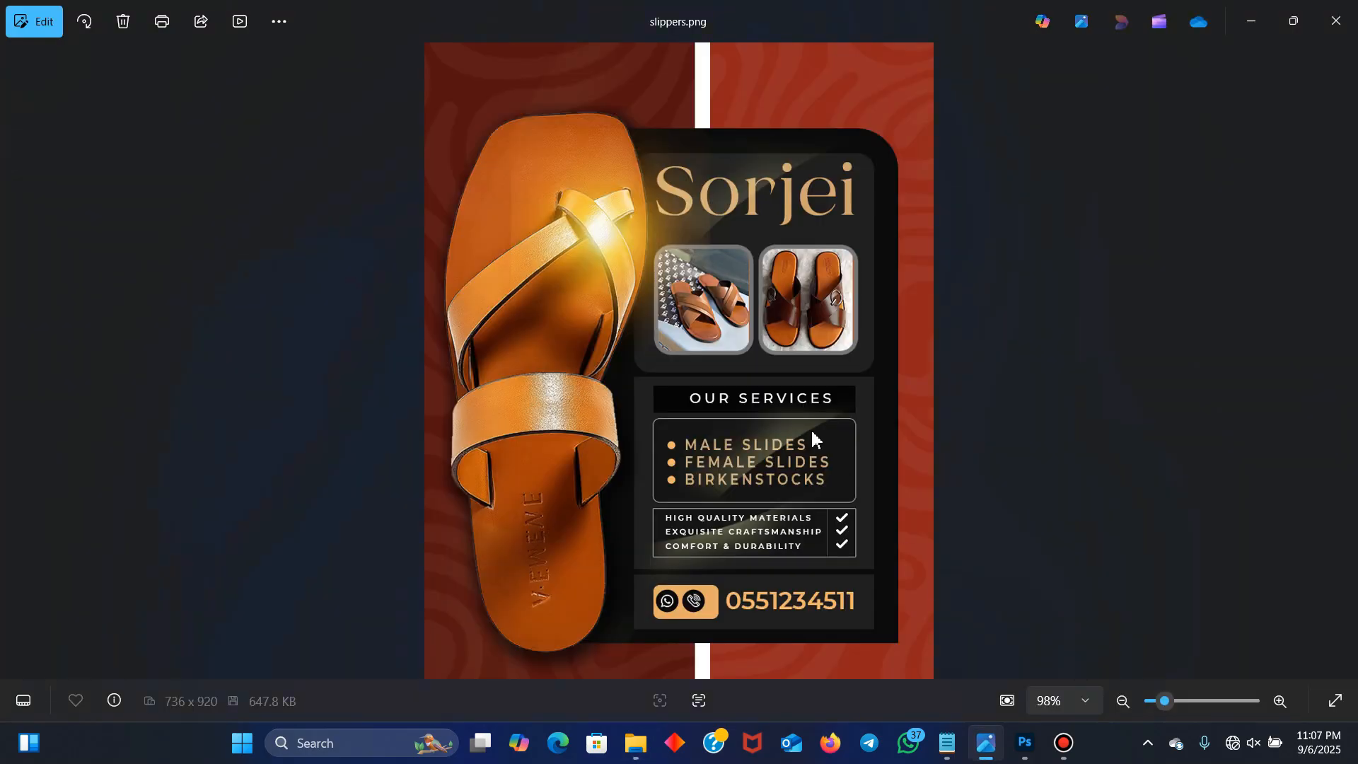
pyautogui.click(1251, 22)
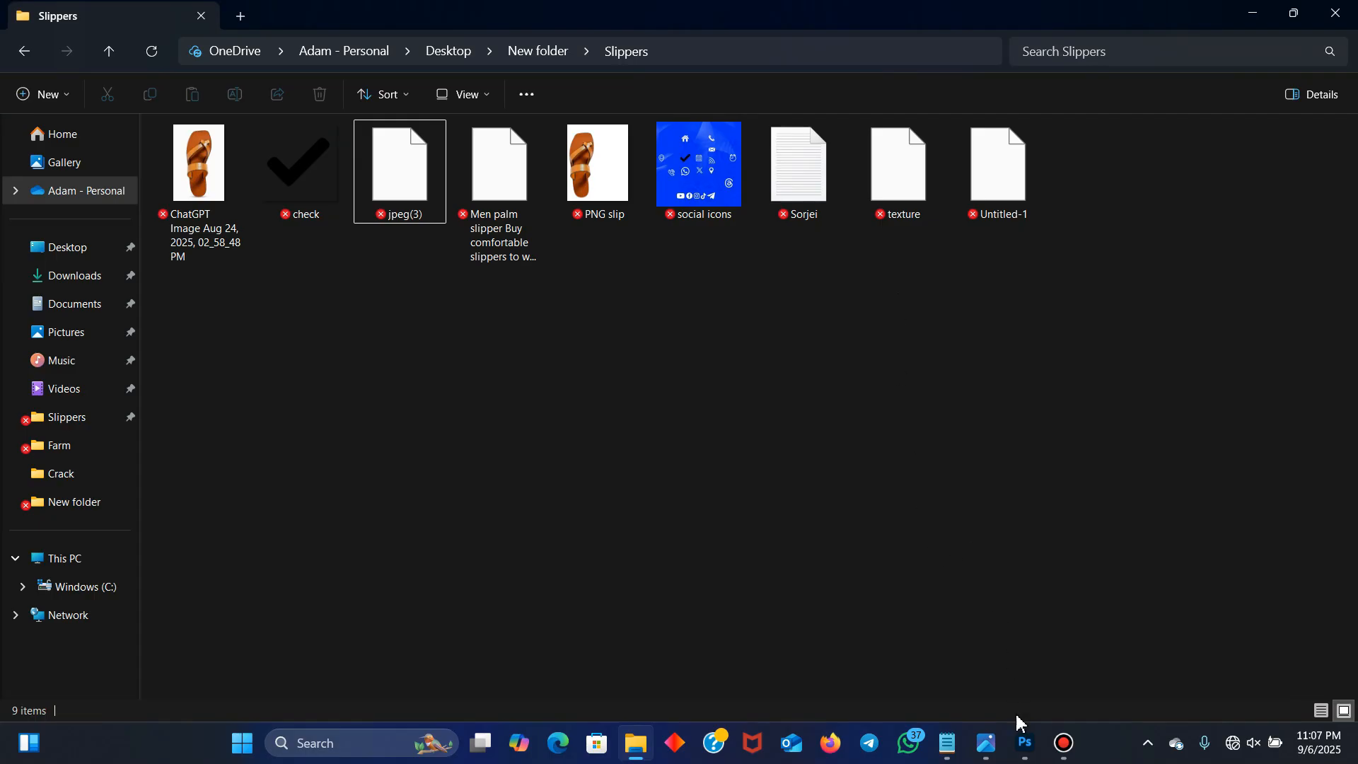
# Switch to Photoshop and create a 736 x 920 px document at 300 ppi with a white background, fitted to the window
pyautogui.click(1026, 744)
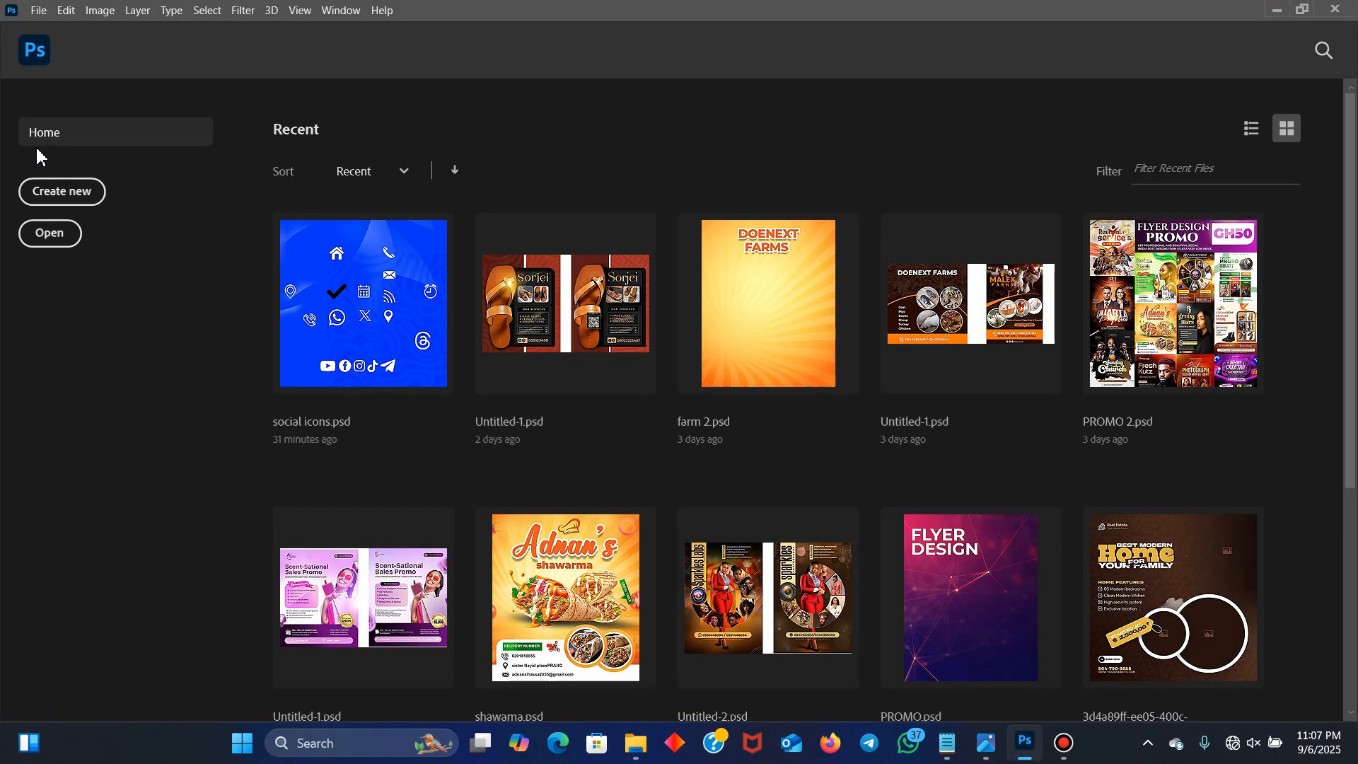
pyautogui.click(57, 192)
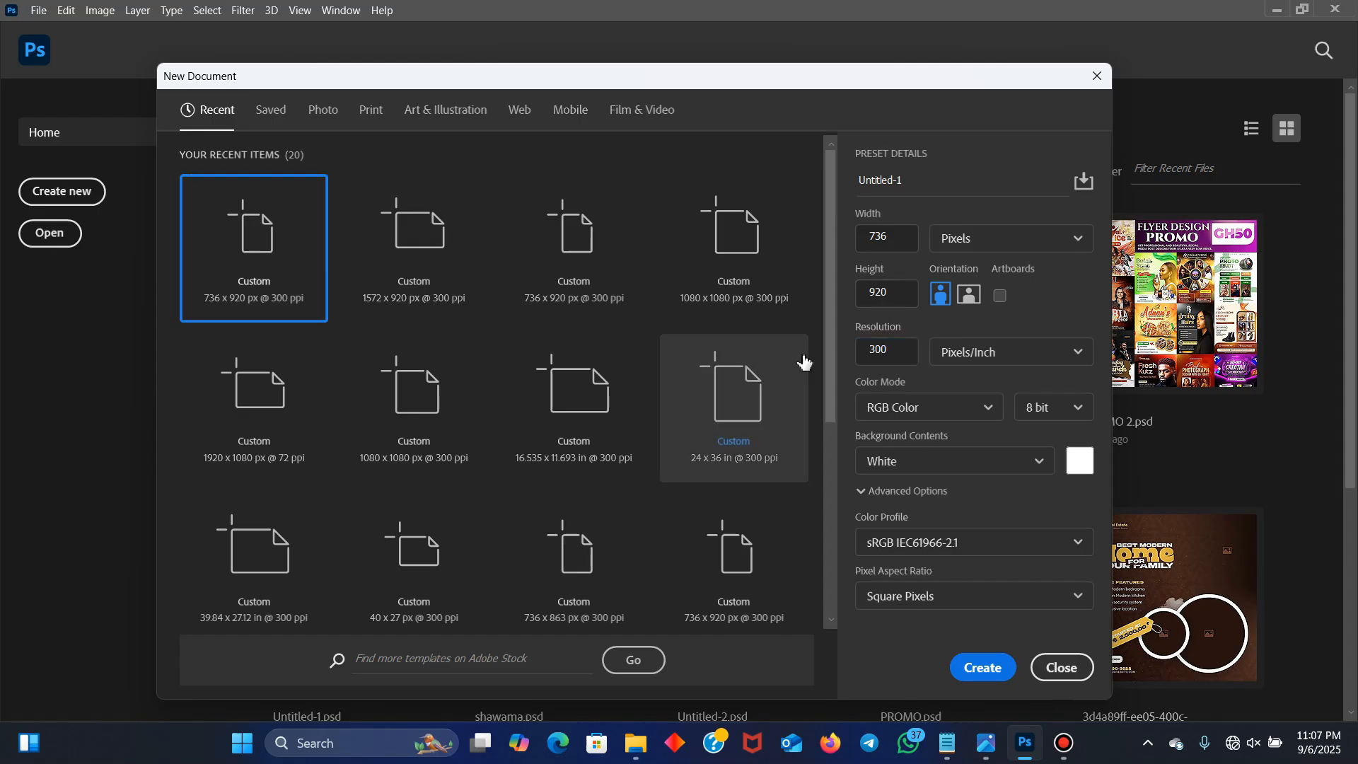
pyautogui.click(985, 678)
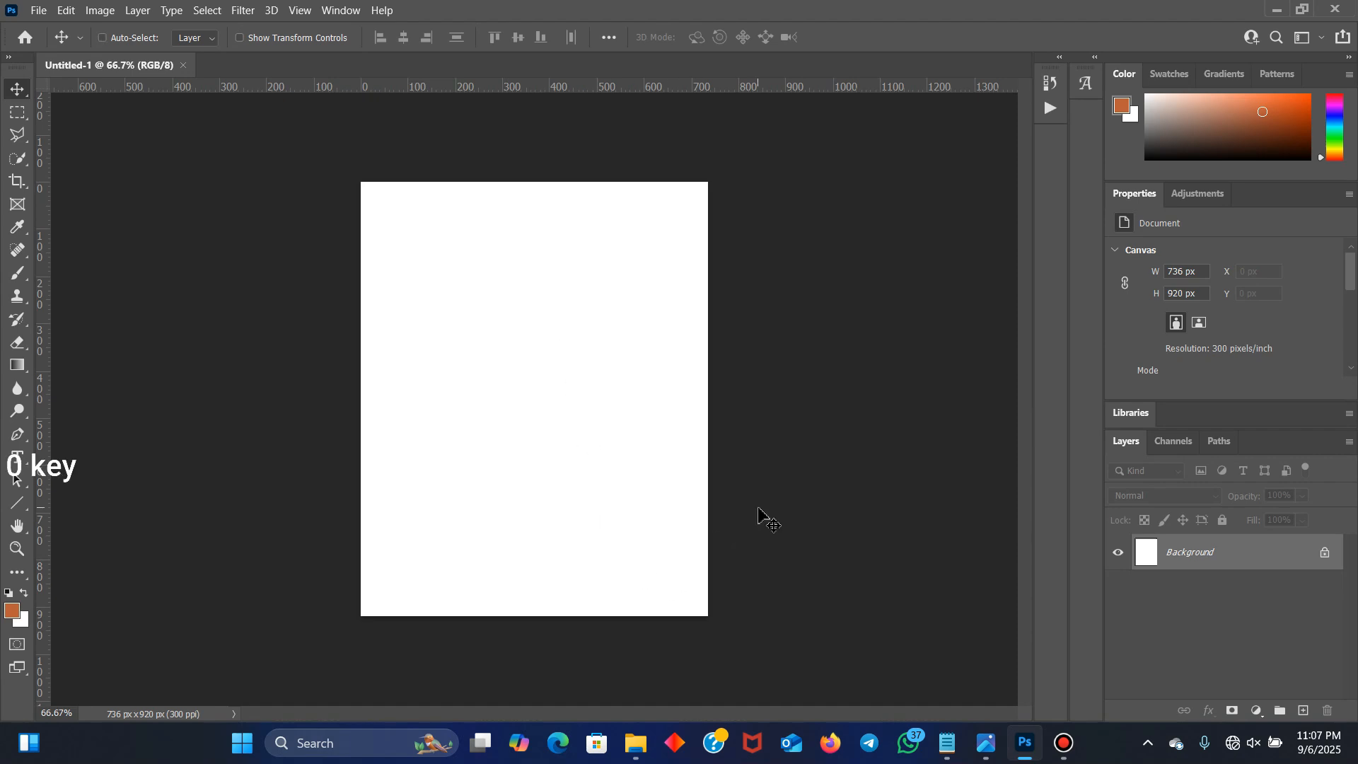
pyautogui.hotkey('ctrl', '0')
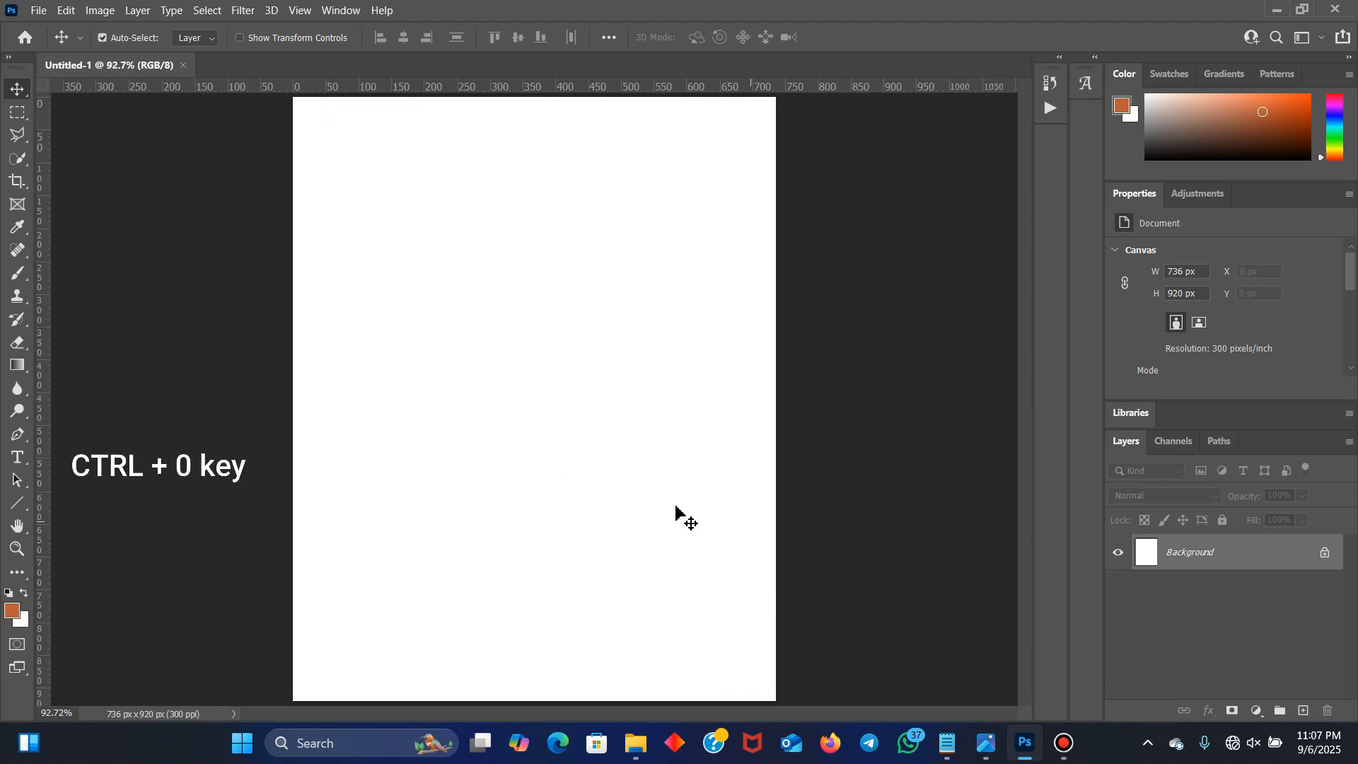
# Open the Sorjei text file from the Slippers folder and review the flyer copy and colour codes
pyautogui.click(641, 754)
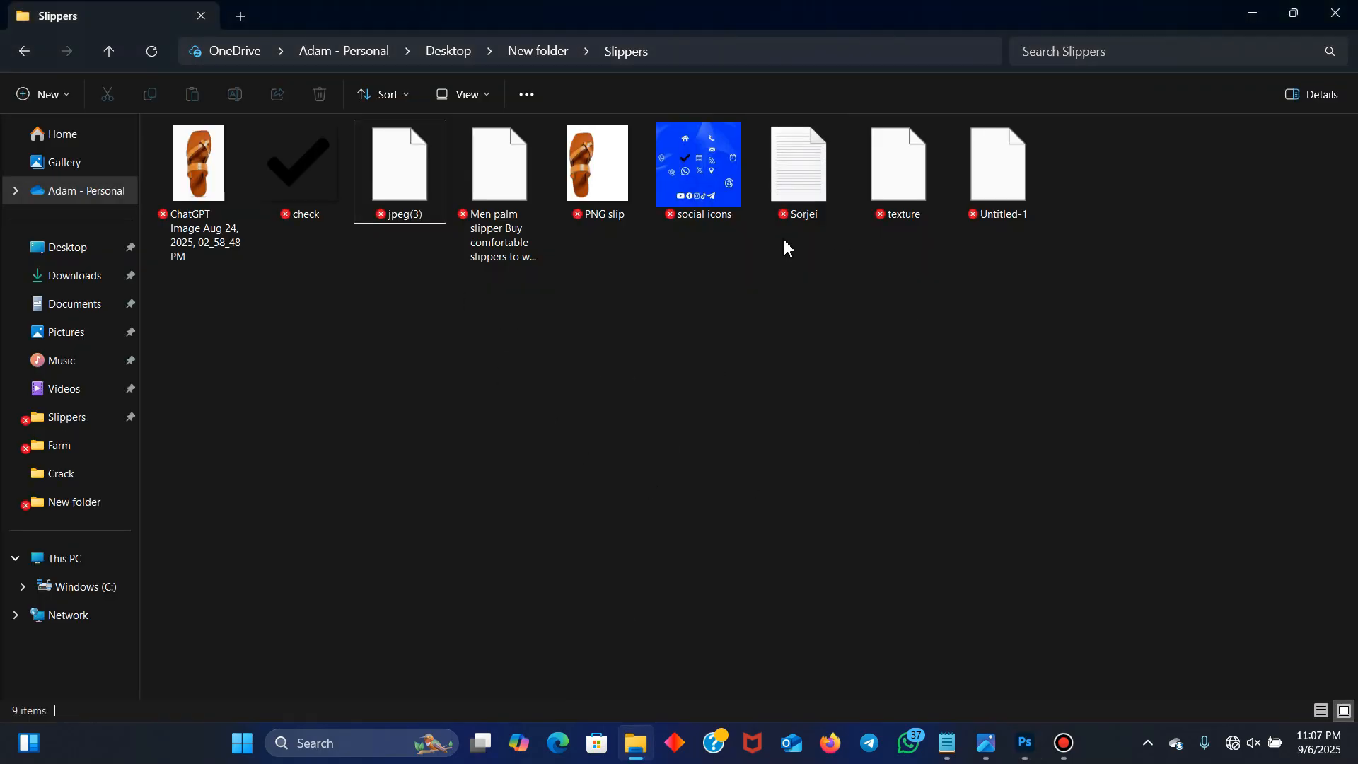
pyautogui.doubleClick(812, 190)
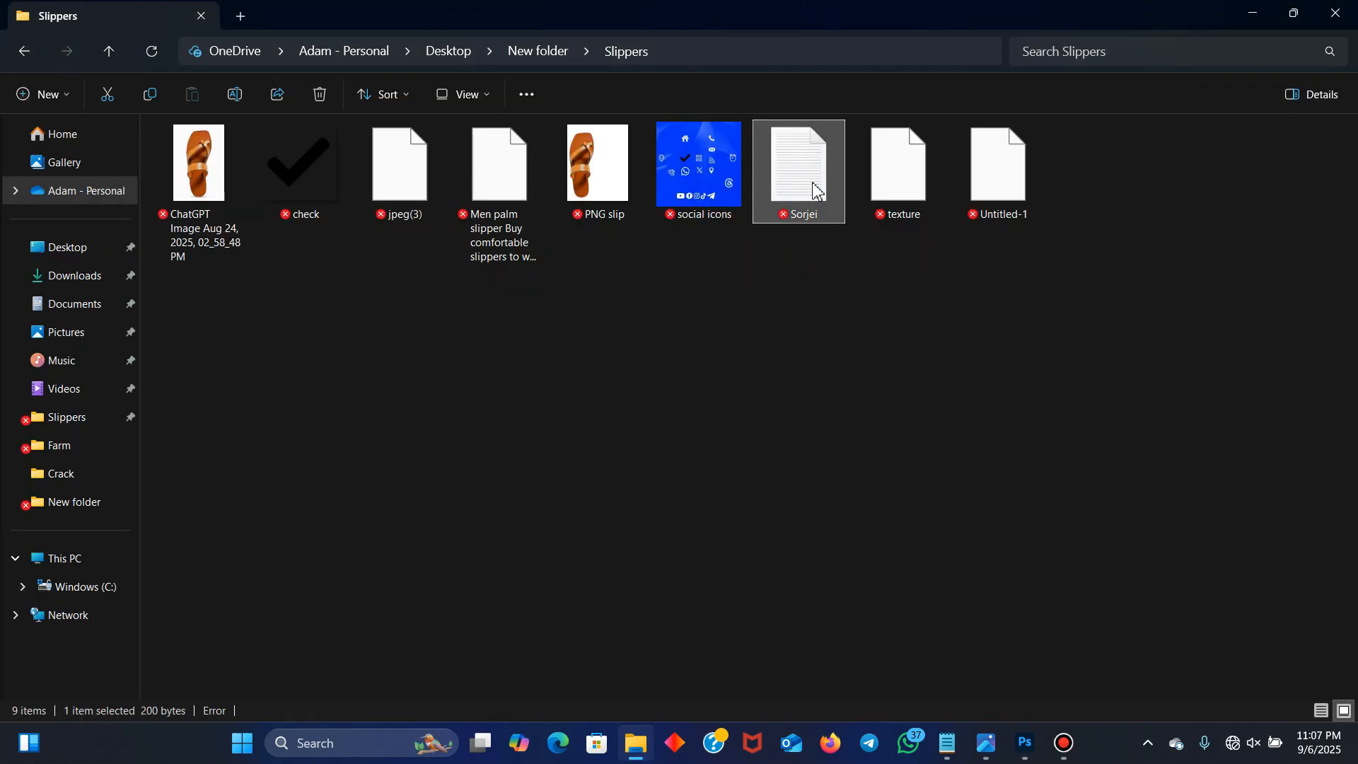
pyautogui.click(785, 379)
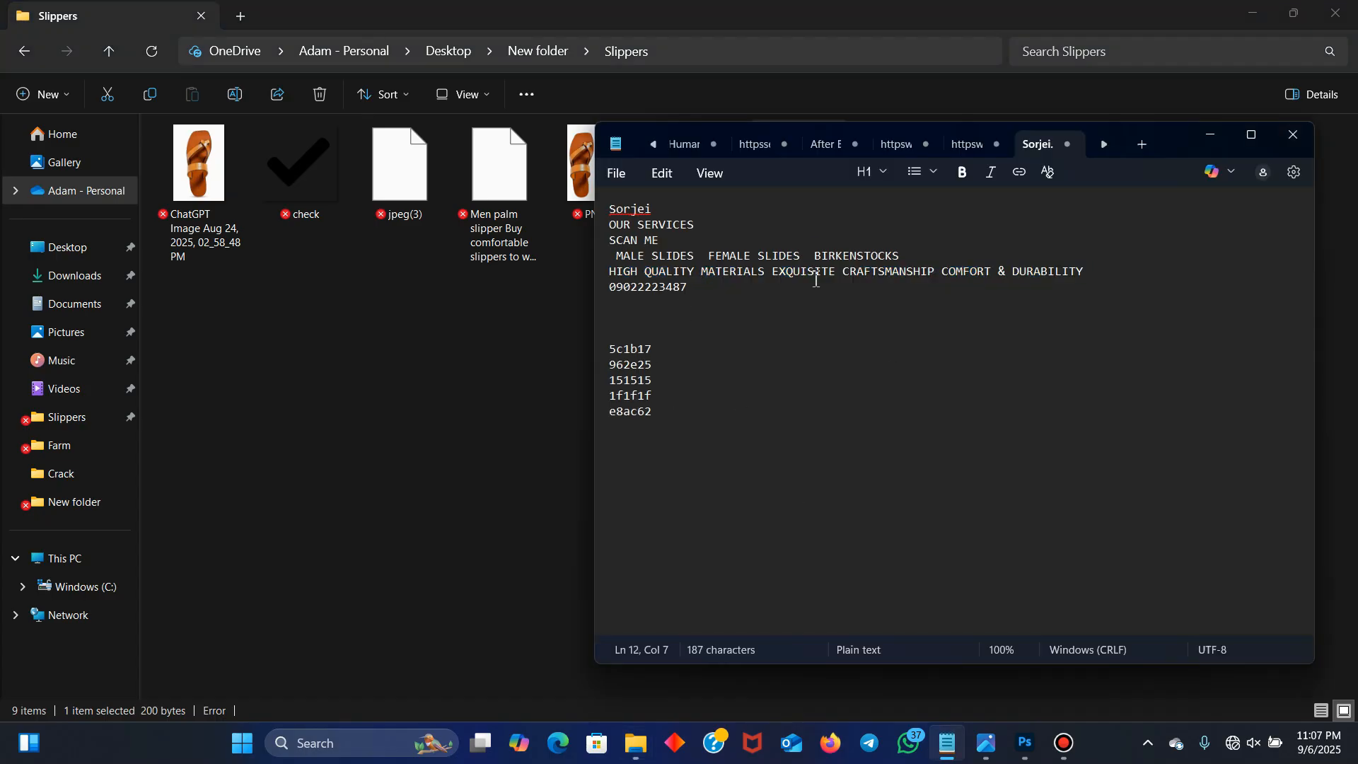
pyautogui.moveTo(623, 342); pyautogui.dragTo(736, 424)
pyautogui.click(736, 424)
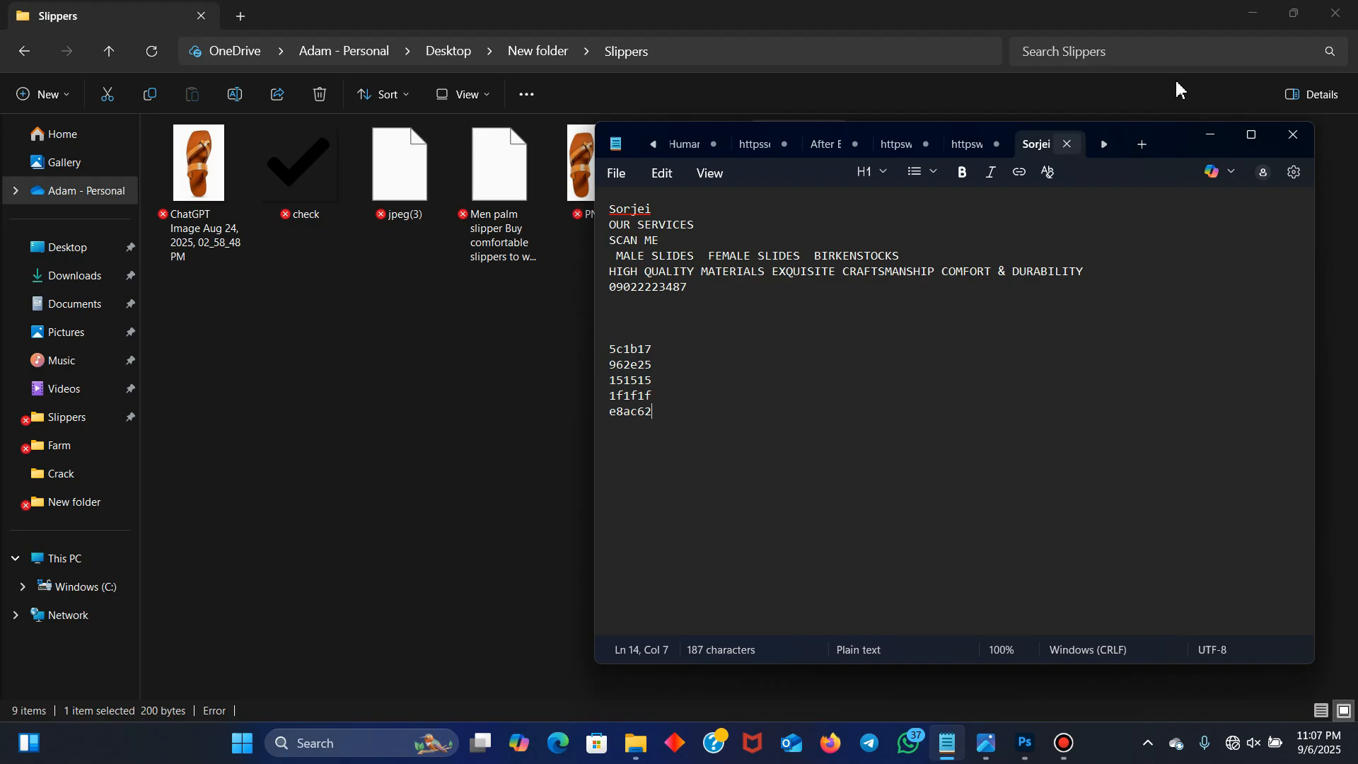
pyautogui.click(1210, 138)
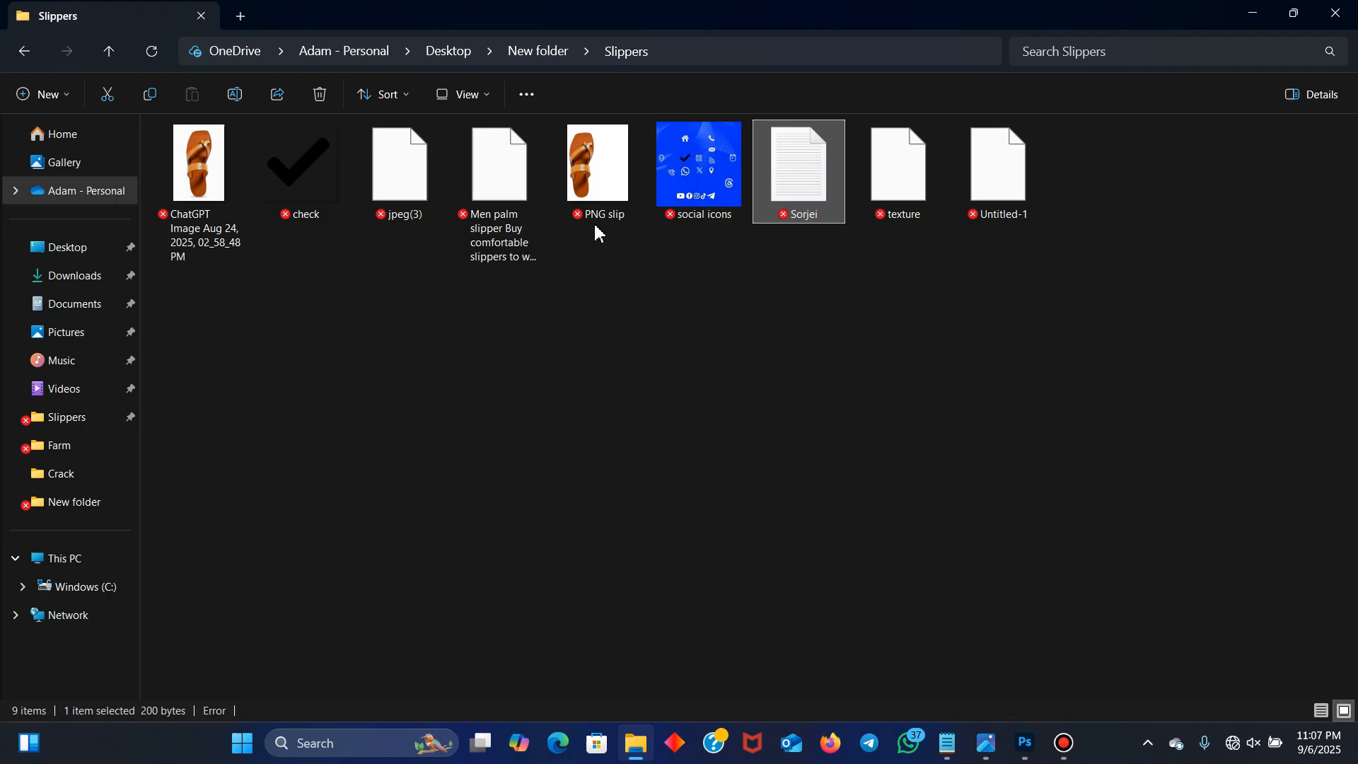
# Place the PNG slip image from the Slippers folder into the flyer document and hide its layer
pyautogui.moveTo(601, 188); pyautogui.dragTo(413, 403)
pyautogui.click(847, 39)
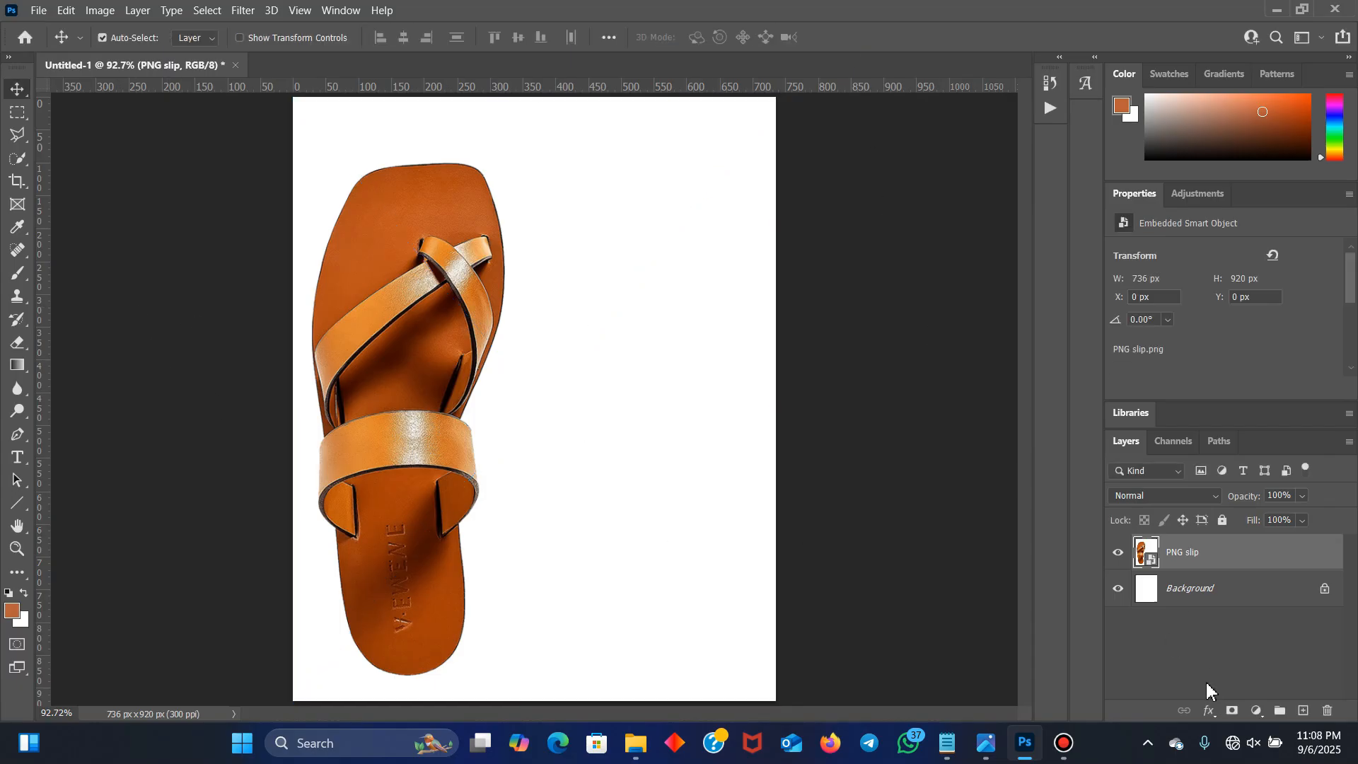
pyautogui.click(1118, 556)
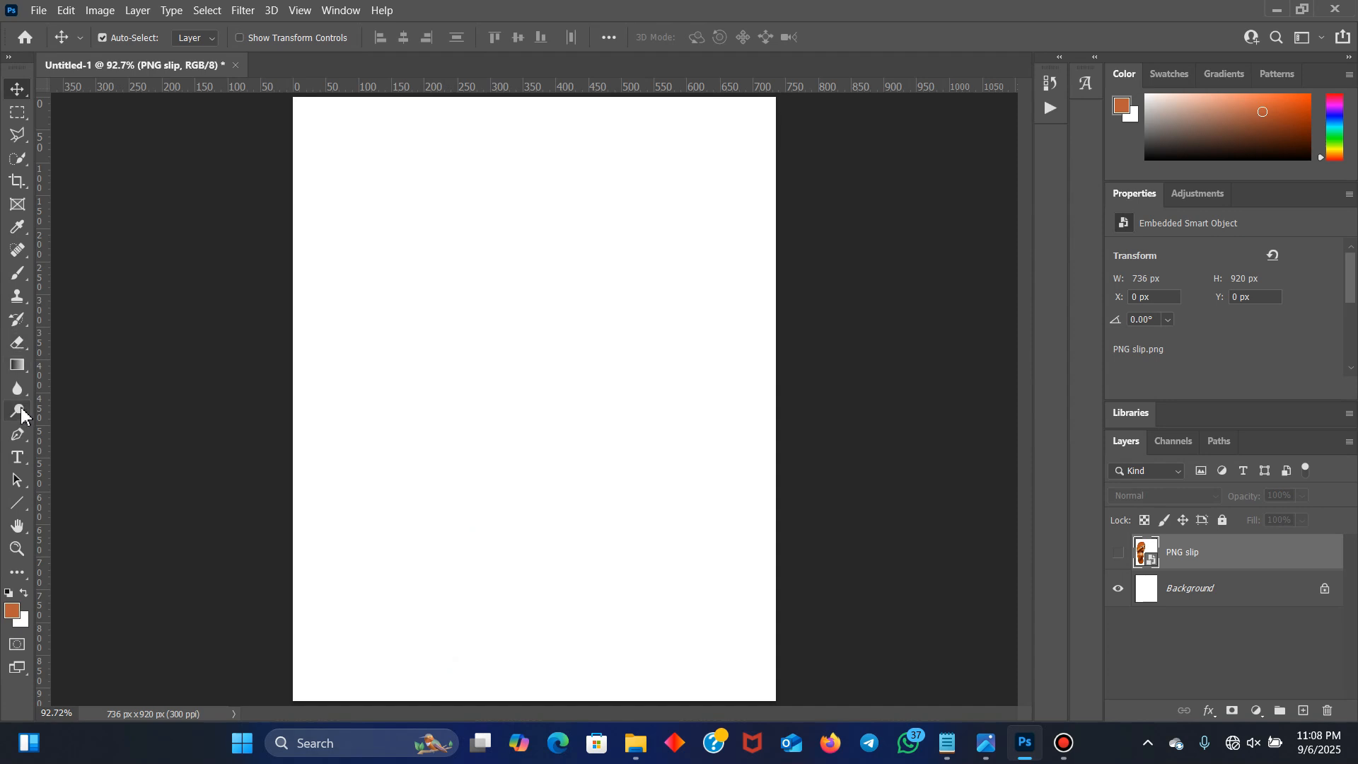
# Draw a filled rectangle about 385 x 924 px covering the left half of the canvas
pyautogui.click(25, 532)
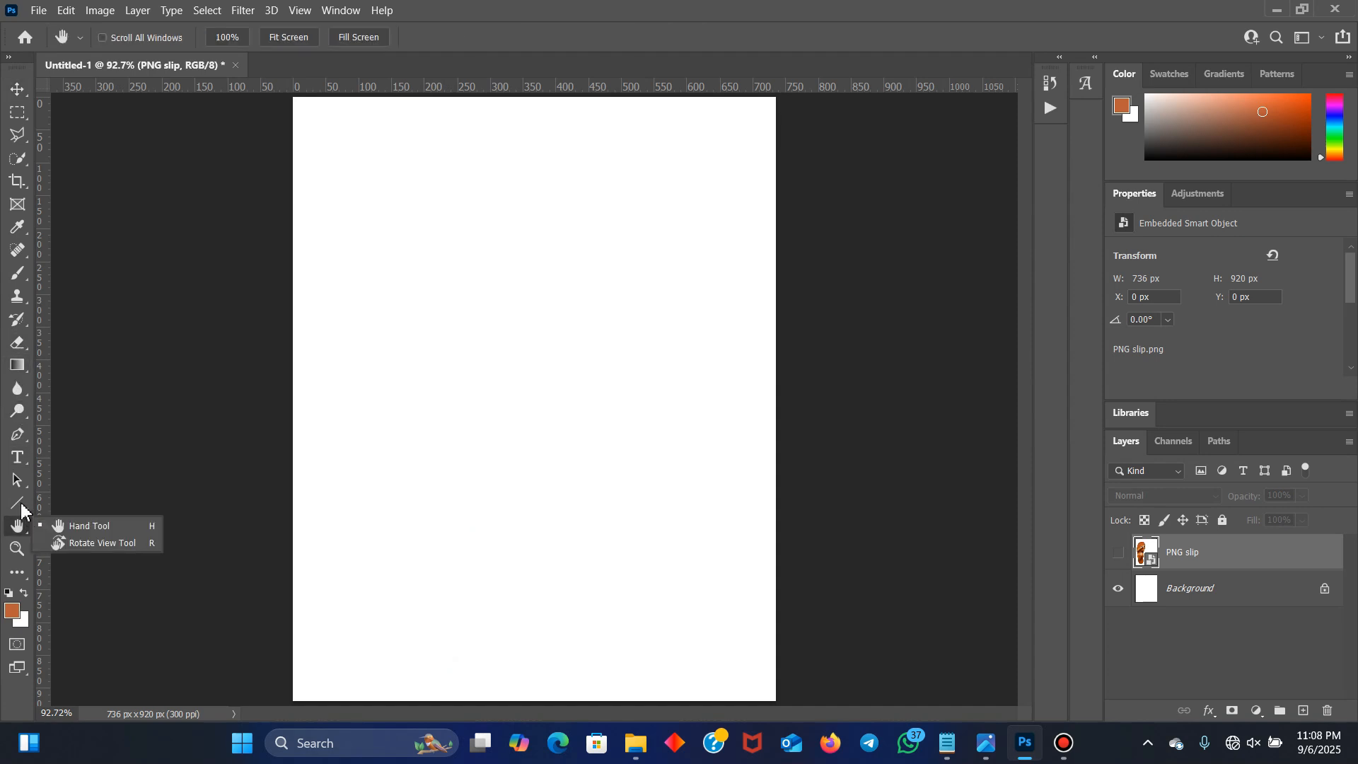
pyautogui.click(18, 503)
pyautogui.click(82, 504)
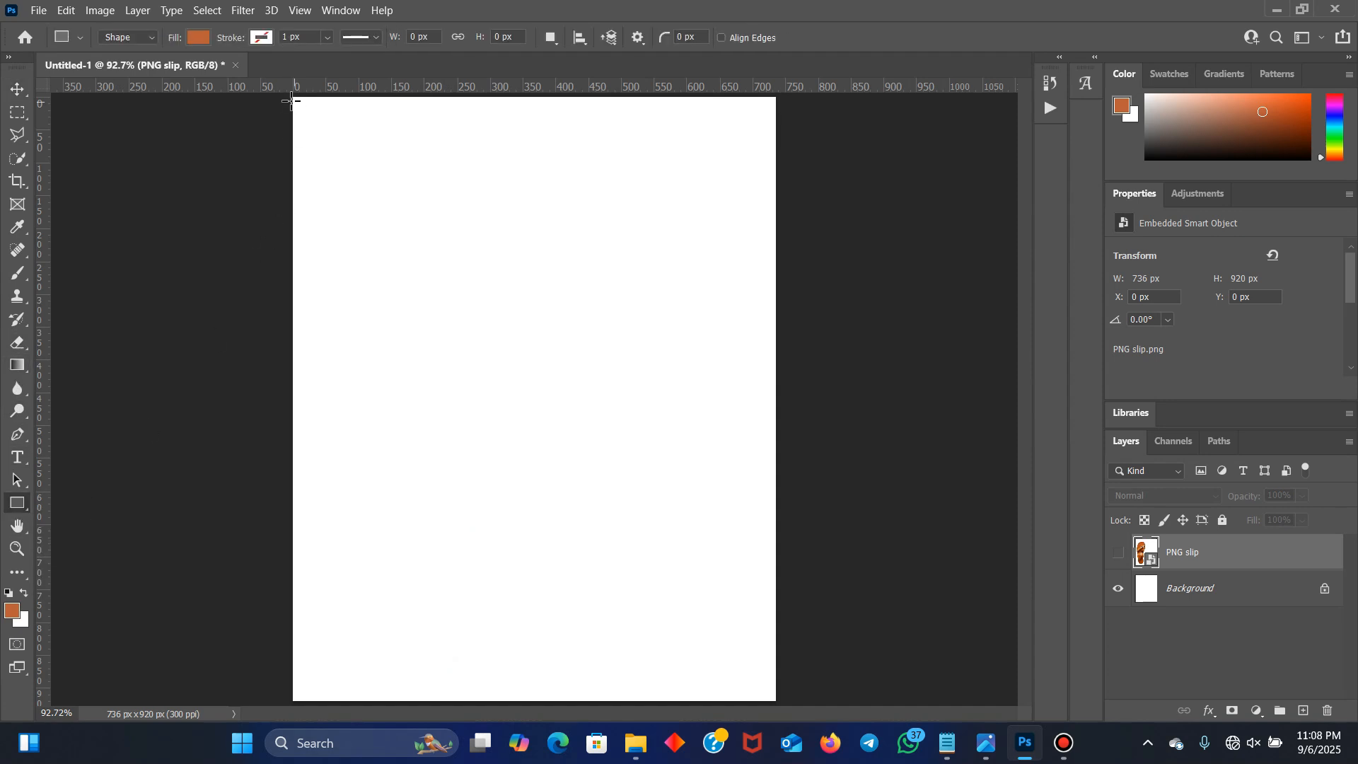
pyautogui.moveTo(296, 106); pyautogui.dragTo(540, 704)
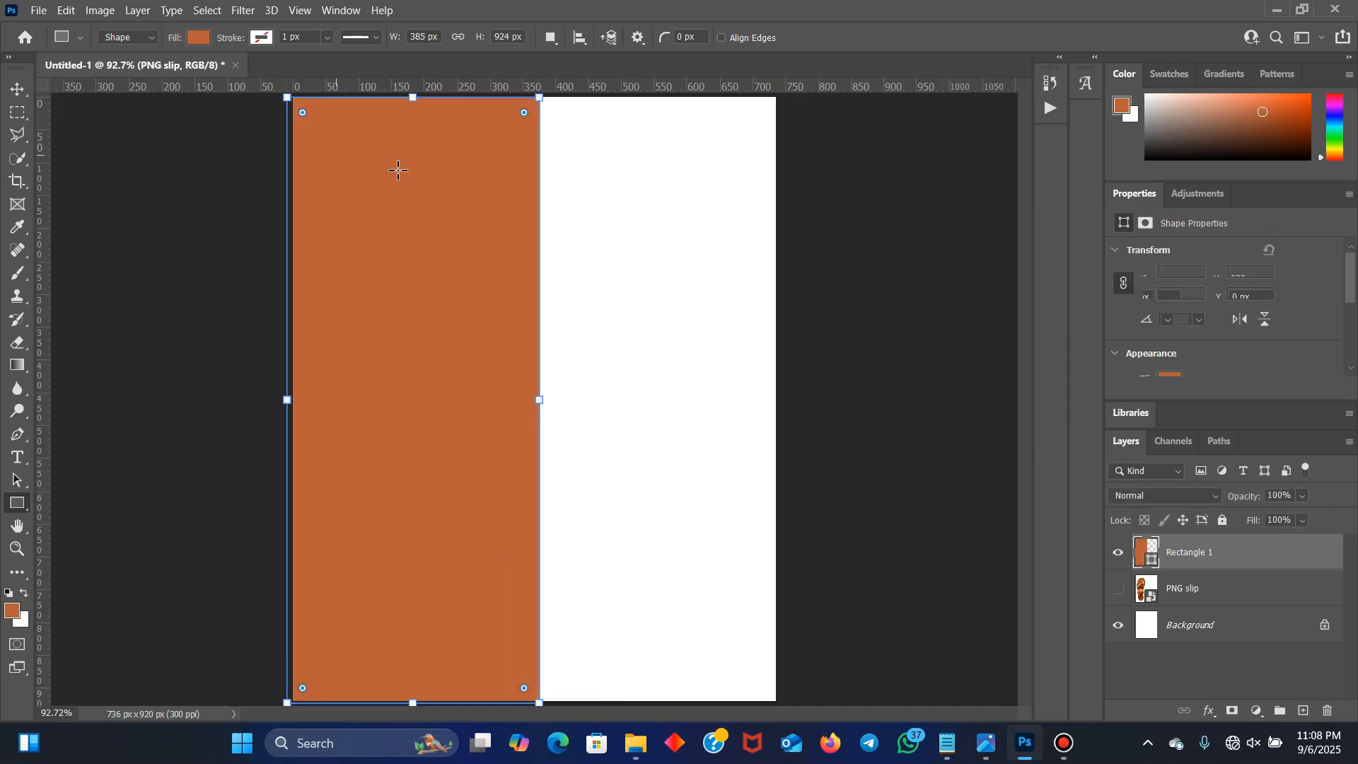
pyautogui.click(17, 90)
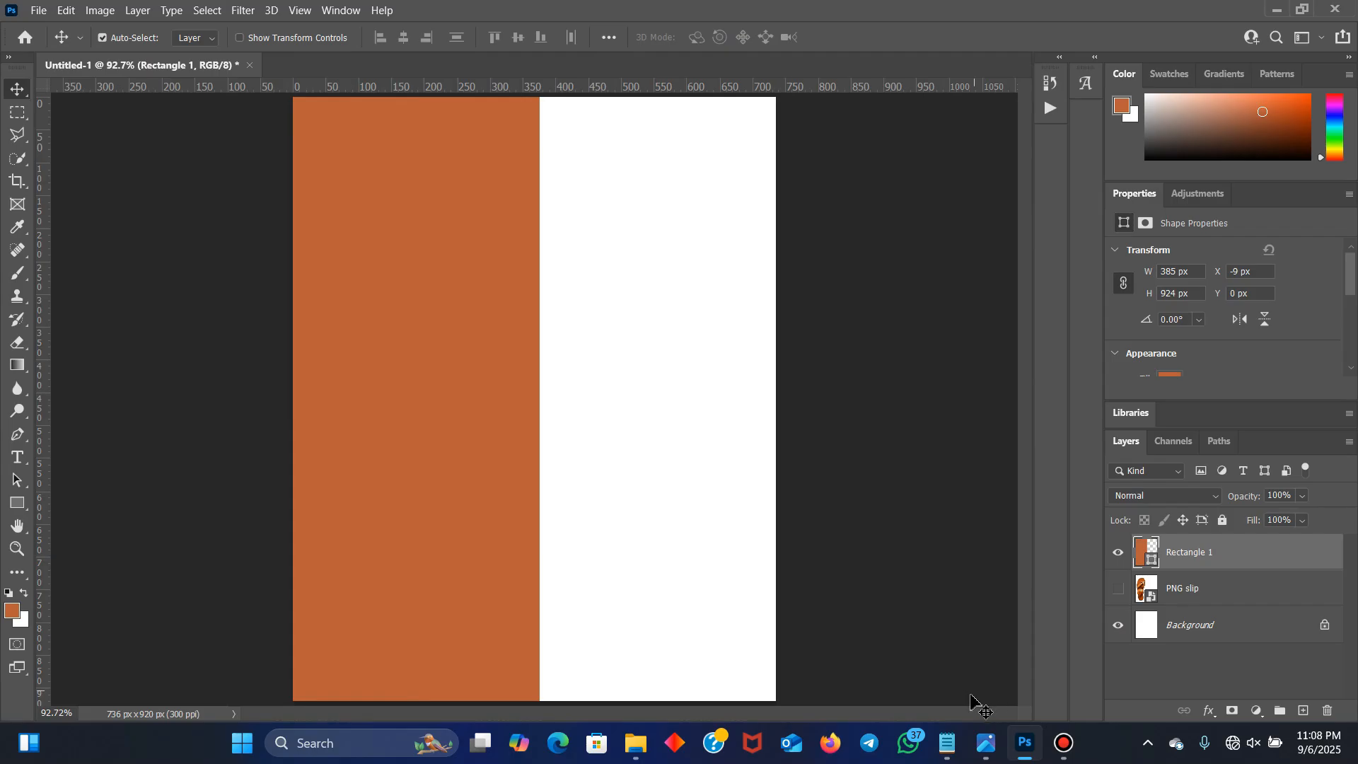
# Set the rectangle's fill colour to 5c1b17, copied from the Sorjei notes
pyautogui.click(950, 754)
pyautogui.moveTo(673, 349); pyautogui.dragTo(580, 344)
pyautogui.hotkey('ctrl', 'c')
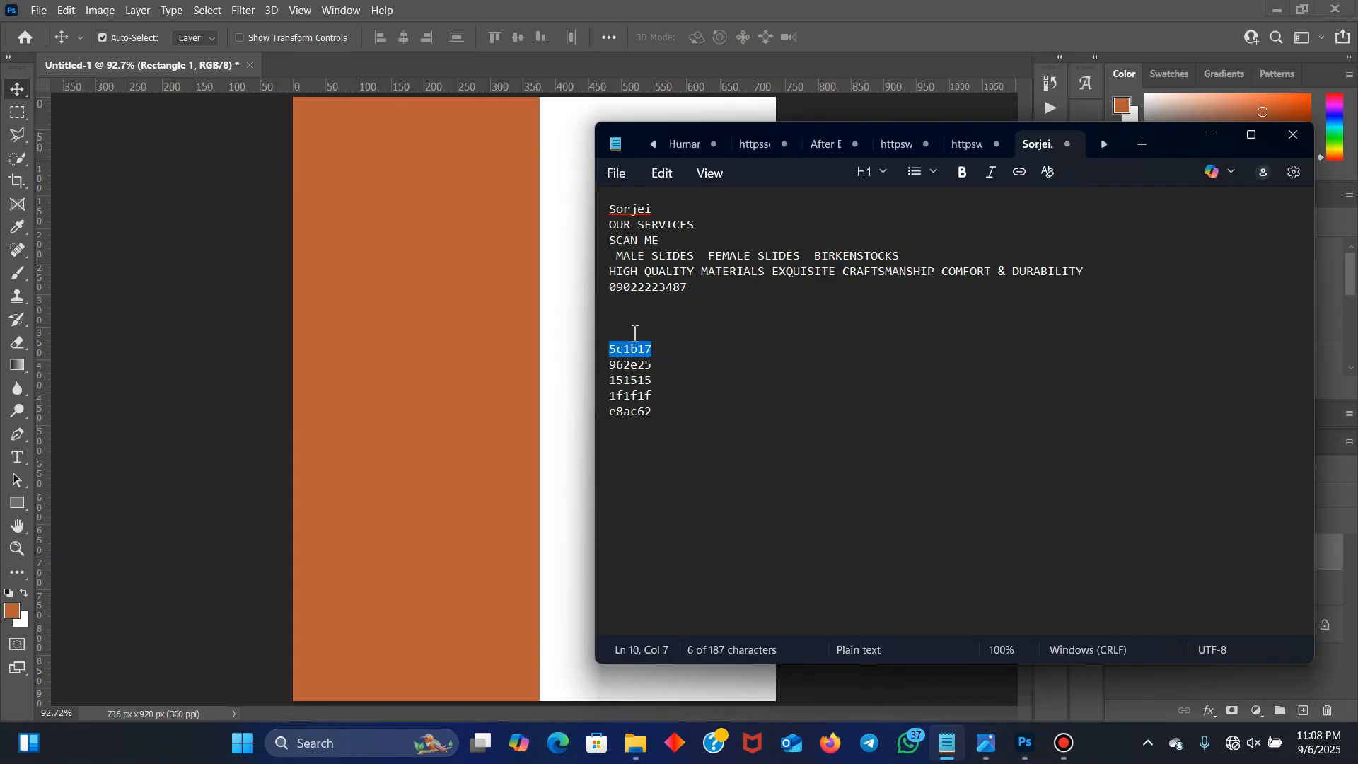
pyautogui.click(1211, 135)
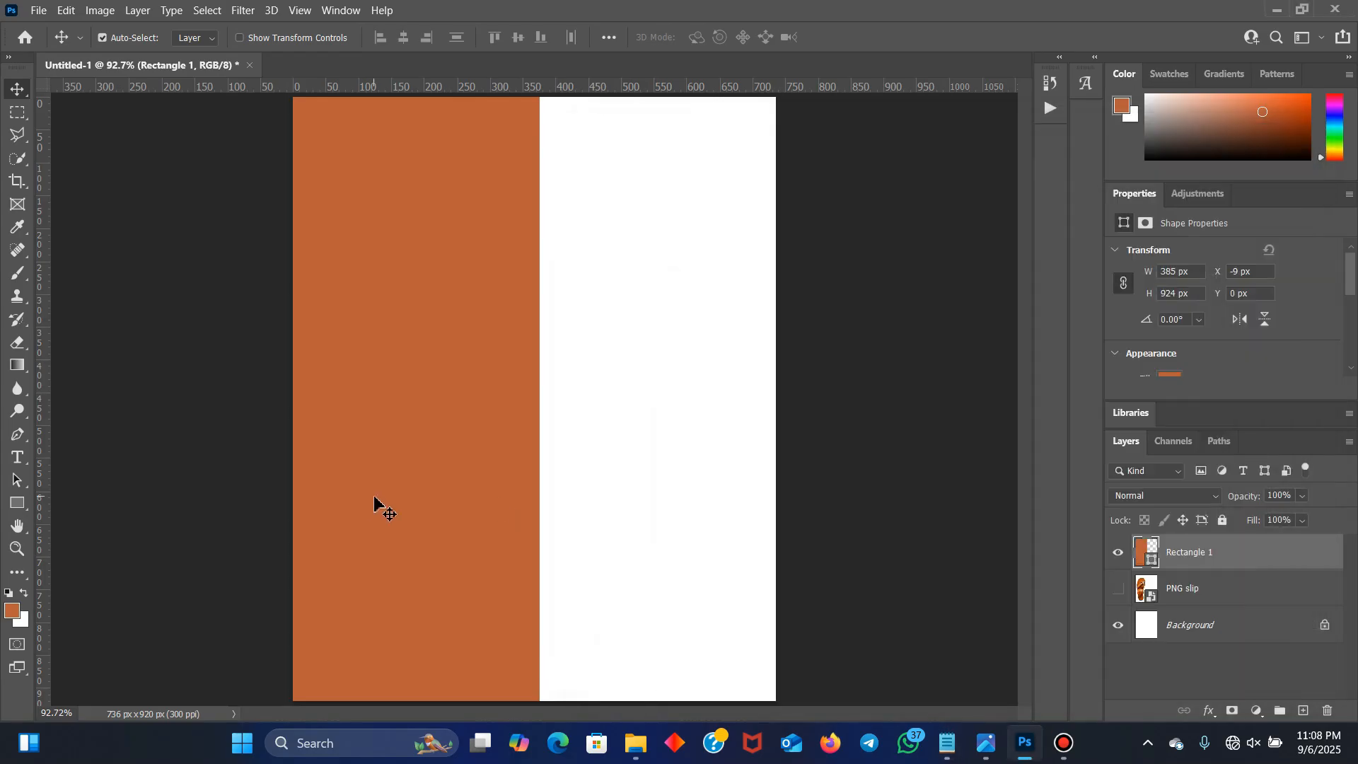
pyautogui.doubleClick(1154, 563)
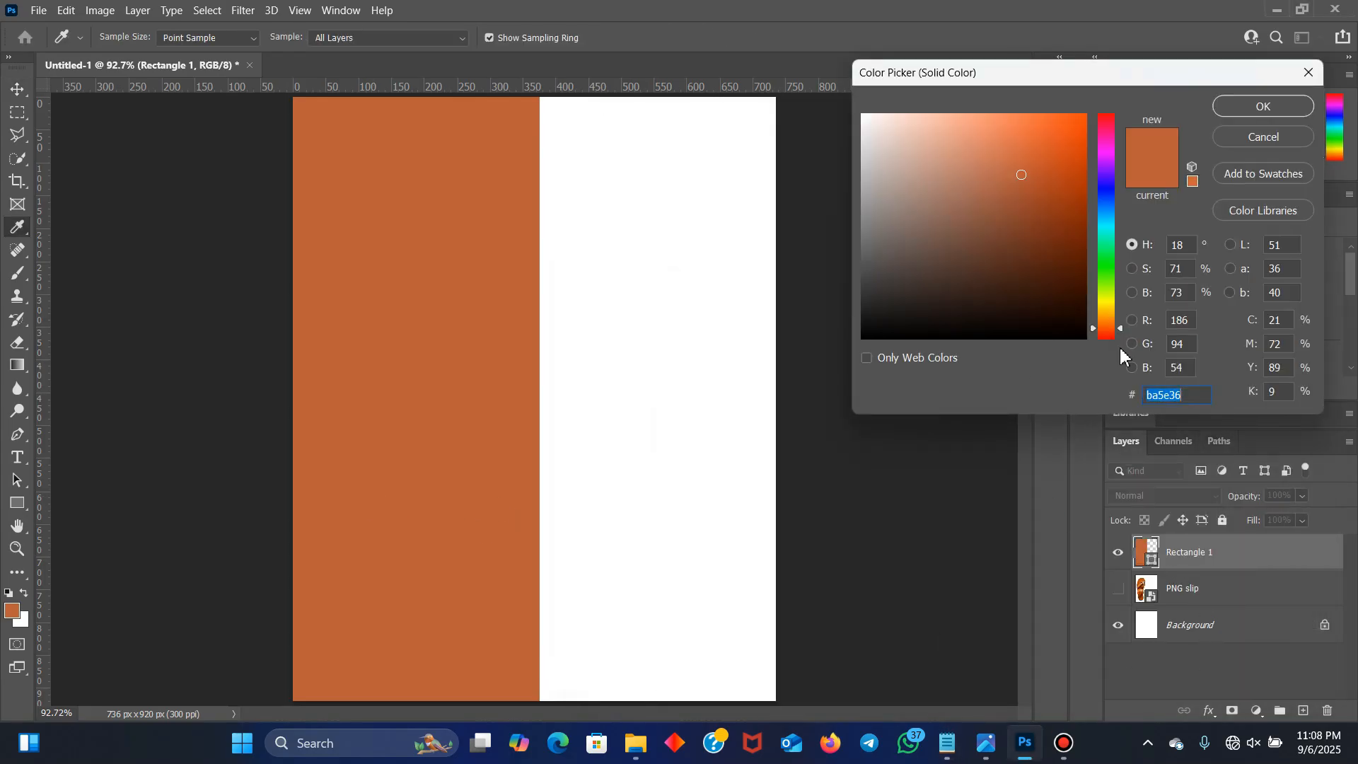
pyautogui.press('BackSpace')
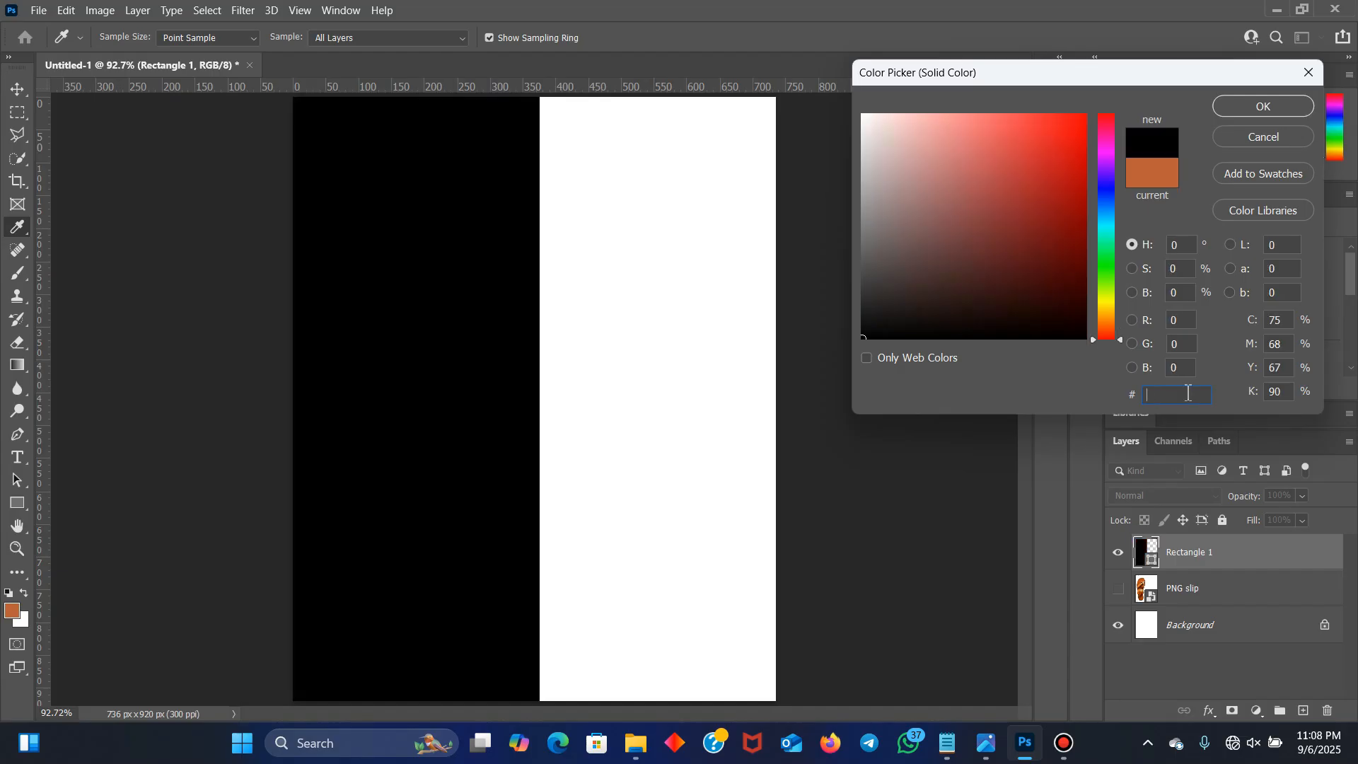
pyautogui.hotkey('ctrl', 'v')
pyautogui.click(1264, 106)
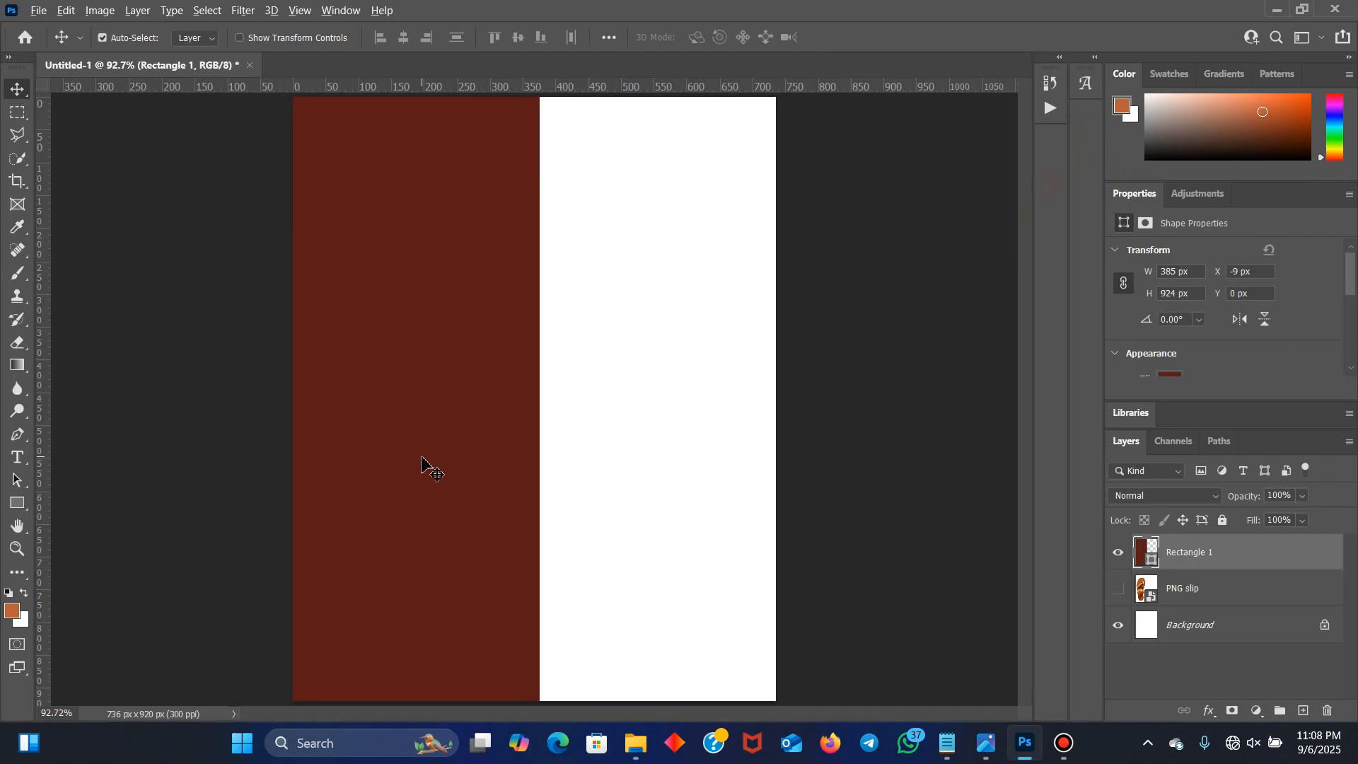
# Duplicate the rectangle onto the right half of the canvas and narrow the copy to about 355 px, leaving a gap between them
pyautogui.moveTo(449, 448); pyautogui.dragTo(665, 459)
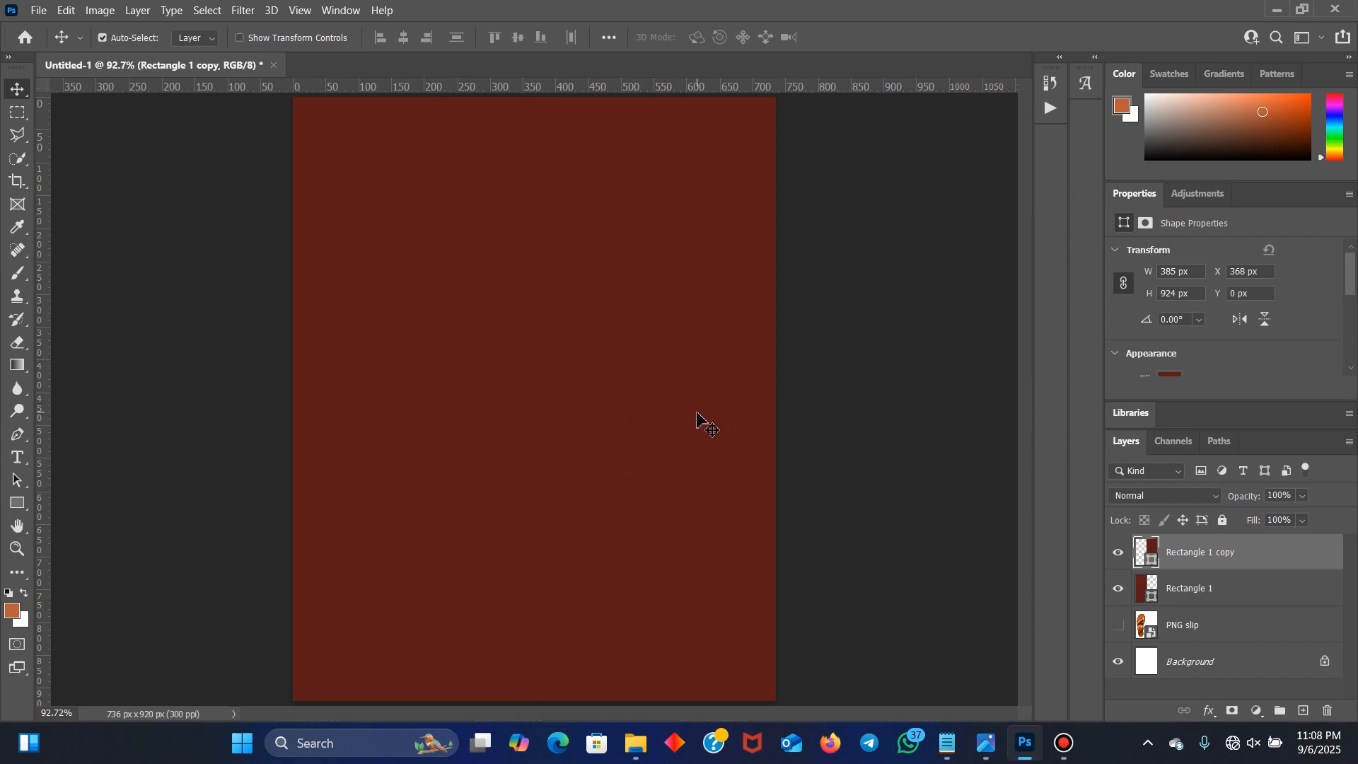
pyautogui.press('ctrl')
pyautogui.hotkey('ctrl', 't')
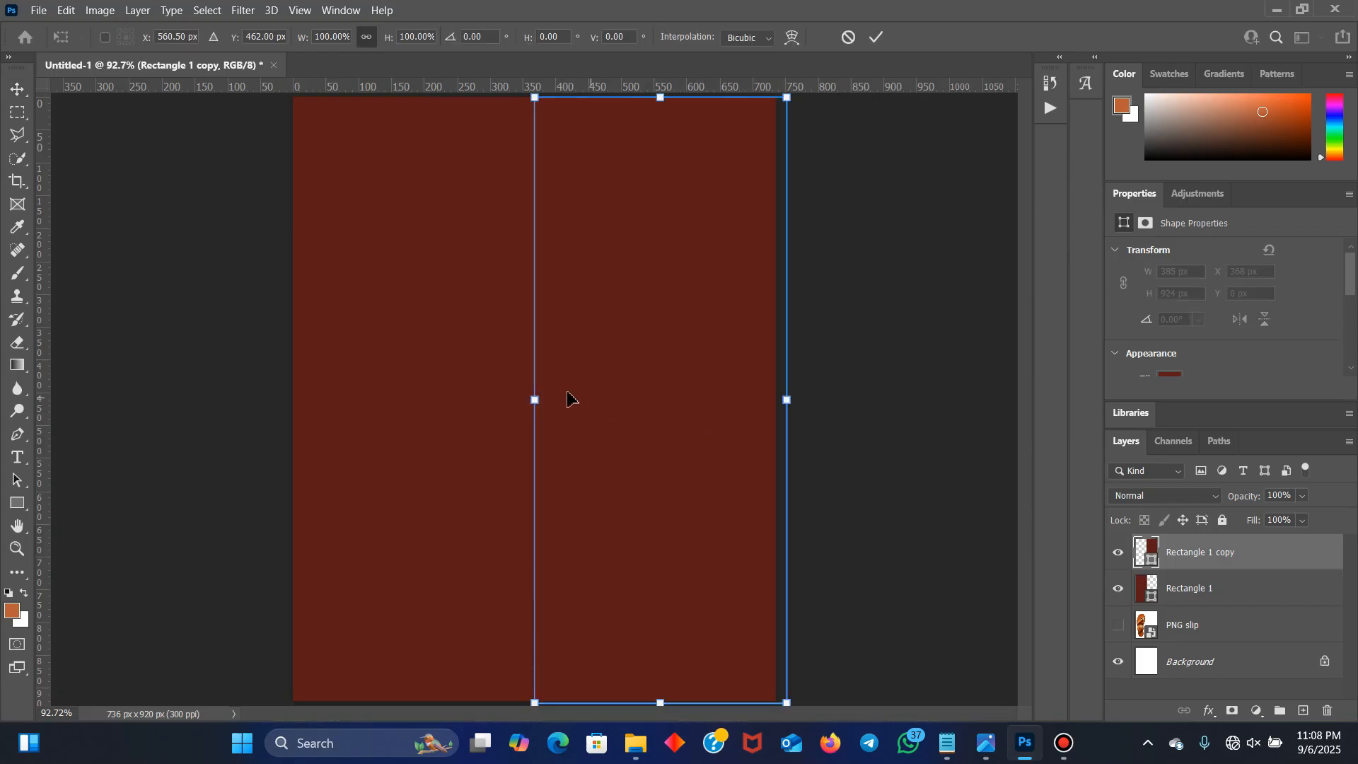
pyautogui.moveTo(532, 400); pyautogui.dragTo(549, 404)
pyautogui.press('Return')
# Open the social icons file from the Slippers folder and copy its jpeg texture layer over the flyer's rectangles
pyautogui.hotkey('alt', 'Tab')
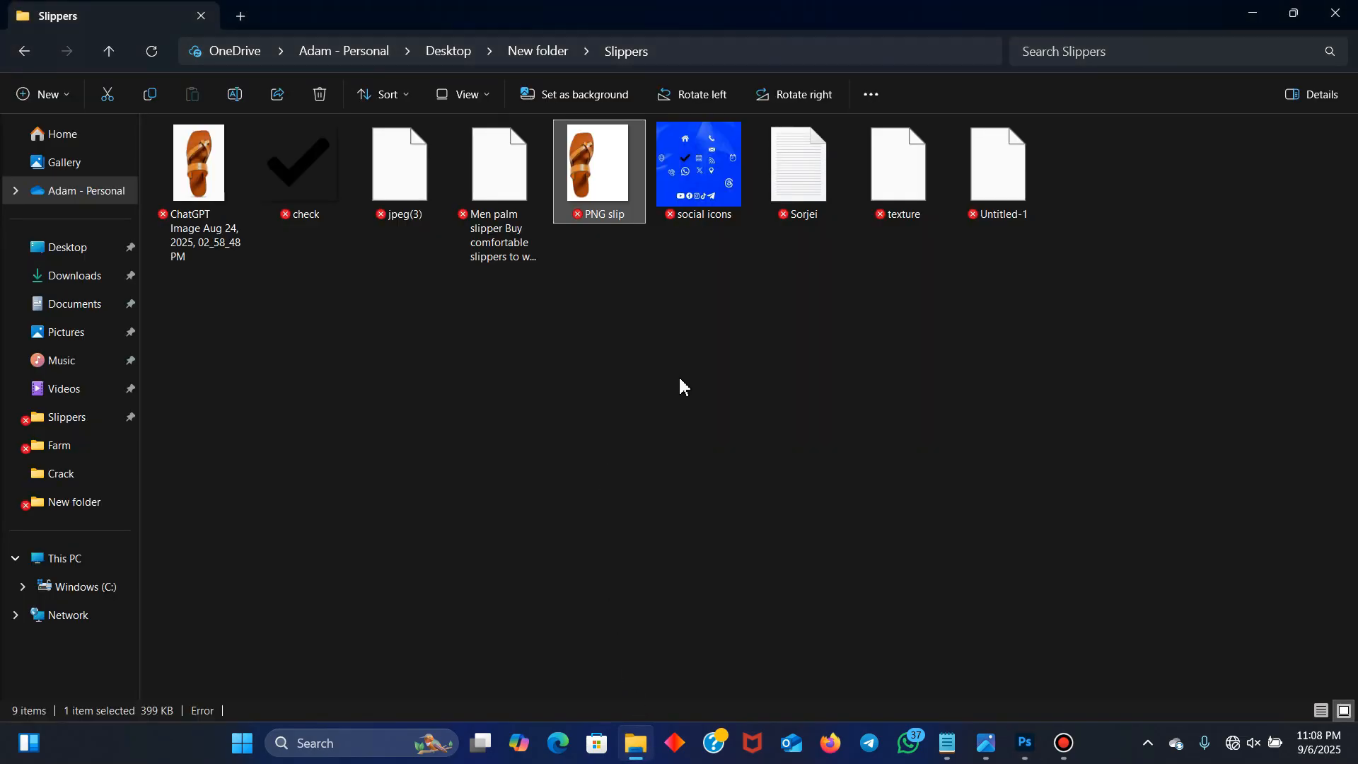
pyautogui.doubleClick(702, 177)
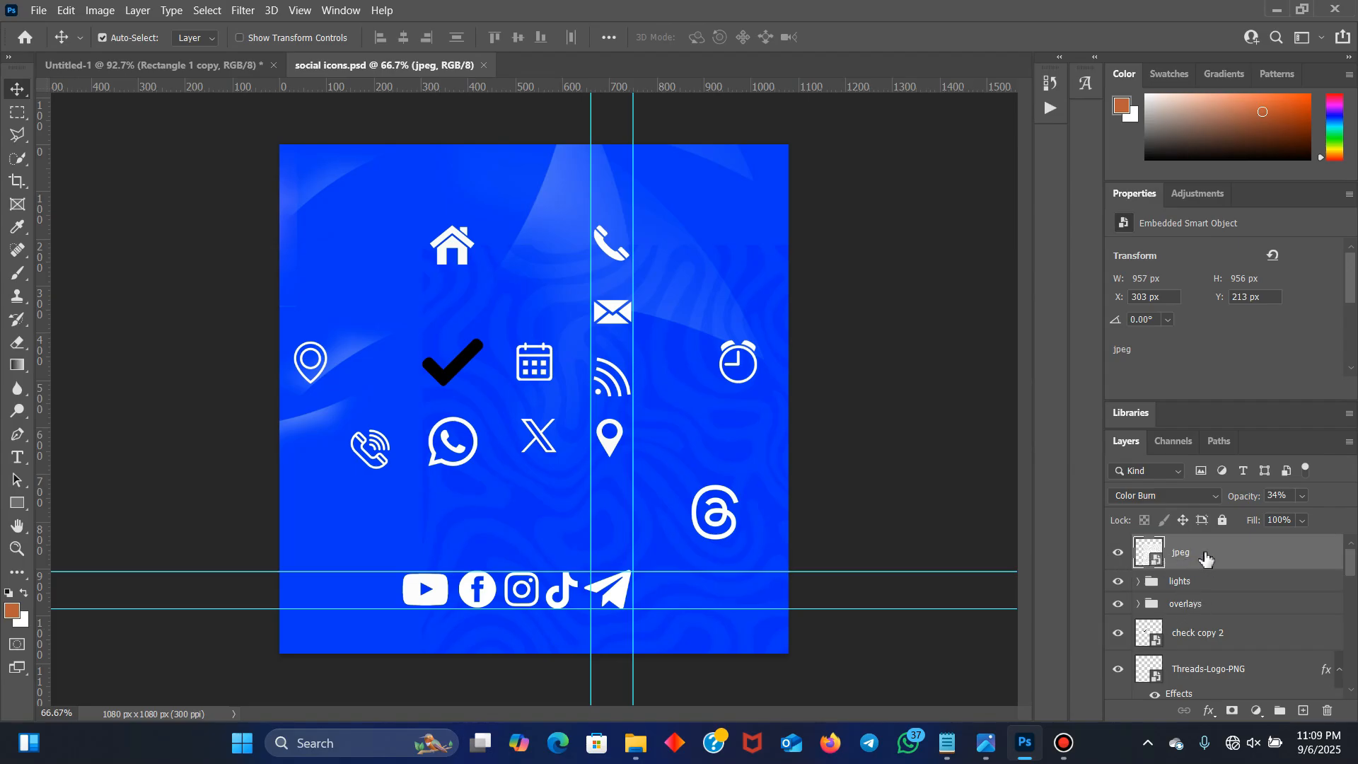
pyautogui.moveTo(1208, 559); pyautogui.dragTo(509, 385)
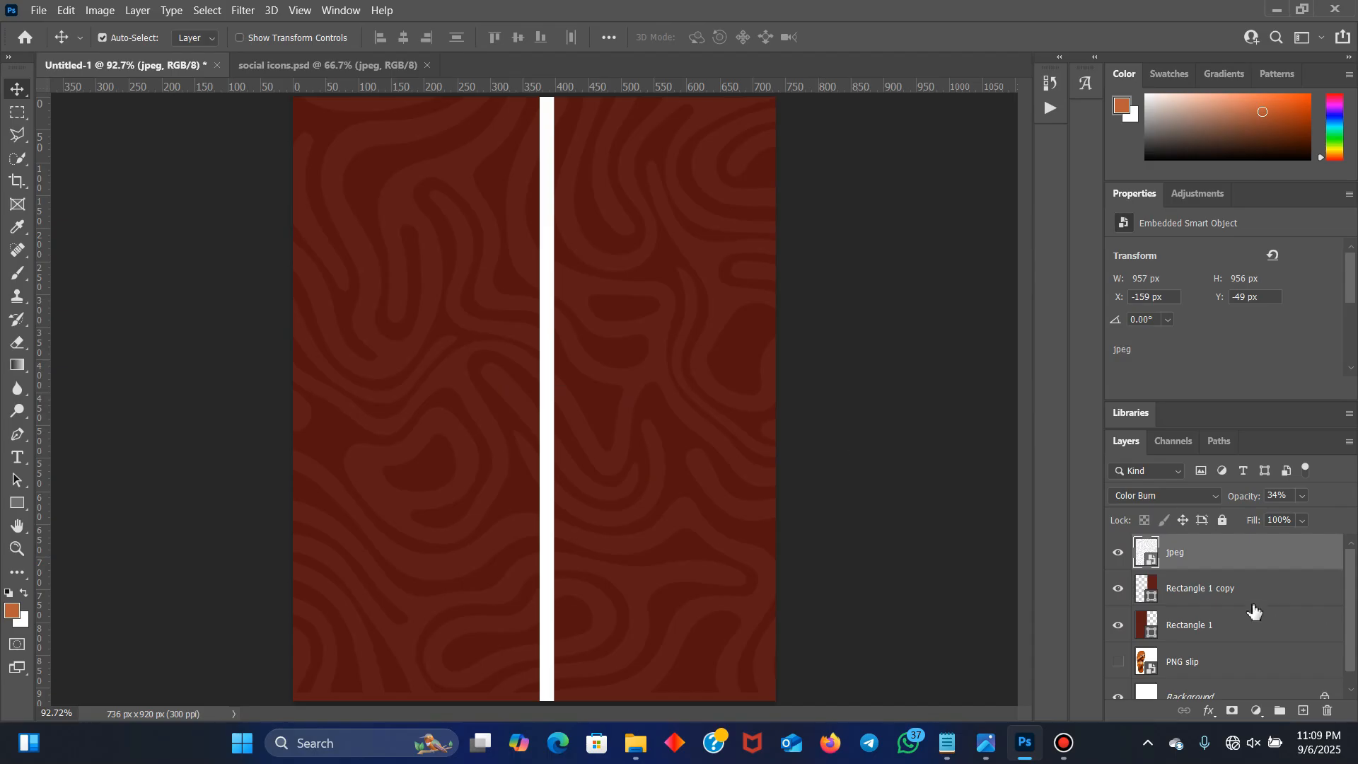
# Set the right-hand rectangle's fill colour to 962e25, copied from the Sorjei notes
pyautogui.click(1209, 597)
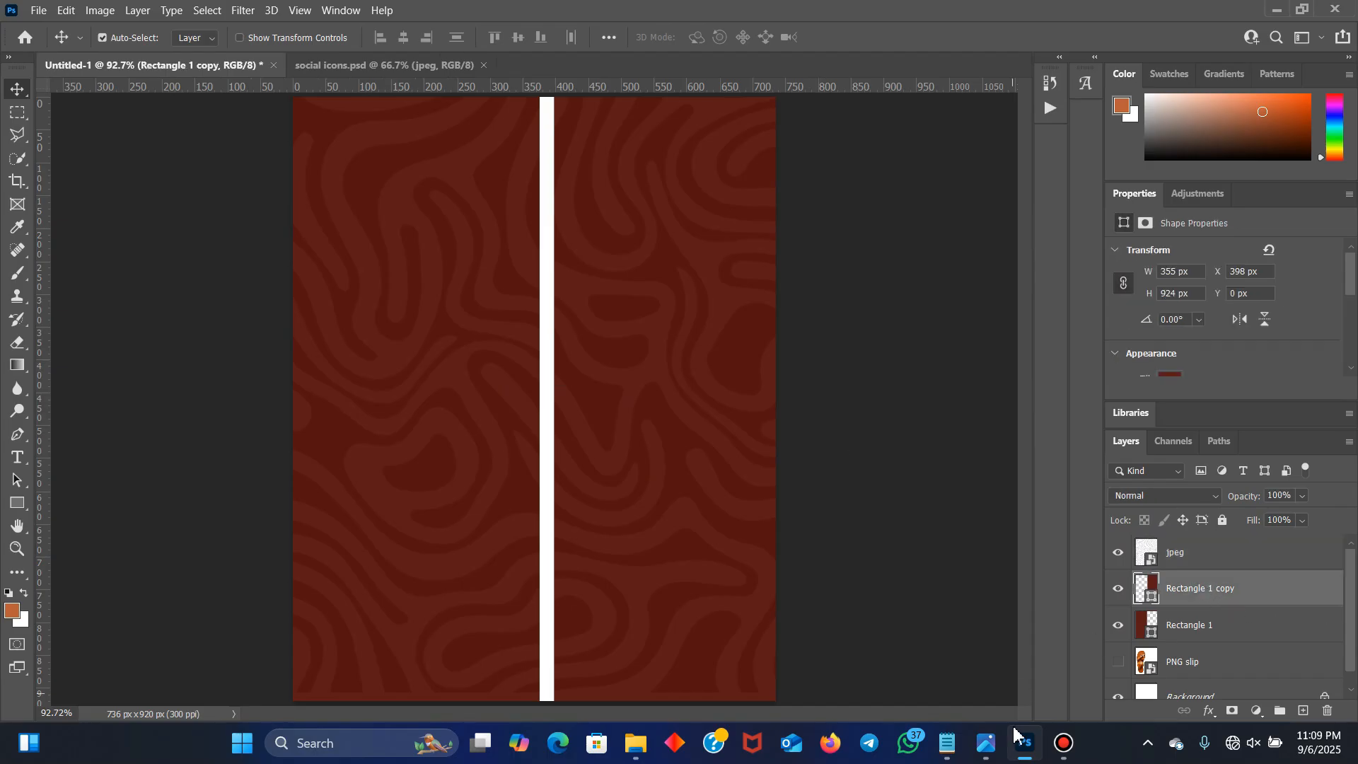
pyautogui.click(948, 743)
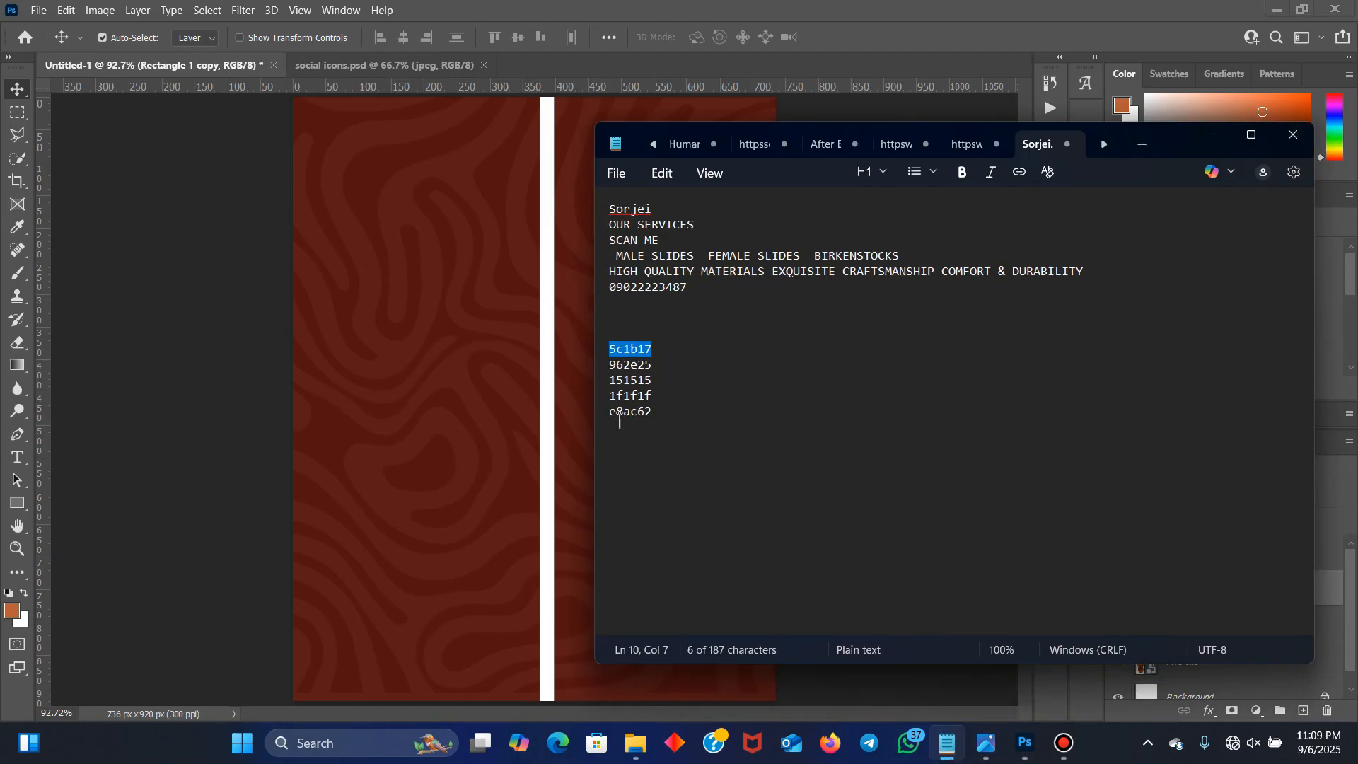
pyautogui.moveTo(664, 367); pyautogui.dragTo(607, 370)
pyautogui.hotkey('ctrl', 'c')
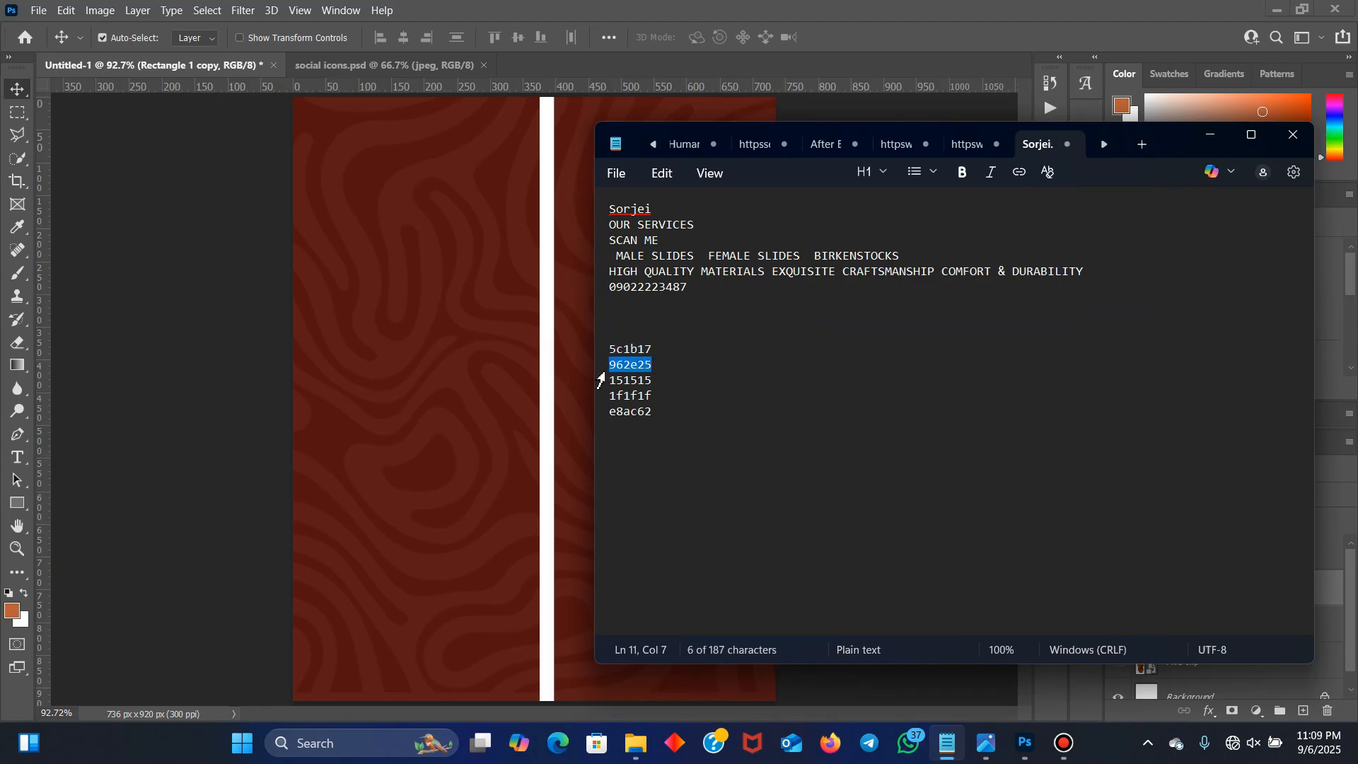
pyautogui.click(1211, 134)
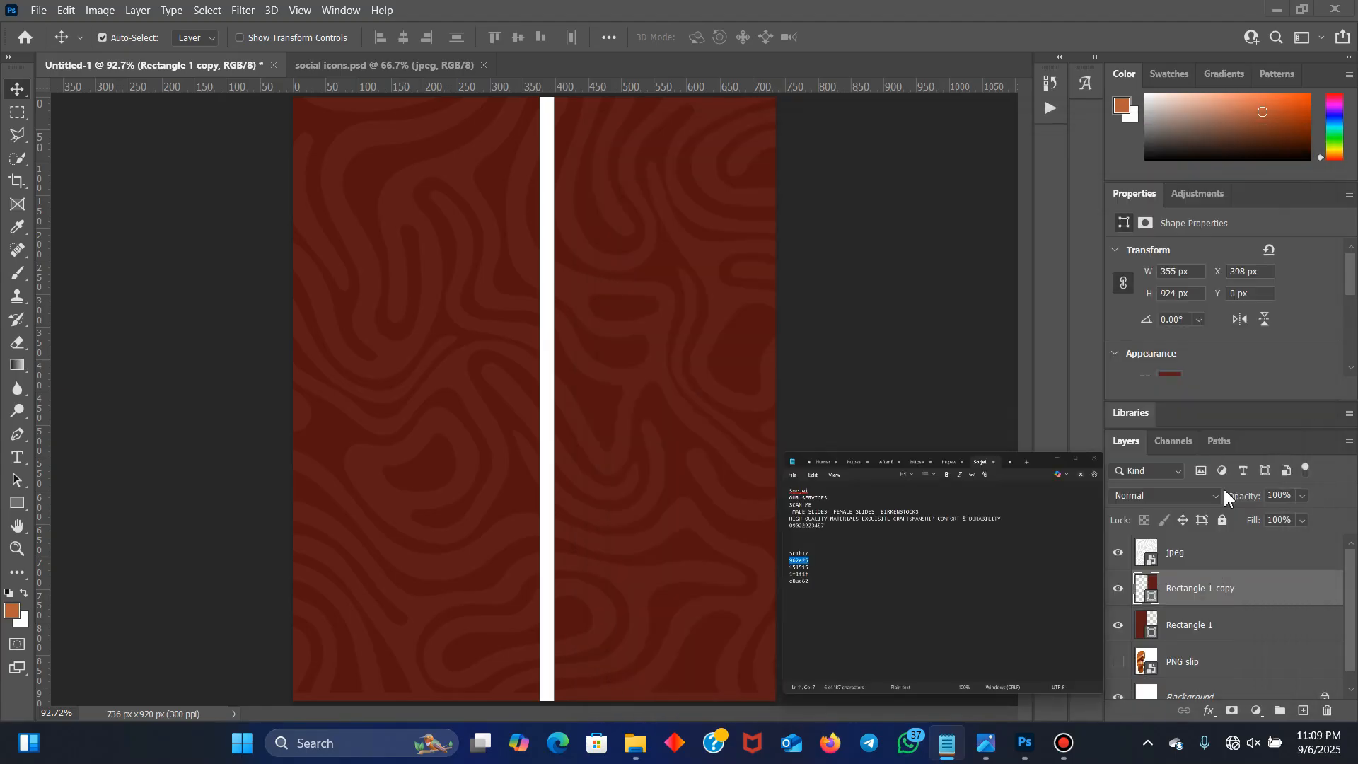
pyautogui.doubleClick(1152, 602)
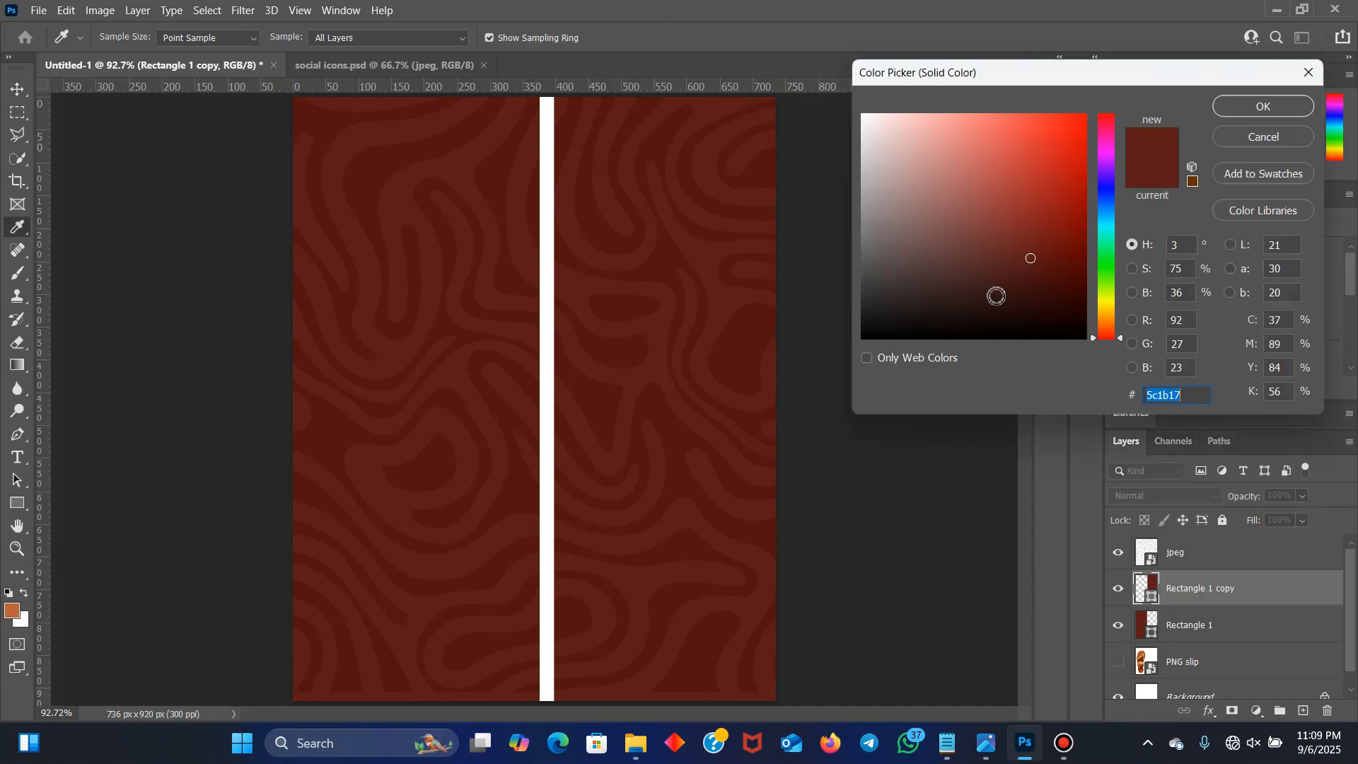
pyautogui.hotkey('ctrl', 'v')
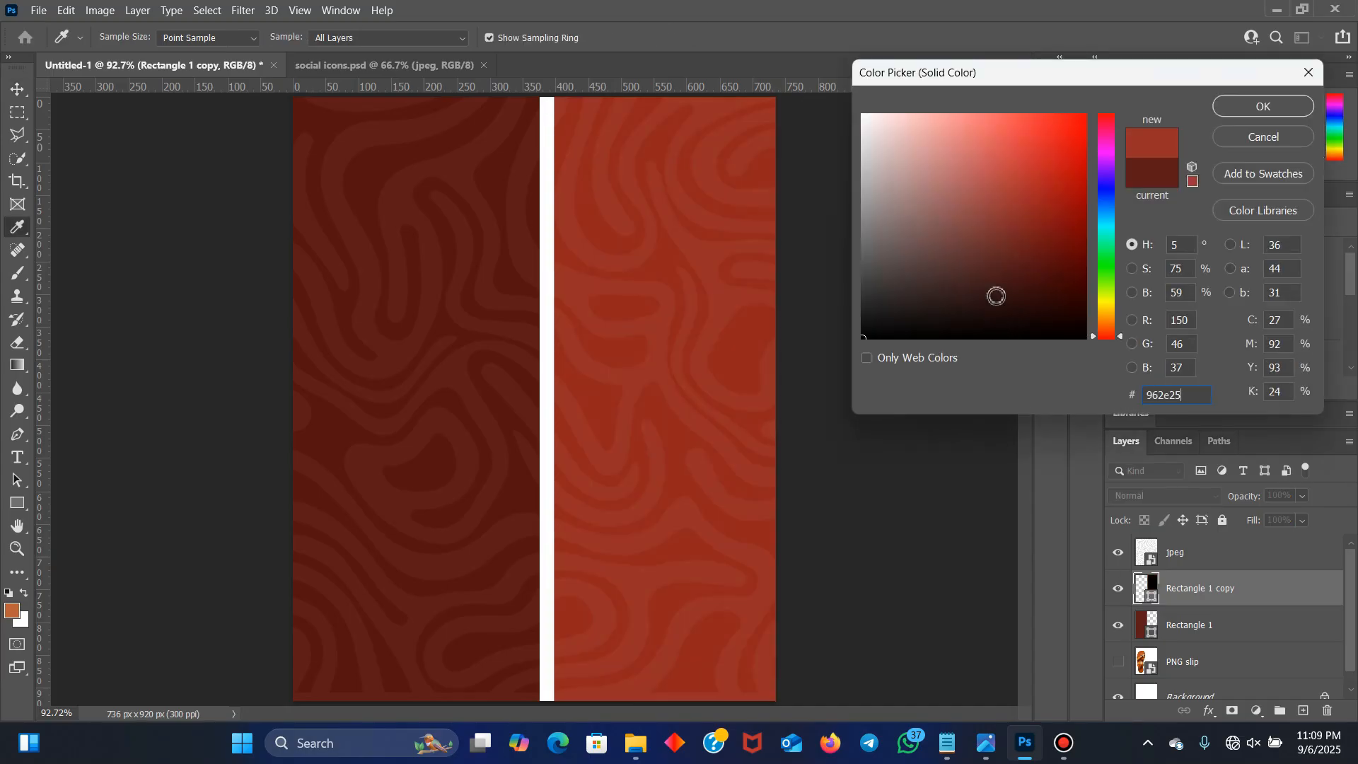
pyautogui.click(1246, 108)
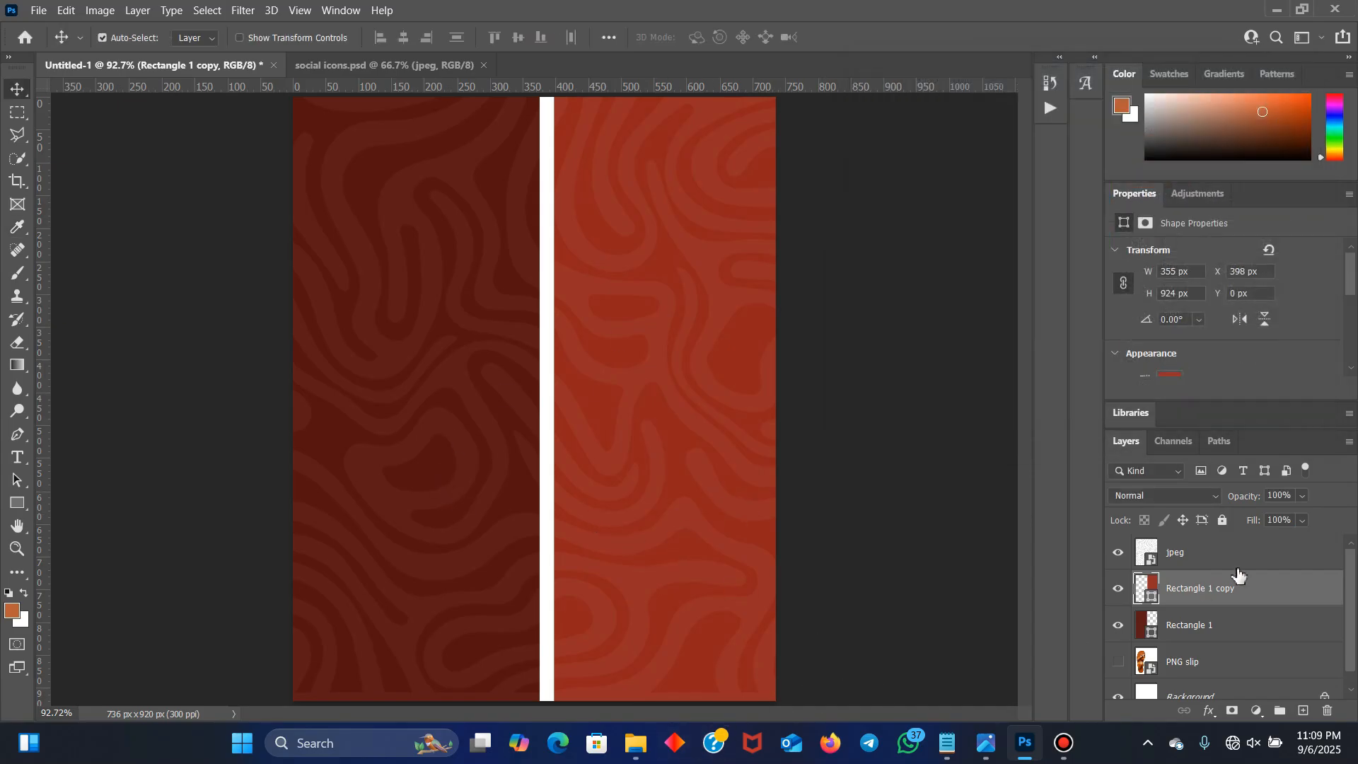
# Show the PNG slip layer above all other layers, rasterize it, and erase its white background with the Magic Eraser
pyautogui.moveTo(1185, 672); pyautogui.dragTo(1238, 537)
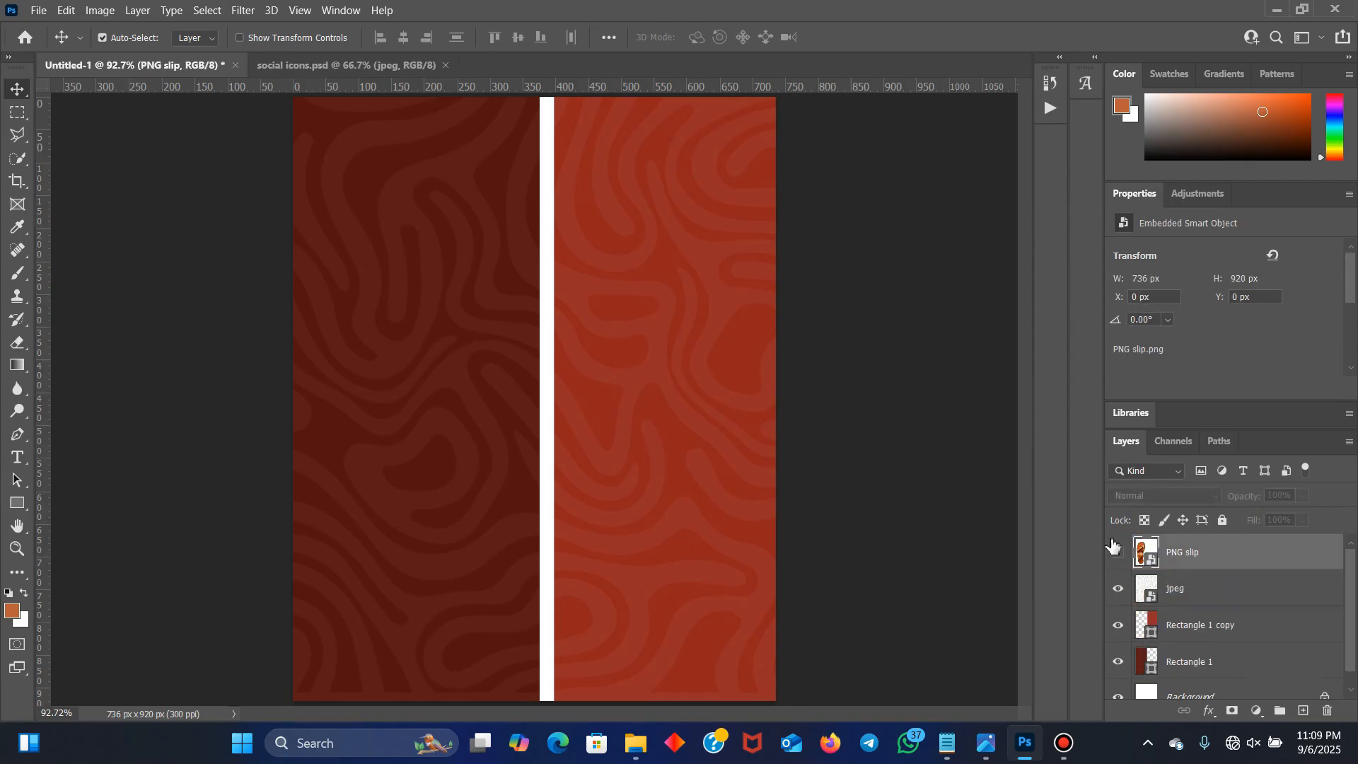
pyautogui.click(1118, 555)
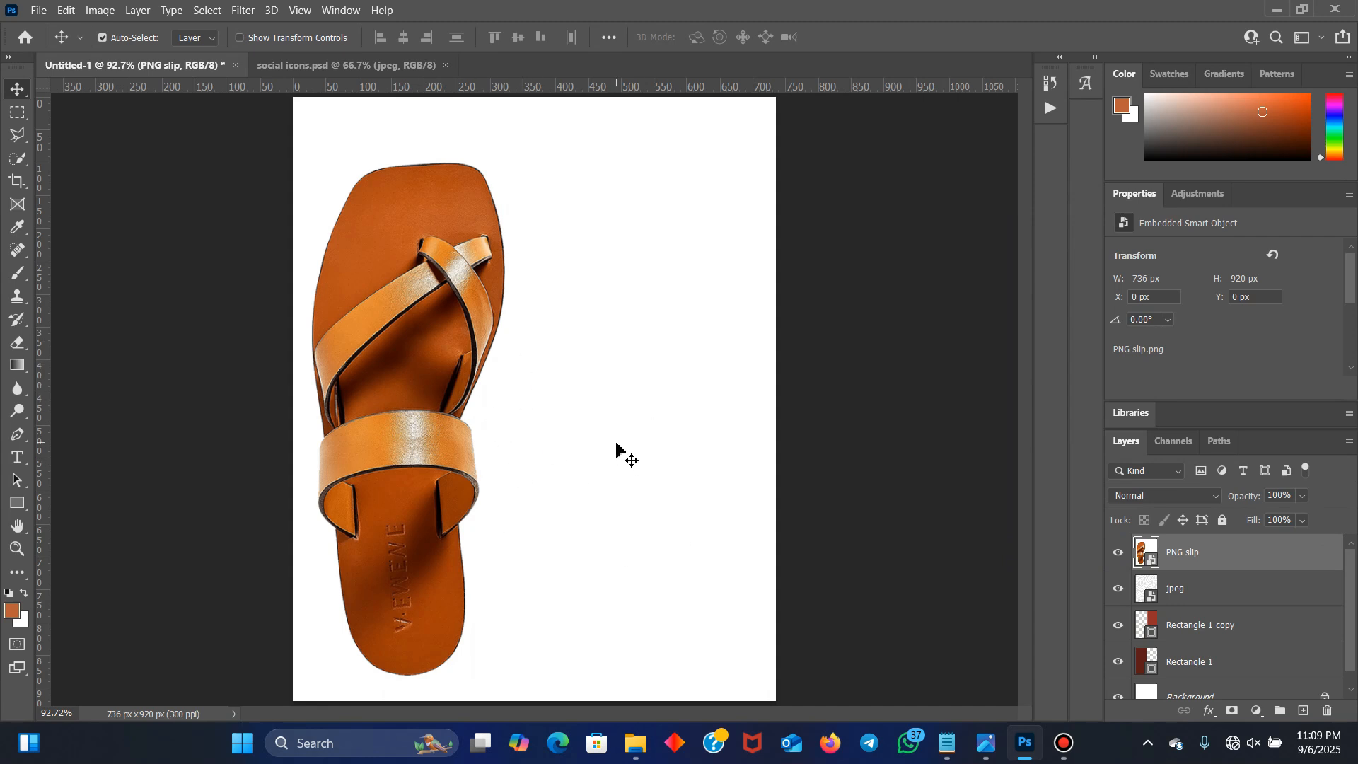
pyautogui.click(18, 344)
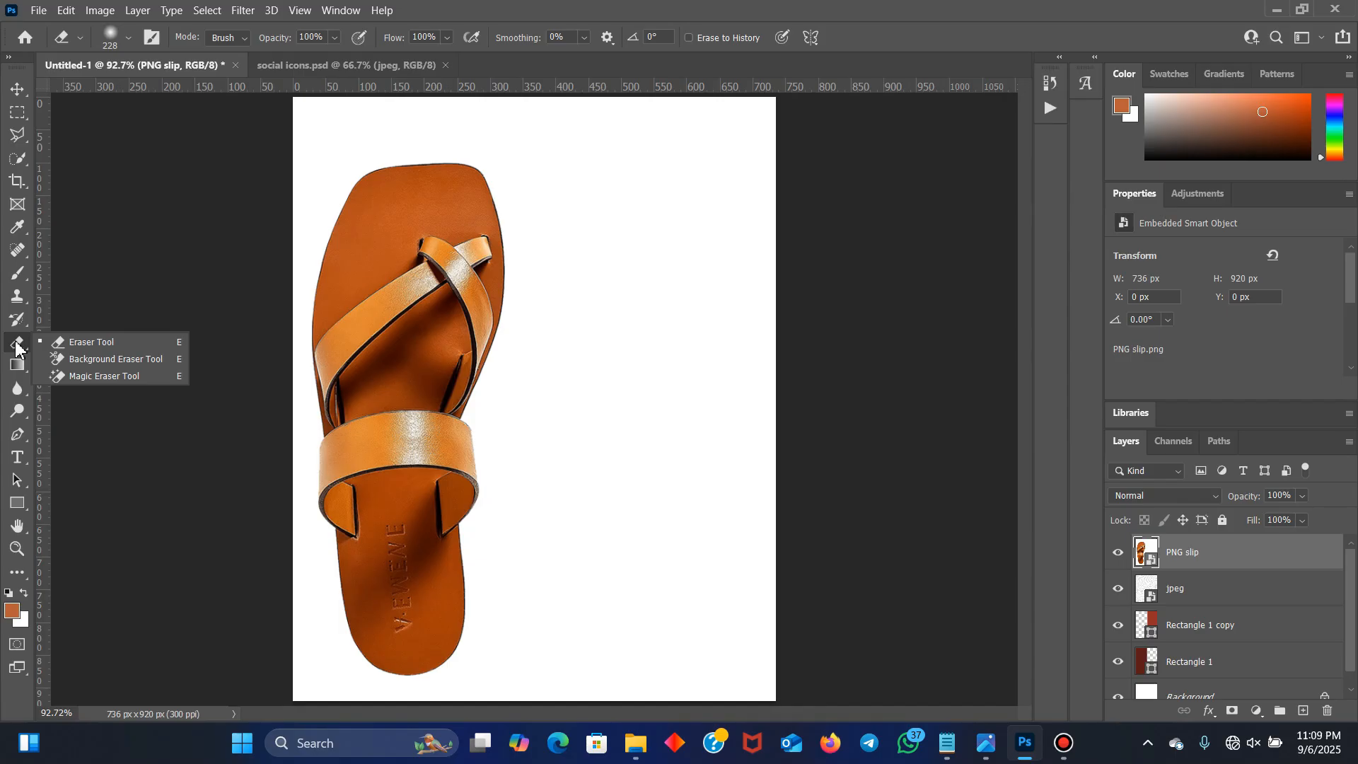
pyautogui.click(110, 378)
pyautogui.click(658, 489)
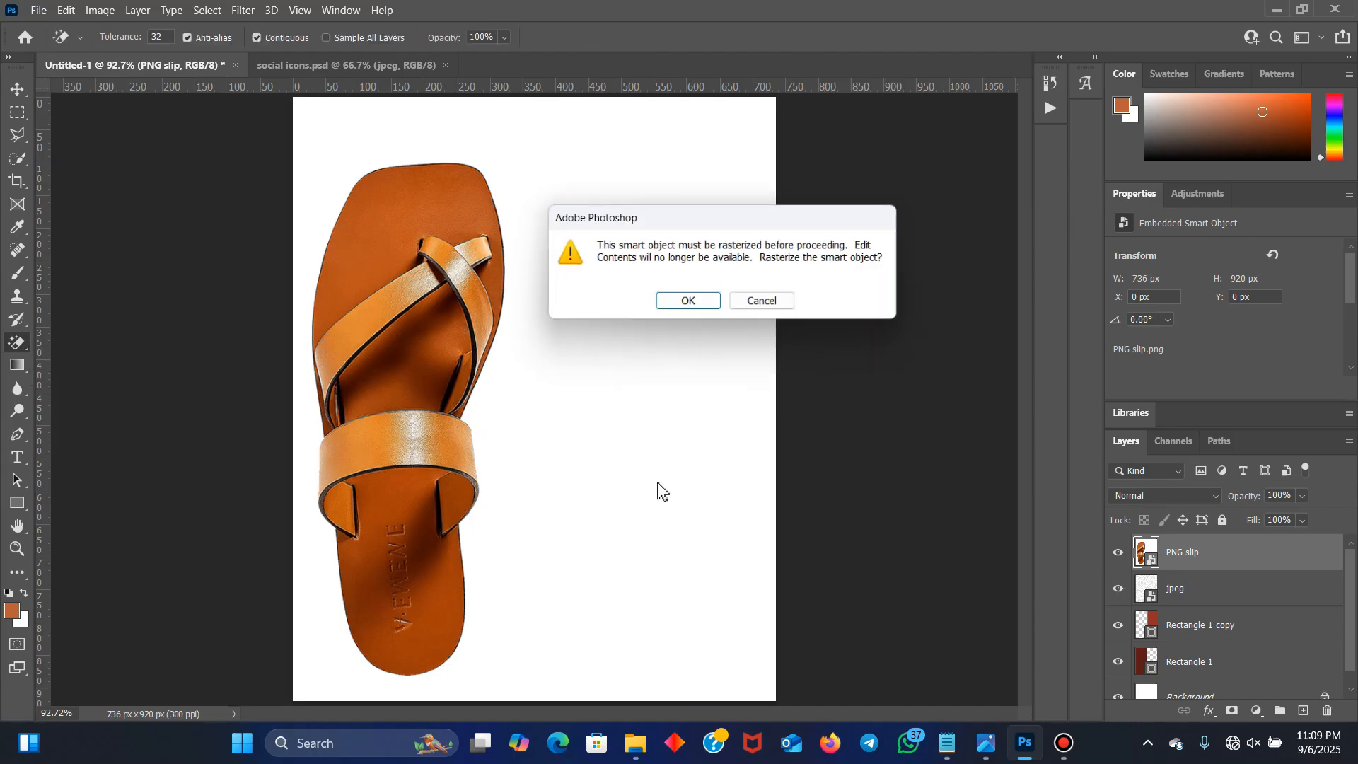
pyautogui.click(690, 304)
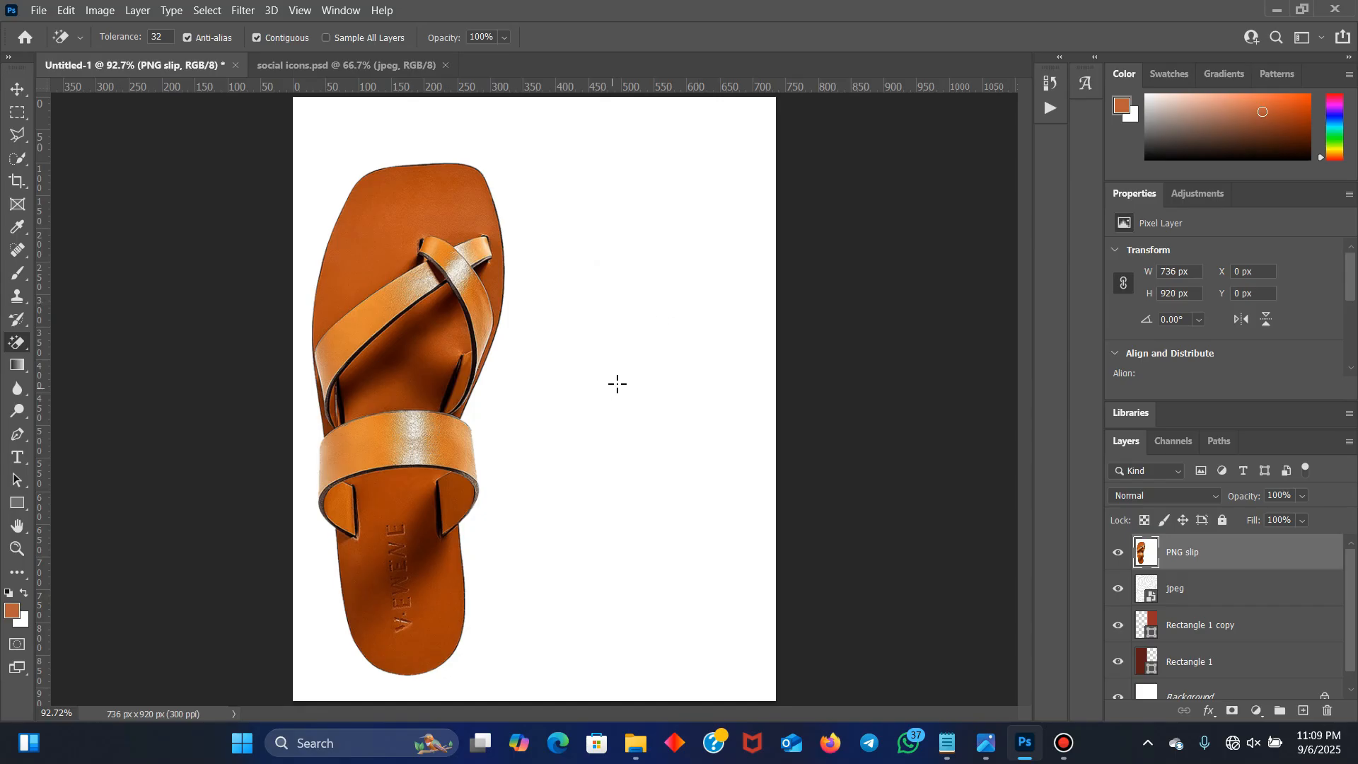
pyautogui.click(541, 384)
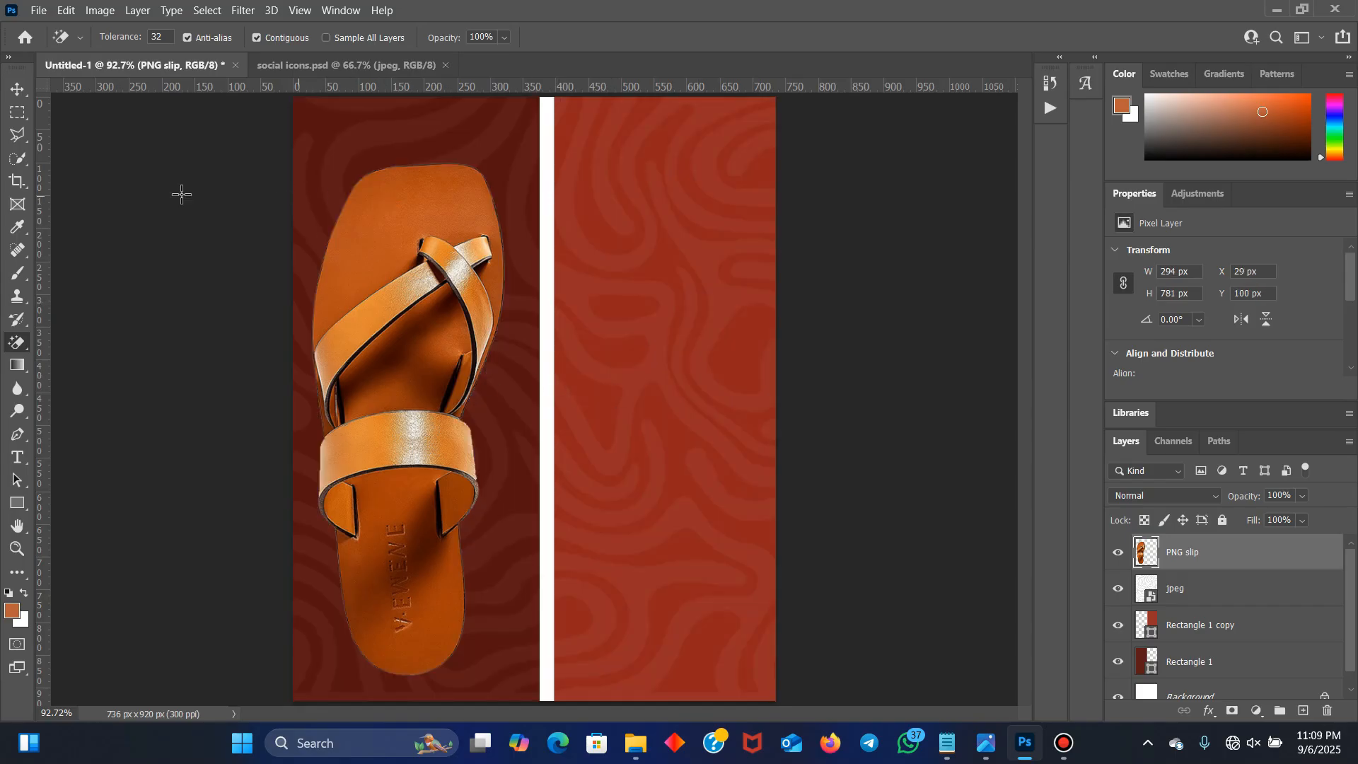
pyautogui.click(17, 89)
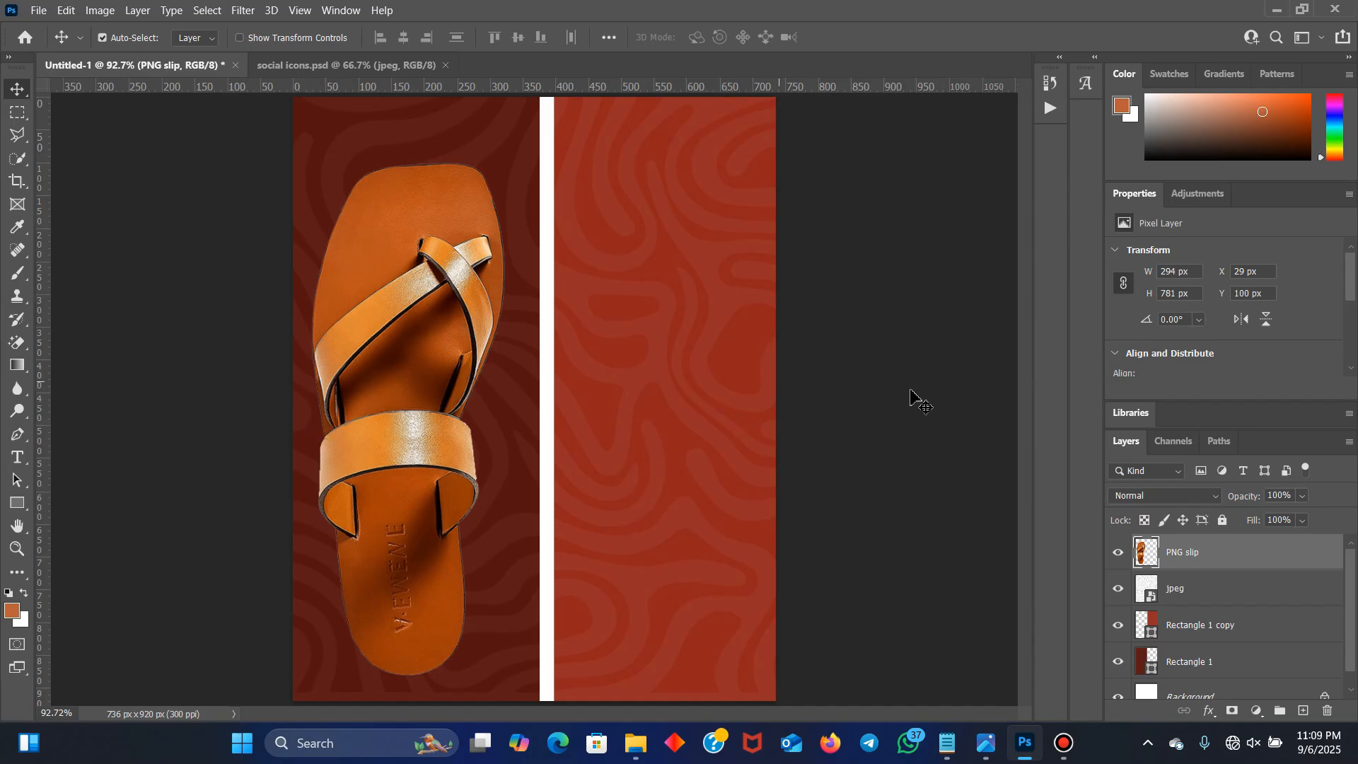
# Draw a rectangle about 425 by 710 px over the right side of the flyer and place it behind the slipper
pyautogui.click(131, 380)
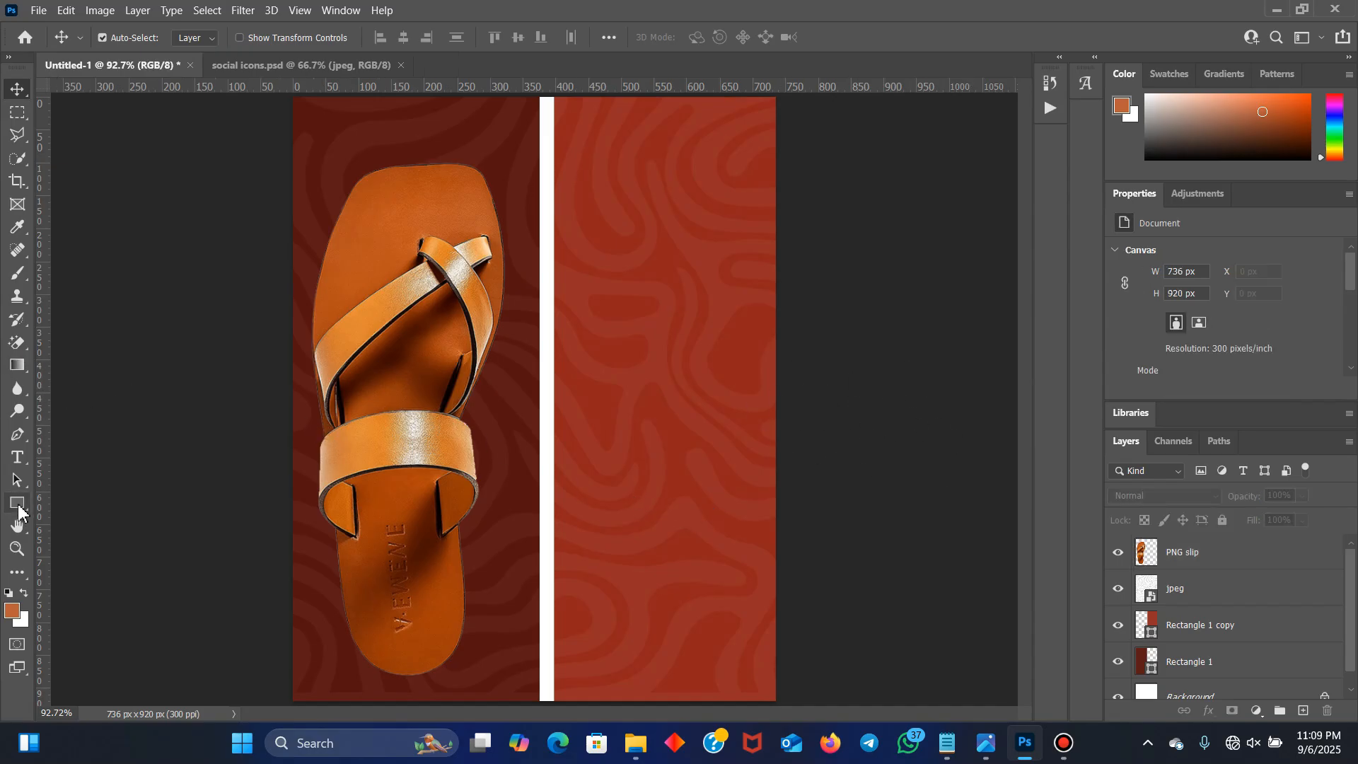
pyautogui.click(18, 504)
pyautogui.moveTo(480, 175); pyautogui.dragTo(757, 641)
pyautogui.click(18, 89)
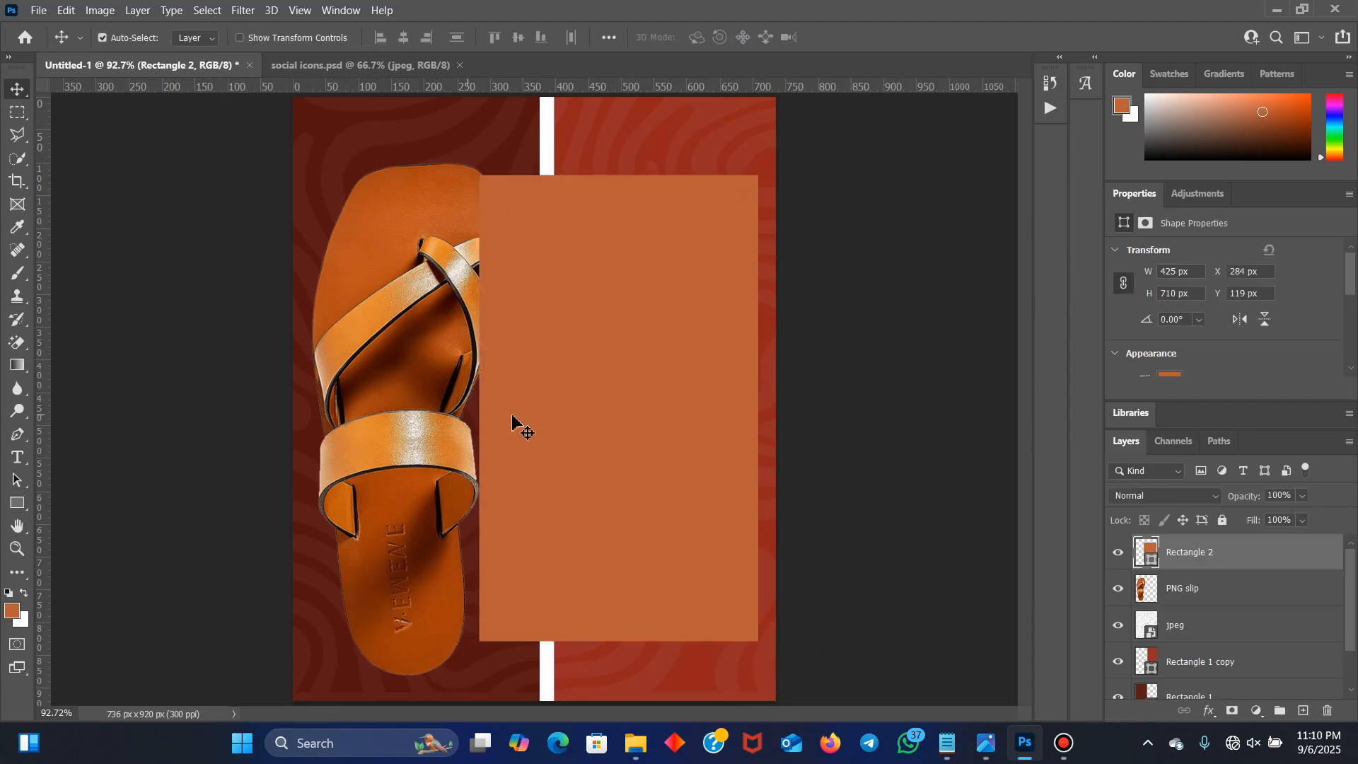
pyautogui.moveTo(1213, 558); pyautogui.dragTo(1207, 598)
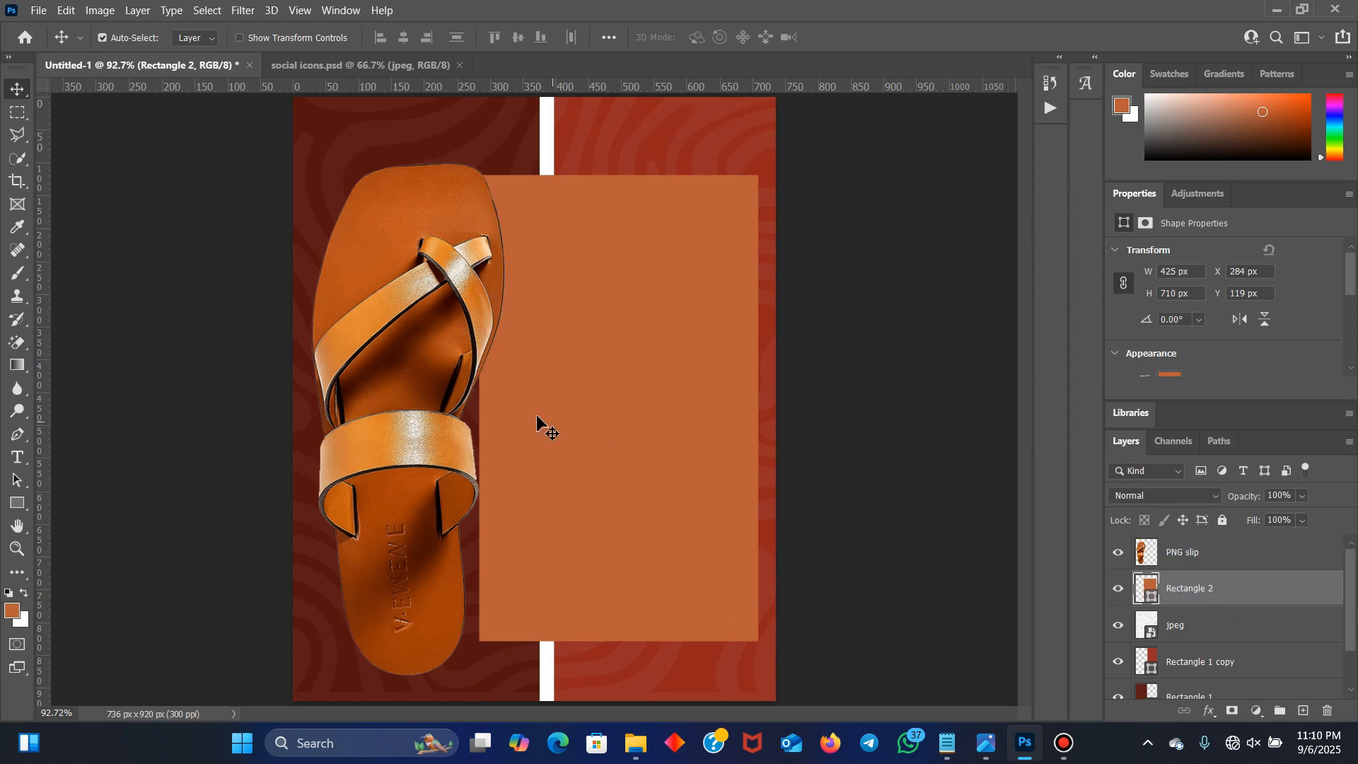
# Widen the new rectangle to about 476 px so it extends behind the slipper, and round only its upper-right corner to 68 px
pyautogui.hotkey('ctrl', 't')
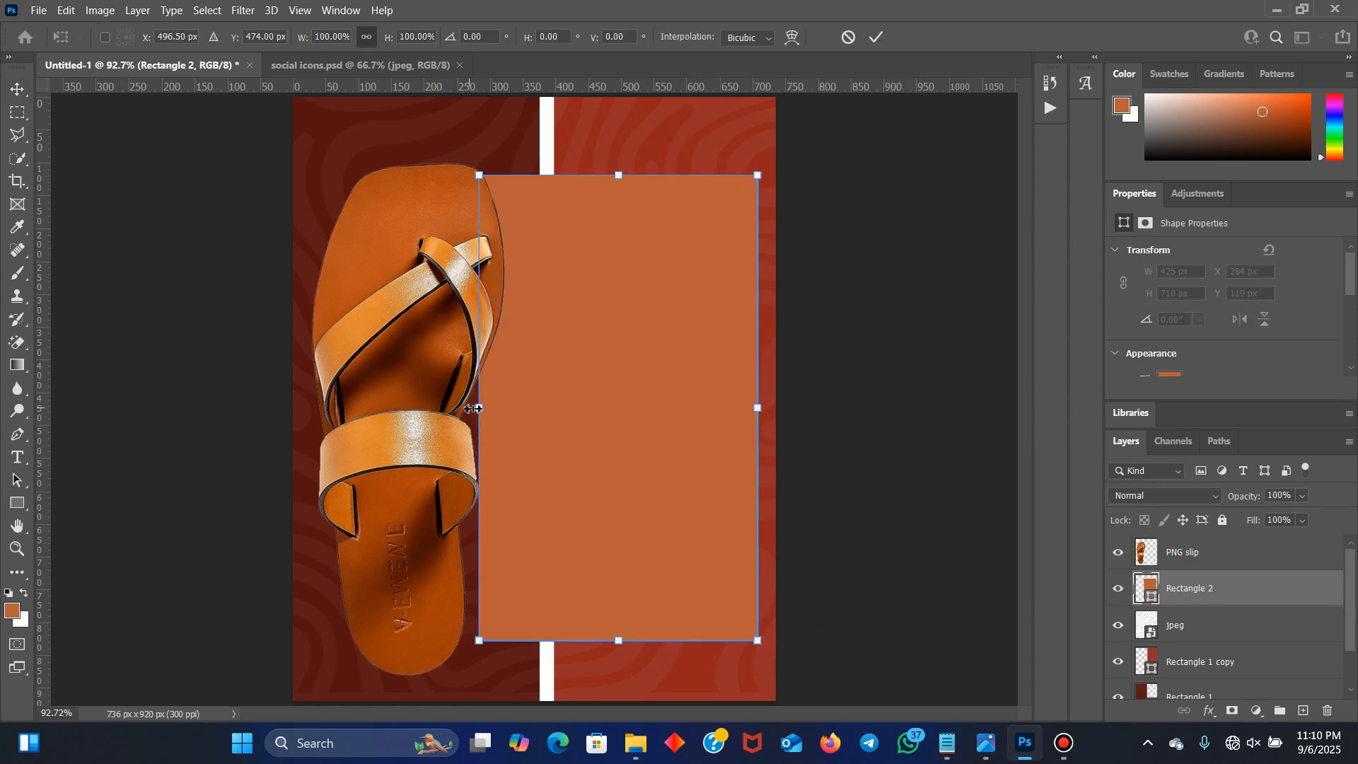
pyautogui.moveTo(478, 409); pyautogui.dragTo(446, 409)
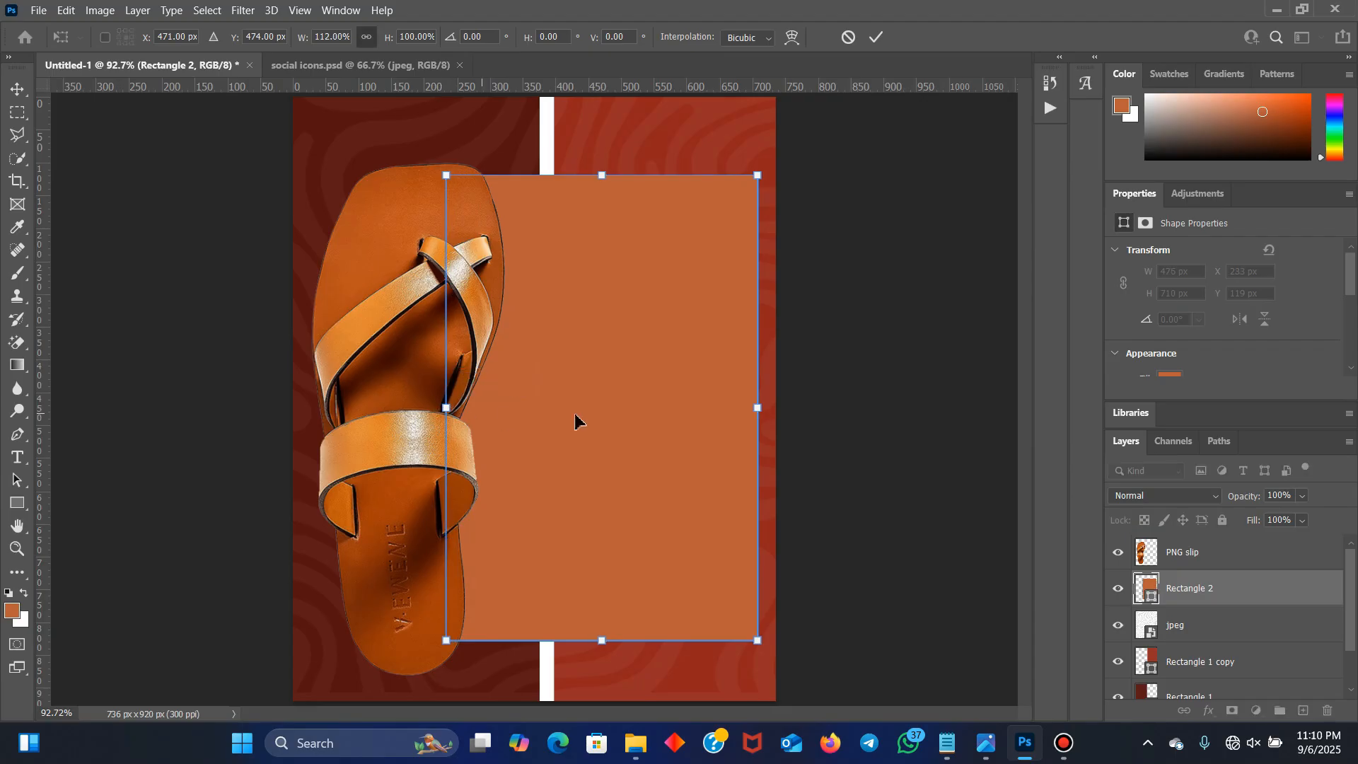
pyautogui.click(877, 36)
pyautogui.moveTo(639, 394)
pyautogui.mouseDown()
pyautogui.moveTo(631, 383)
pyautogui.moveTo(631, 394)
pyautogui.mouseUp()
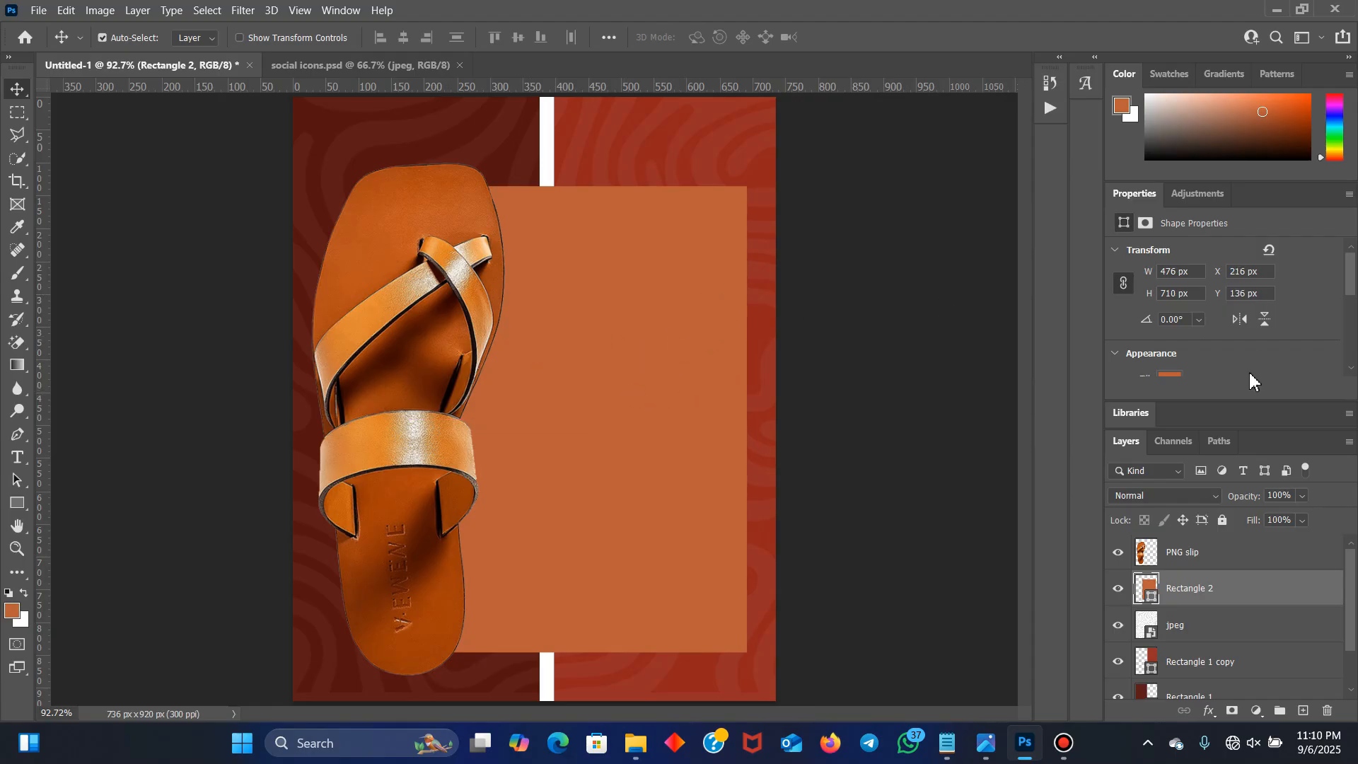
pyautogui.scroll(-5, 1251, 382)
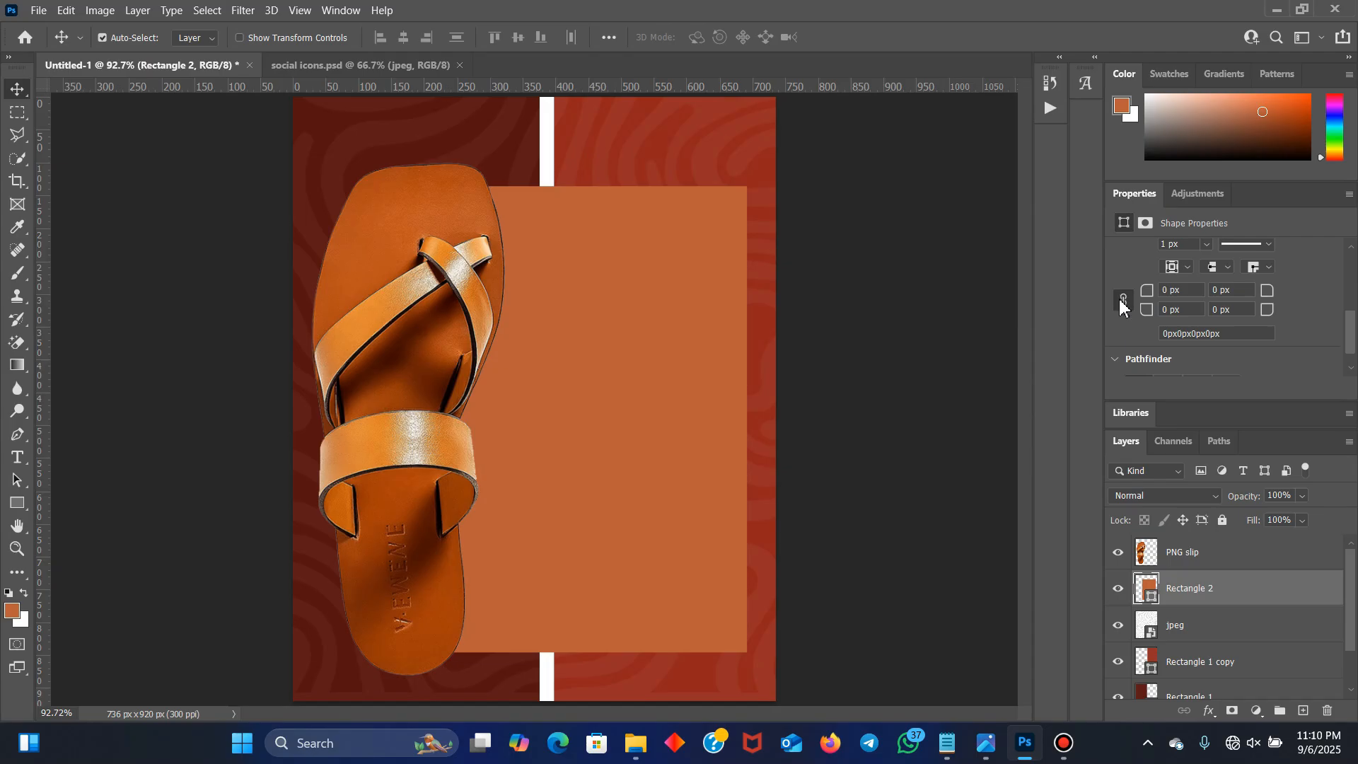
pyautogui.moveTo(1269, 293); pyautogui.dragTo(1328, 292)
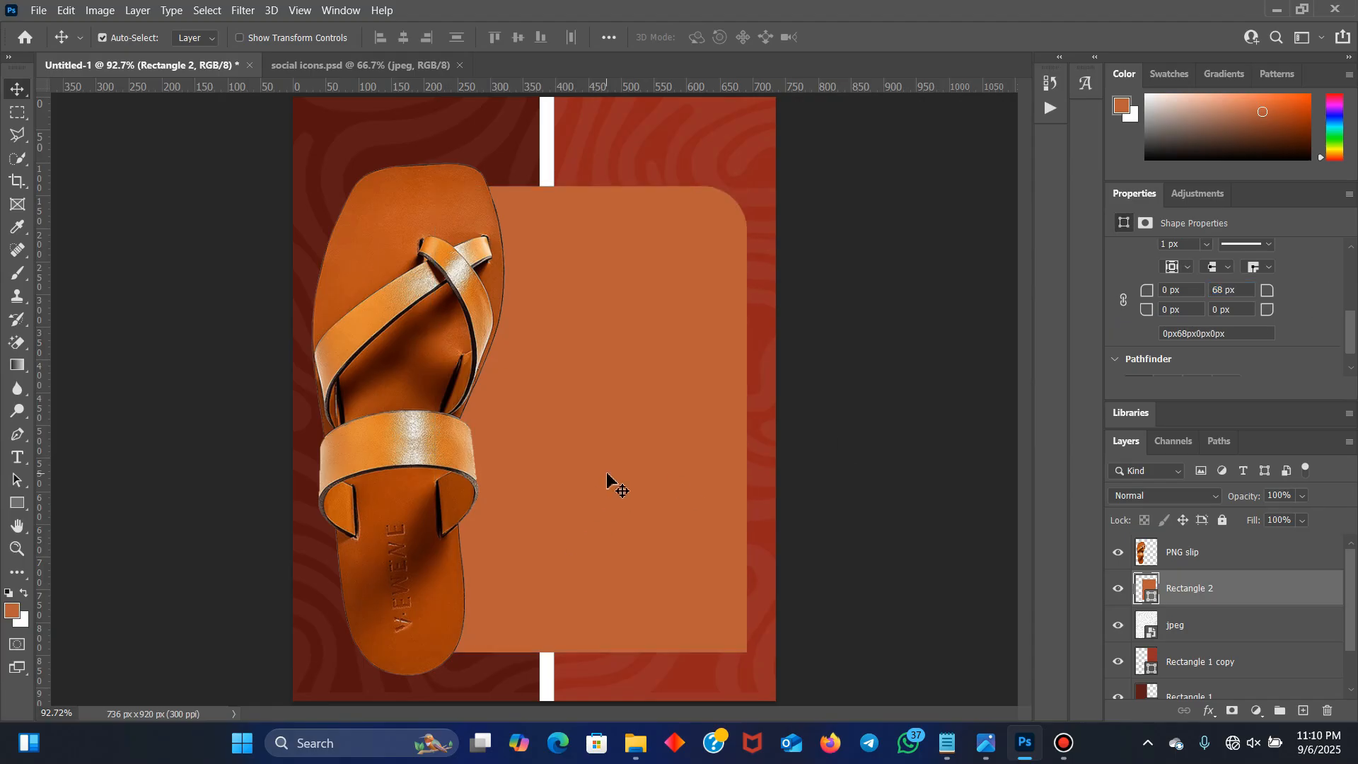
# Set the fill colour of the rectangle behind the slipper to 151515, copied from the Sorjei notes
pyautogui.click(948, 741)
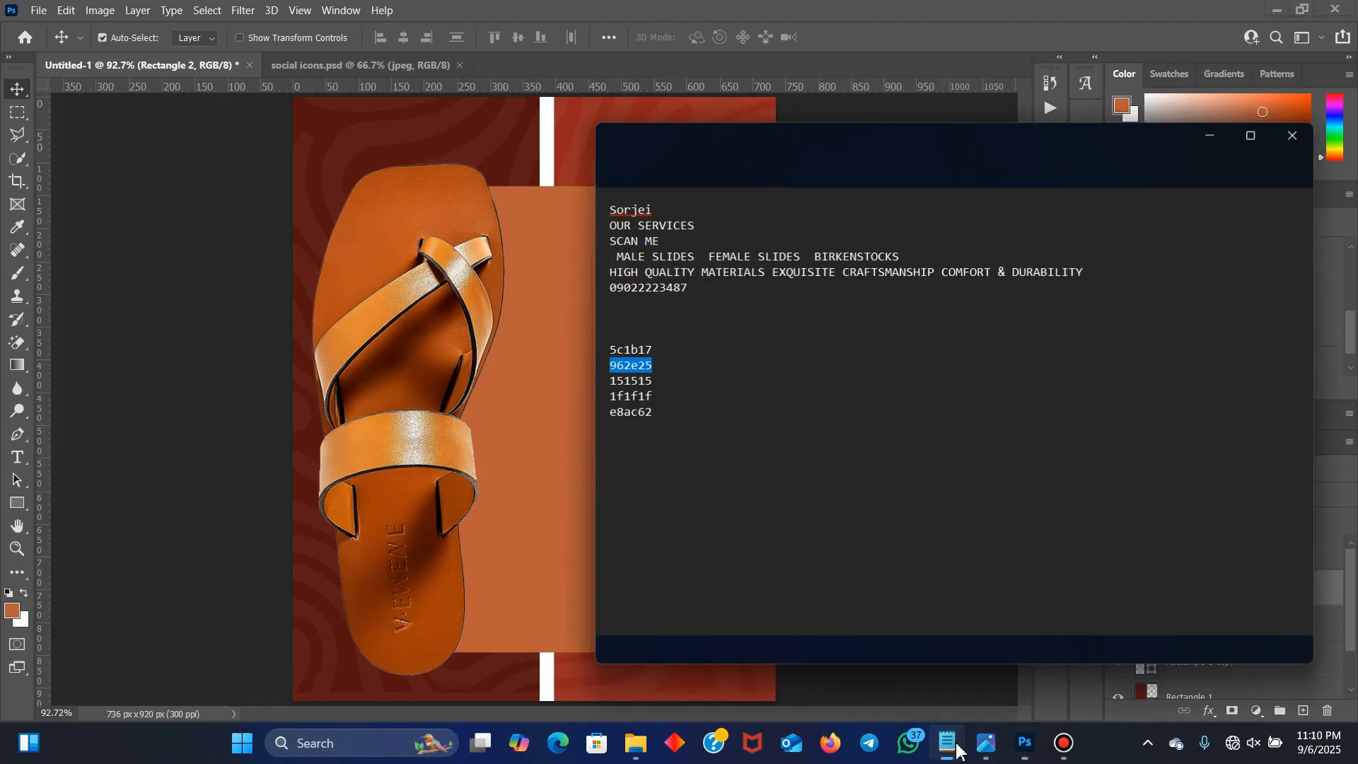
pyautogui.moveTo(664, 380); pyautogui.dragTo(607, 380)
pyautogui.hotkey('ctrl', 'c')
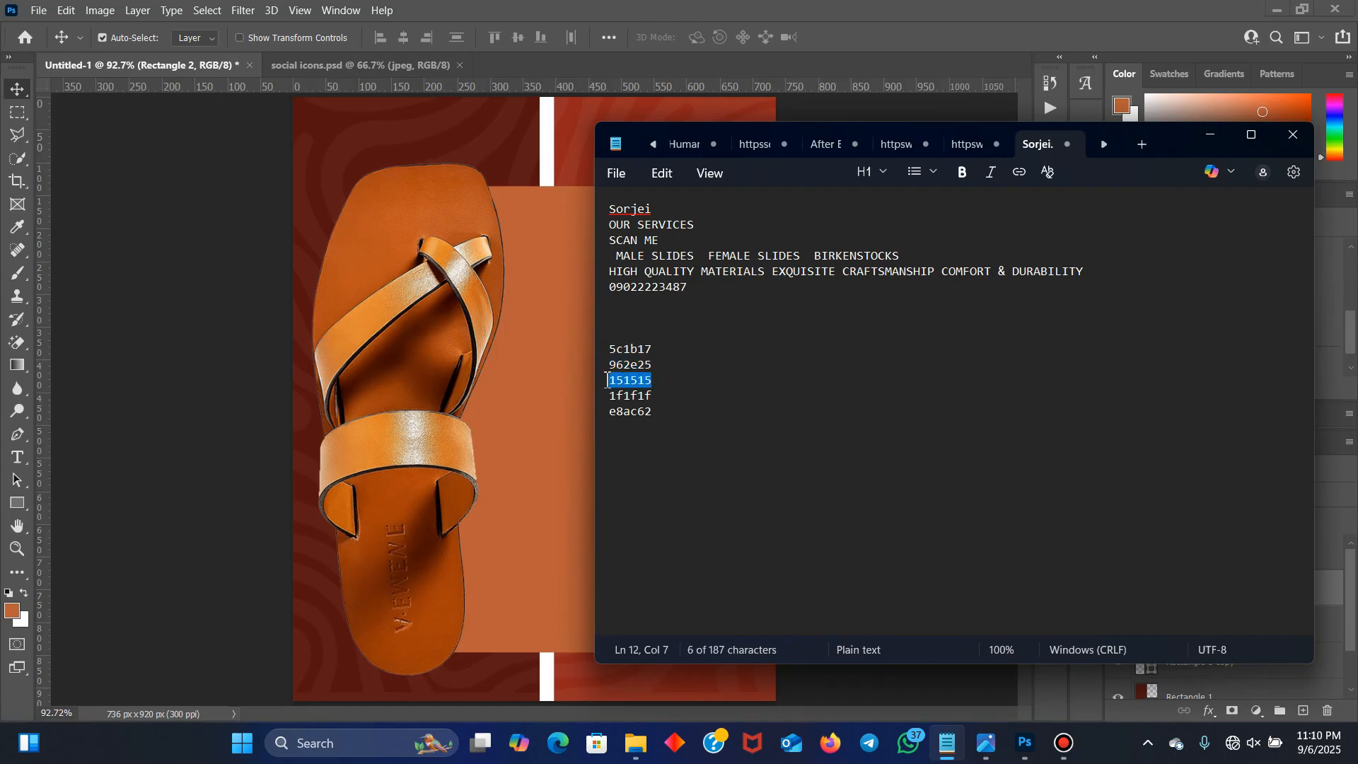
pyautogui.click(1210, 135)
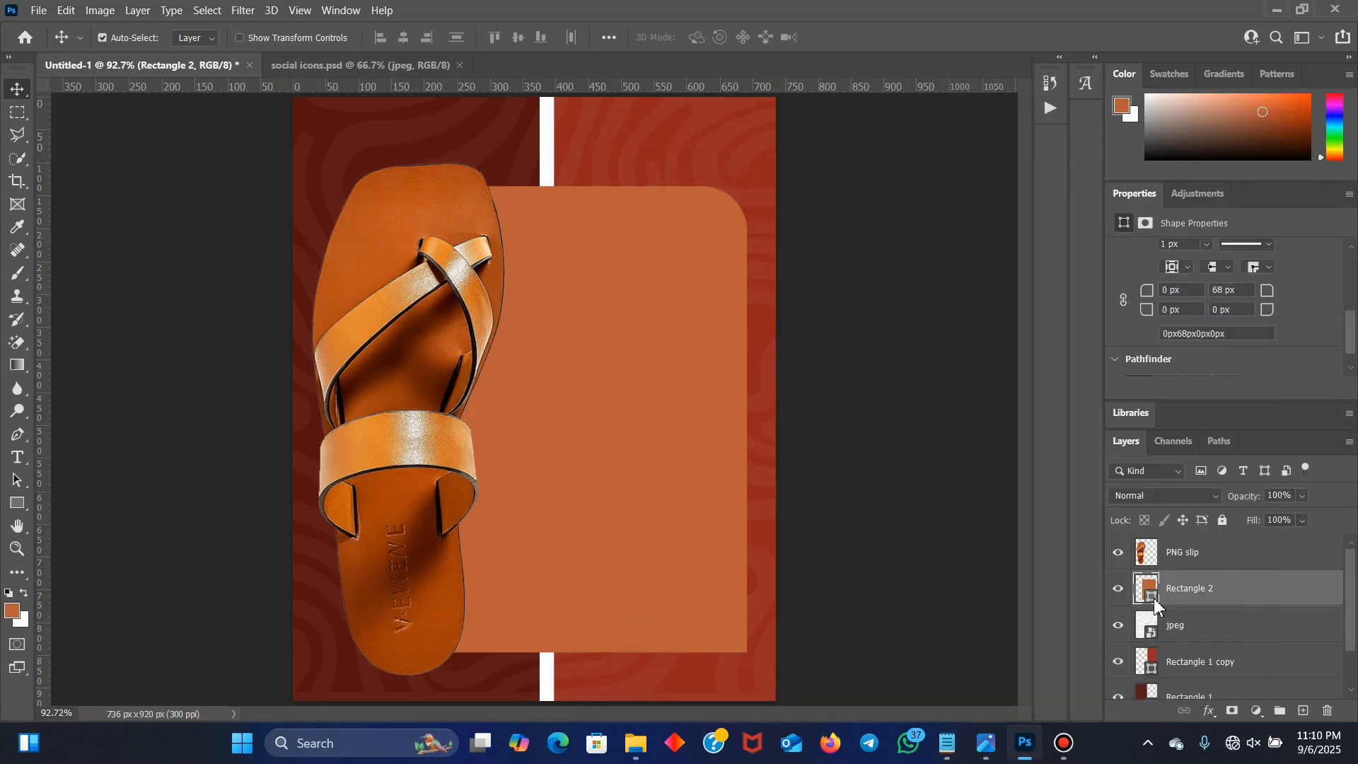
pyautogui.doubleClick(1153, 597)
pyautogui.press('BackSpace')
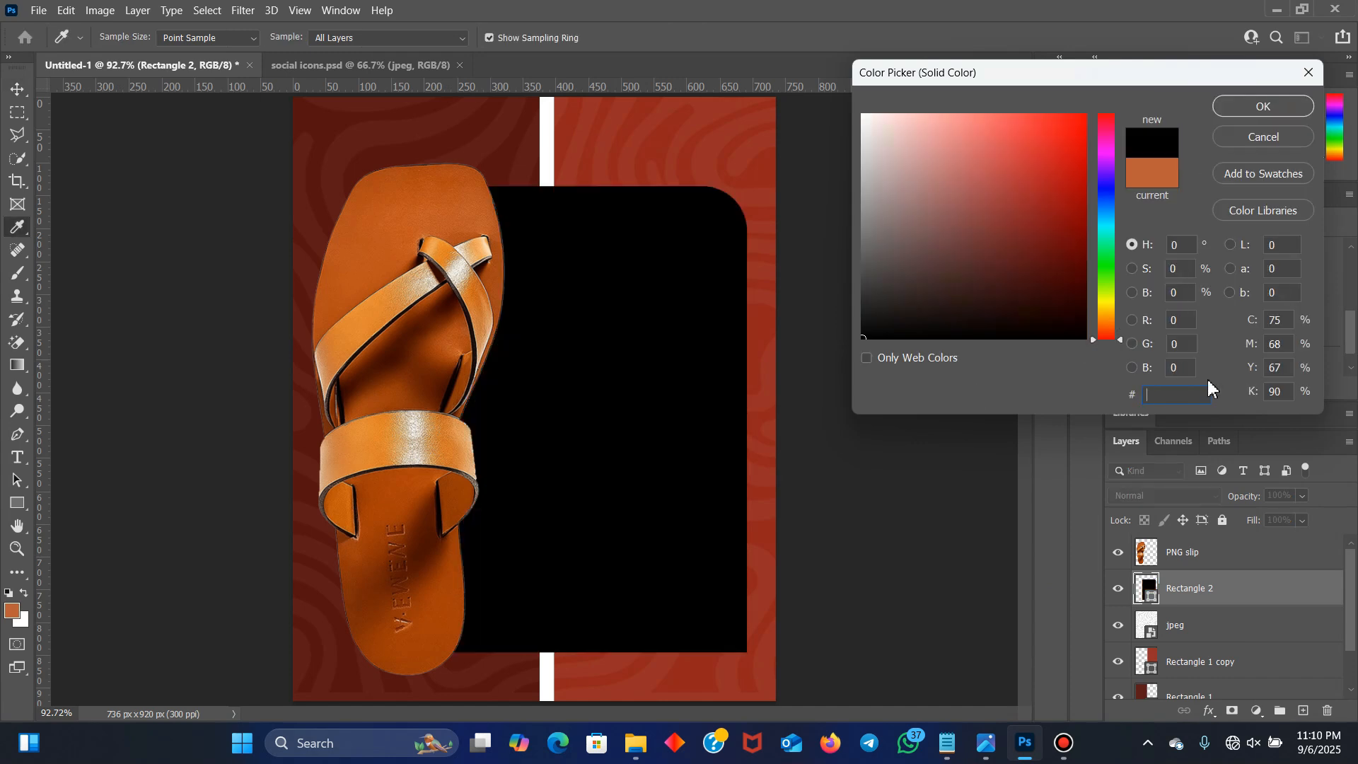
pyautogui.hotkey('ctrl', 'v')
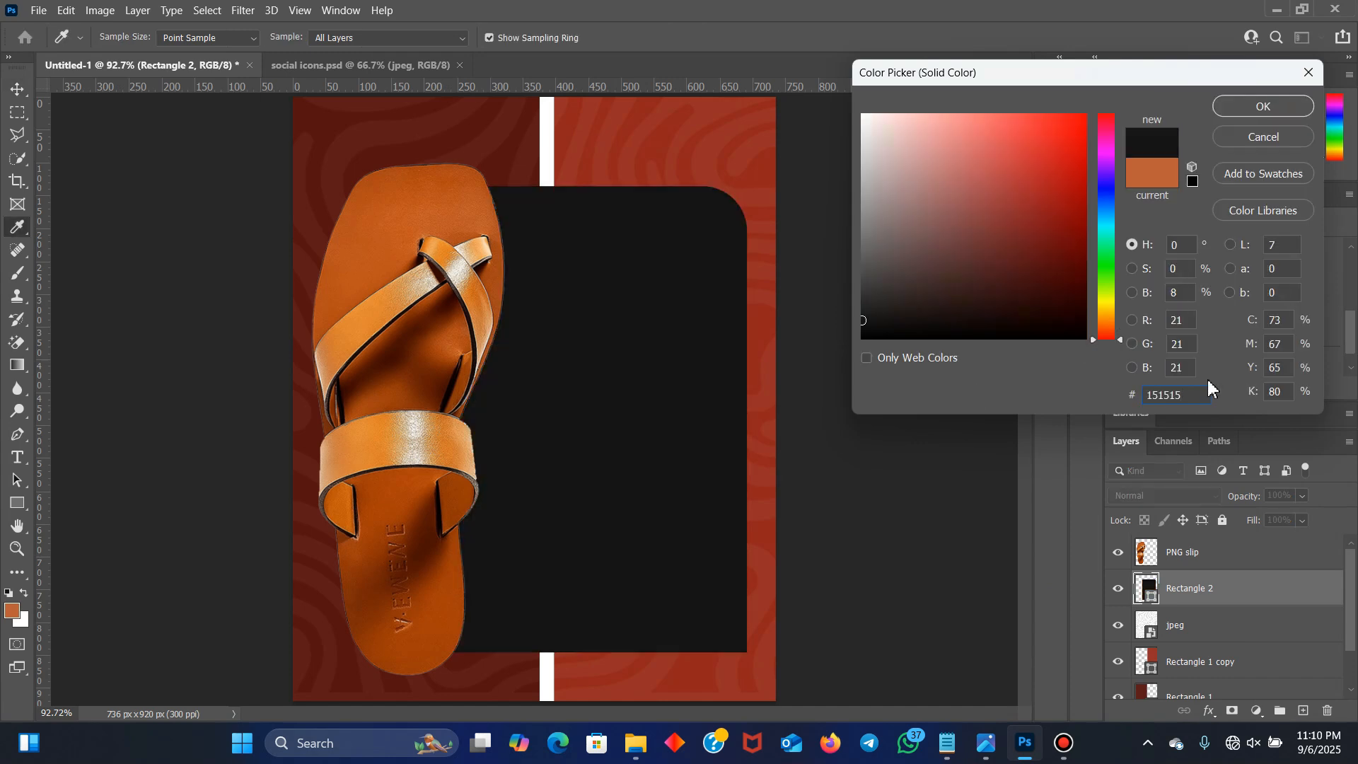
pyautogui.click(1264, 106)
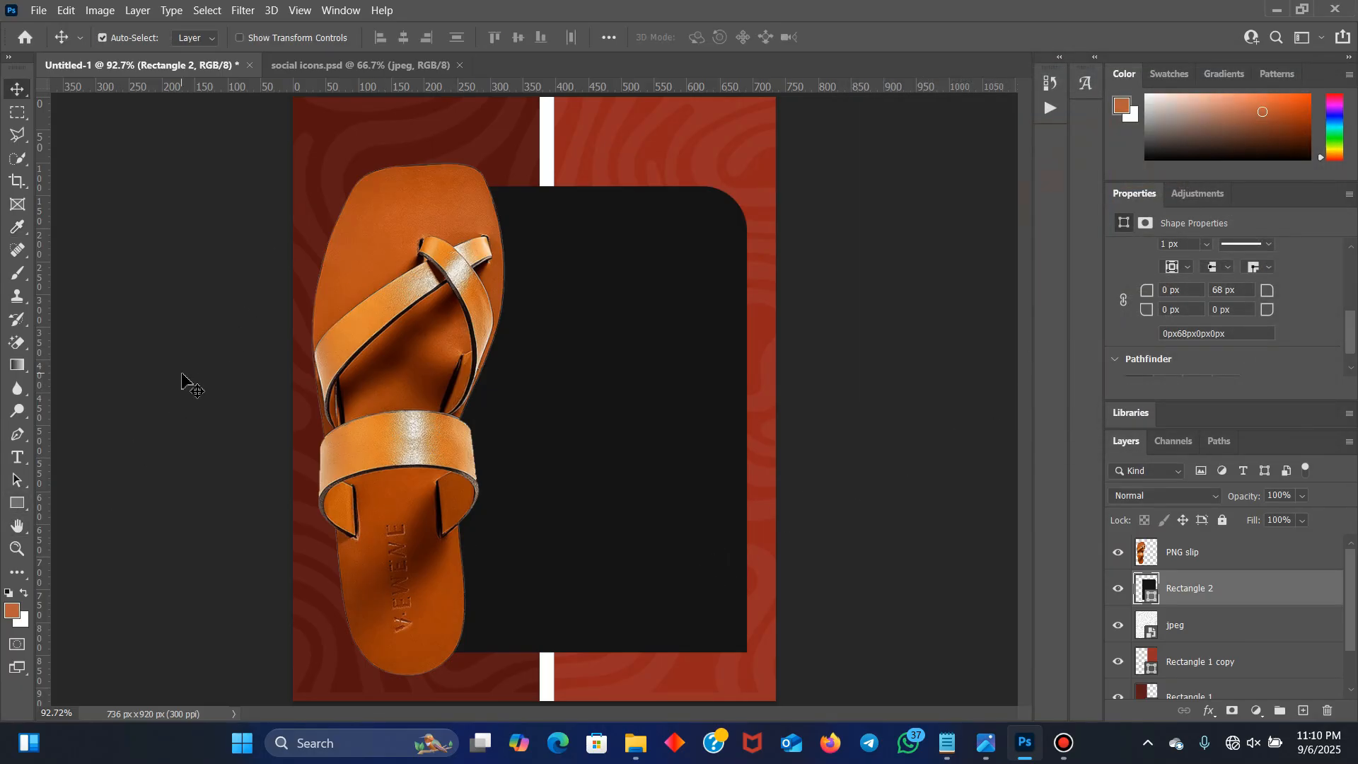
# Draw a rectangle about 319 by 309 px on the upper part of the dark panel, beside the slipper
pyautogui.click(182, 375)
pyautogui.click(18, 503)
pyautogui.click(76, 506)
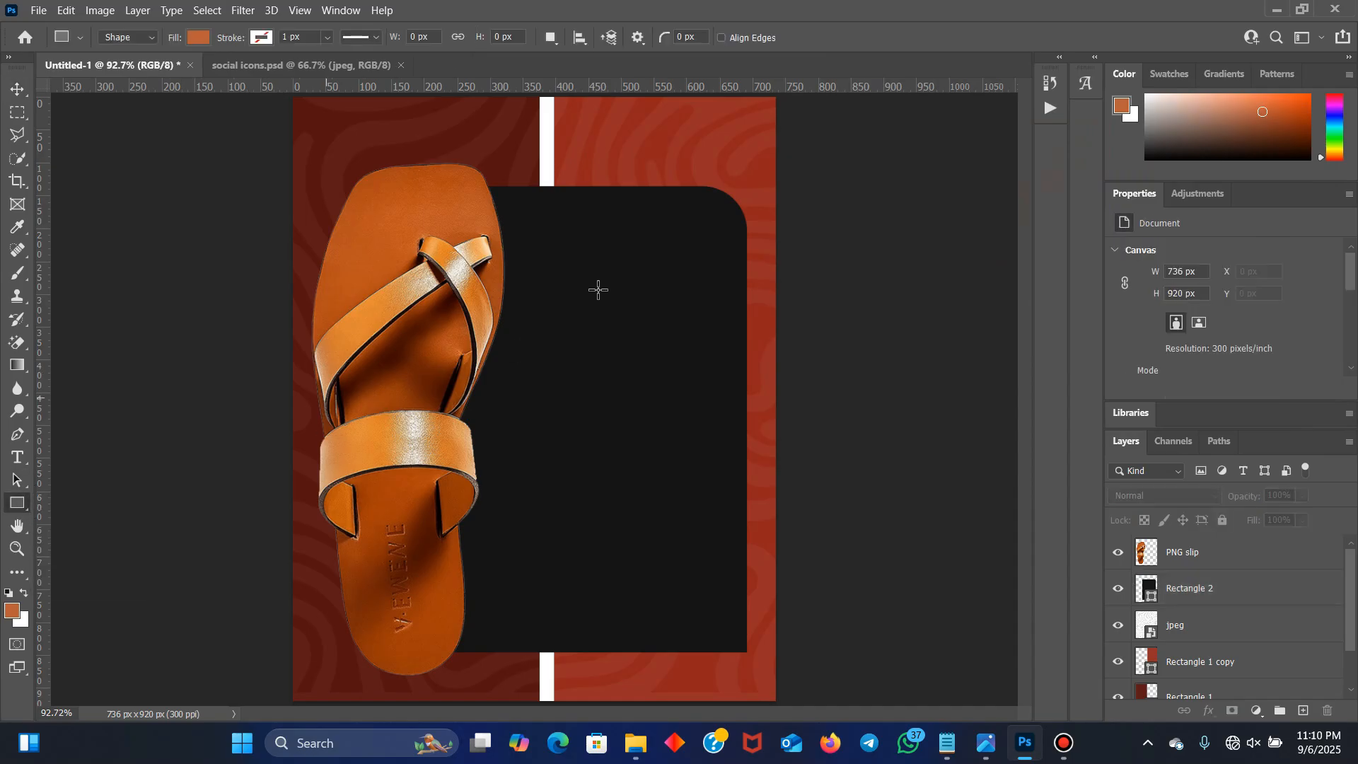
pyautogui.moveTo(507, 208); pyautogui.dragTo(716, 410)
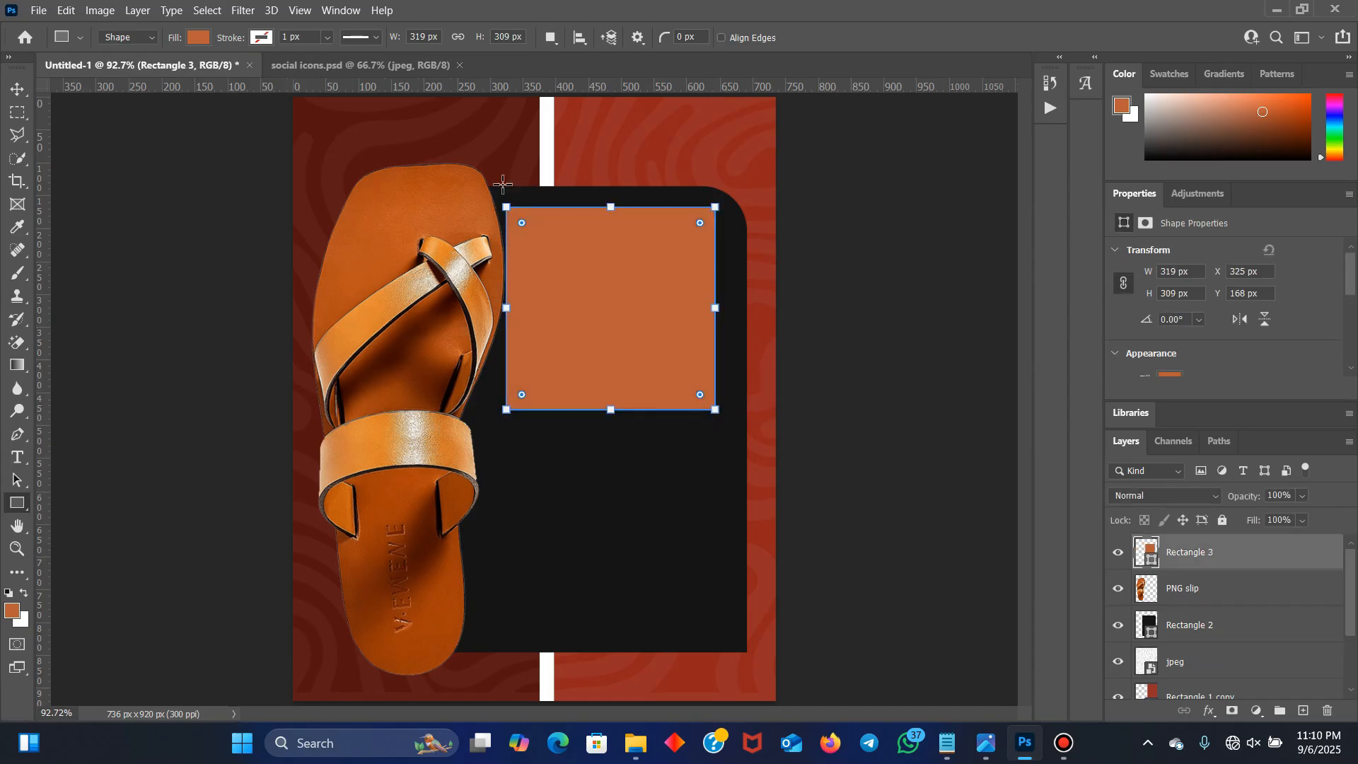
# Round all four corners of the orange rectangle to 40 px with linked radii
pyautogui.scroll(-4, 1217, 319)
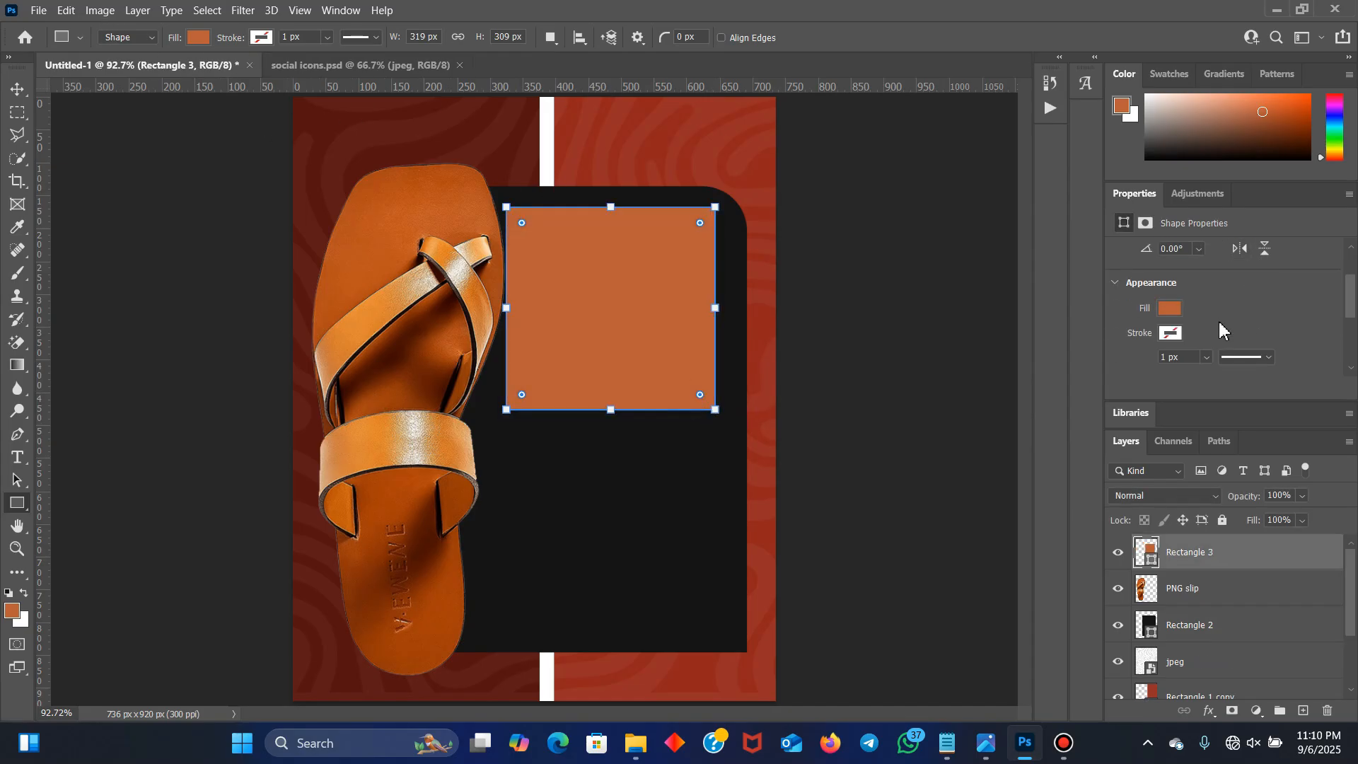
pyautogui.scroll(-1, 1205, 359)
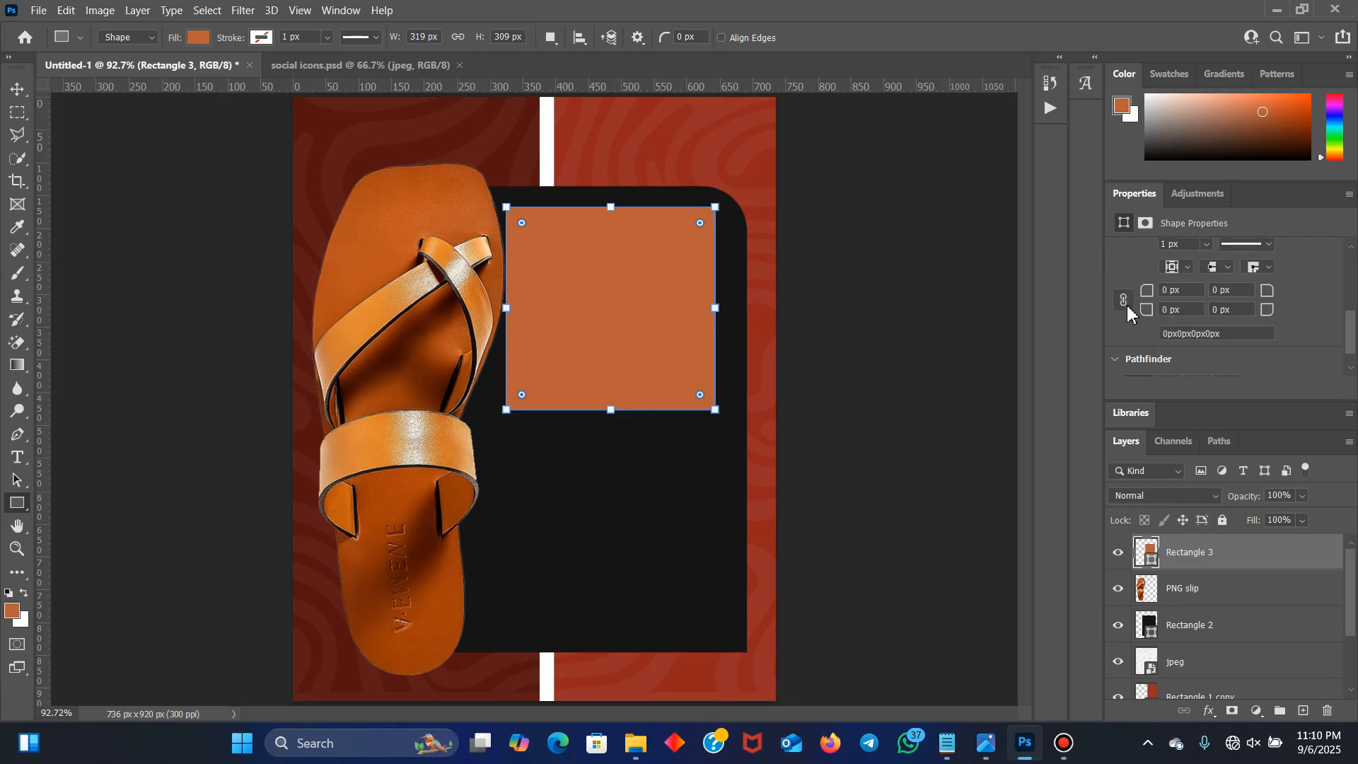
pyautogui.click(1125, 302)
pyautogui.moveTo(1270, 294); pyautogui.dragTo(1298, 297)
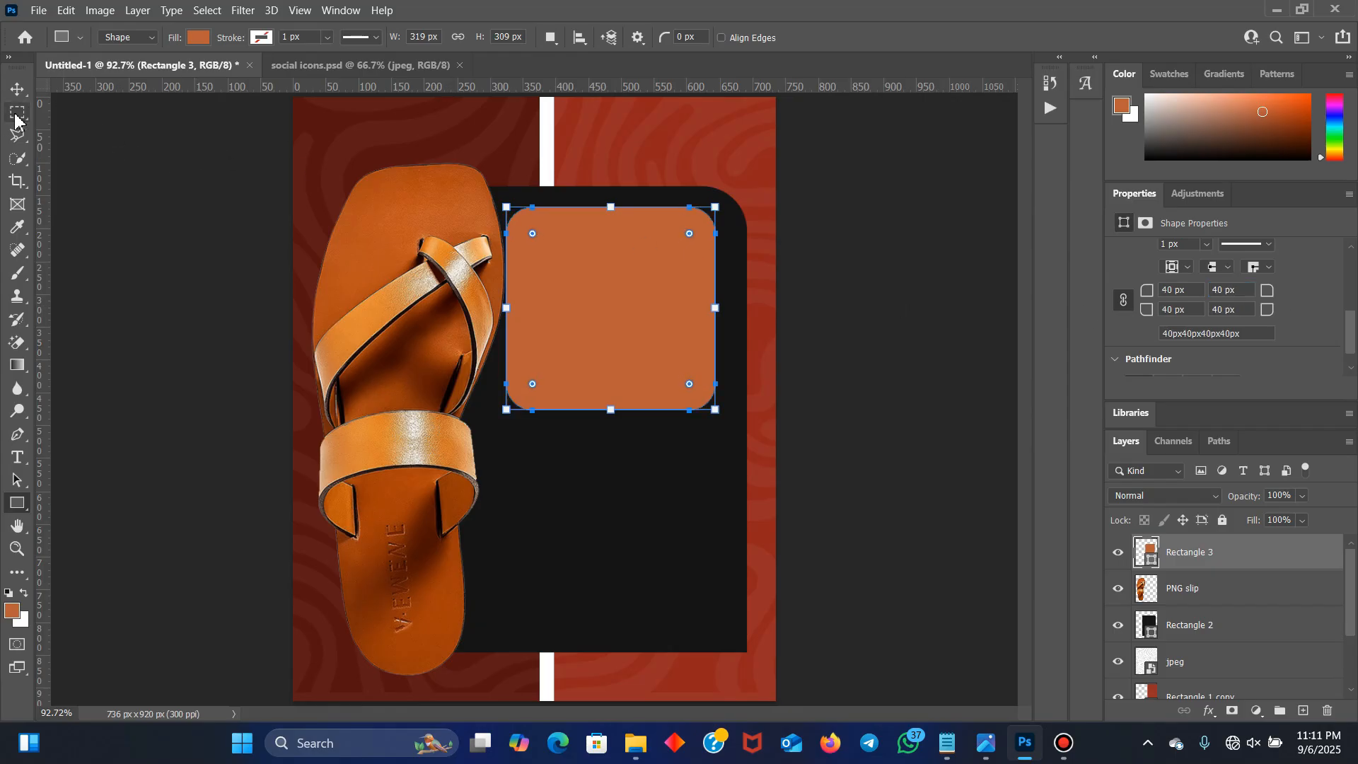
pyautogui.click(17, 89)
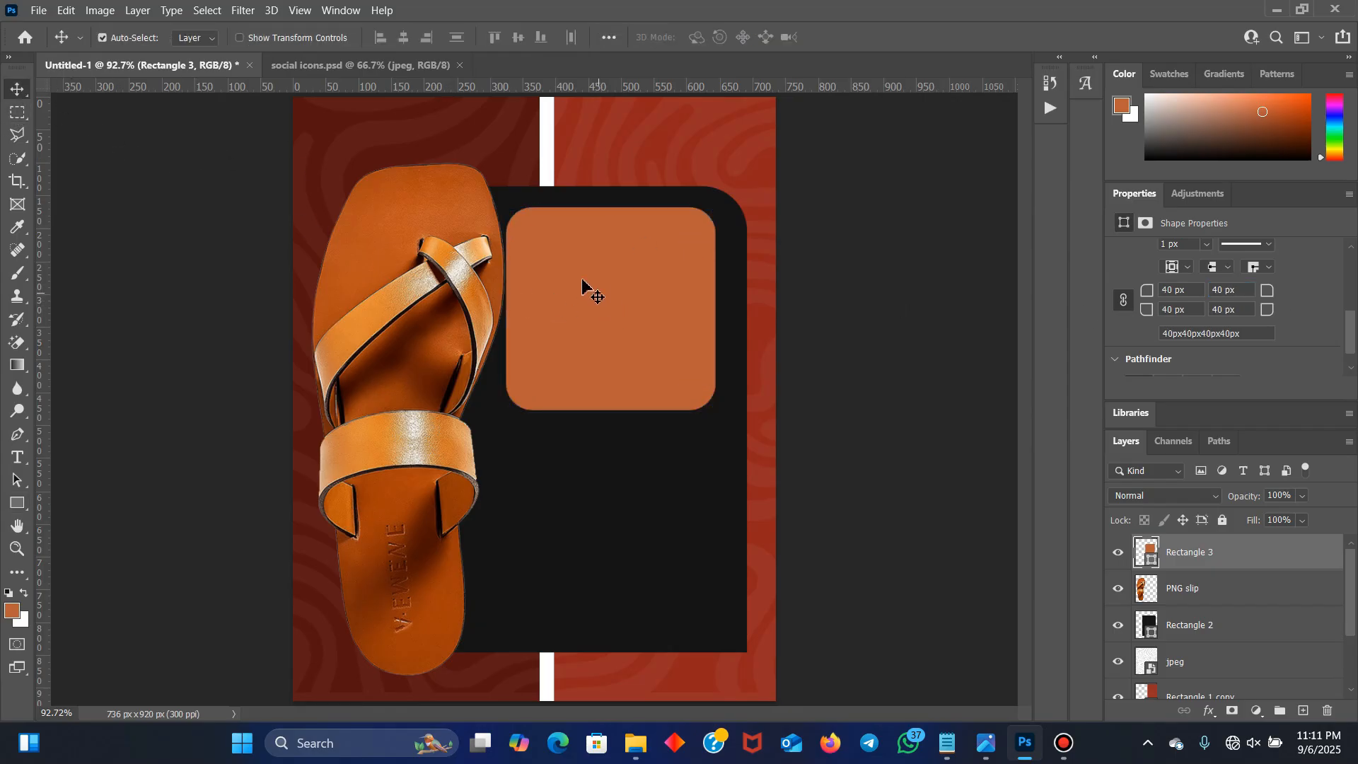
# Narrow the dark panel slightly by pulling in its right edge
pyautogui.click(736, 310)
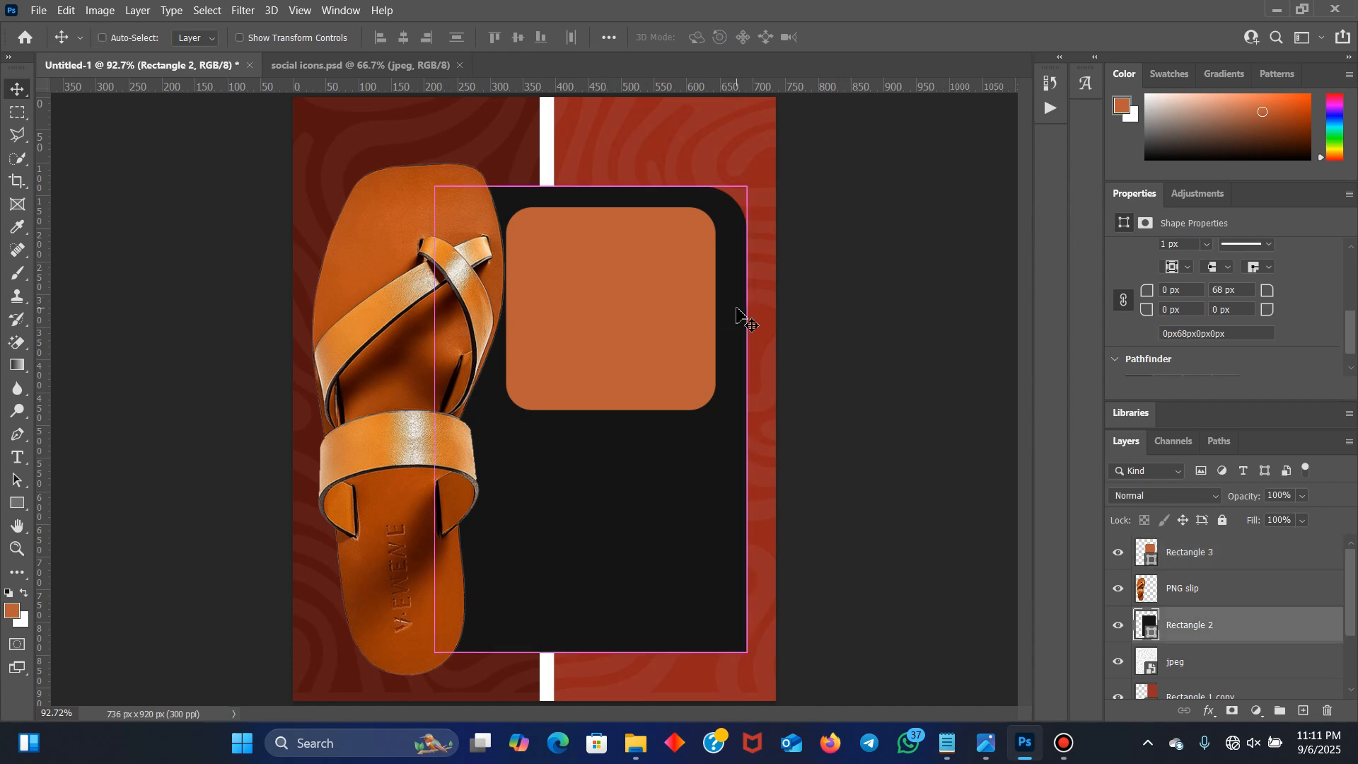
pyautogui.hotkey('ctrl', 't')
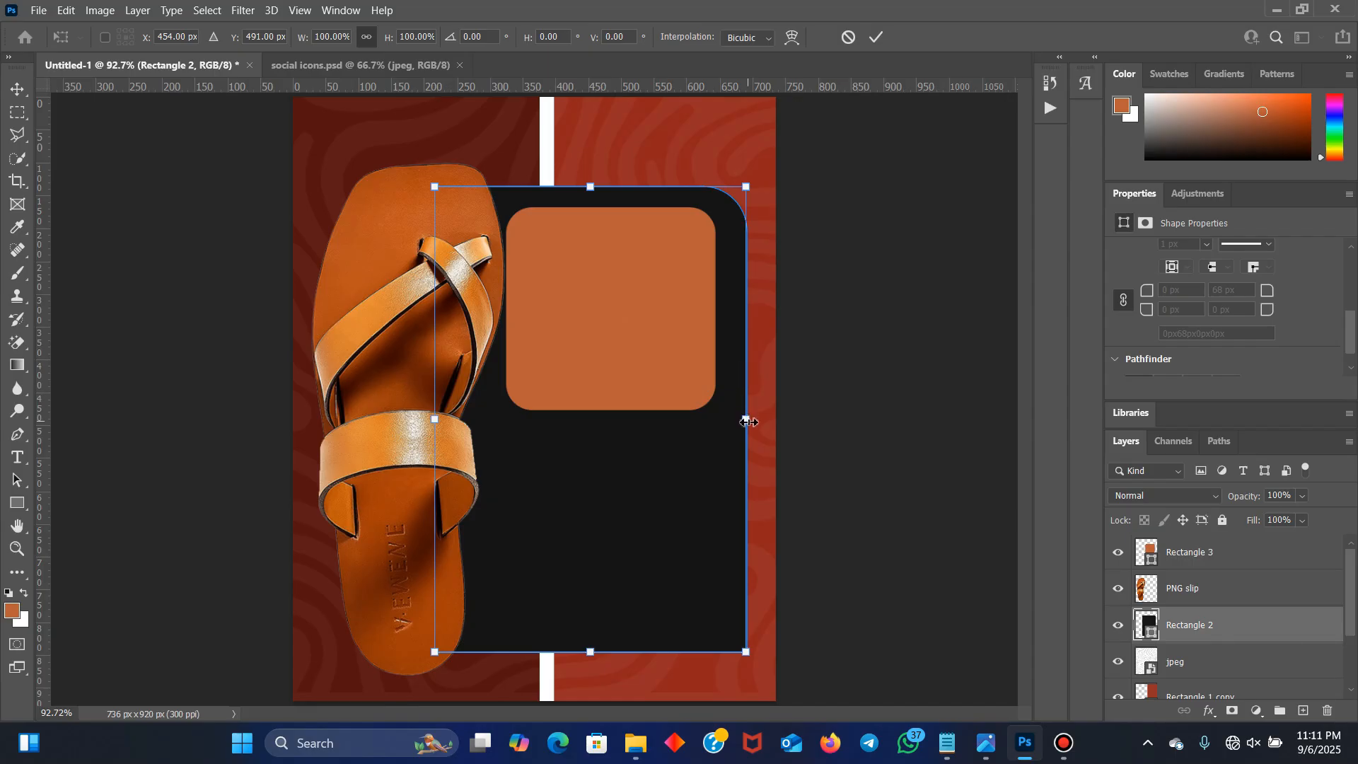
pyautogui.moveTo(746, 423); pyautogui.dragTo(740, 414)
pyautogui.click(877, 37)
# Duplicate the orange rounded rectangle, place the copy directly below the original, and set the copy's corner radii to 0 px
pyautogui.click(666, 322)
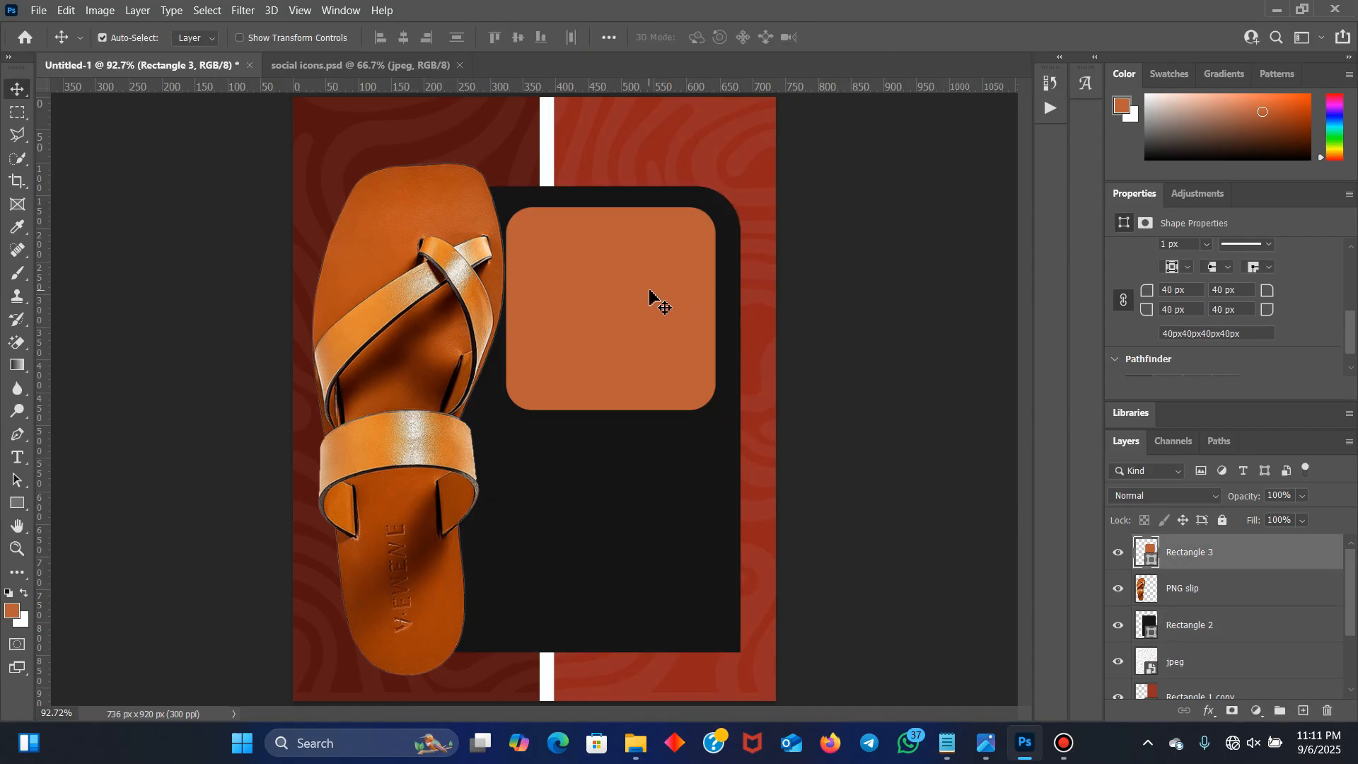
pyautogui.hotkey('ctrl', 'j')
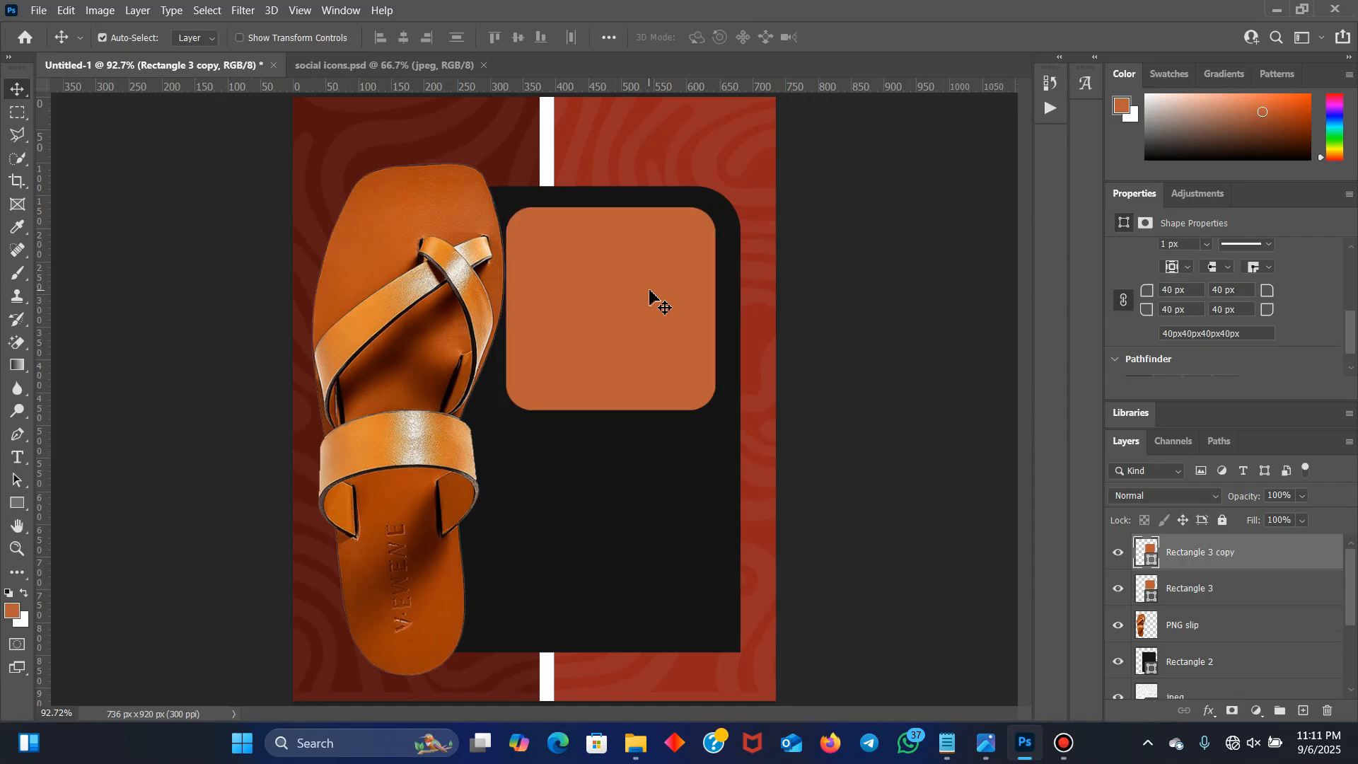
pyautogui.moveTo(646, 300); pyautogui.dragTo(644, 516)
pyautogui.scroll(-1, 1166, 301)
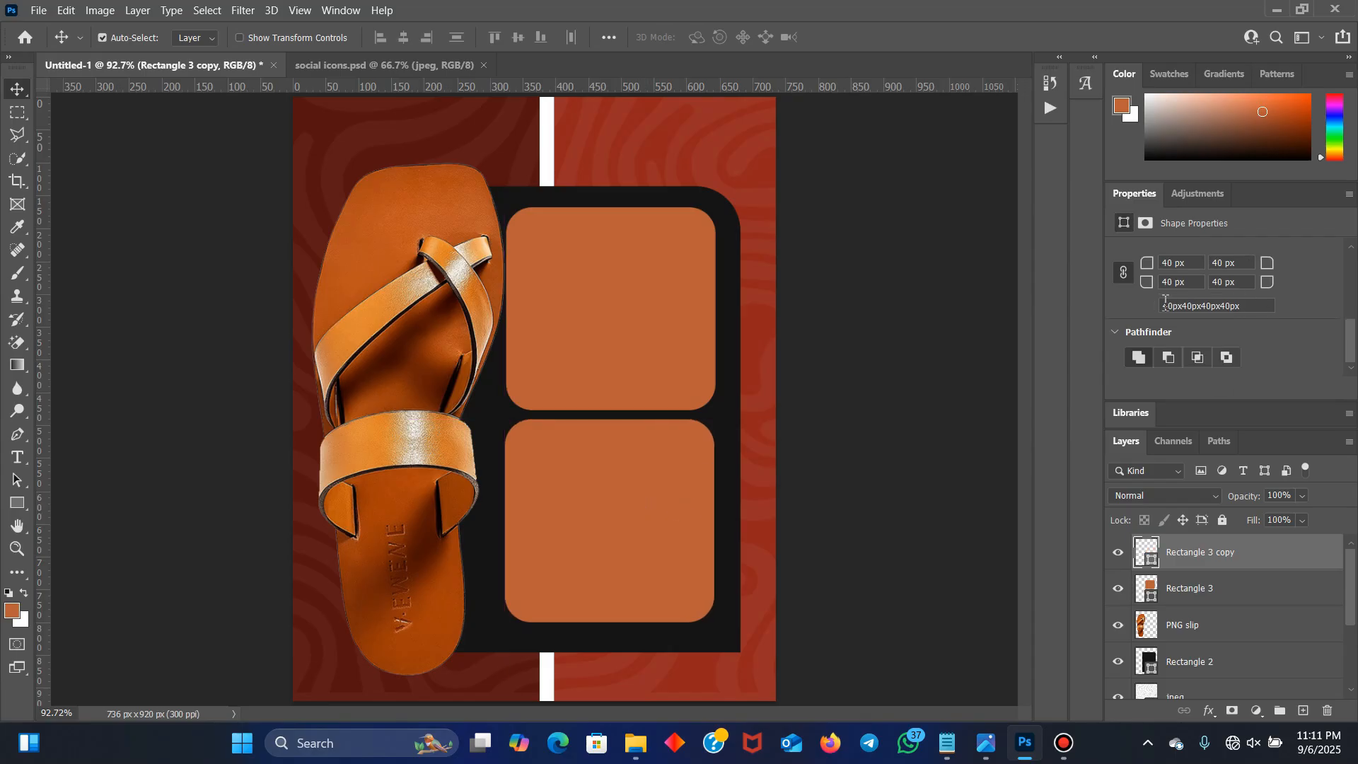
pyautogui.scroll(2, 1125, 283)
pyautogui.moveTo(1148, 324); pyautogui.dragTo(1100, 324)
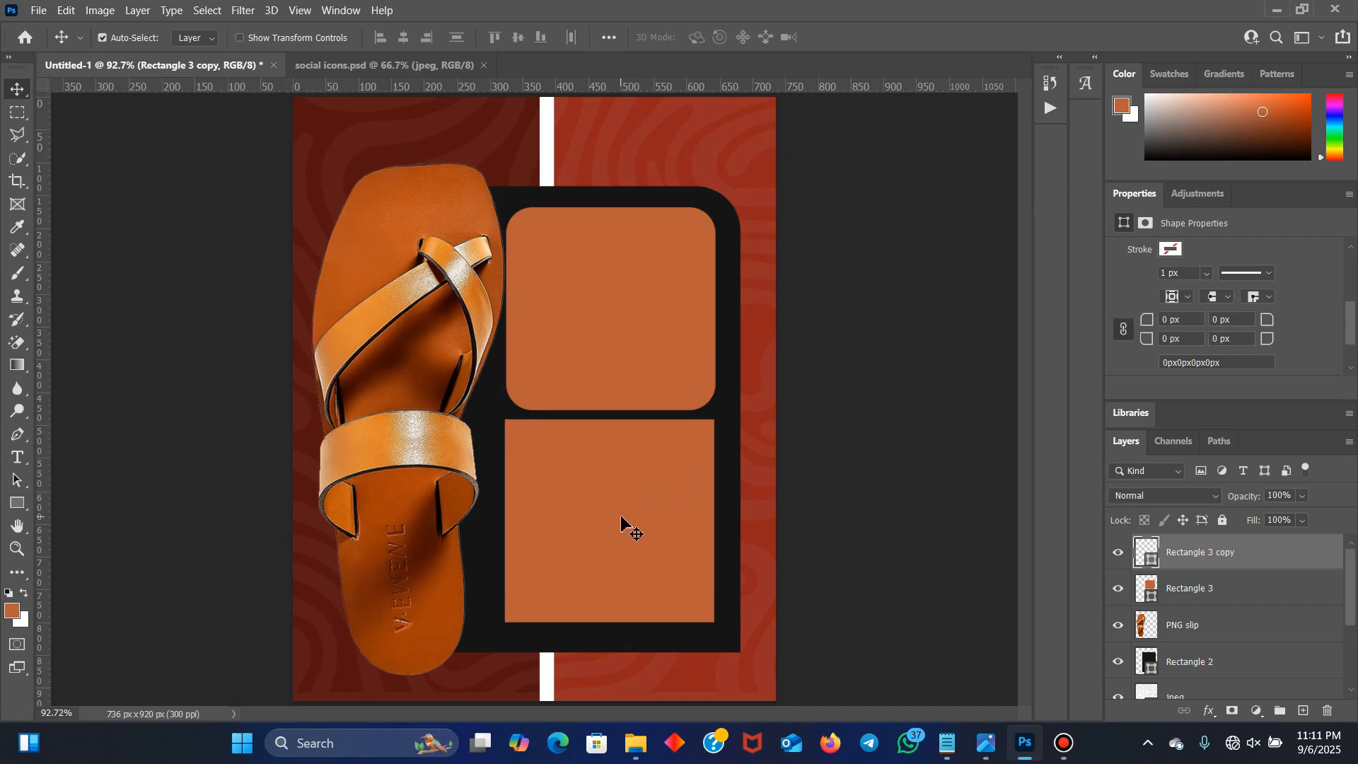
# Shorten the square-cornered rectangle below the rounded one to about 81% of its height, keeping its upper edge fixed
pyautogui.press('ctrl')
pyautogui.hotkey('ctrl', 't')
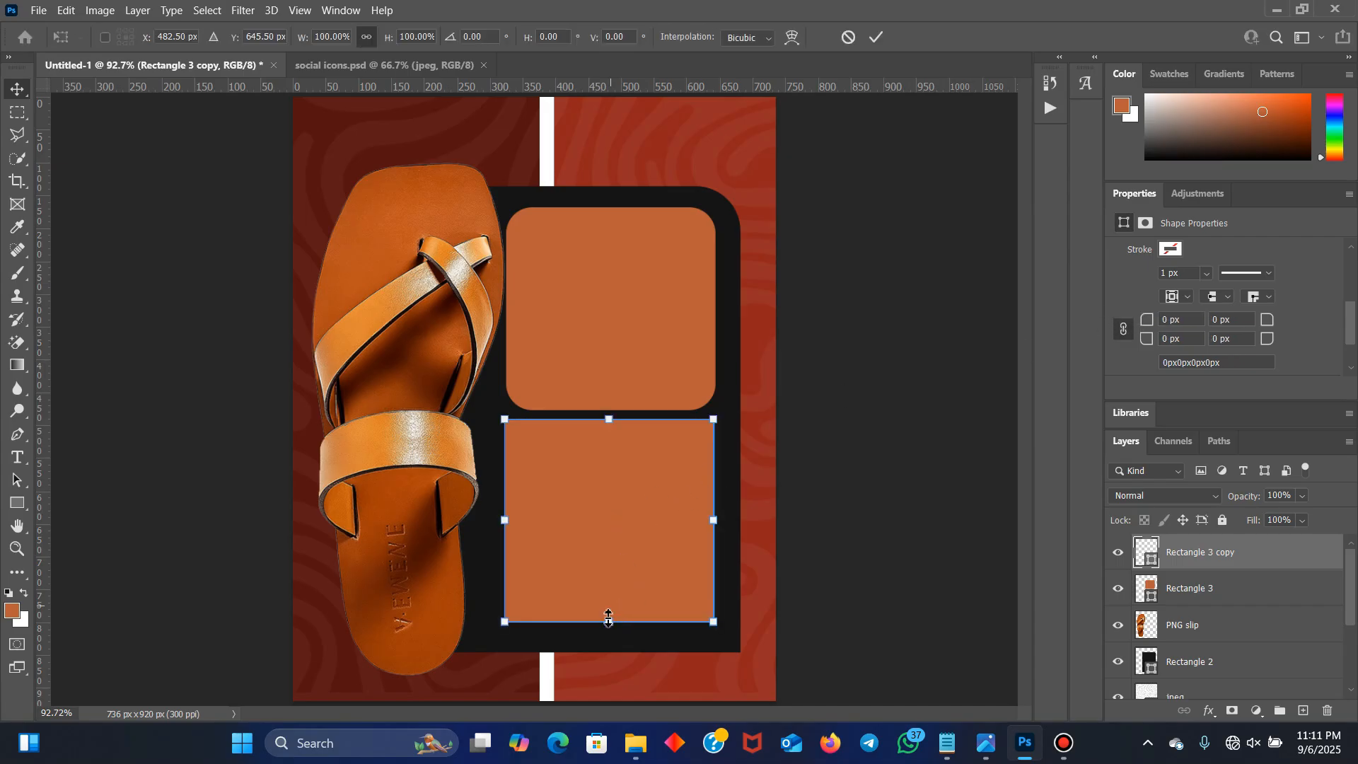
pyautogui.moveTo(609, 623); pyautogui.dragTo(618, 544)
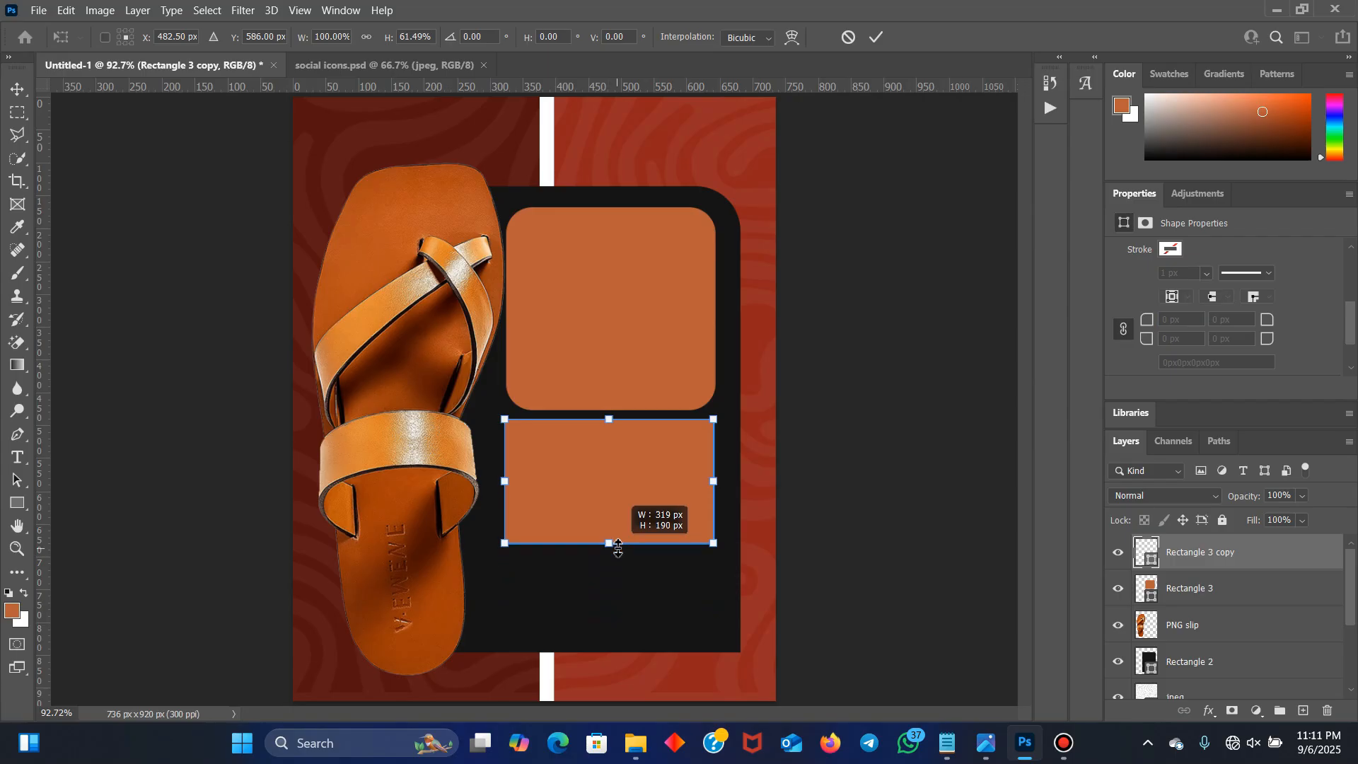
pyautogui.moveTo(618, 553); pyautogui.dragTo(616, 584)
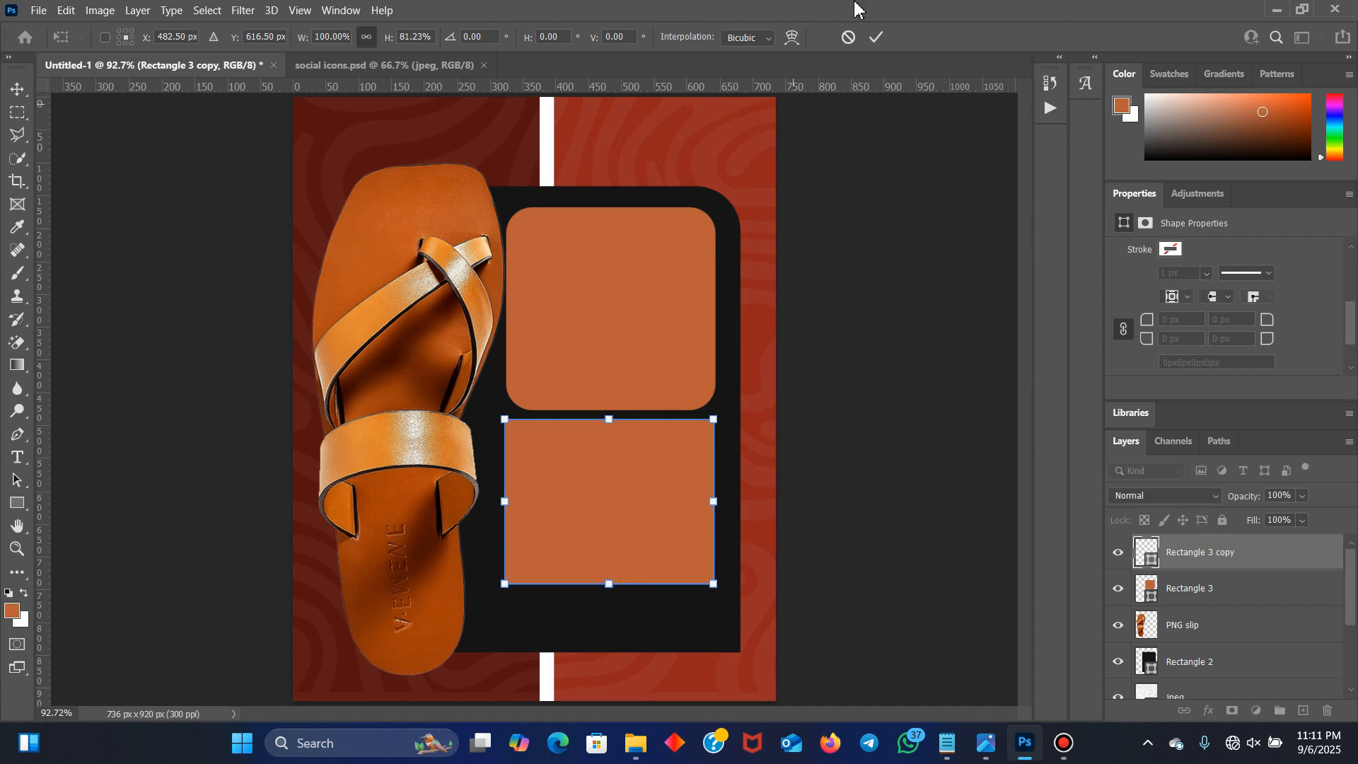
pyautogui.click(877, 37)
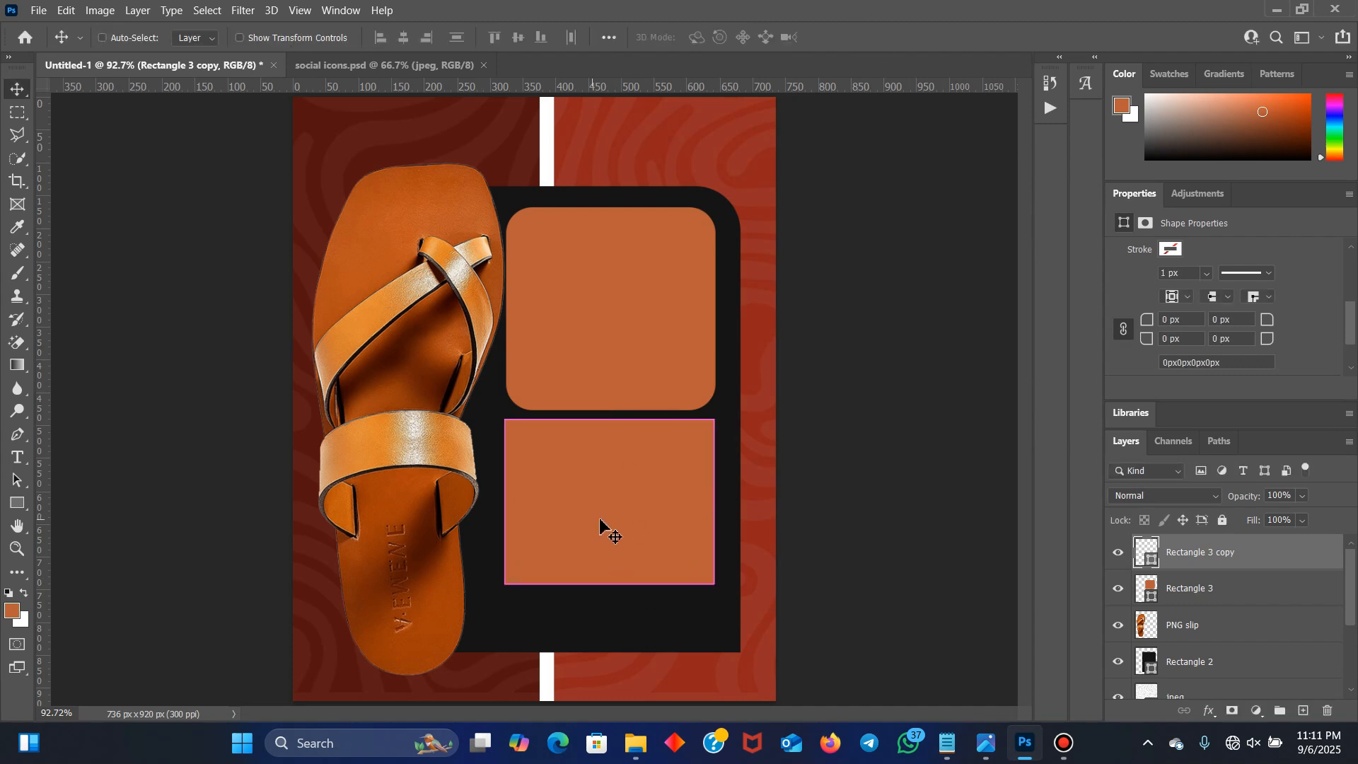
# Duplicate the square-cornered rectangle downward over the dark panel's bottom edge and reduce the copy's height to about 21%
pyautogui.moveTo(616, 527); pyautogui.dragTo(612, 683)
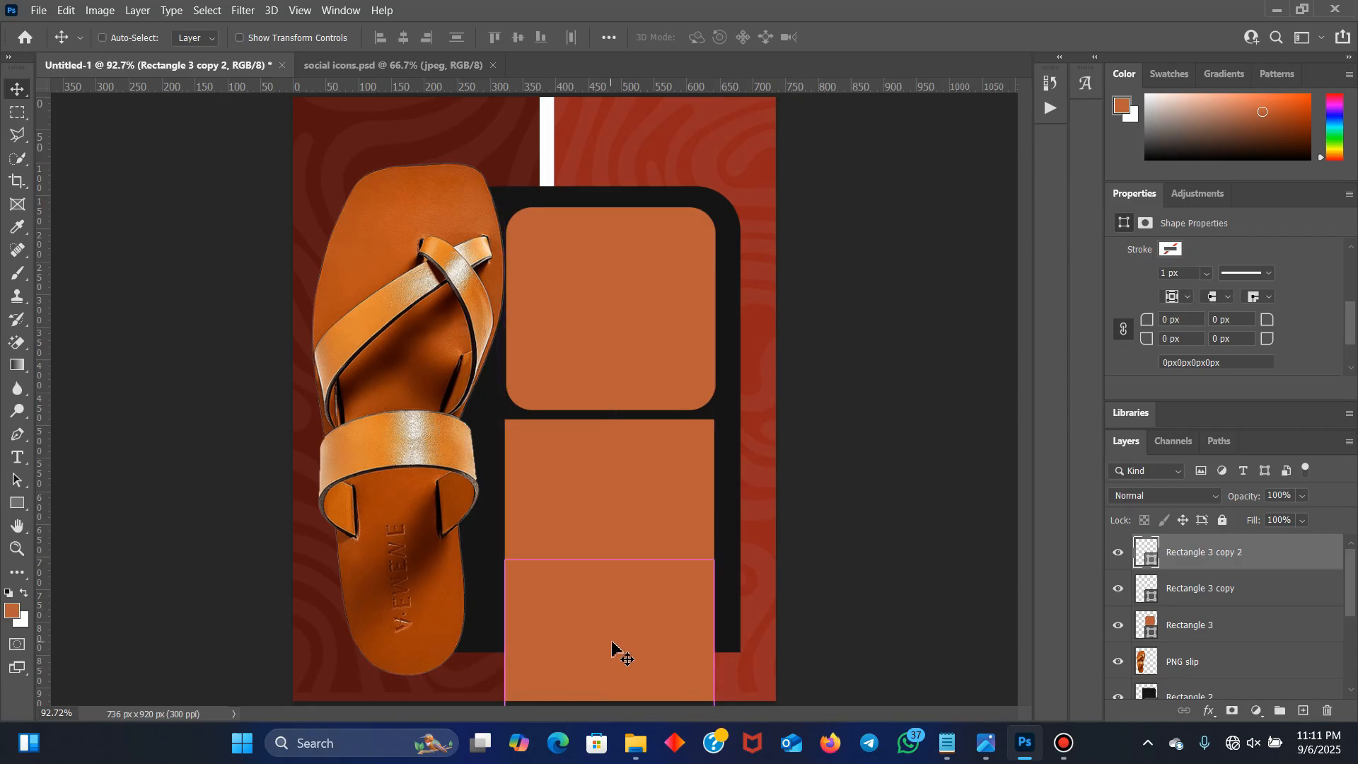
pyautogui.hotkey('ctrl', 't')
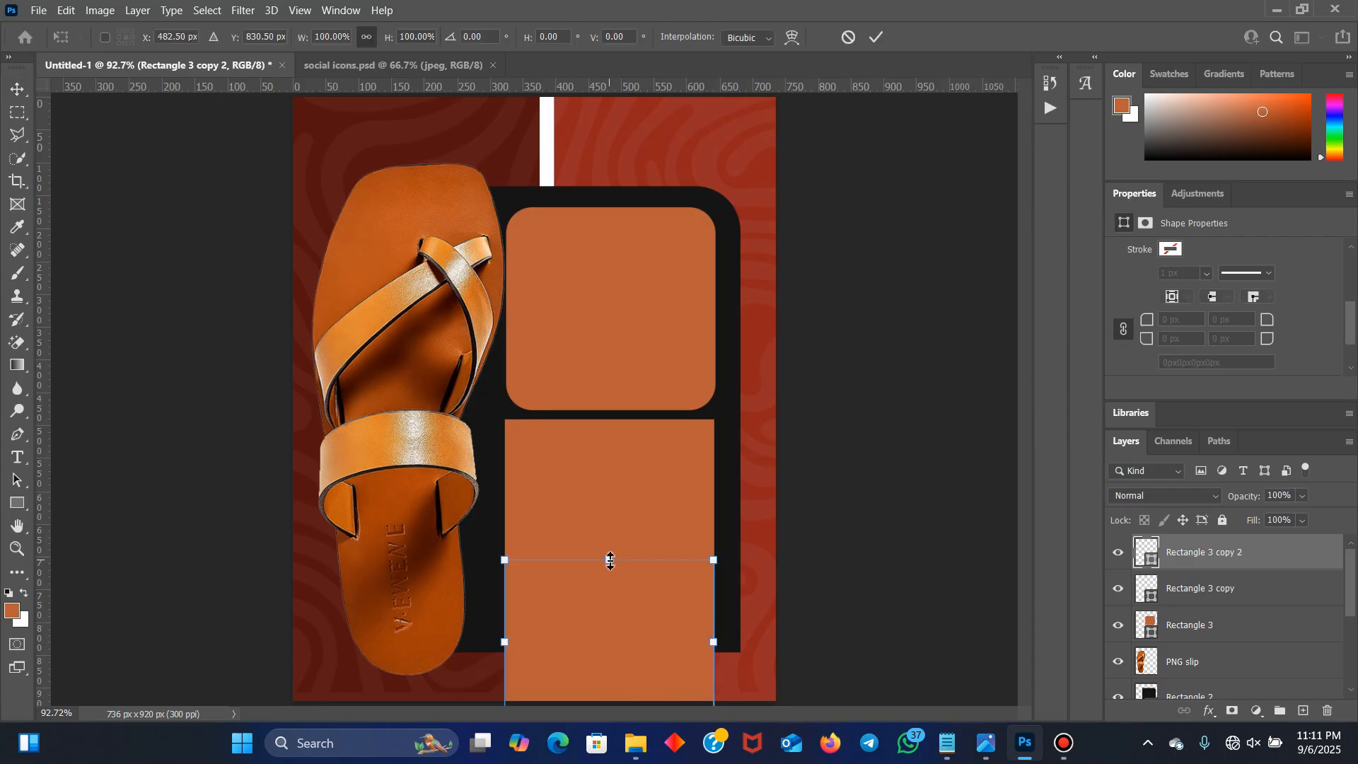
pyautogui.moveTo(610, 561); pyautogui.dragTo(617, 627)
pyautogui.click(881, 41)
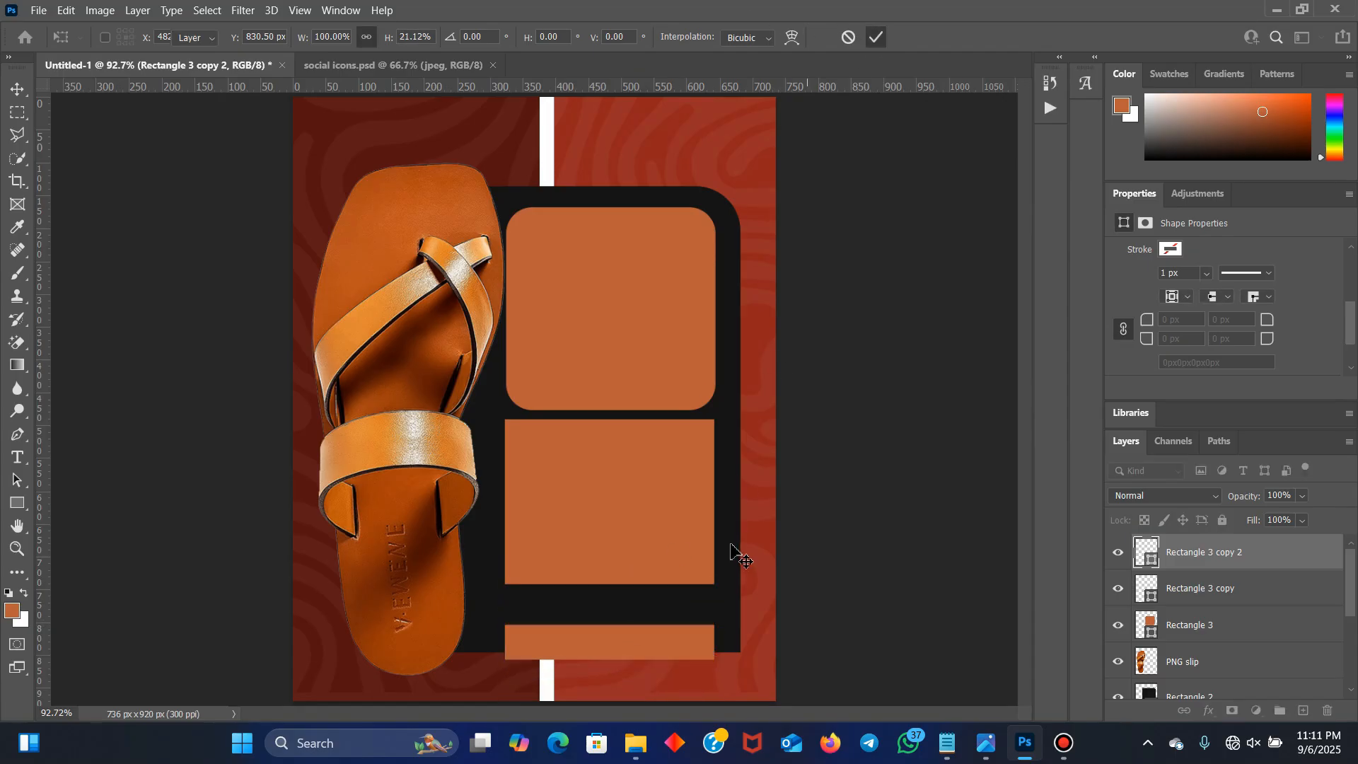
# Nudge the thin rectangle up about 25 px so it sits just inside the dark panel's bottom edge
pyautogui.hotkey('shift', 'Up')
pyautogui.hotkey('shift', 'Up')
pyautogui.hotkey('shift', 'Up')
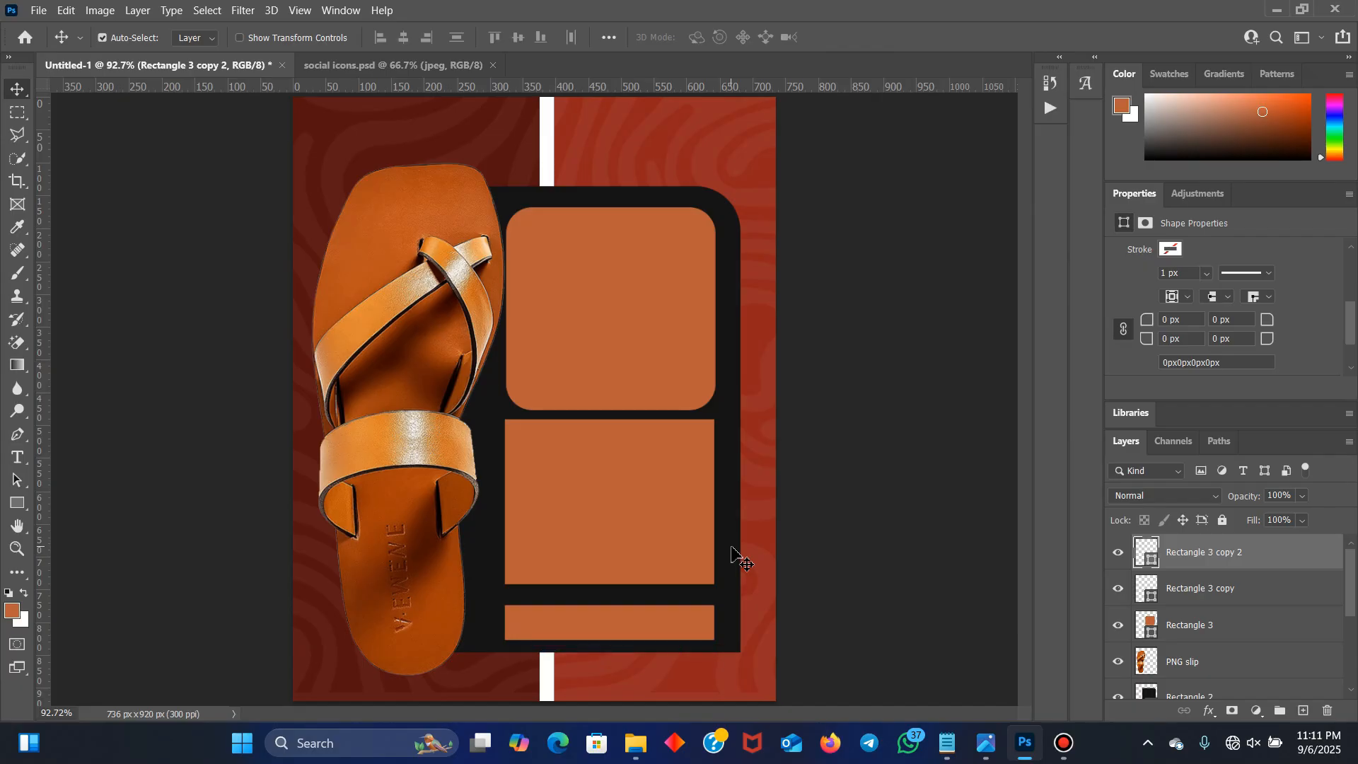
pyautogui.press('Down')
pyautogui.press('Down')
pyautogui.press('Down')
pyautogui.press('Down')
pyautogui.press('Down')
pyautogui.press('Down')
pyautogui.press('Down')
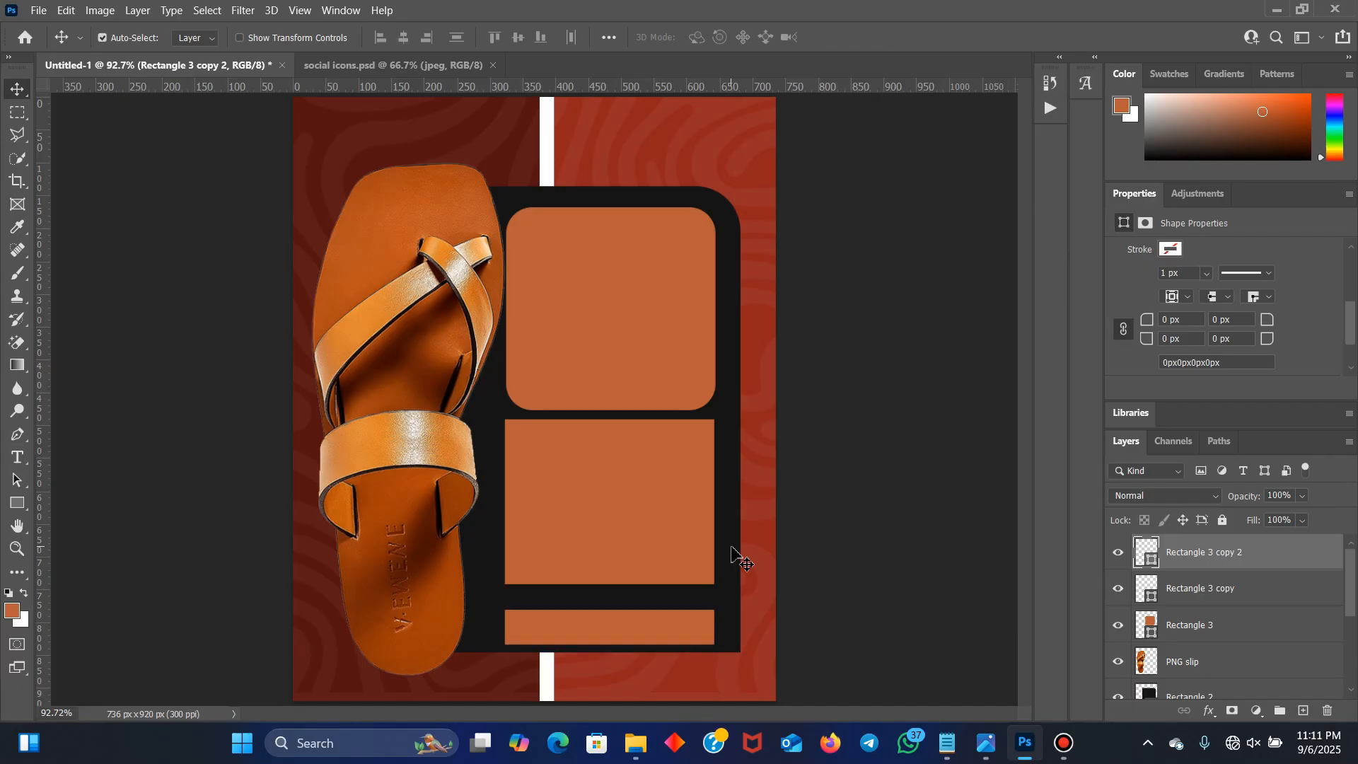
pyautogui.press('Up')
pyautogui.press('Up')
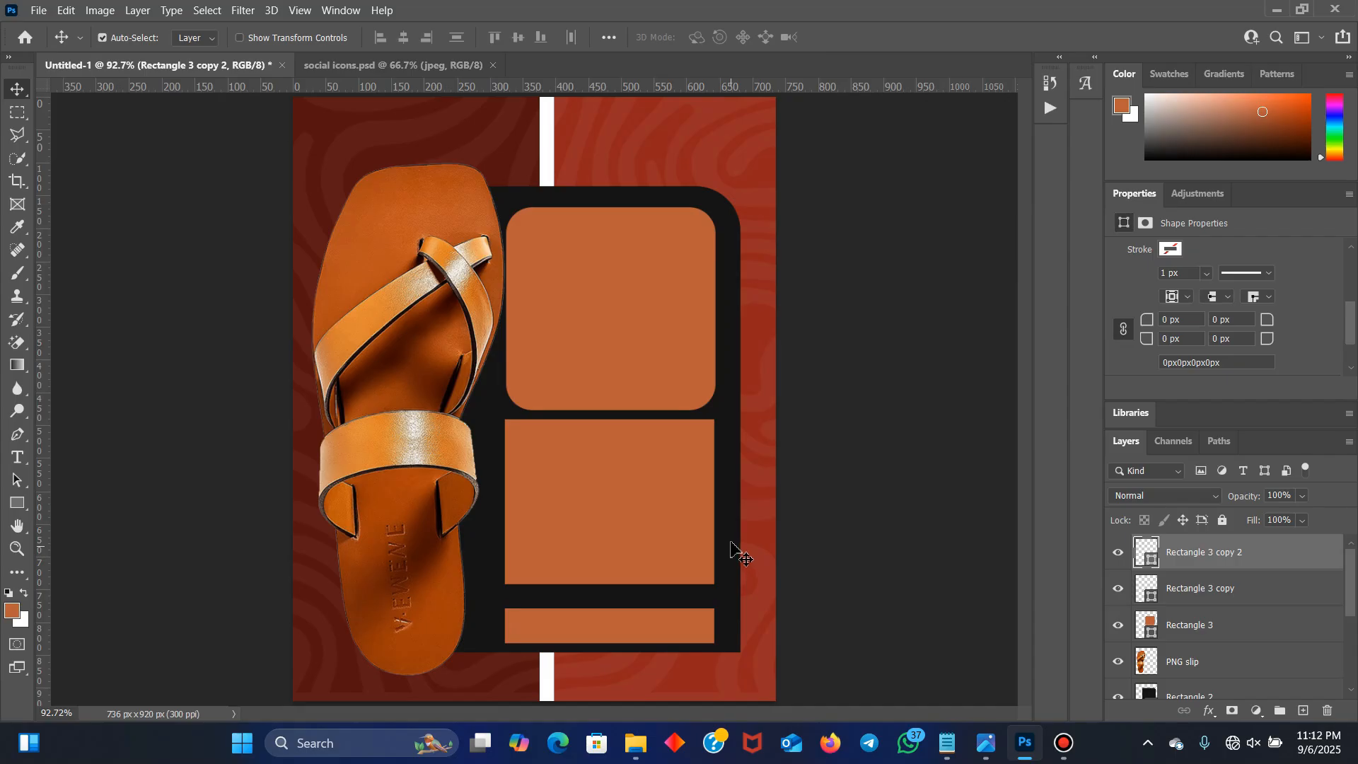
# Make the thin bottom rectangle slightly taller by raising its upper edge toward the middle rectangle
pyautogui.press('ctrl')
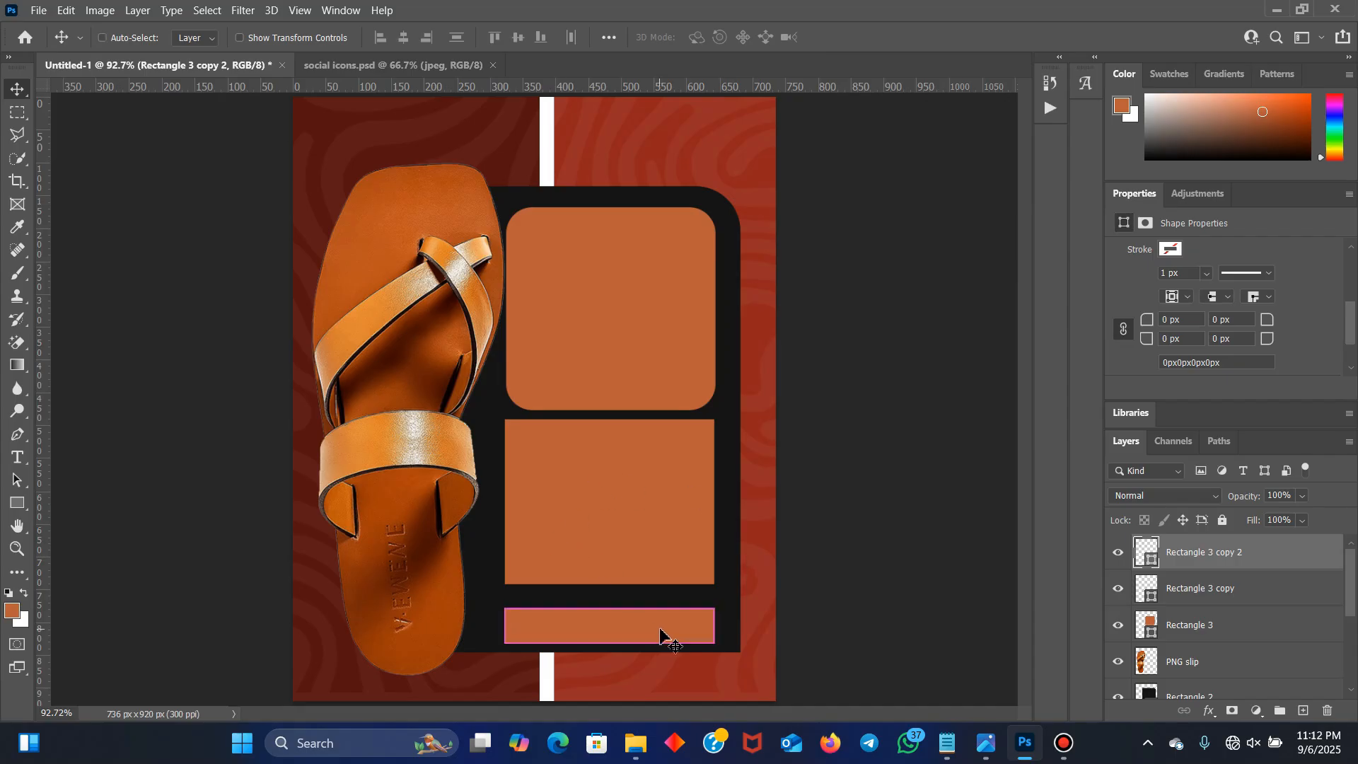
pyautogui.hotkey('ctrl', 't')
pyautogui.moveTo(612, 602); pyautogui.dragTo(609, 601)
pyautogui.click(877, 37)
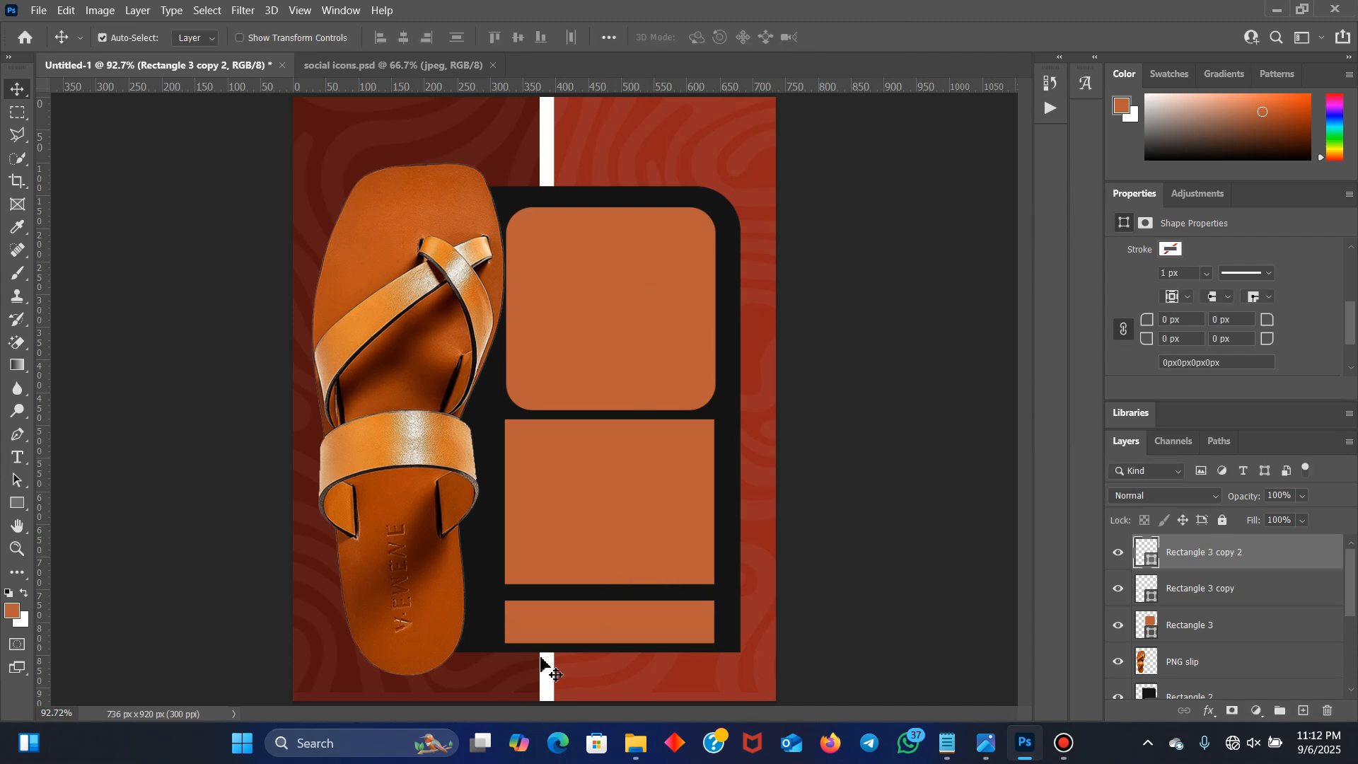
# Stretch the middle rectangle's lower edge down to about 104% height, leaving a narrow gap above the thin bottom rectangle
pyautogui.click(573, 549)
pyautogui.hotkey('ctrl', 't')
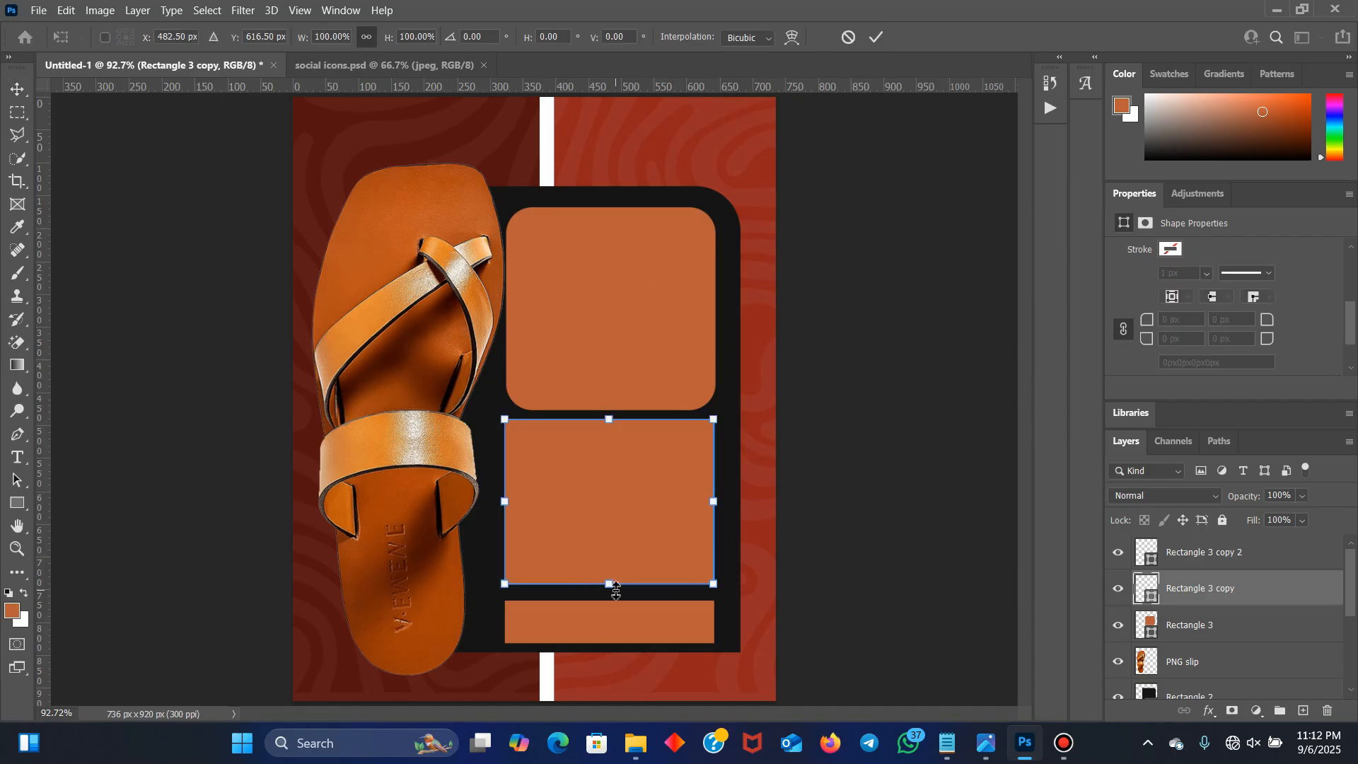
pyautogui.moveTo(610, 585); pyautogui.dragTo(610, 590)
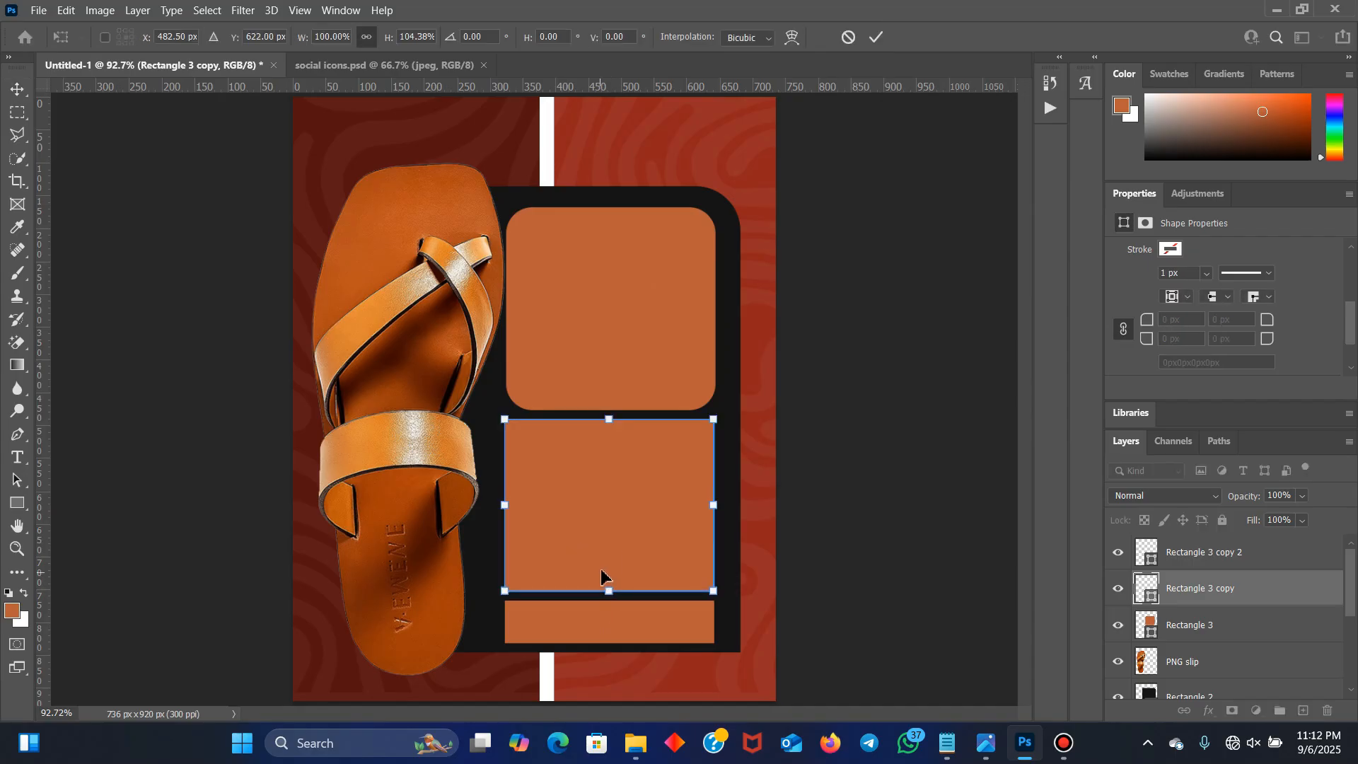
pyautogui.click(877, 37)
pyautogui.press('v')
# Look up the dark grey code in the Notepad notes and fill the upper rounded rectangle with 1f1f1f
pyautogui.click(652, 309)
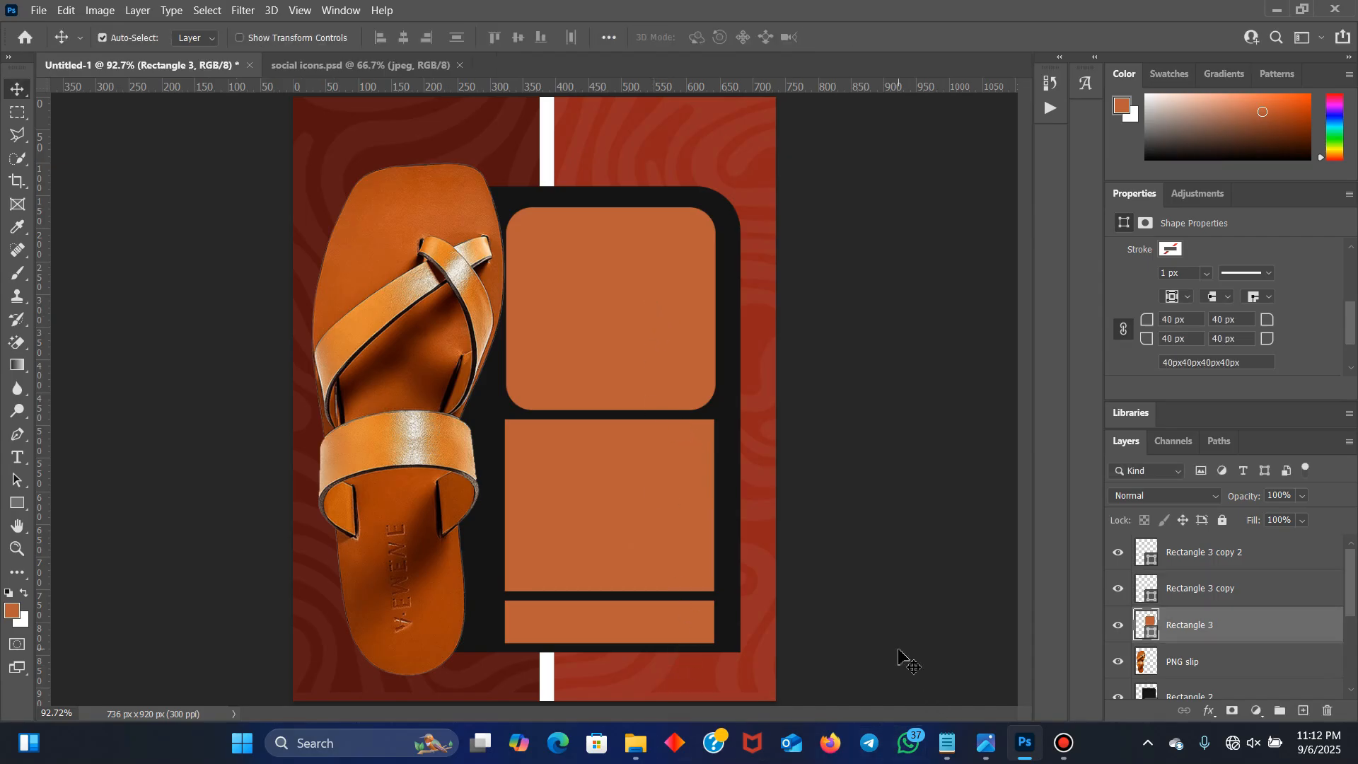
pyautogui.click(949, 744)
pyautogui.moveTo(666, 398); pyautogui.dragTo(621, 401)
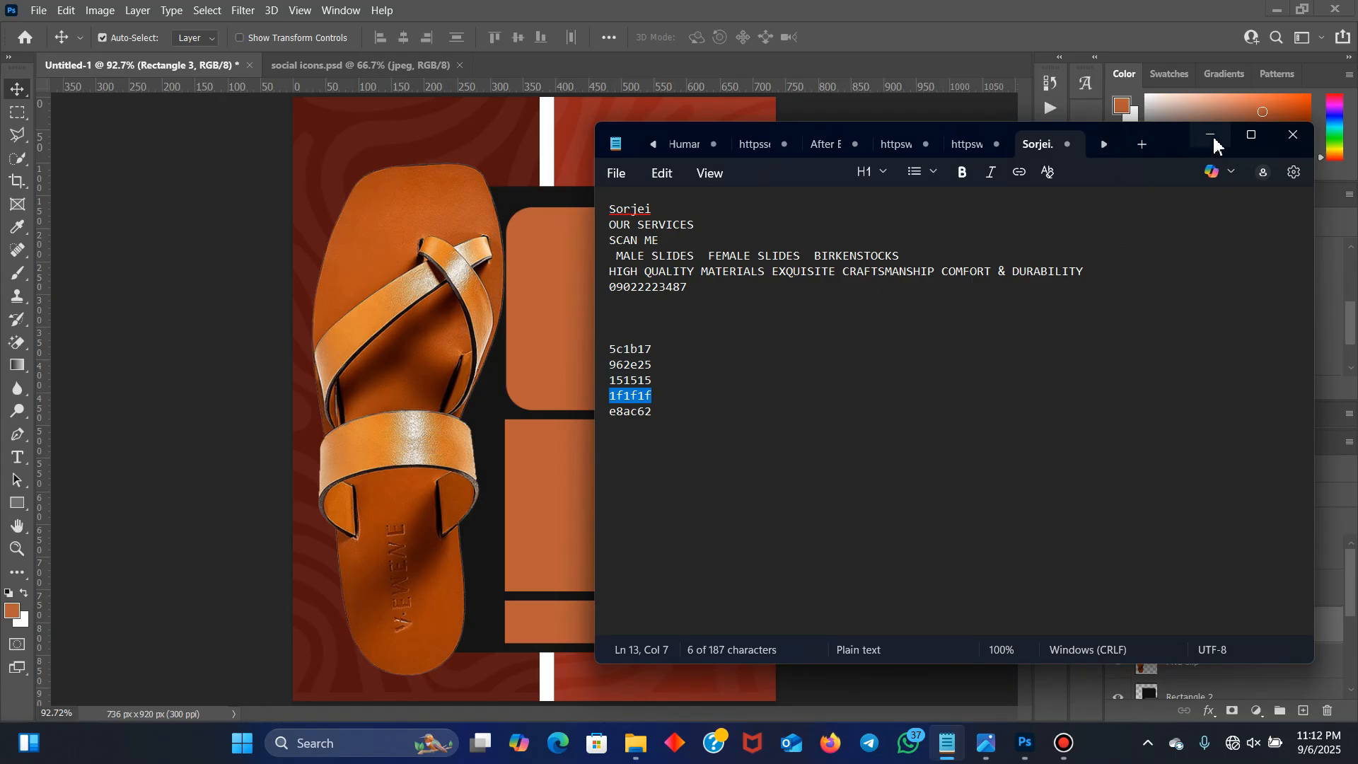
pyautogui.click(1214, 140)
pyautogui.doubleClick(1149, 624)
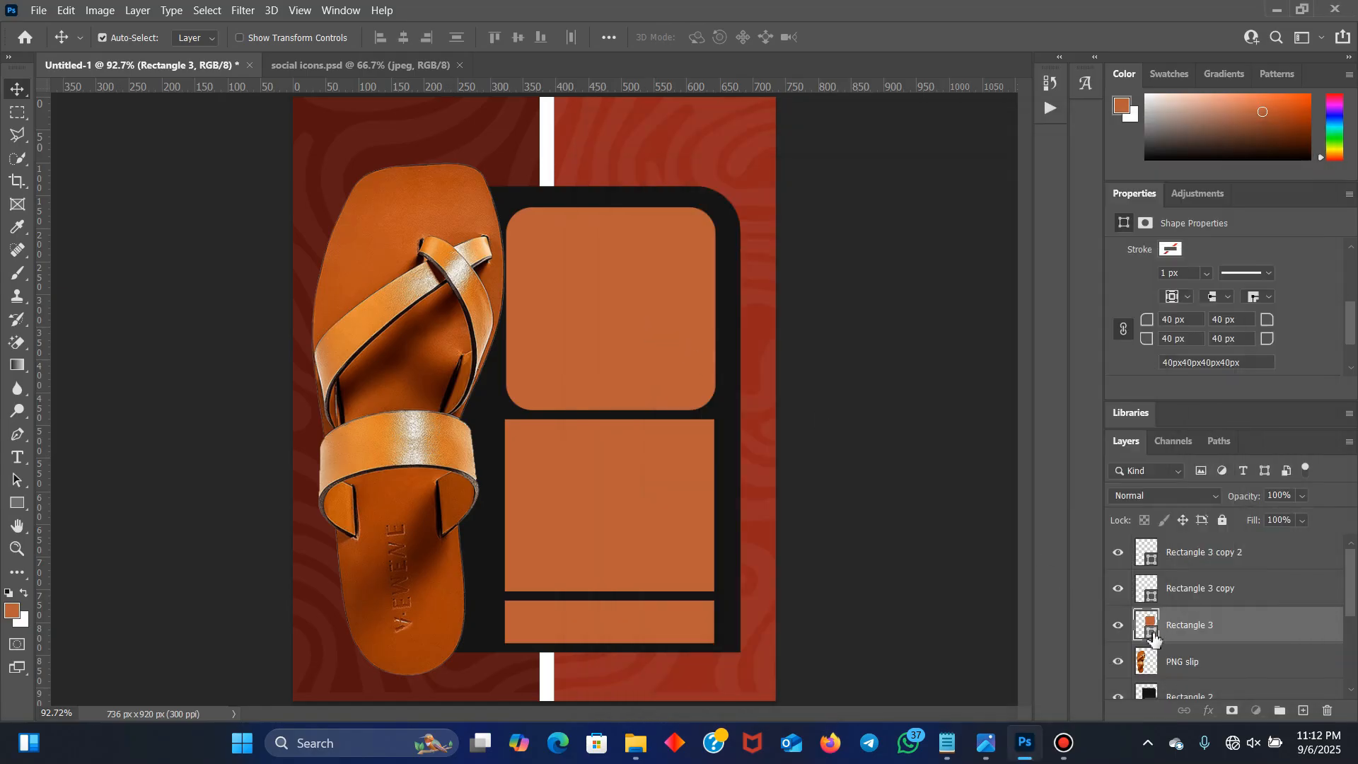
pyautogui.press('BackSpace')
pyautogui.write('1f1f1f')
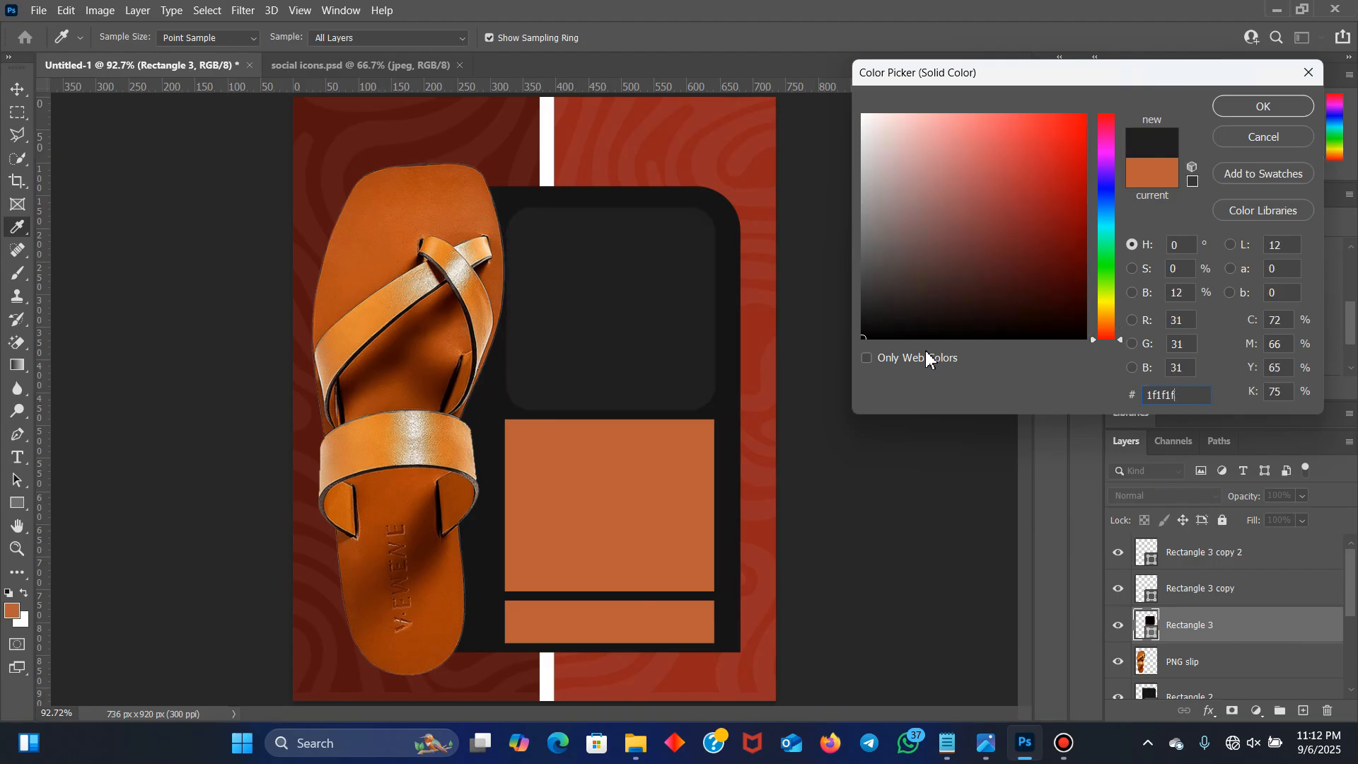
pyautogui.press('Return')
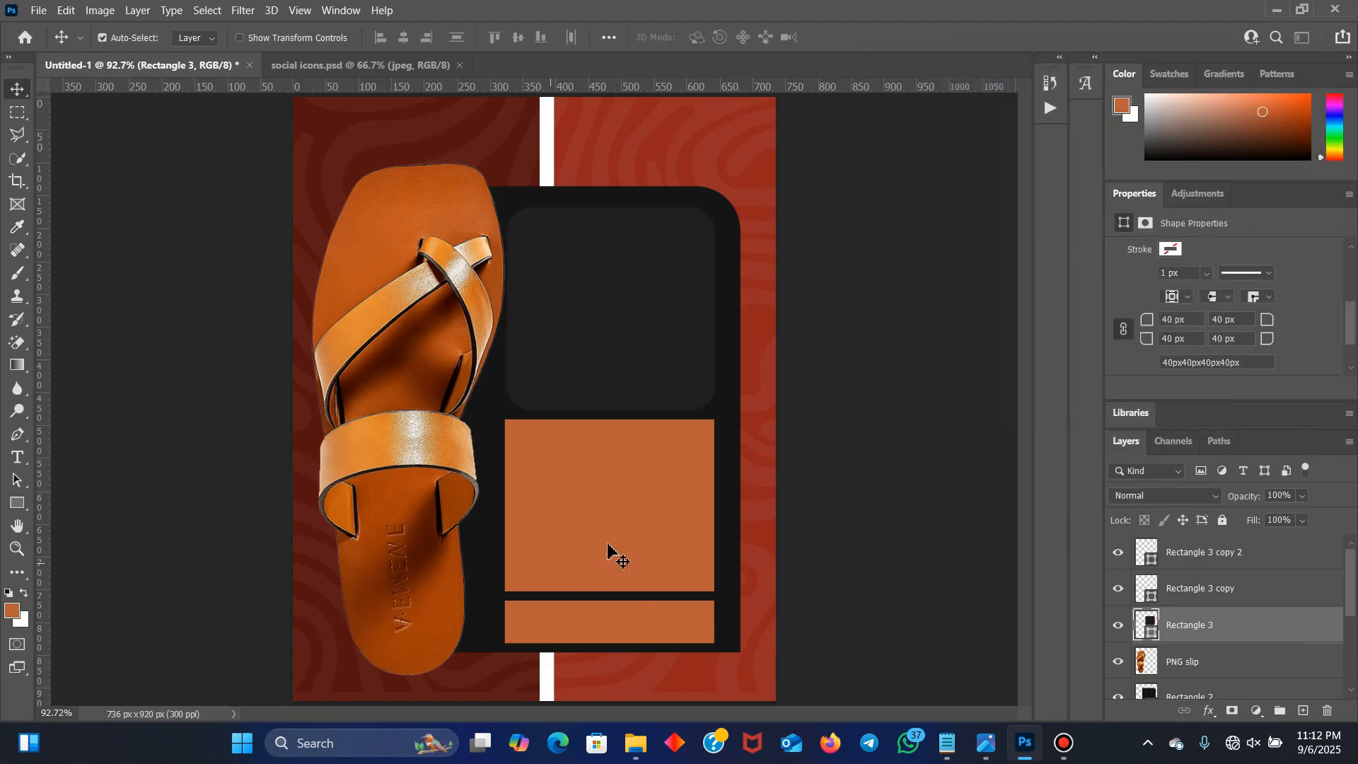
# Change the middle rectangle's fill colour to 1f1f1f
pyautogui.click(1161, 598)
pyautogui.doubleClick(1154, 603)
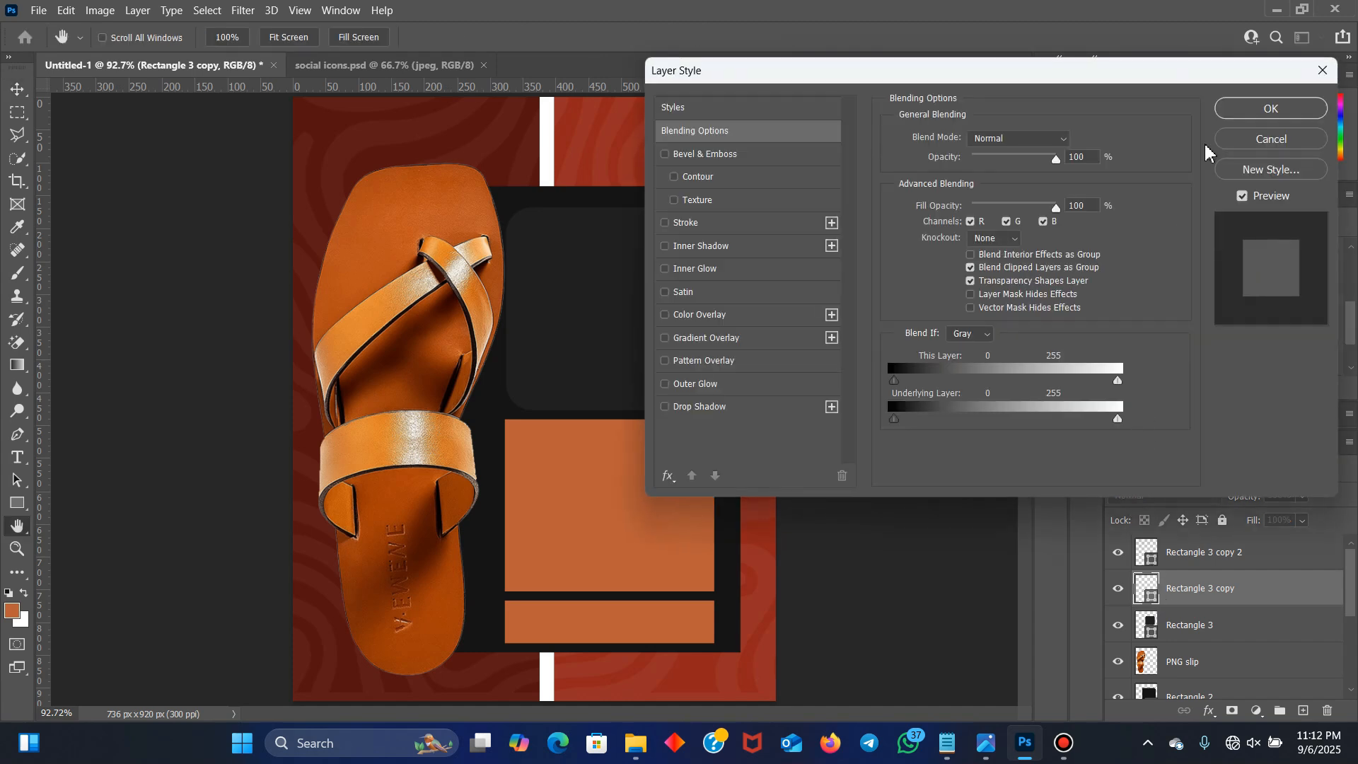
pyautogui.click(1270, 139)
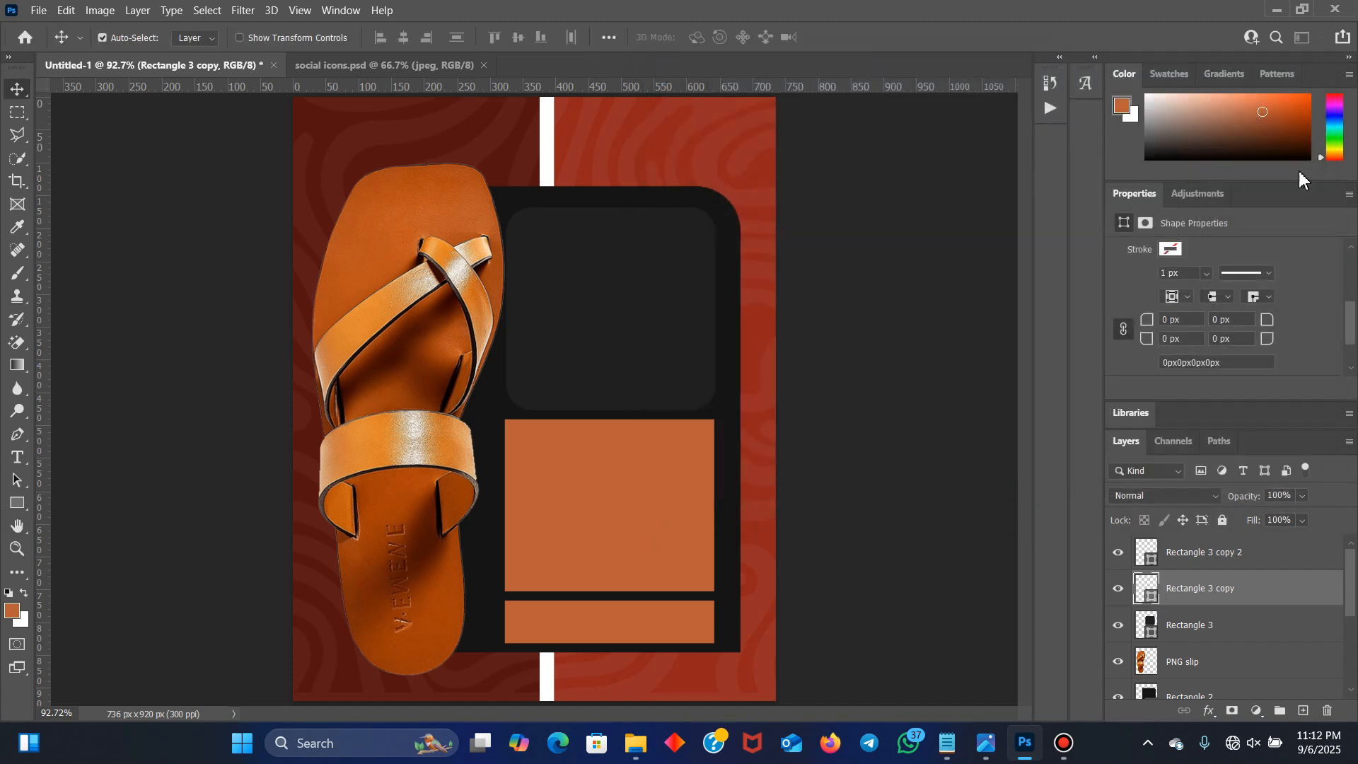
pyautogui.doubleClick(1153, 598)
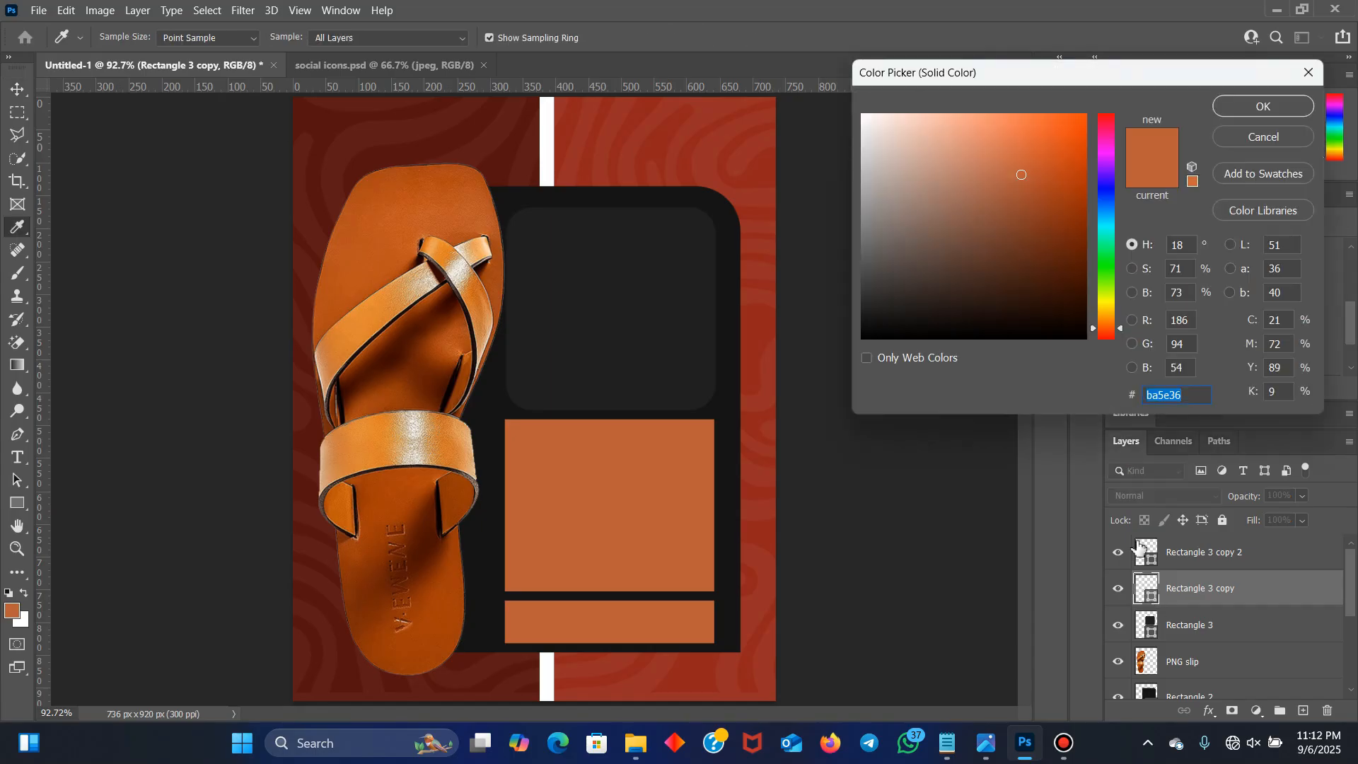
pyautogui.write('1f1f1f')
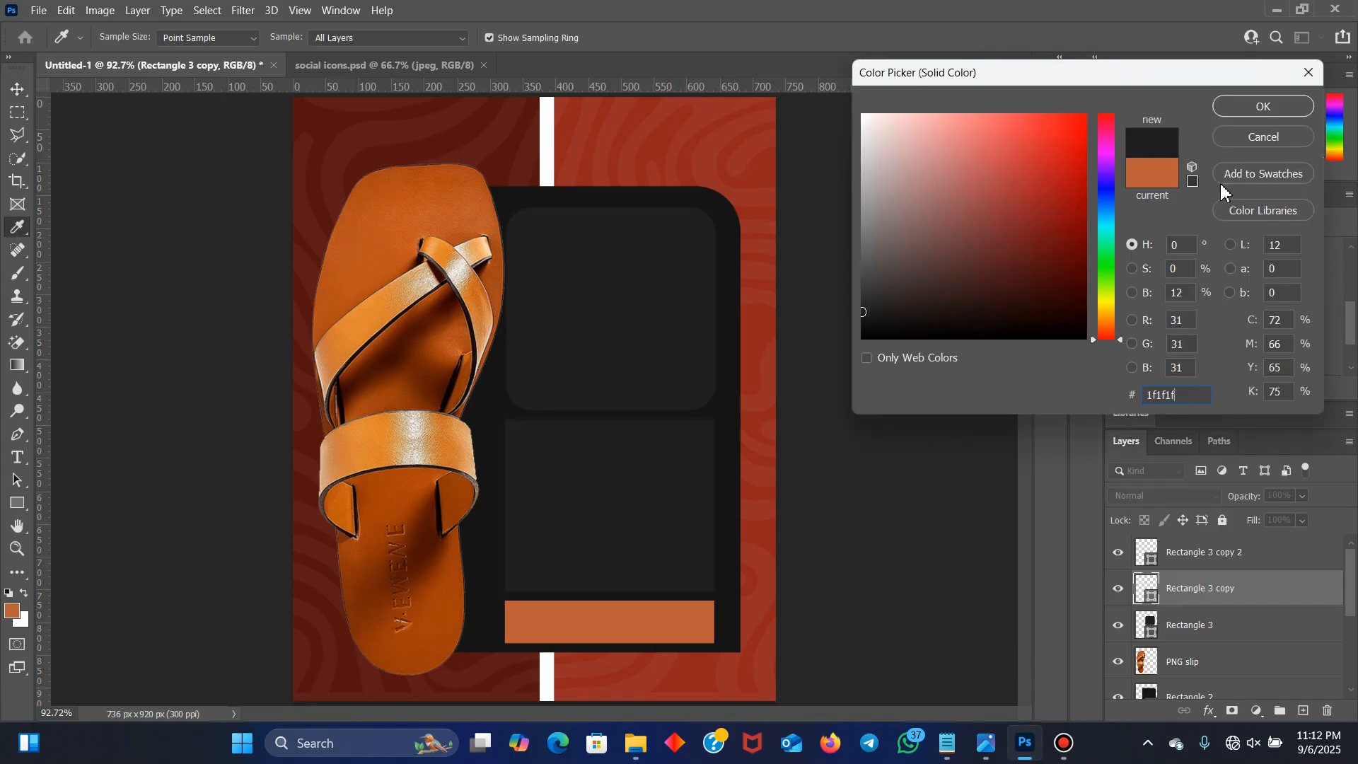
pyautogui.click(1266, 107)
# Change the thin bottom rectangle's fill colour to 1f1f1f
pyautogui.click(692, 637)
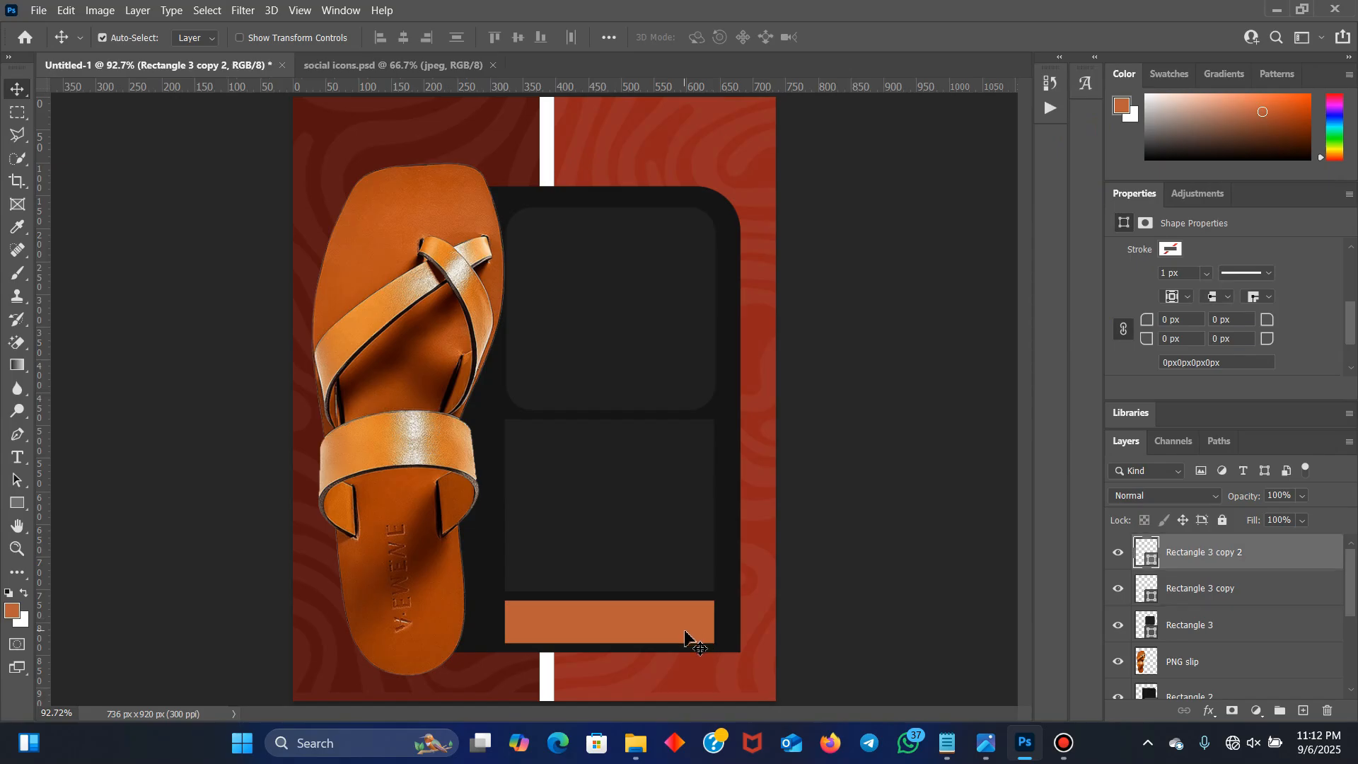
pyautogui.doubleClick(1148, 555)
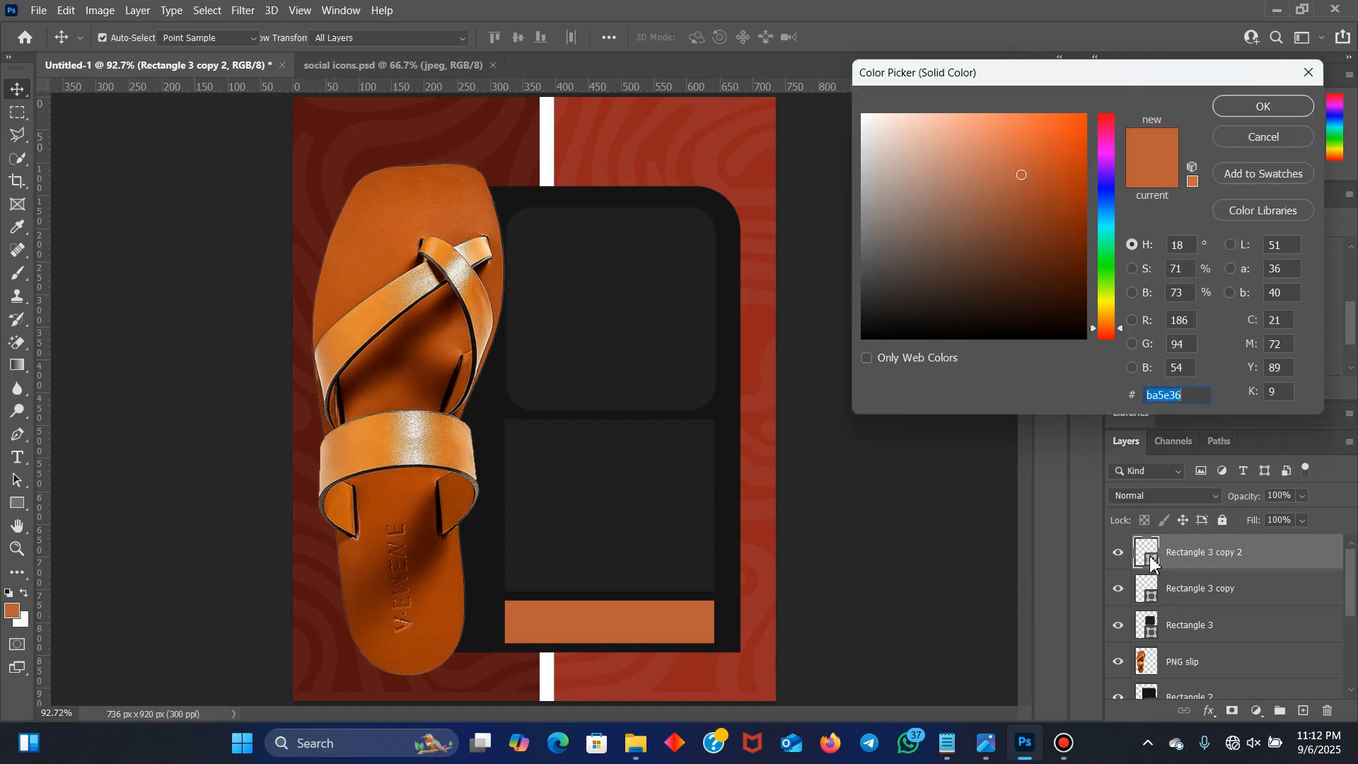
pyautogui.press('BackSpace')
pyautogui.write('1f1f1f')
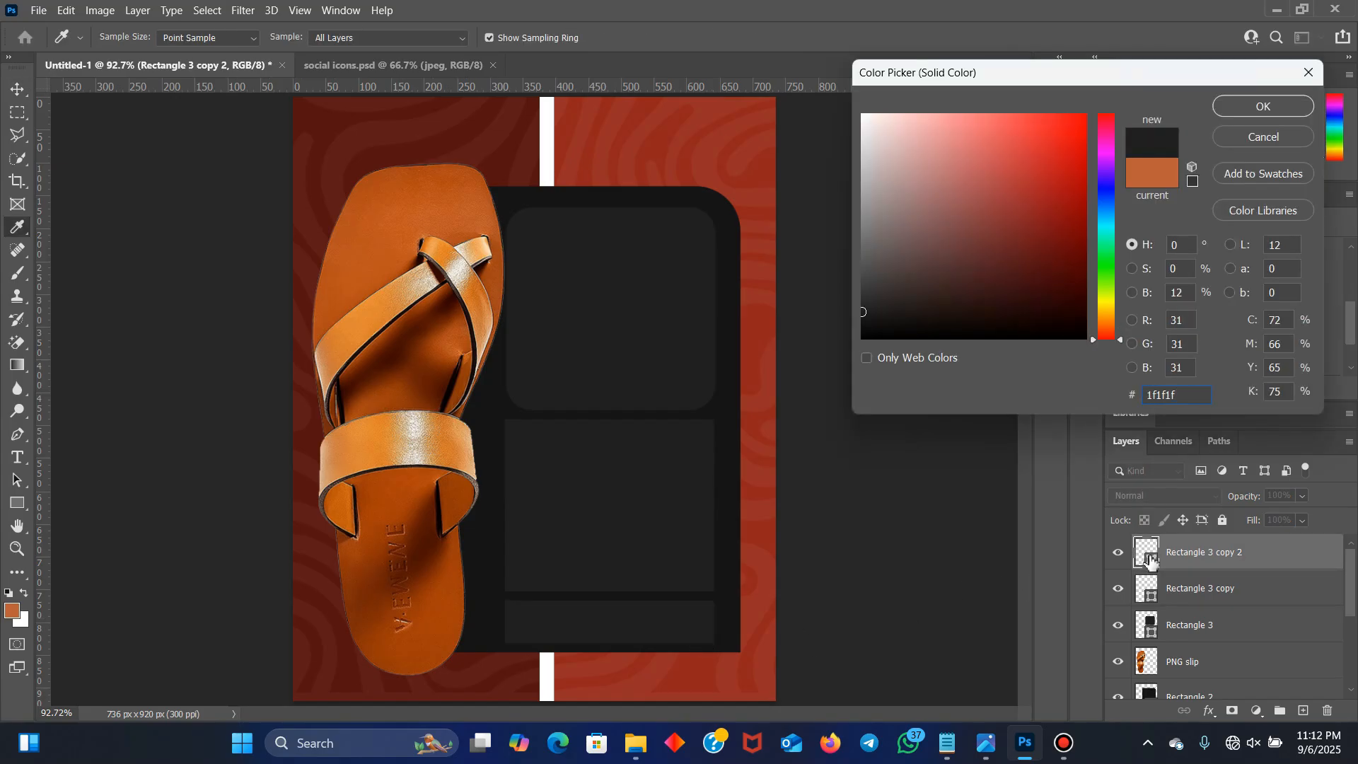
pyautogui.click(1280, 107)
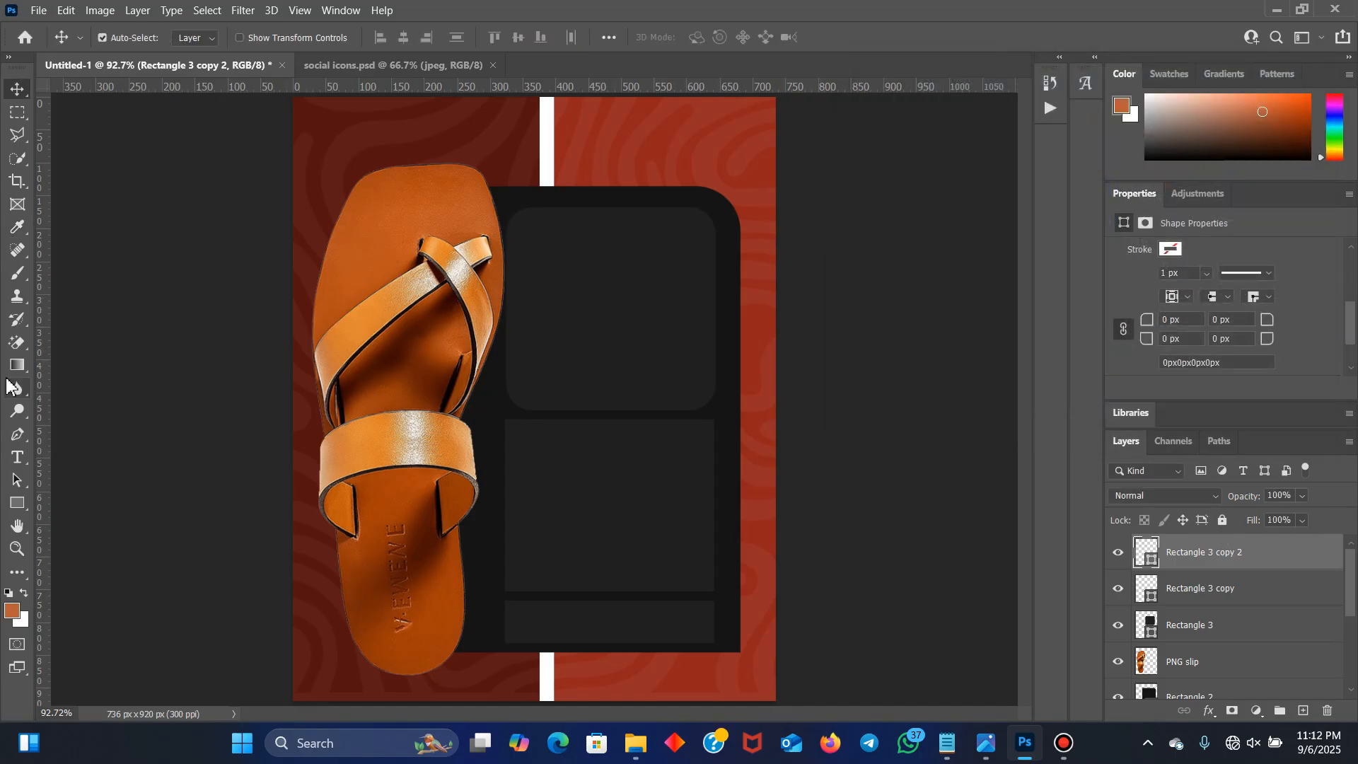
# Deselect all layers and start a new text line in the upper part of the rounded box at 11 pt
pyautogui.click(15, 461)
pyautogui.click(18, 89)
pyautogui.click(150, 364)
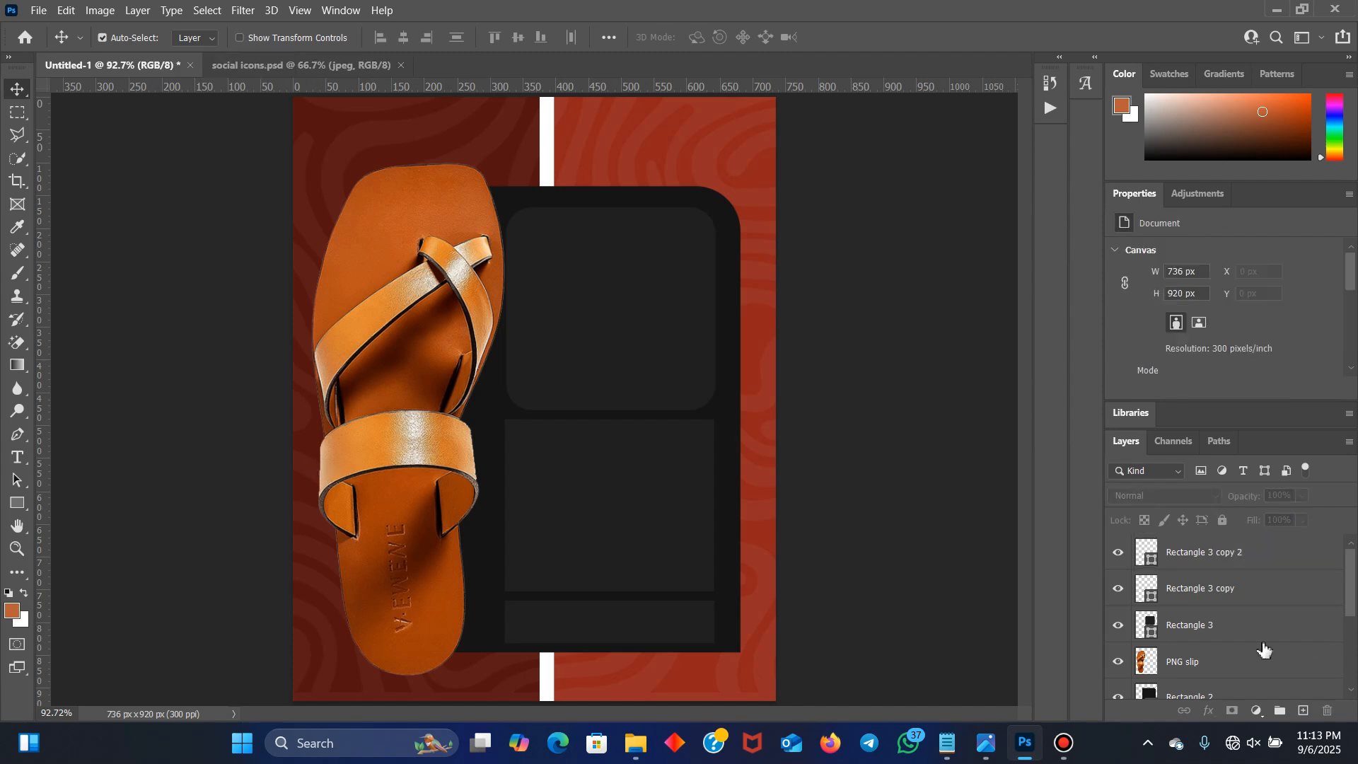
pyautogui.click(18, 457)
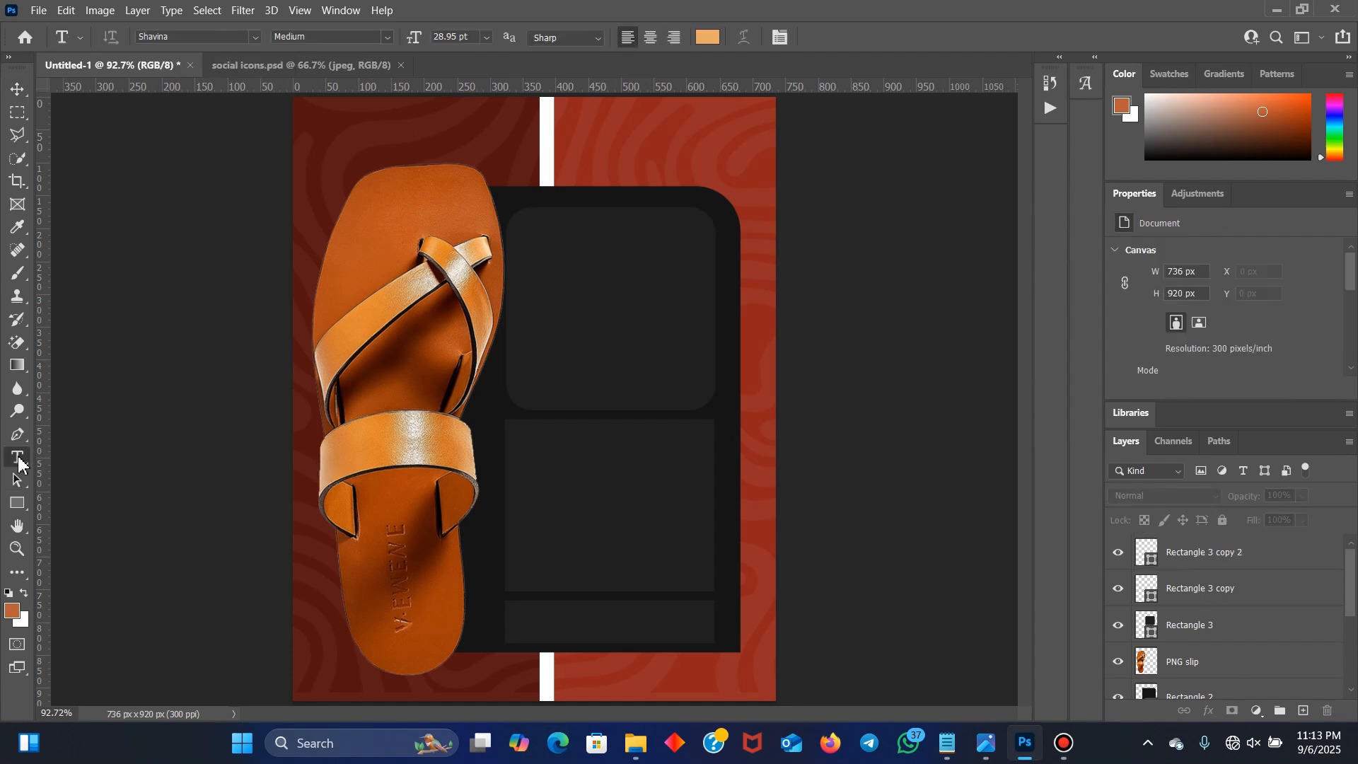
pyautogui.click(101, 464)
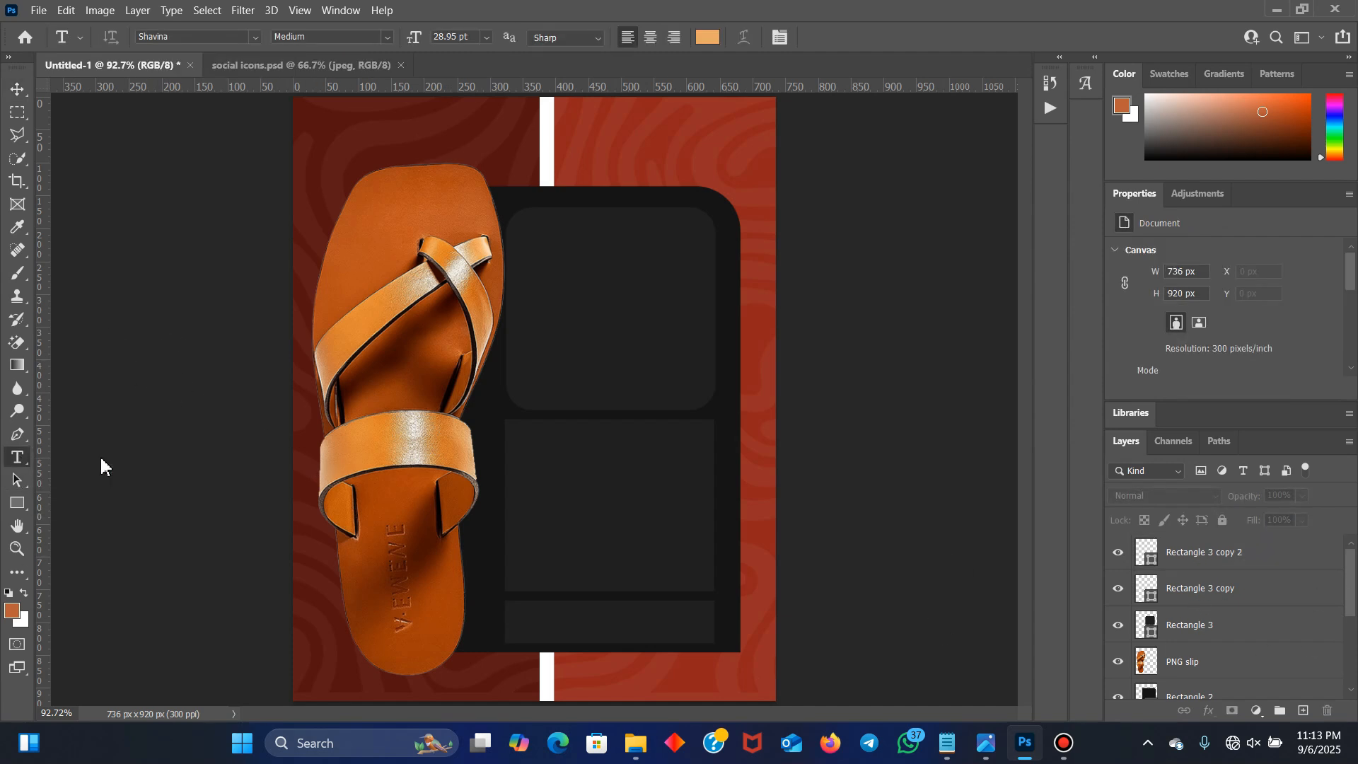
pyautogui.click(552, 242)
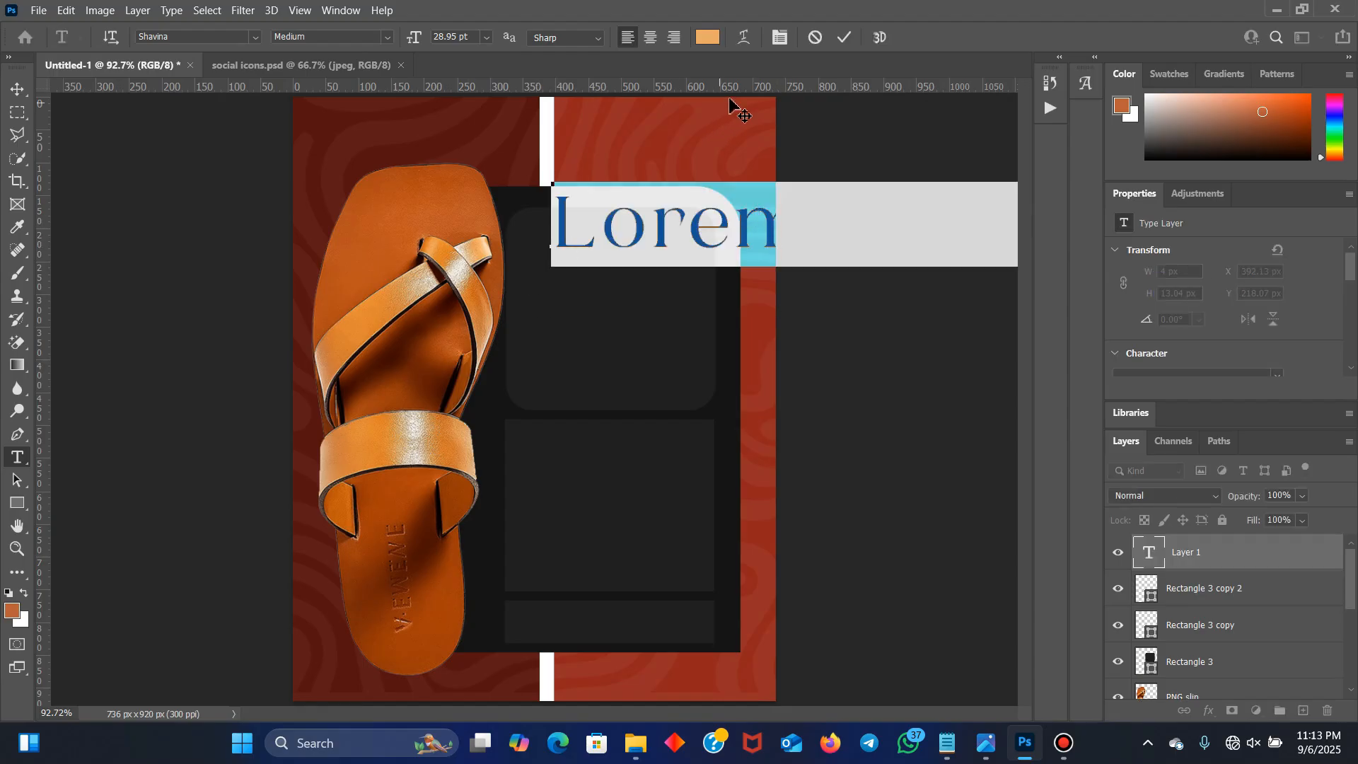
pyautogui.moveTo(415, 38); pyautogui.dragTo(513, 192)
# Replace the placeholder text with "Sorjei" copied from the Notepad notes, and select the whole word
pyautogui.click(948, 742)
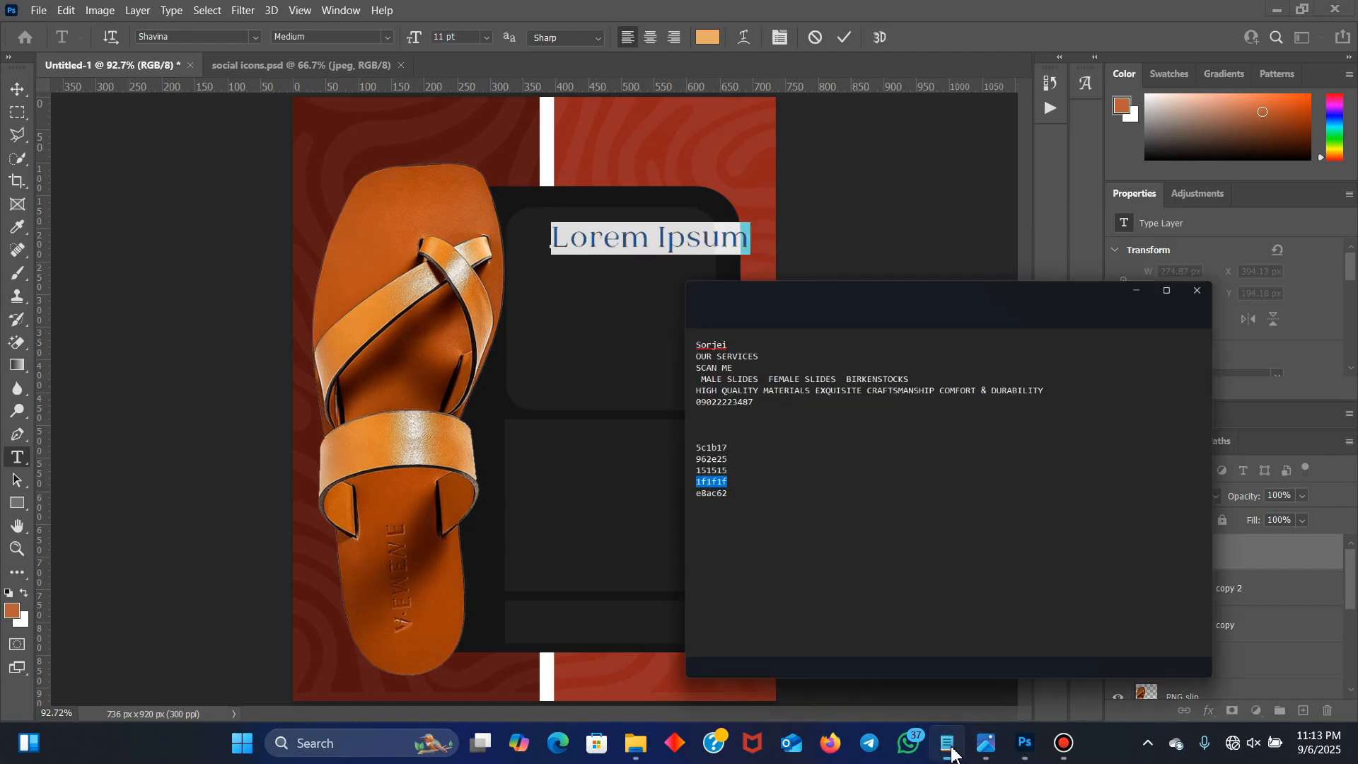
pyautogui.moveTo(659, 212); pyautogui.dragTo(605, 212)
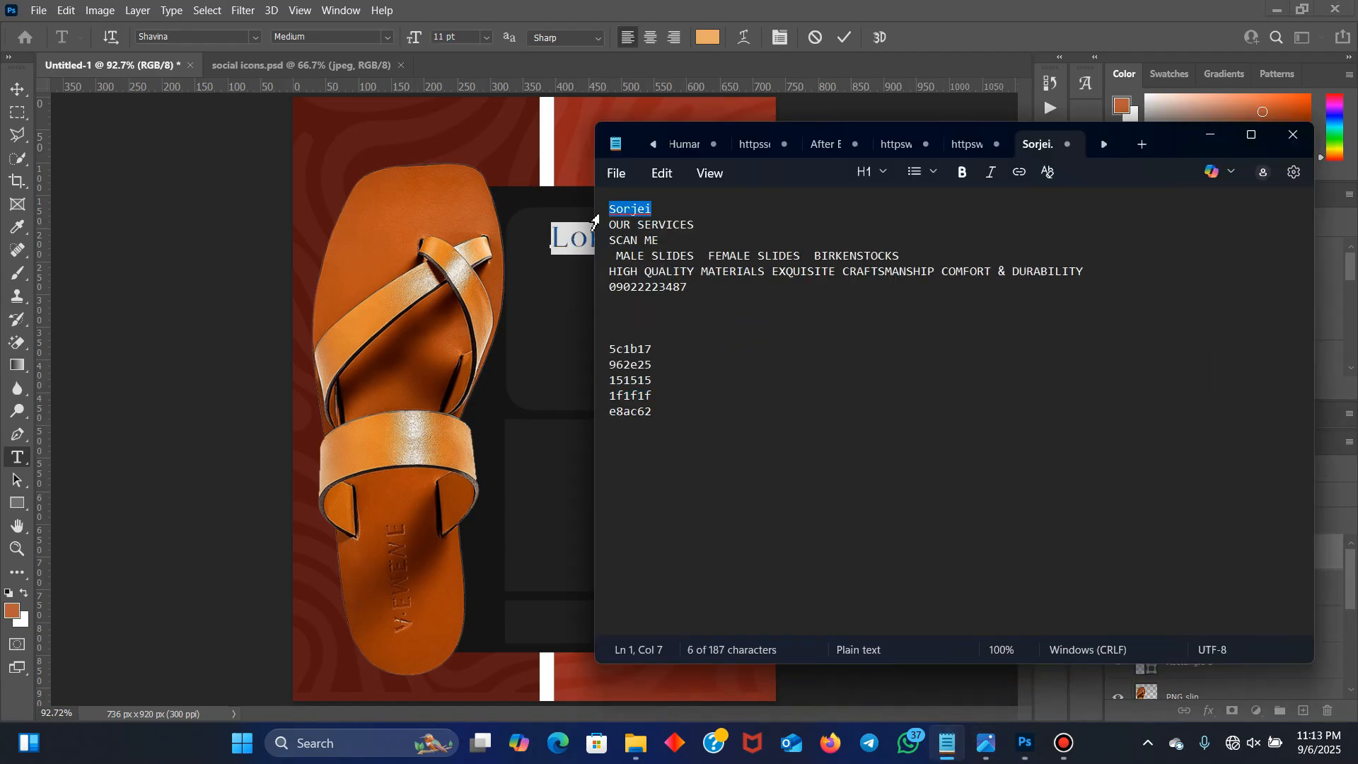
pyautogui.click(1211, 134)
pyautogui.hotkey('ctrl', 'v')
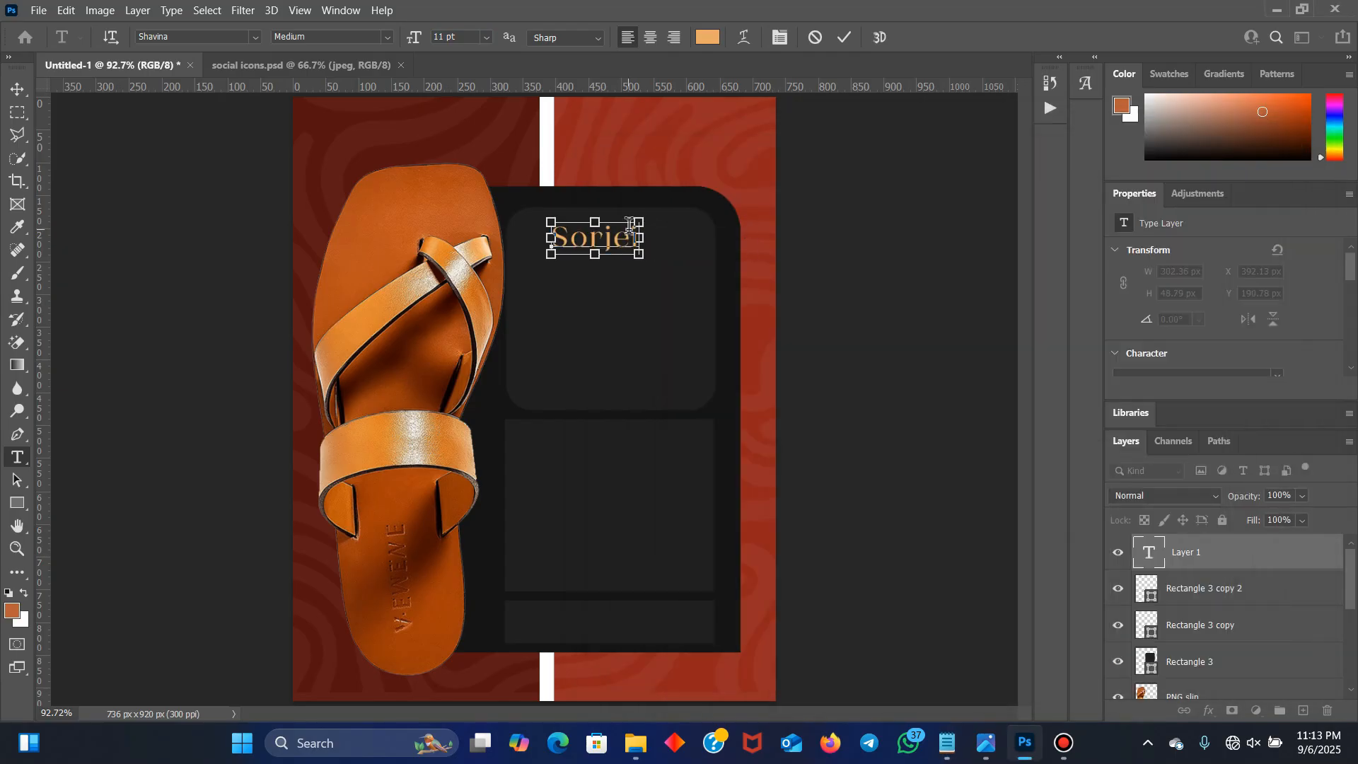
pyautogui.hotkey('ctrl', 'a')
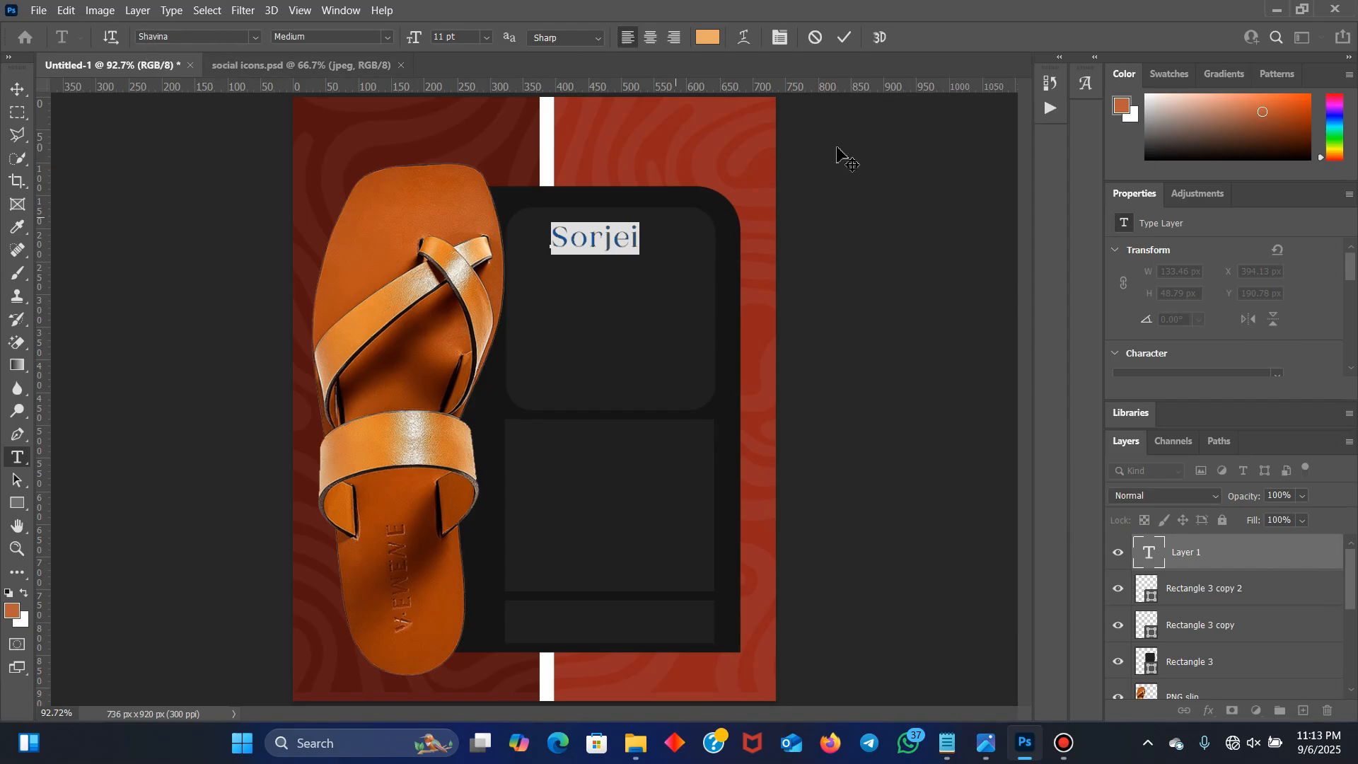
# Enlarge the "Sorjei" text to 20 pt and centre it in the upper part of the rounded box
pyautogui.moveTo(418, 40); pyautogui.dragTo(426, 42)
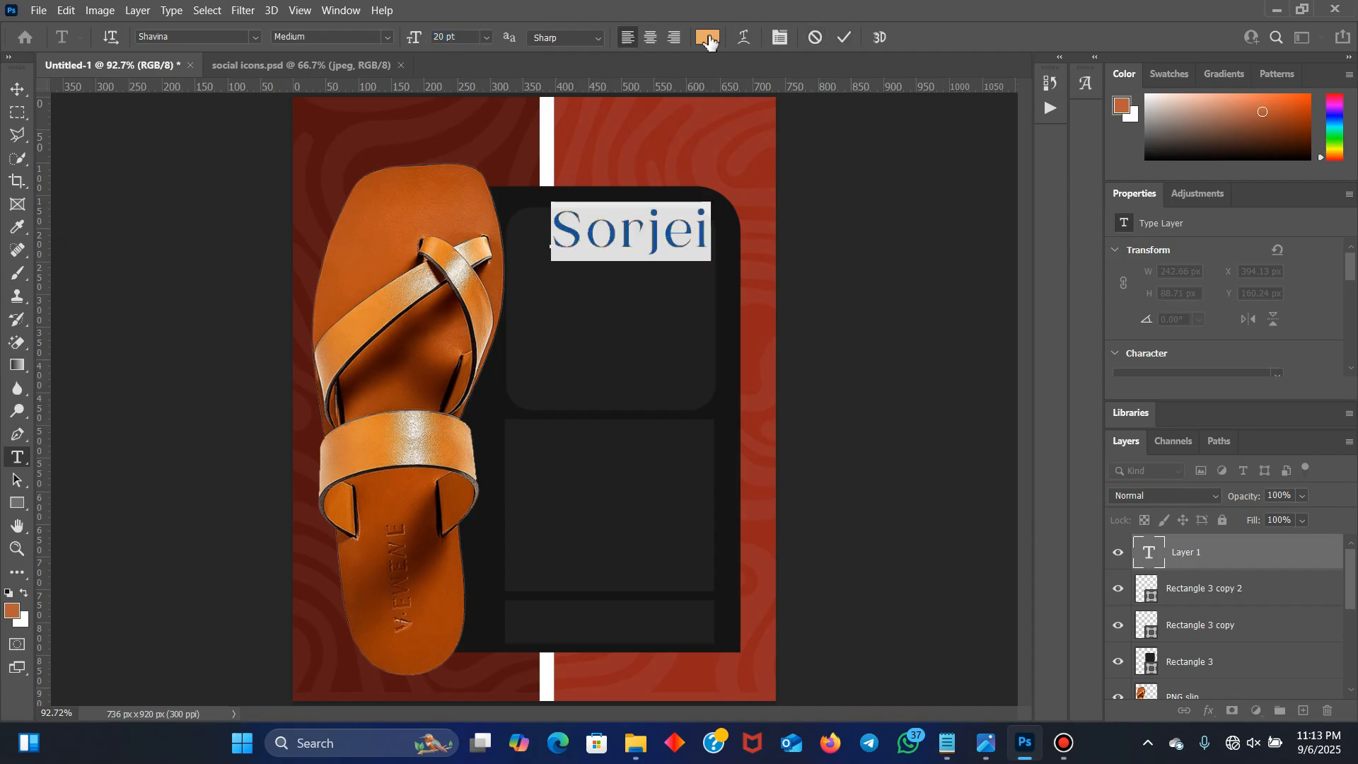
pyautogui.hotkey('ctrl', 'Return')
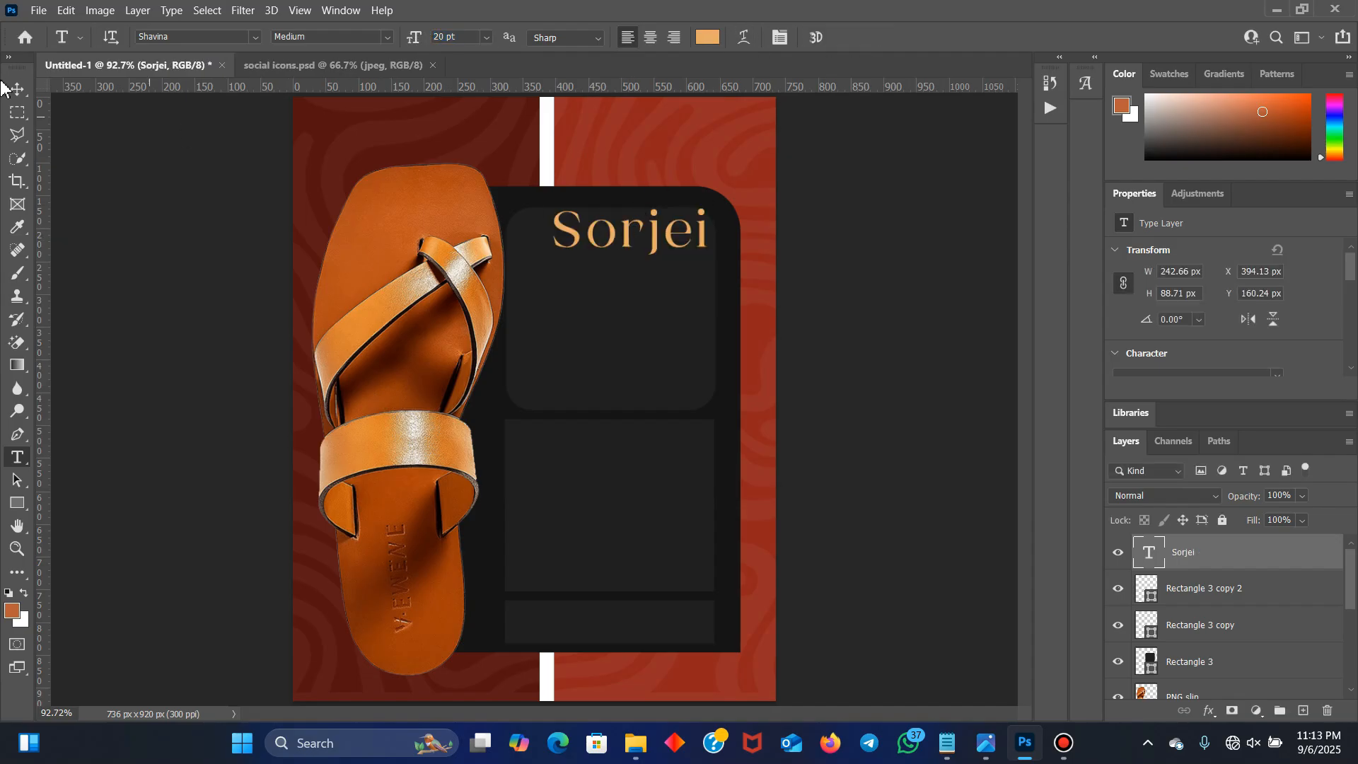
pyautogui.click(20, 91)
pyautogui.moveTo(624, 240); pyautogui.dragTo(608, 255)
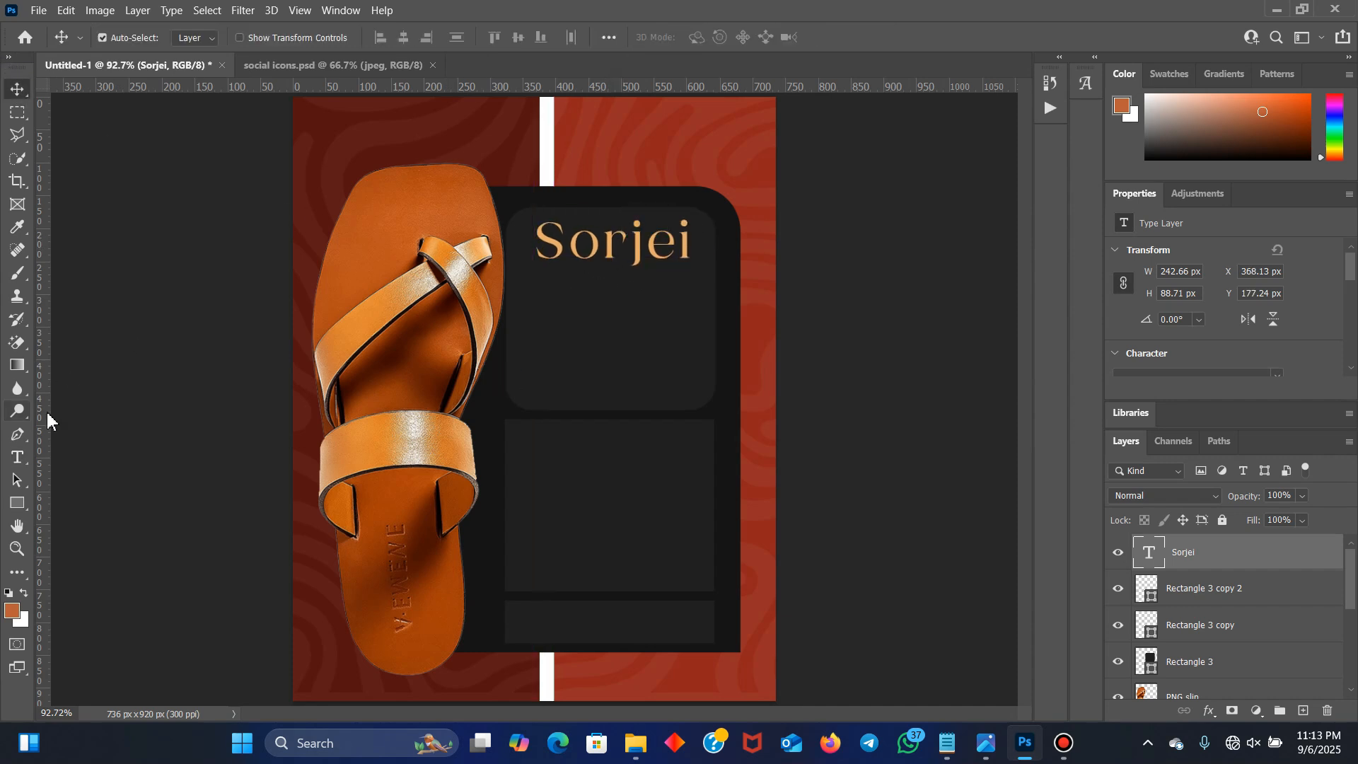
# Draw a rectangle about 151 × 136 px below the "Sorjei" title and duplicate it directly to its right
pyautogui.click(78, 404)
pyautogui.click(19, 509)
pyautogui.click(80, 504)
pyautogui.moveTo(519, 305); pyautogui.dragTo(617, 394)
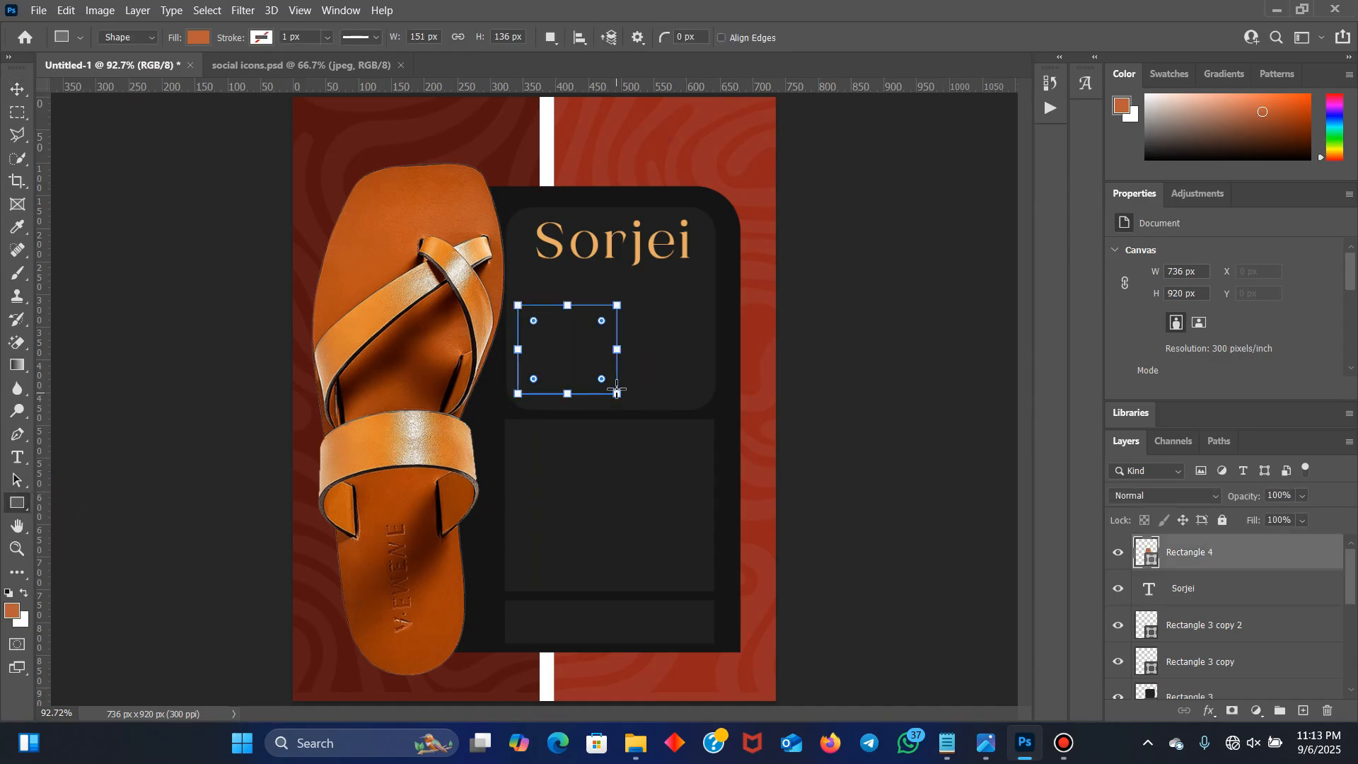
pyautogui.click(19, 91)
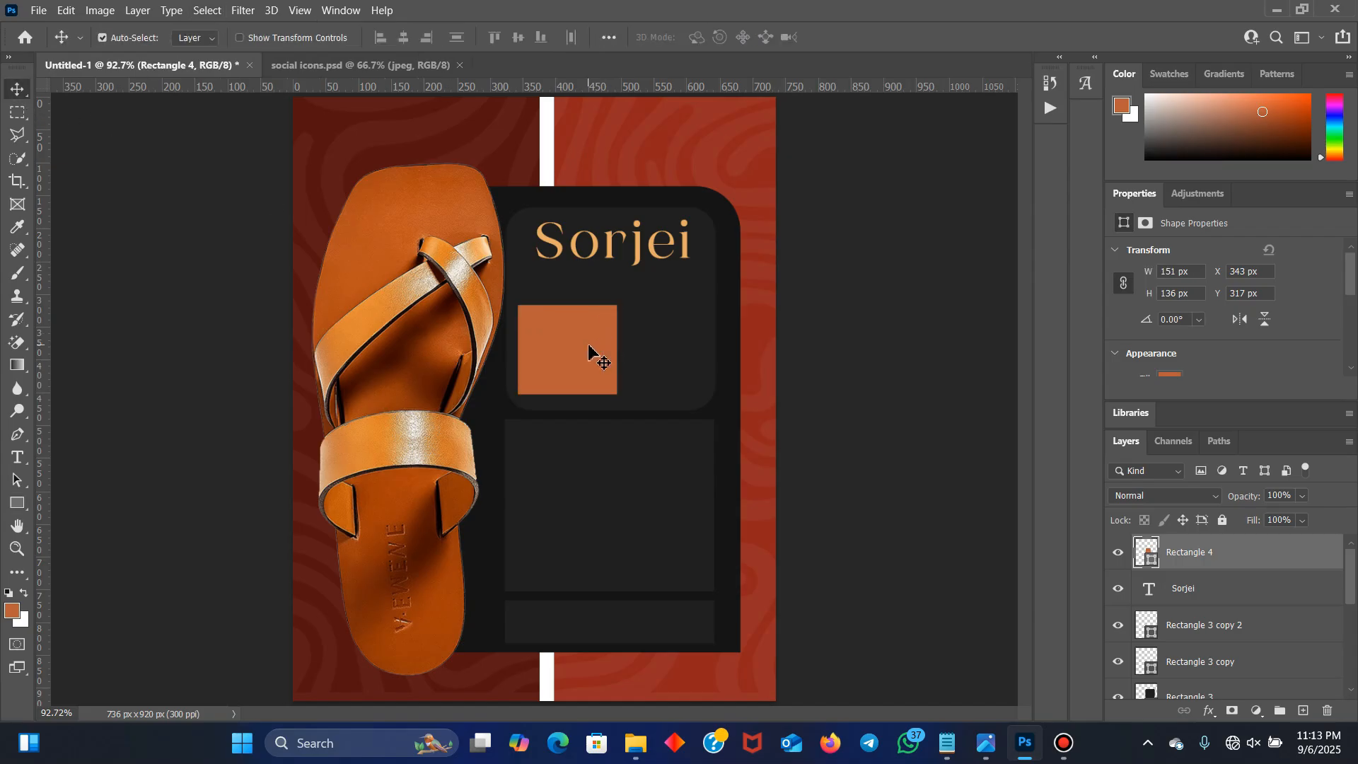
pyautogui.moveTo(601, 352); pyautogui.dragTo(685, 362)
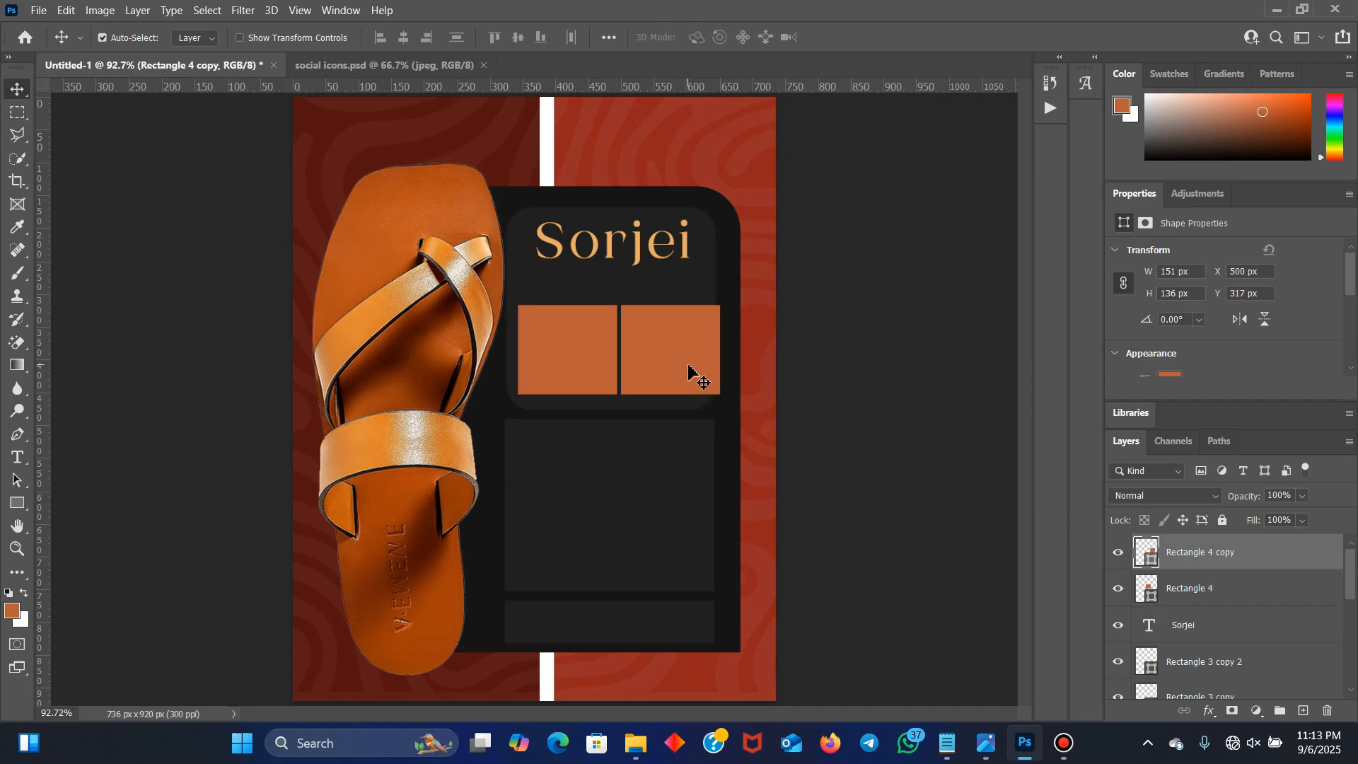
# Scale both orange rectangles together to about 269 × 134 px overall and fit them inside the rounded box
pyautogui.keyDown('shift'); pyautogui.click(526, 352); pyautogui.keyUp('shift')
pyautogui.hotkey('ctrl', 't')
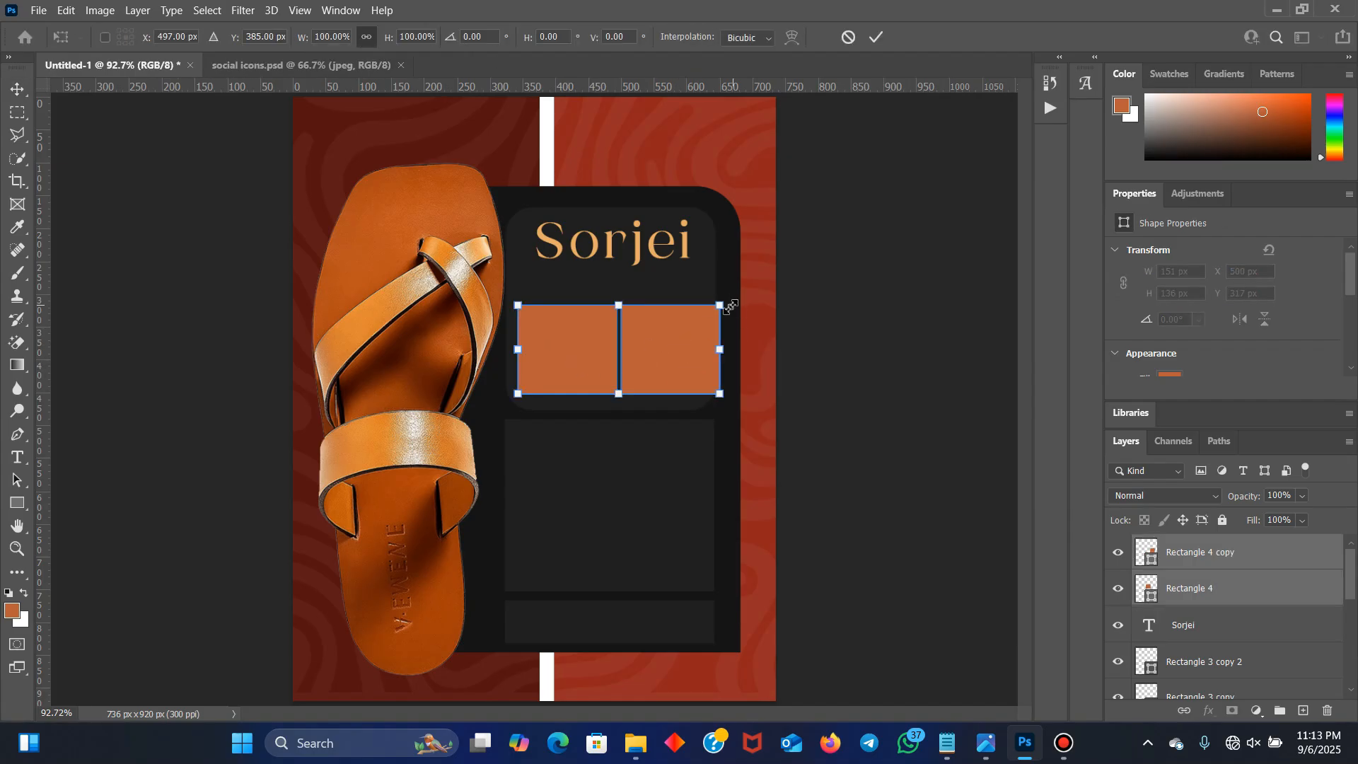
pyautogui.moveTo(726, 306); pyautogui.dragTo(708, 315)
pyautogui.moveTo(651, 355); pyautogui.dragTo(607, 294)
pyautogui.moveTo(520, 335); pyautogui.dragTo(517, 338)
pyautogui.moveTo(691, 336); pyautogui.dragTo(694, 339)
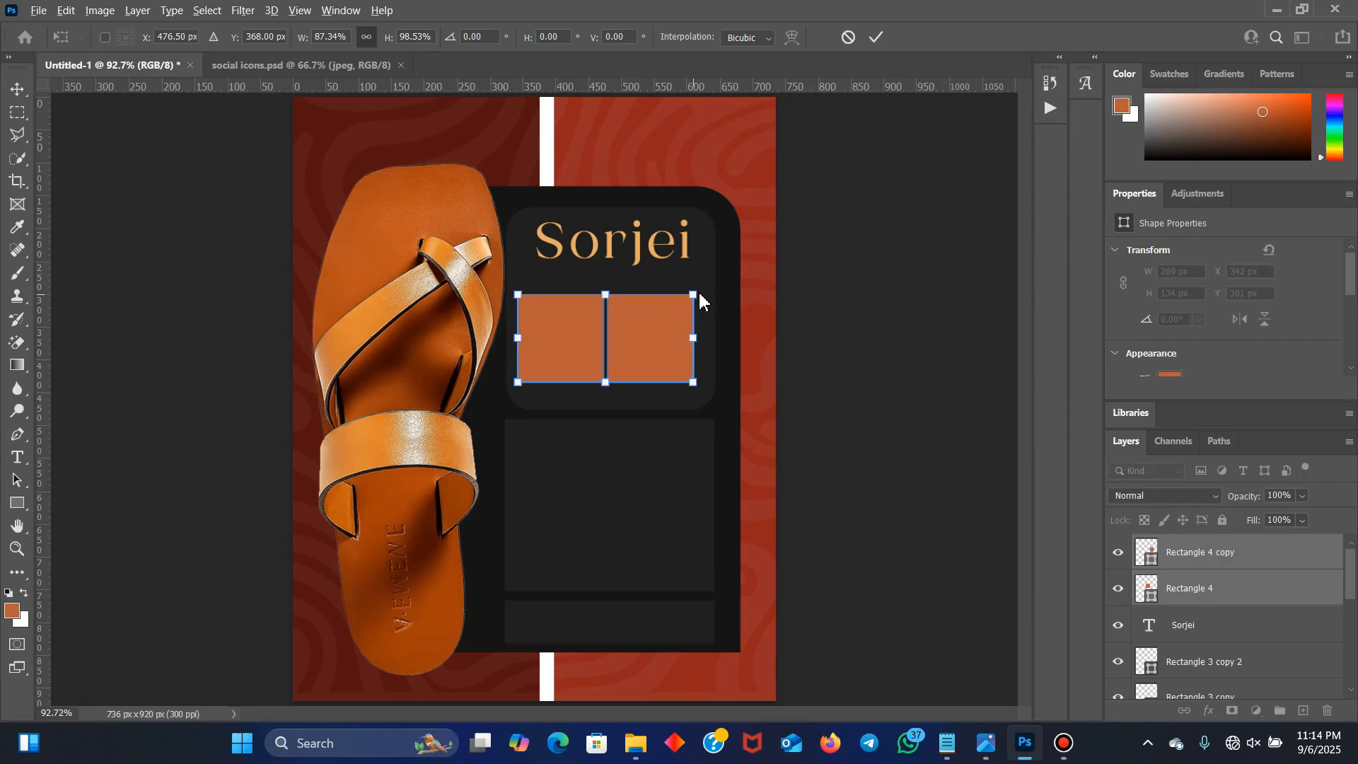
pyautogui.click(876, 37)
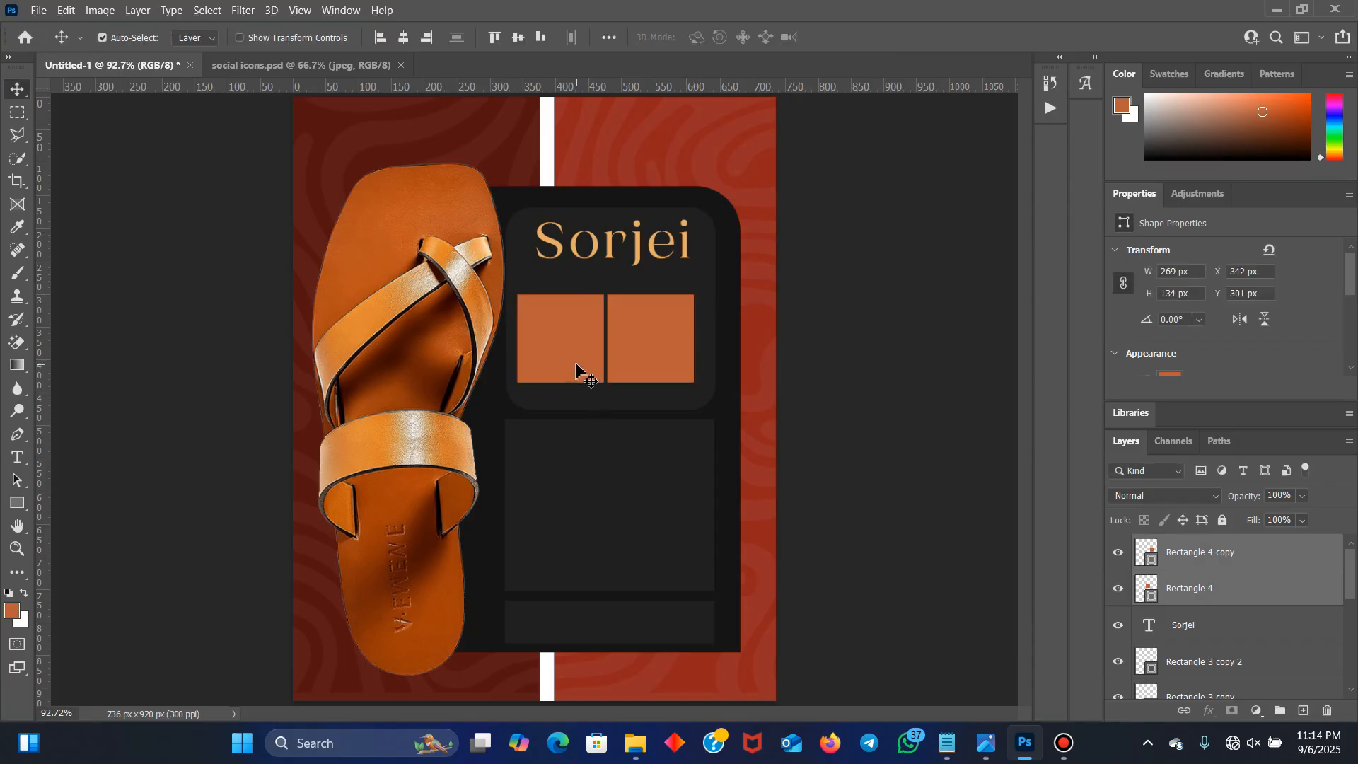
pyautogui.keyDown('shift'); pyautogui.click(657, 366); pyautogui.keyUp('shift')
pyautogui.hotkey('ctrl', 't')
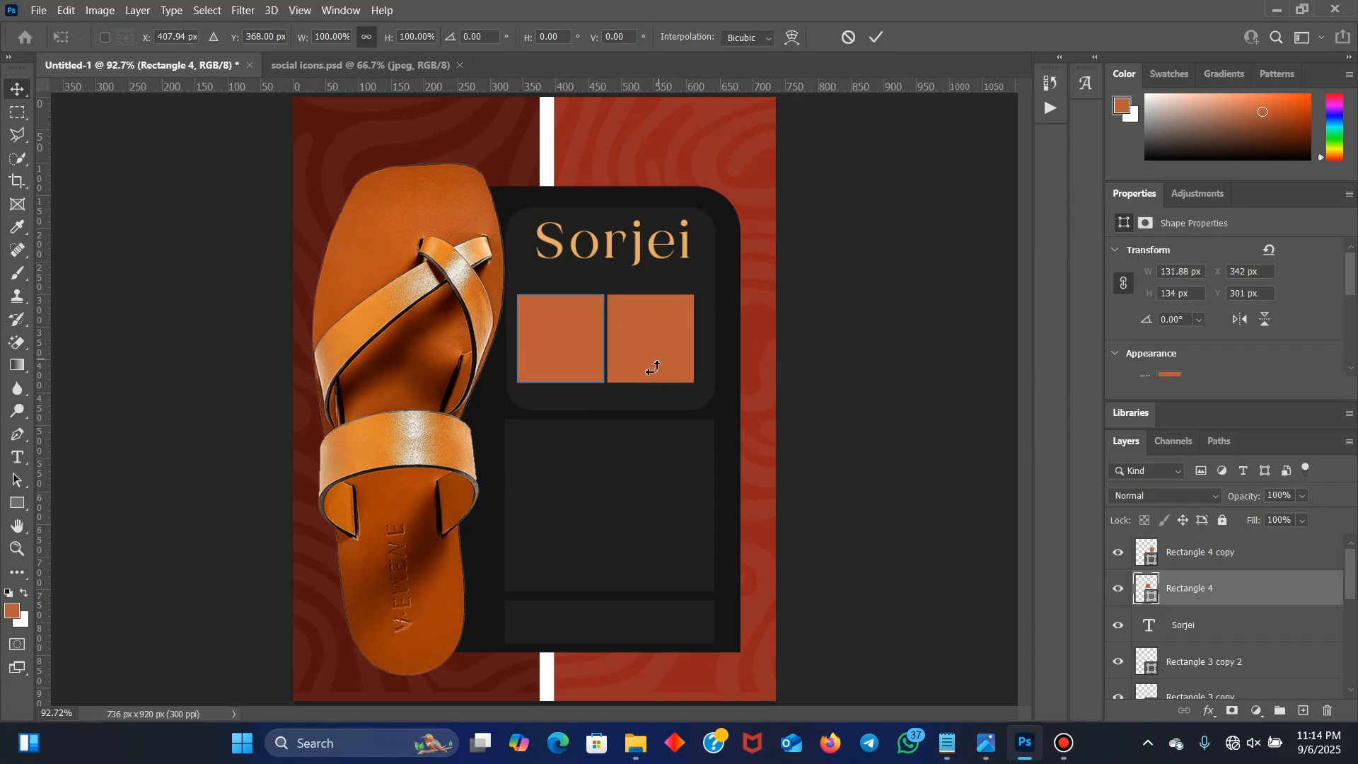
pyautogui.click(878, 38)
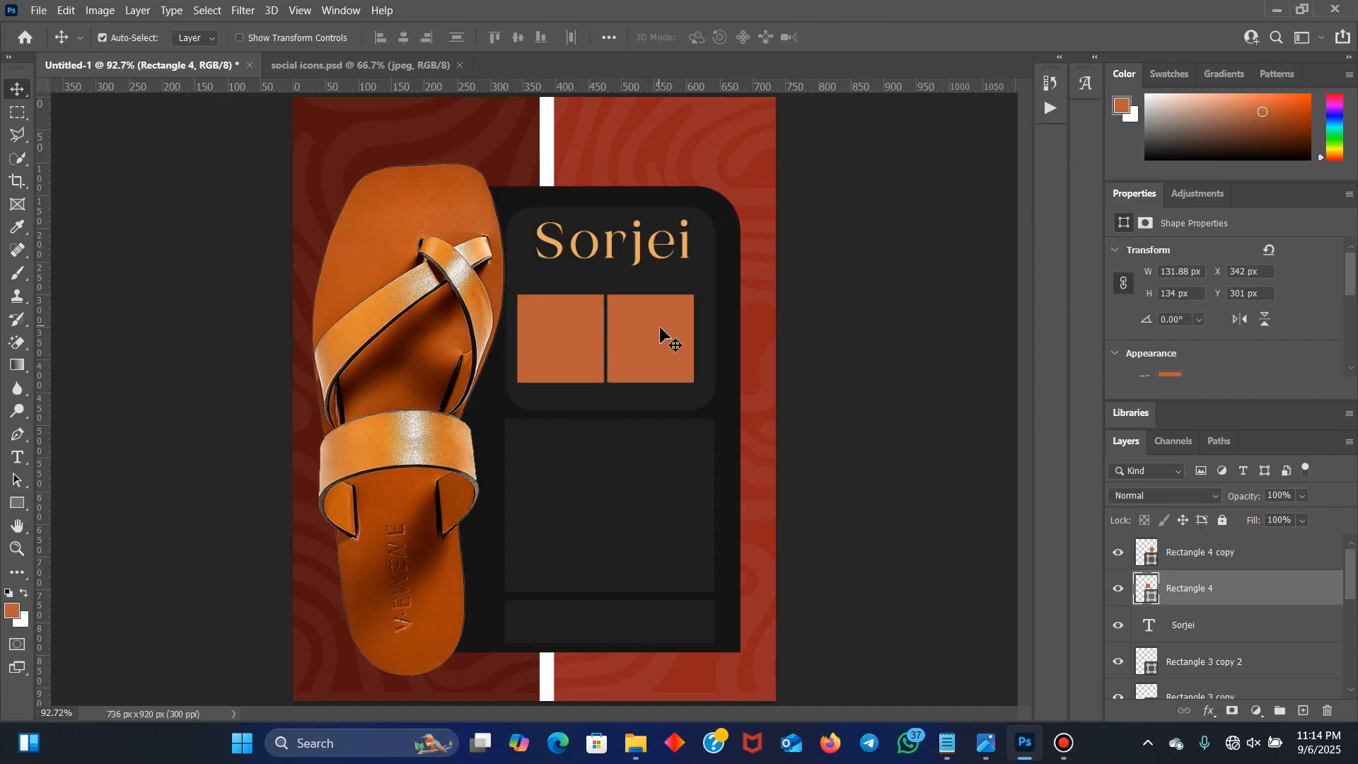
# Select both orange rectangles and enlarge them together to about 280 × 145 px overall
pyautogui.click(665, 342)
pyautogui.keyDown('shift'); pyautogui.click(571, 354); pyautogui.keyUp('shift')
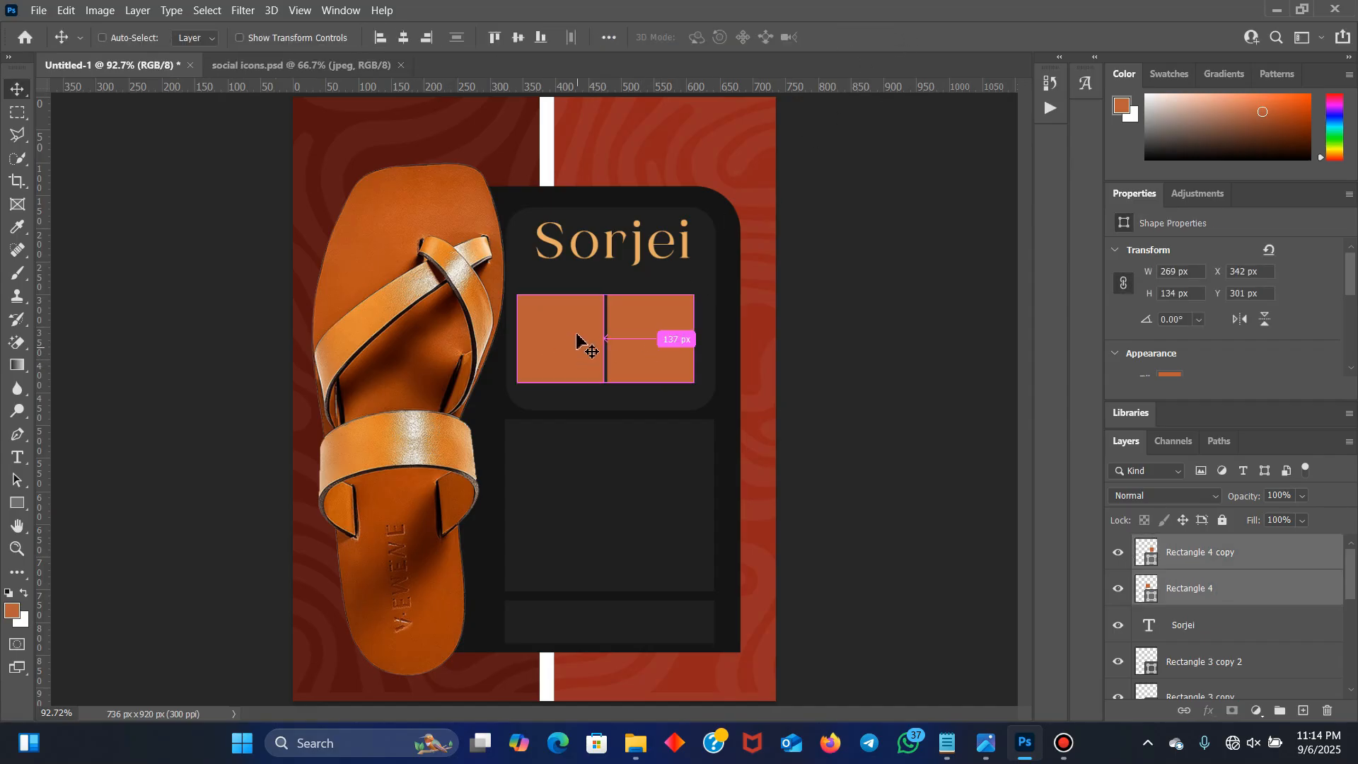
pyautogui.hotkey('ctrl', 't')
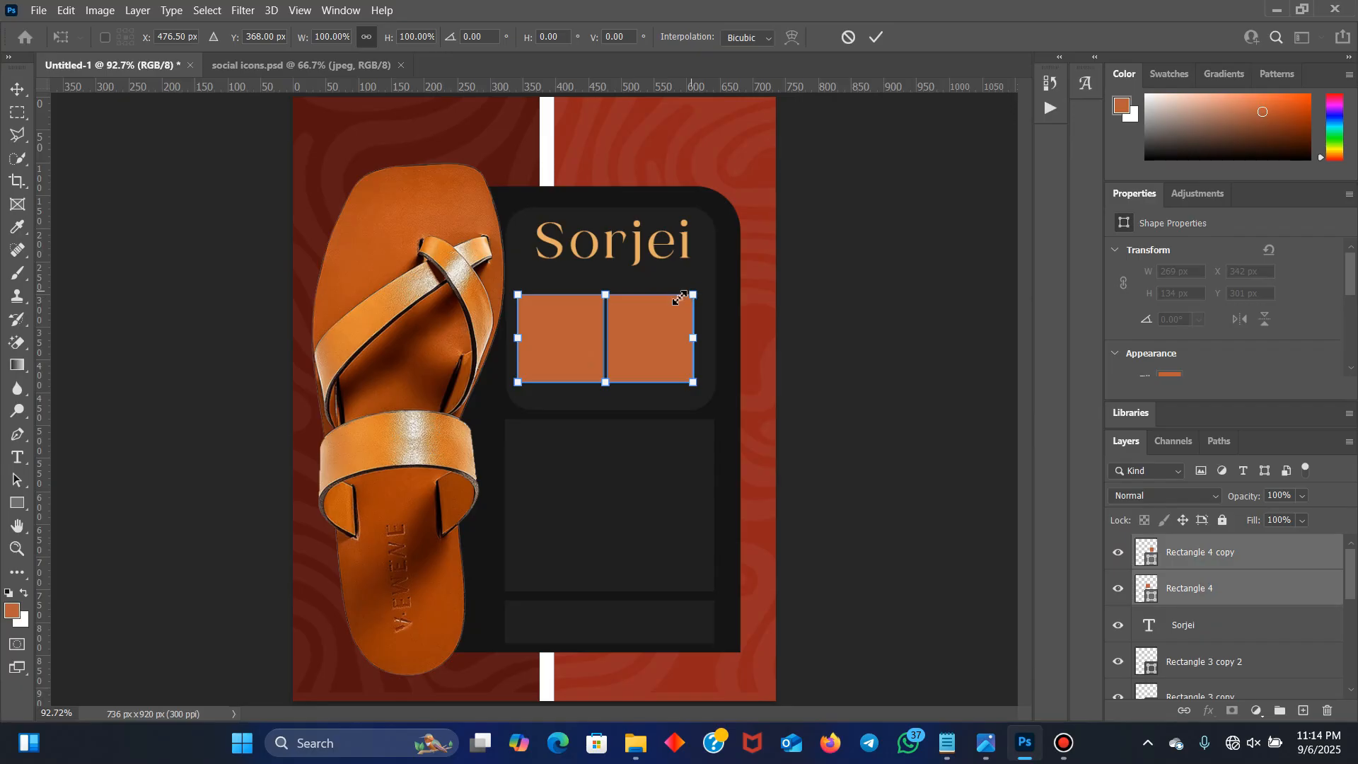
pyautogui.moveTo(607, 381); pyautogui.dragTo(611, 388)
pyautogui.moveTo(695, 343); pyautogui.dragTo(703, 343)
pyautogui.click(877, 38)
pyautogui.press('Right')
pyautogui.press('Right')
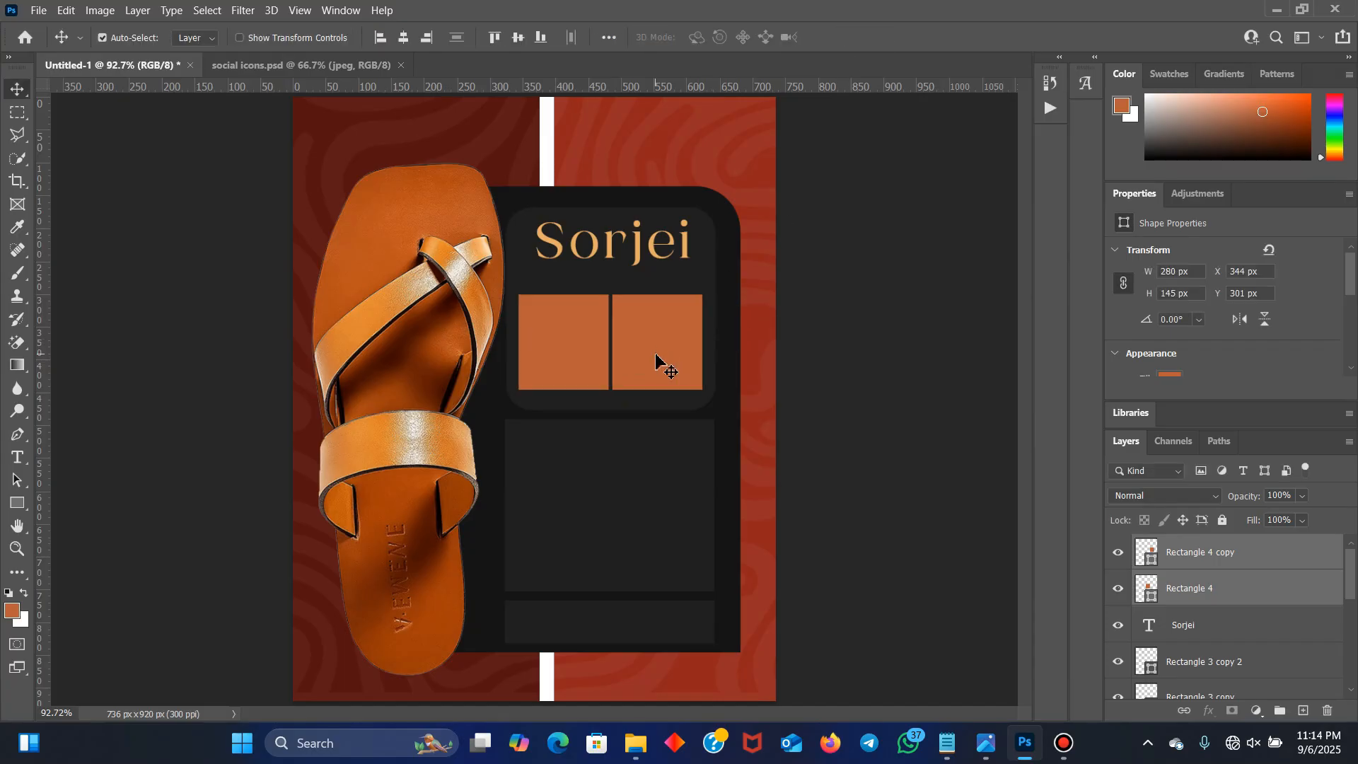
pyautogui.press('Left')
pyautogui.press('Left')
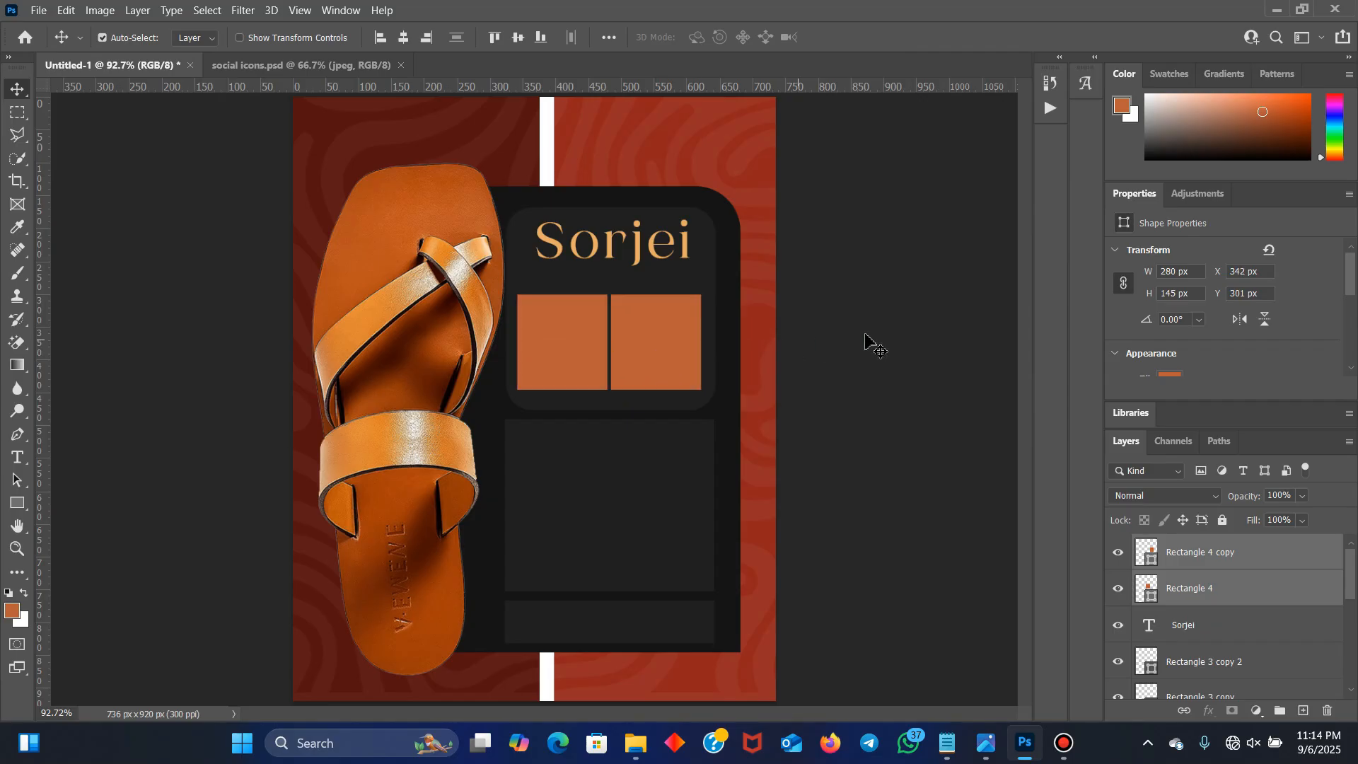
# Widen the gap between the orange rectangles by nudging the right one rightward and the left one 2 px leftward
pyautogui.click(671, 352)
pyautogui.press('Right')
pyautogui.press('Right')
pyautogui.press('Right')
pyautogui.press('Right')
pyautogui.press('Right')
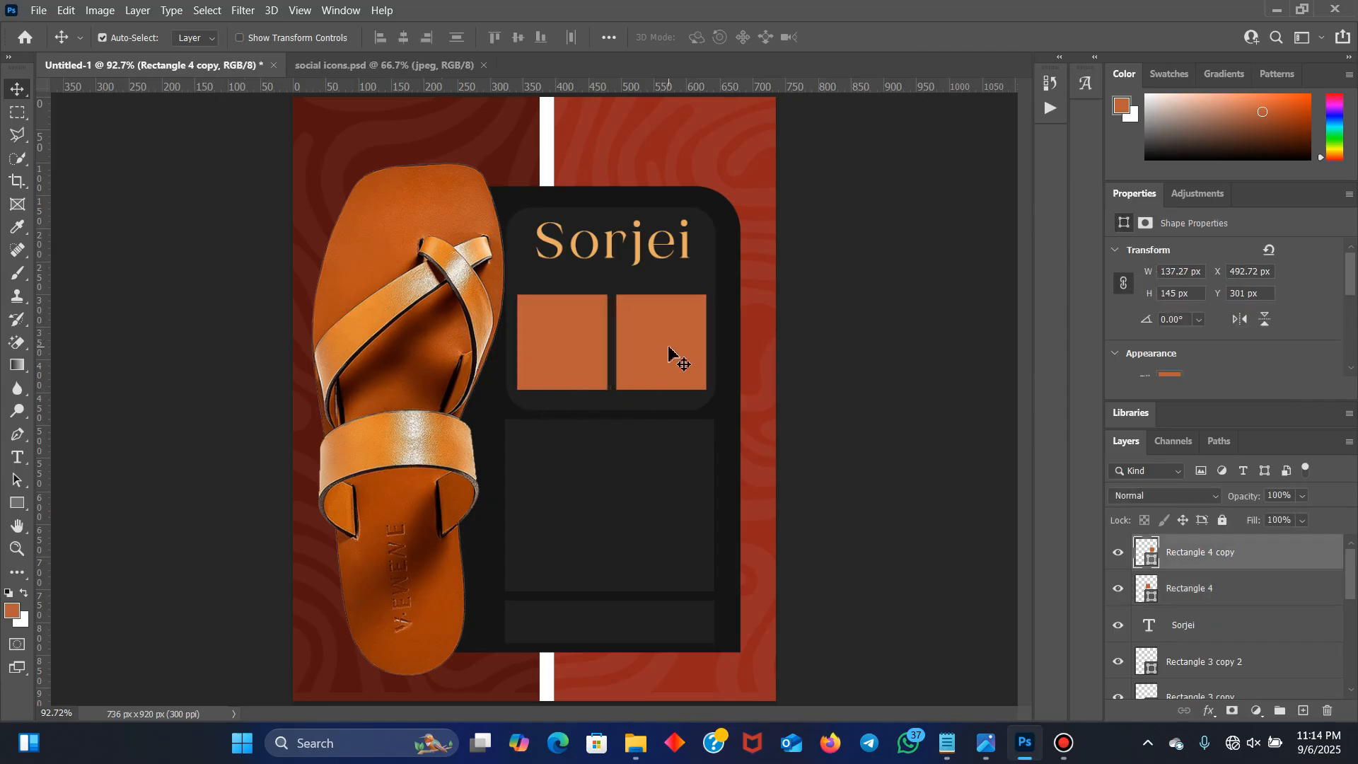
pyautogui.click(553, 357)
pyautogui.press('Left')
pyautogui.press('Left')
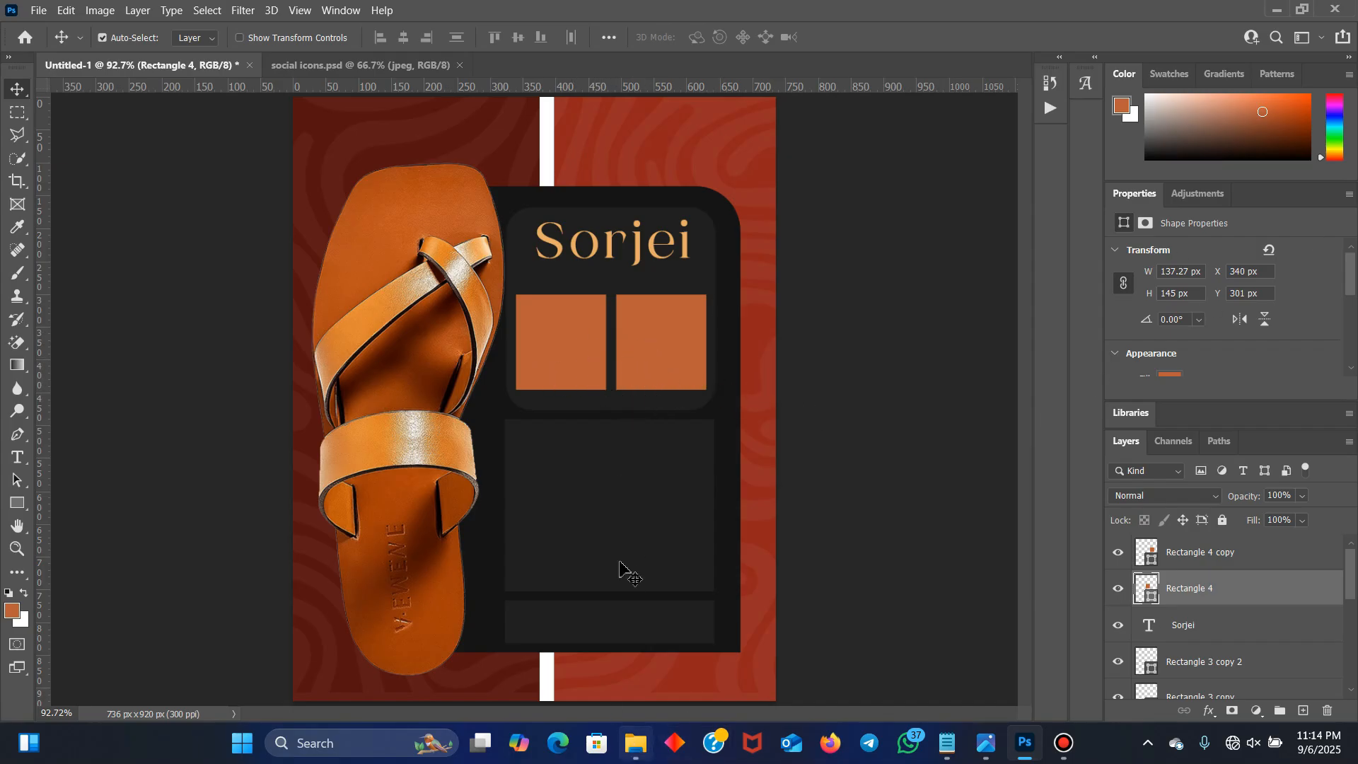
# Place the jpeg(3) image from the Slippers folder and scale it to about 154 × 163 px over the left rectangle
pyautogui.click(636, 746)
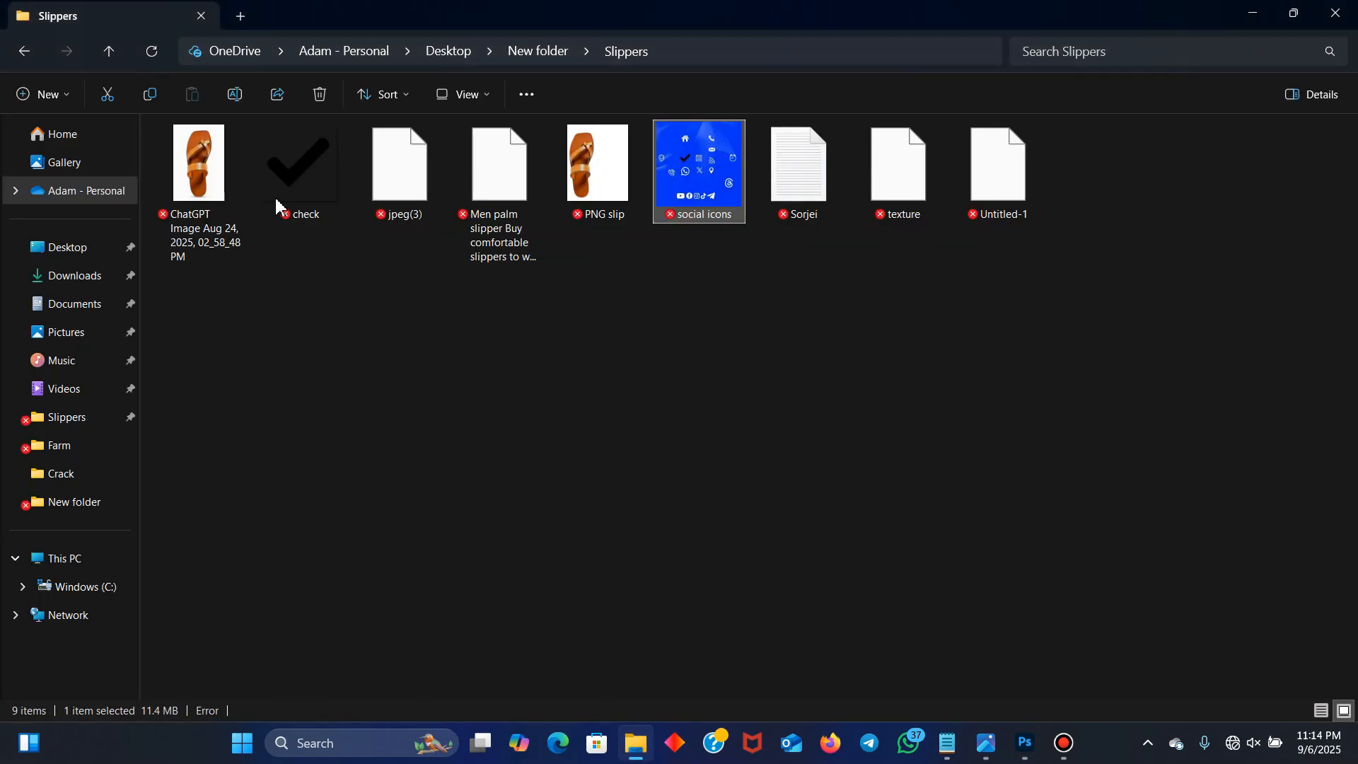
pyautogui.moveTo(424, 186); pyautogui.dragTo(525, 291)
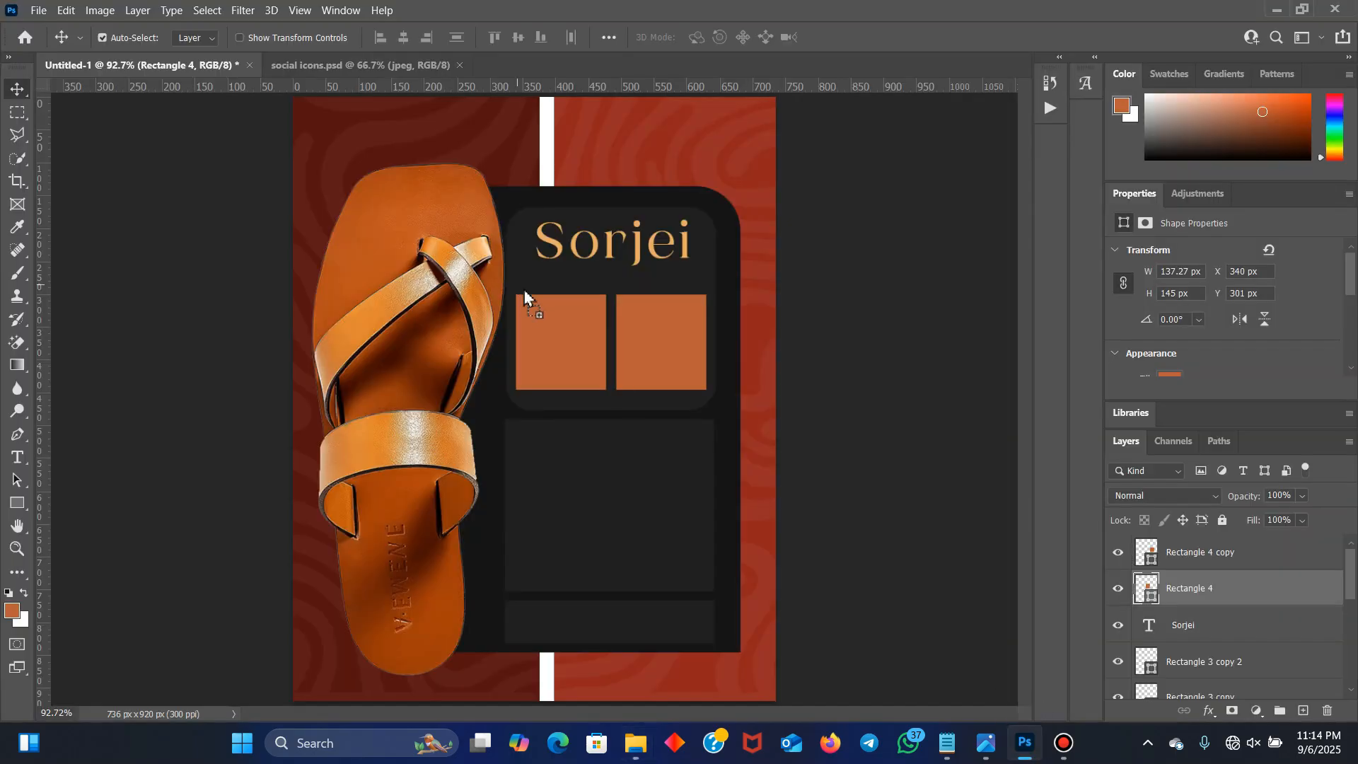
pyautogui.moveTo(573, 352); pyautogui.dragTo(590, 299)
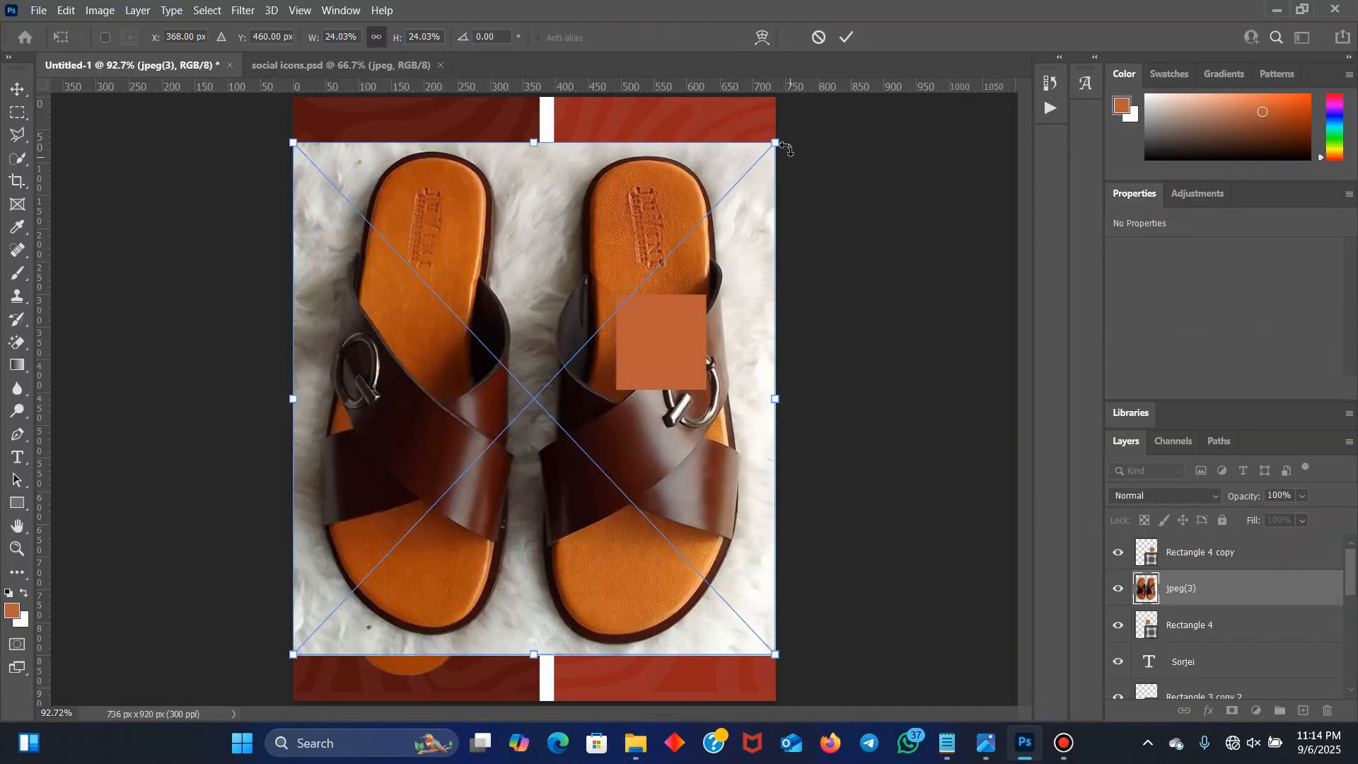
pyautogui.moveTo(778, 144); pyautogui.dragTo(612, 286)
pyautogui.click(846, 37)
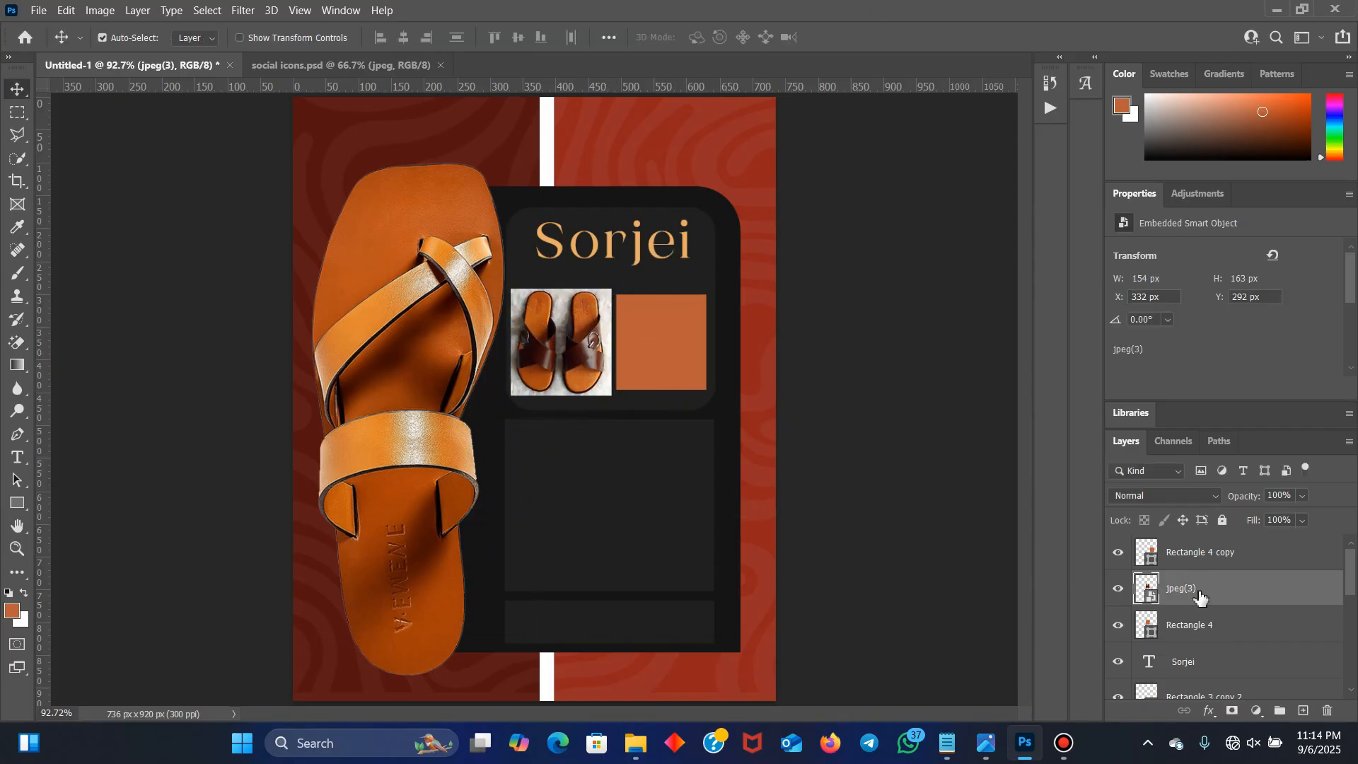
# Clip the jpeg(3) photo to the left rectangle and scale it down to about 4.49% so it fits the frame
pyautogui.rightClick(1201, 596)
pyautogui.click(1016, 395)
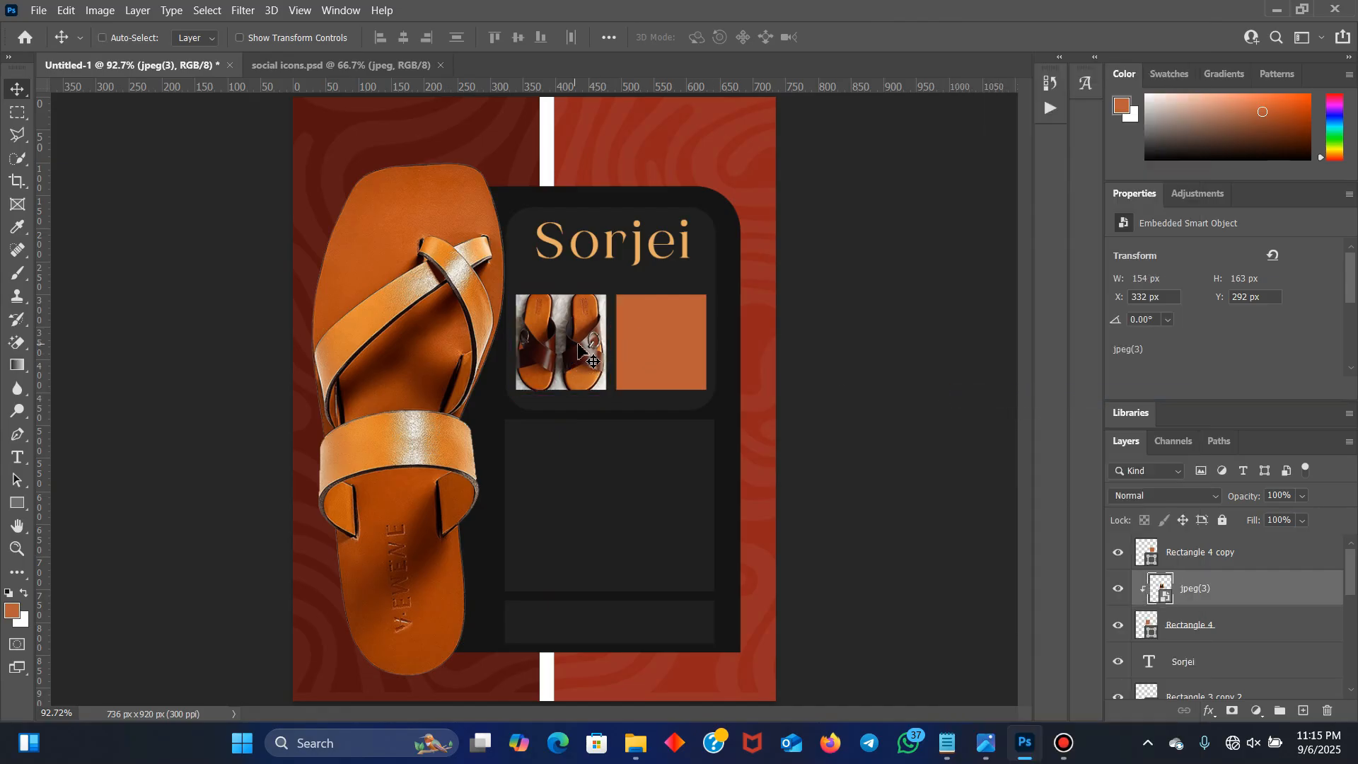
pyautogui.hotkey('ctrl', 't')
pyautogui.moveTo(613, 286); pyautogui.dragTo(607, 290)
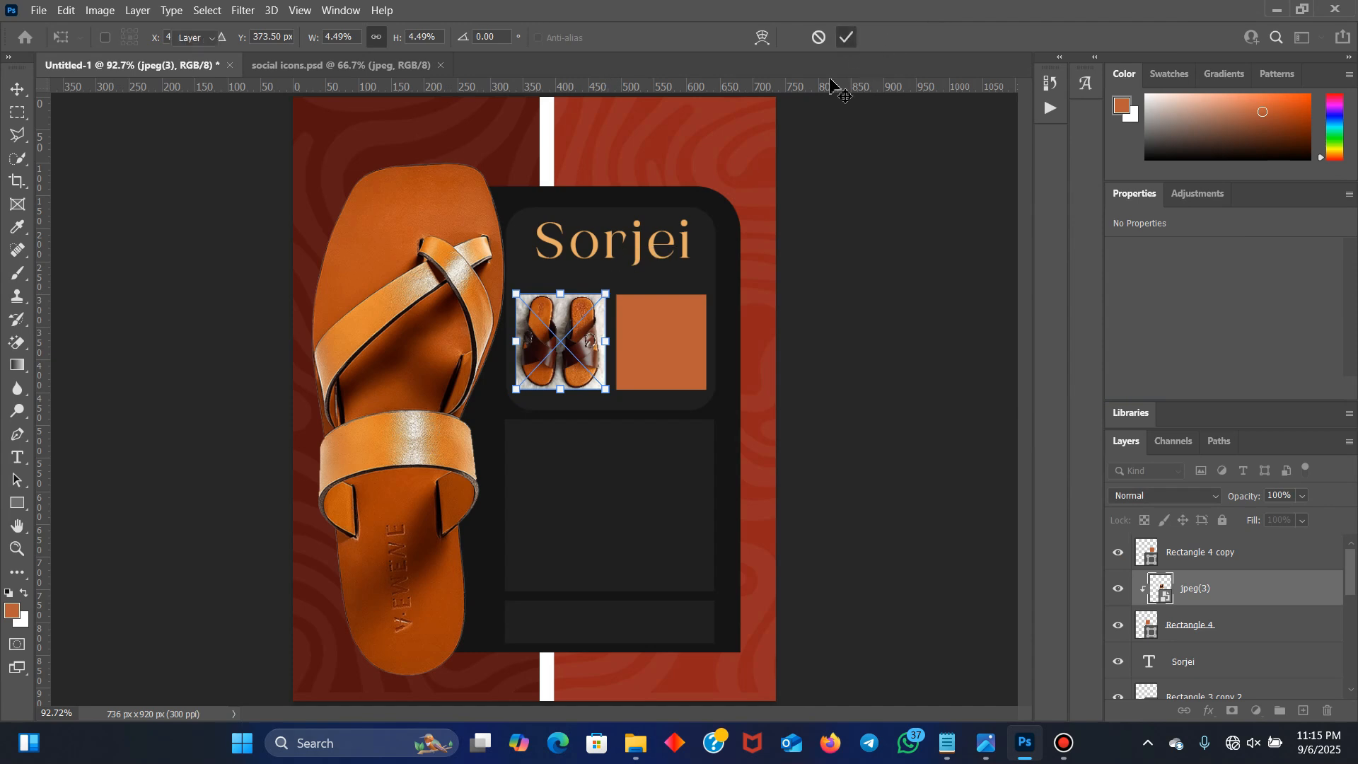
pyautogui.click(847, 31)
# Place the Men palm slipper image above the right rectangle's layer and scale it down to cover that rectangle
pyautogui.click(668, 352)
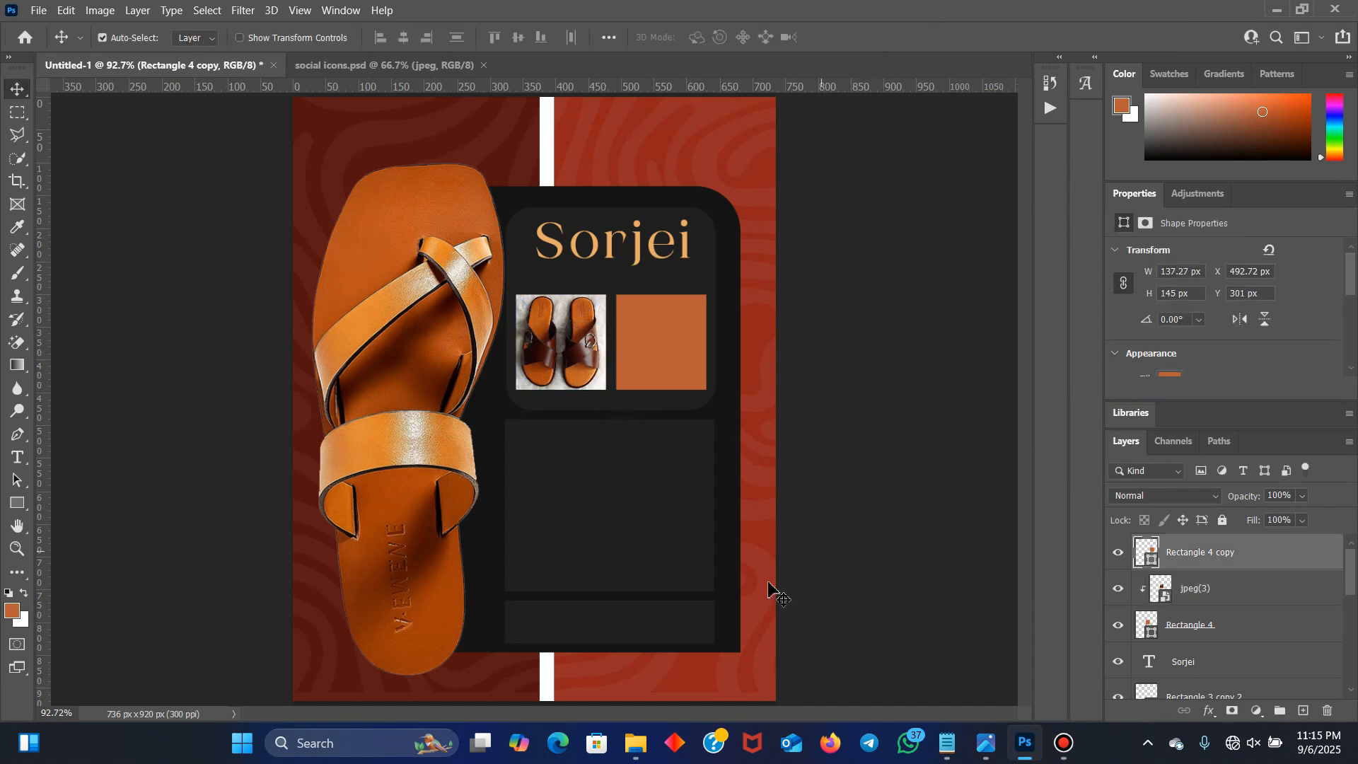
pyautogui.click(636, 742)
pyautogui.moveTo(475, 269); pyautogui.dragTo(703, 257)
pyautogui.moveTo(776, 96); pyautogui.dragTo(727, 301)
pyautogui.moveTo(684, 341); pyautogui.dragTo(675, 319)
pyautogui.click(847, 37)
# Clip the Men palm slipper photo to the right rectangle and shift it so both slippers show in the frame
pyautogui.rightClick(1196, 559)
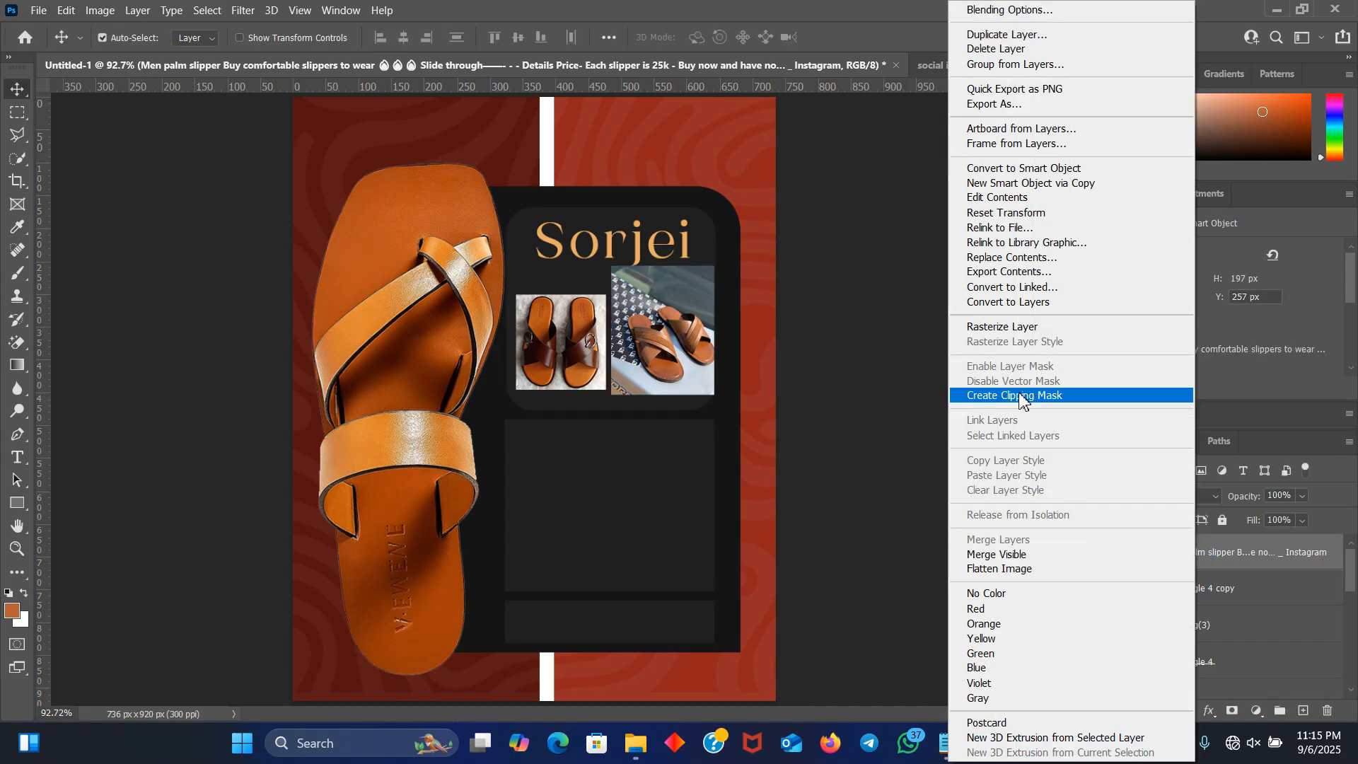
pyautogui.click(1022, 396)
pyautogui.moveTo(666, 353); pyautogui.dragTo(662, 348)
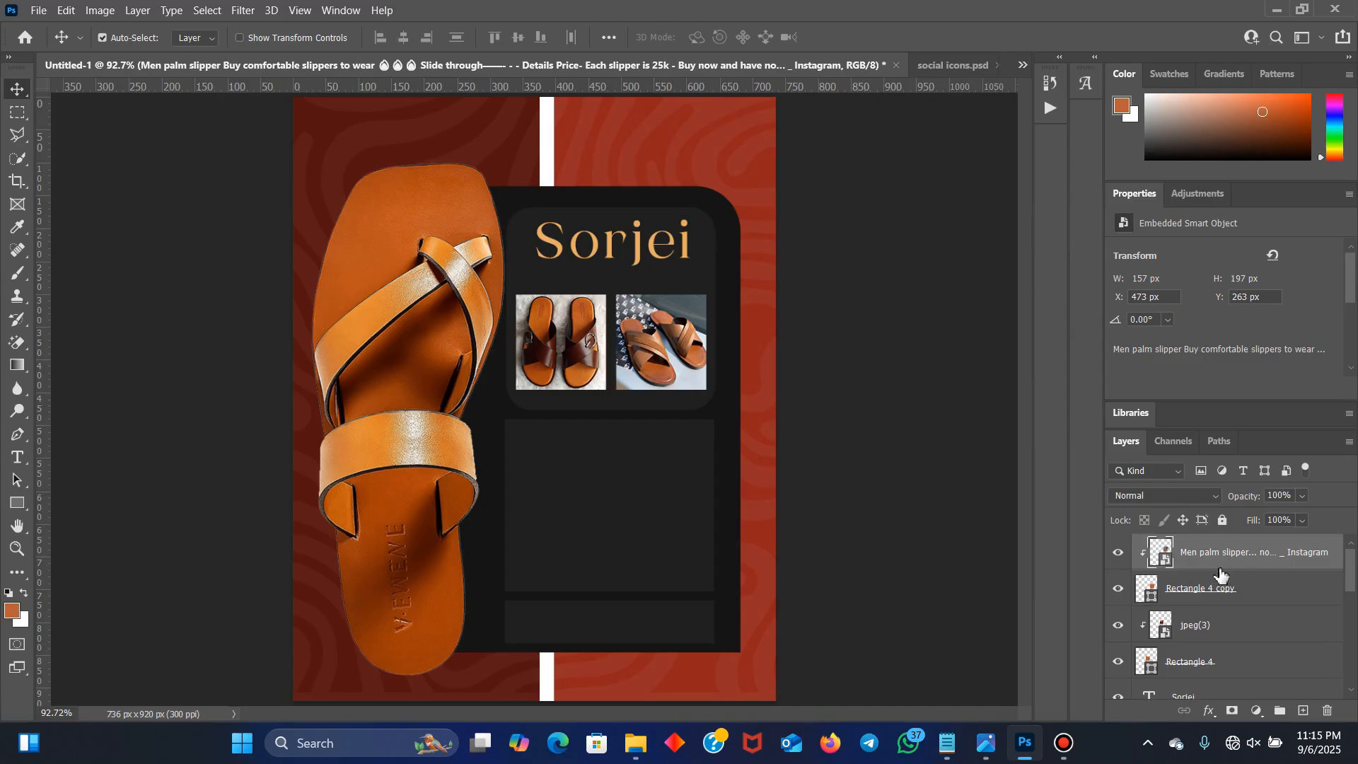
# Group both slipper photos with their frame rectangles and check the group by toggling its visibility
pyautogui.scroll(-2, 1217, 616)
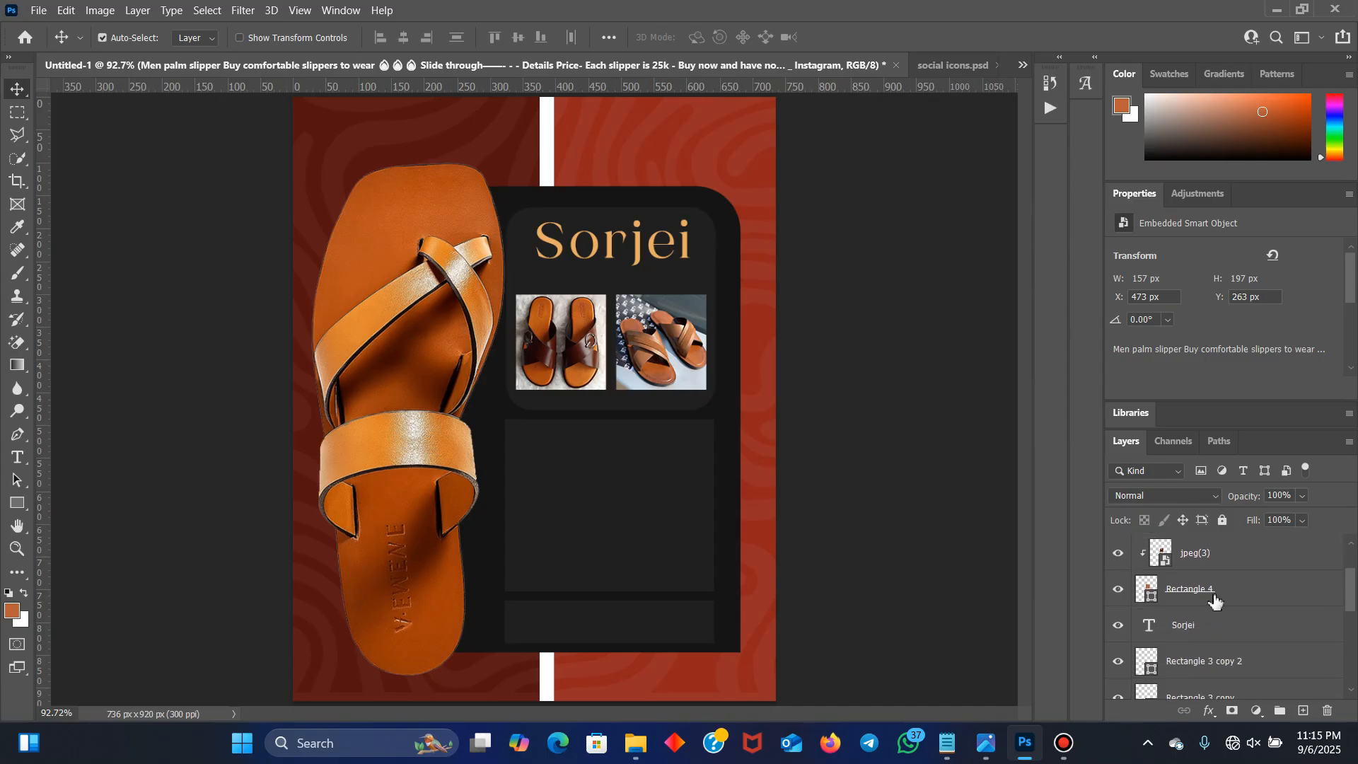
pyautogui.keyDown('shift'); pyautogui.click(1224, 597); pyautogui.keyUp('shift')
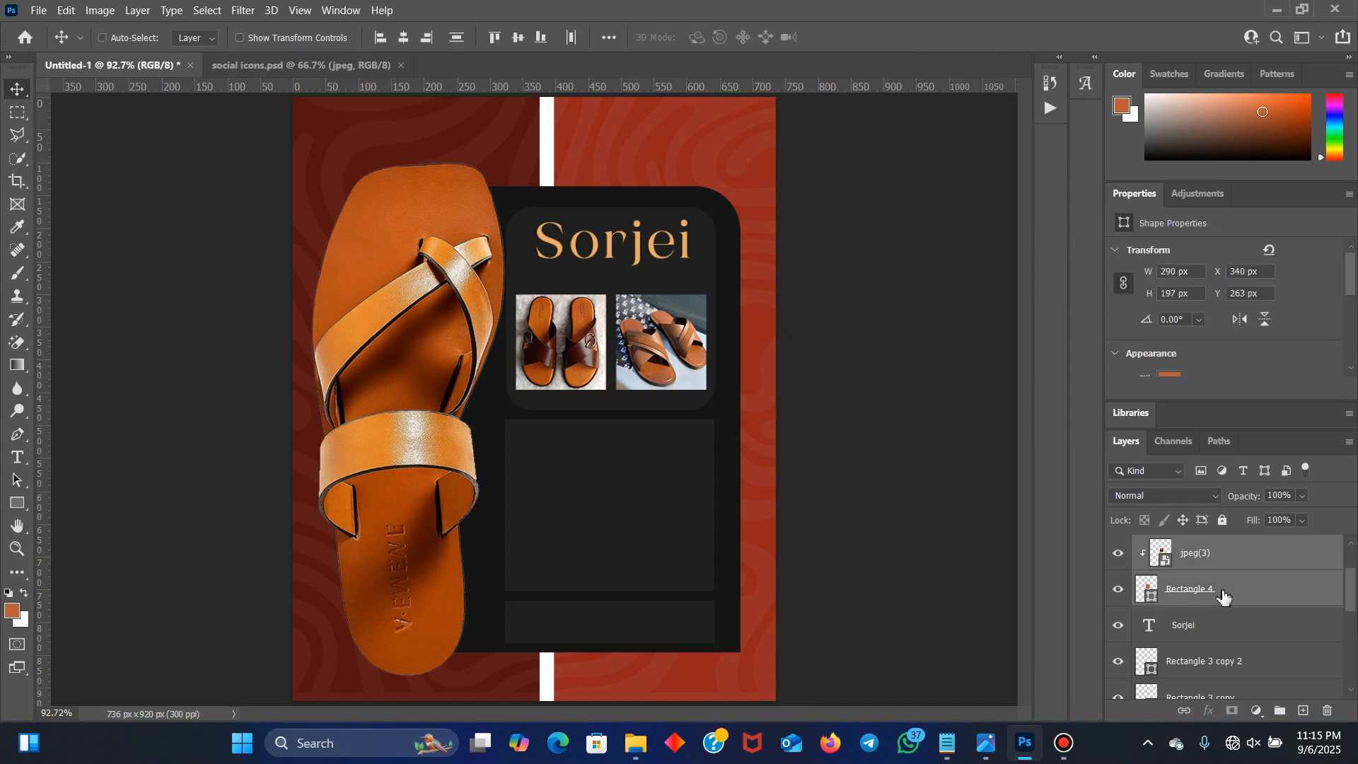
pyautogui.hotkey('ctrl', 'g')
pyautogui.click(1119, 547)
pyautogui.click(1122, 548)
# Add a 2 px white outside stroke at 100% opacity to the photo group
pyautogui.click(1207, 712)
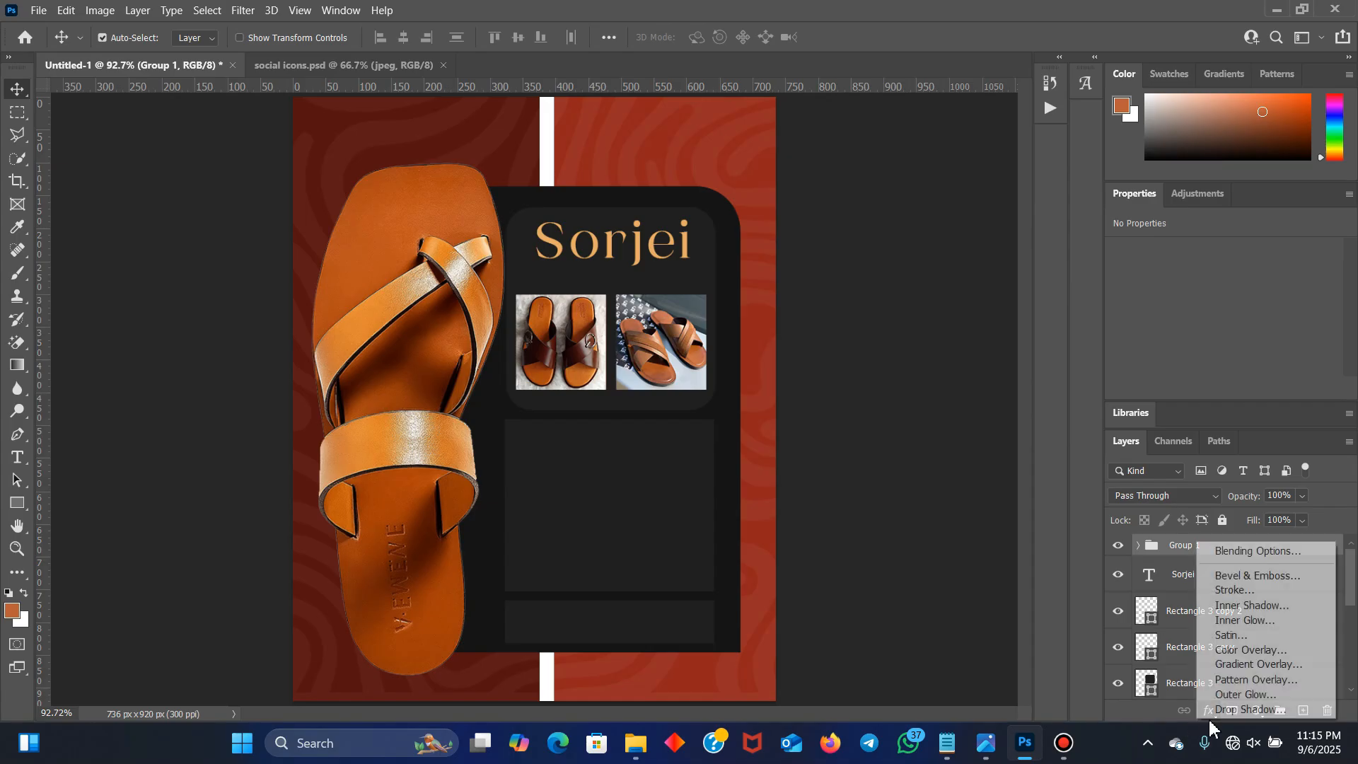
pyautogui.click(1245, 591)
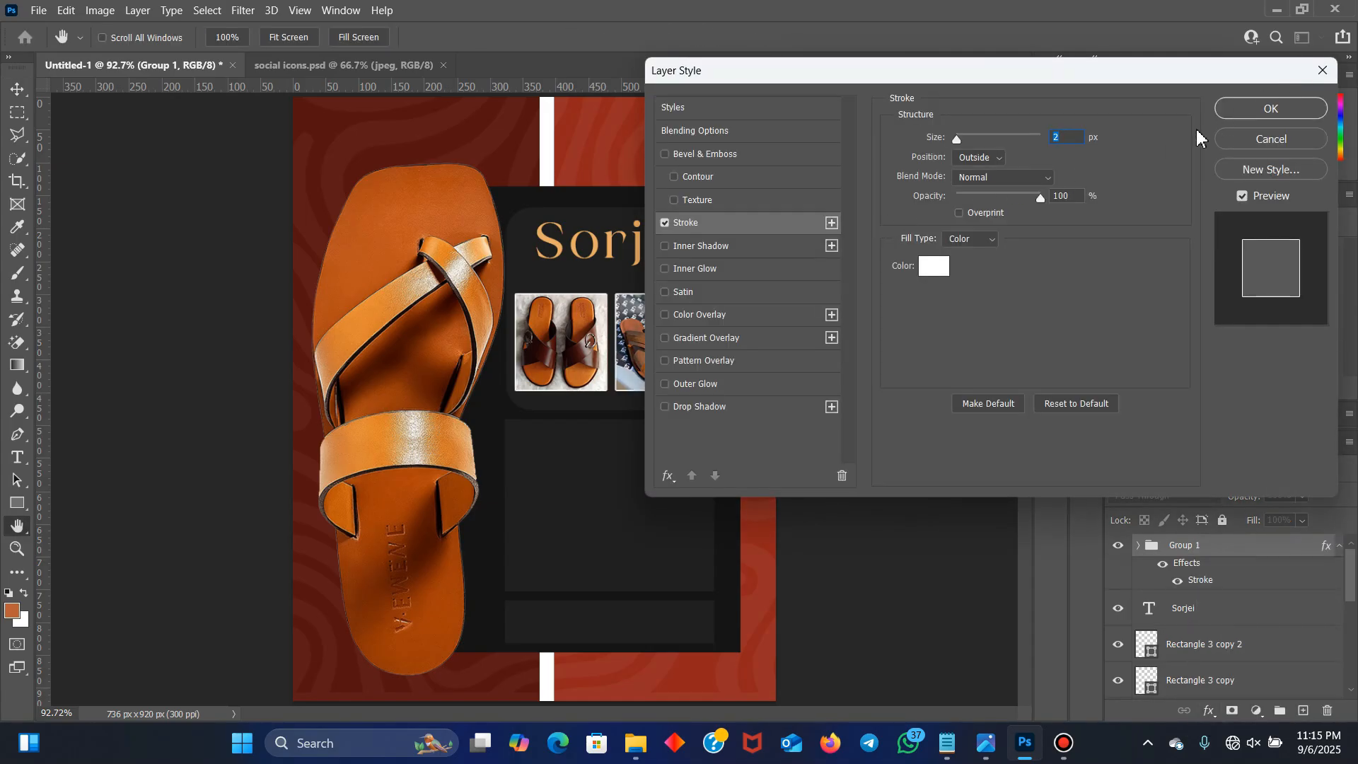
pyautogui.click(1266, 109)
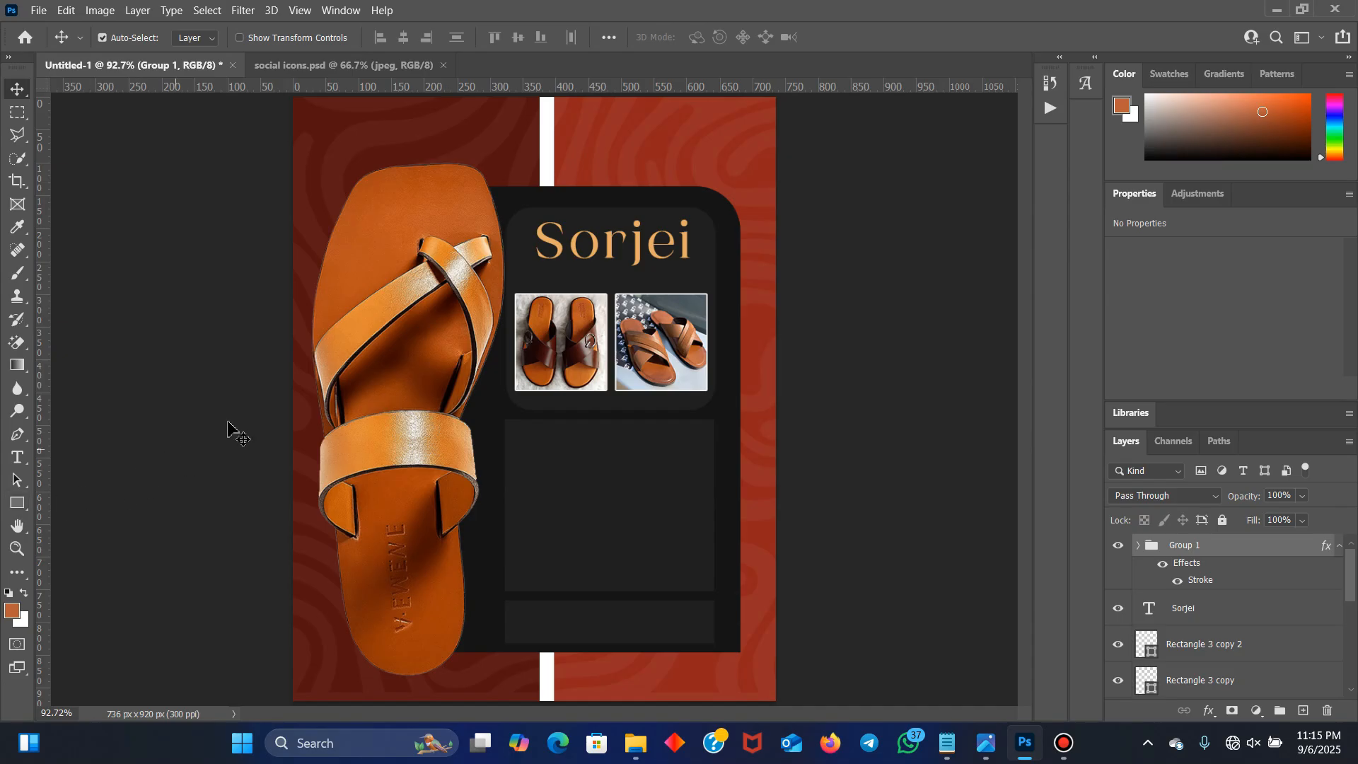
# Deselect all layers and draw a rectangle about 281 × 45 px across the upper part of the middle grey box
pyautogui.click(158, 376)
pyautogui.click(17, 503)
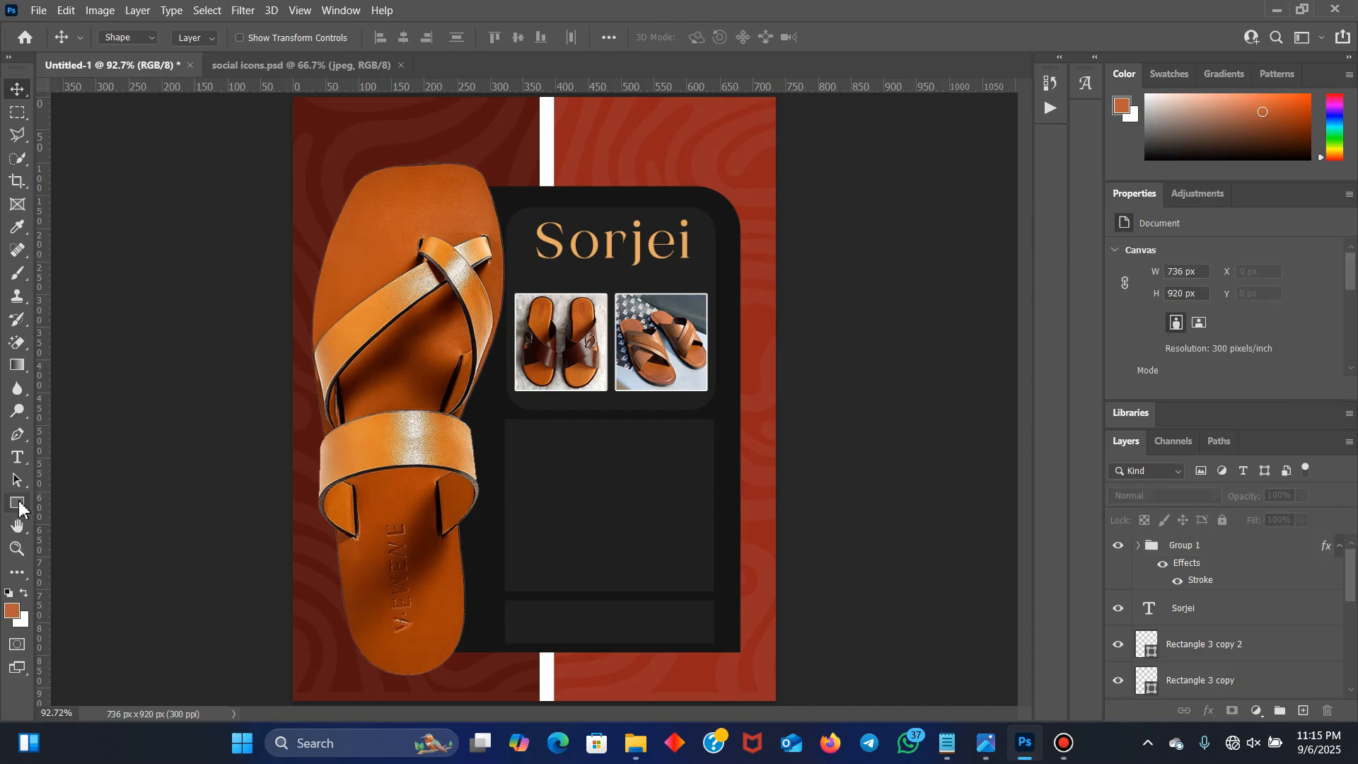
pyautogui.moveTo(520, 433); pyautogui.dragTo(702, 460)
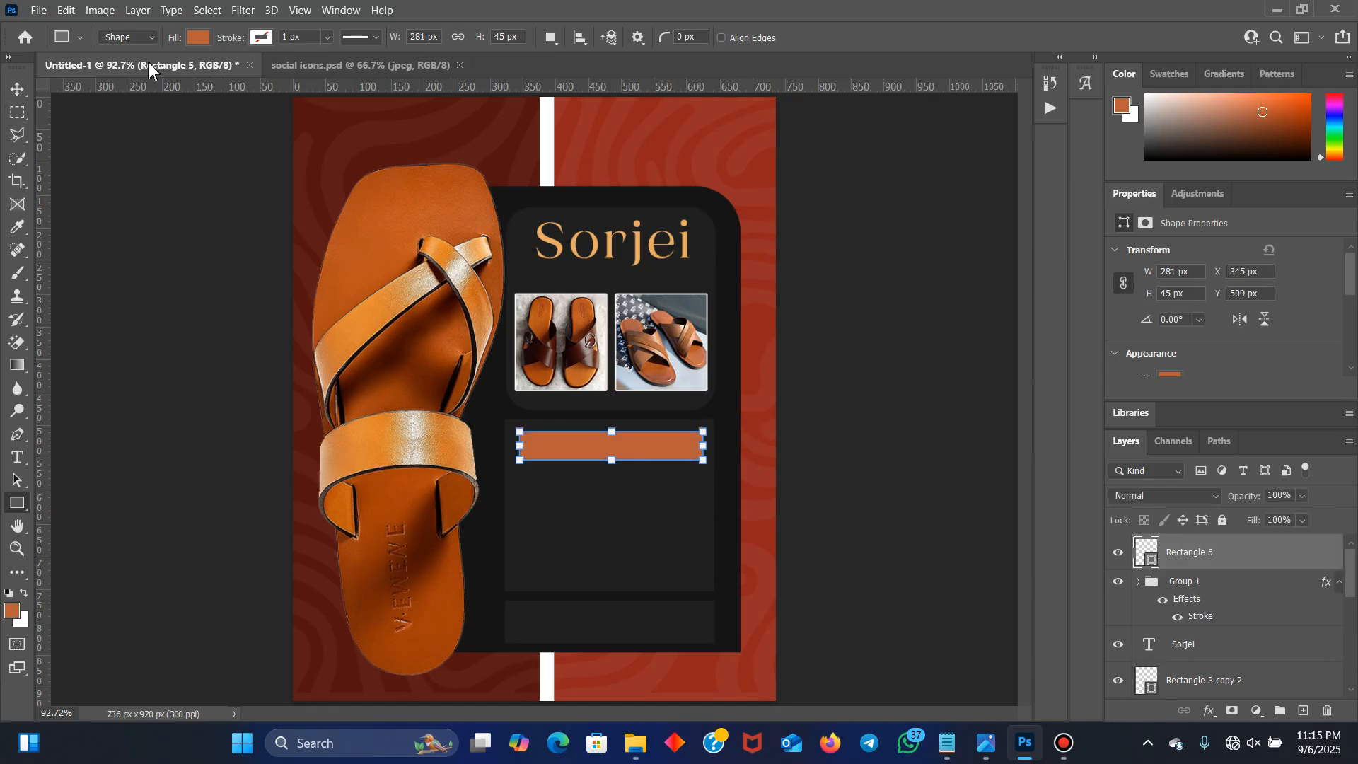
# Recolour the orange rectangle's fill with the near-black sampled from the large dark panel
pyautogui.click(198, 39)
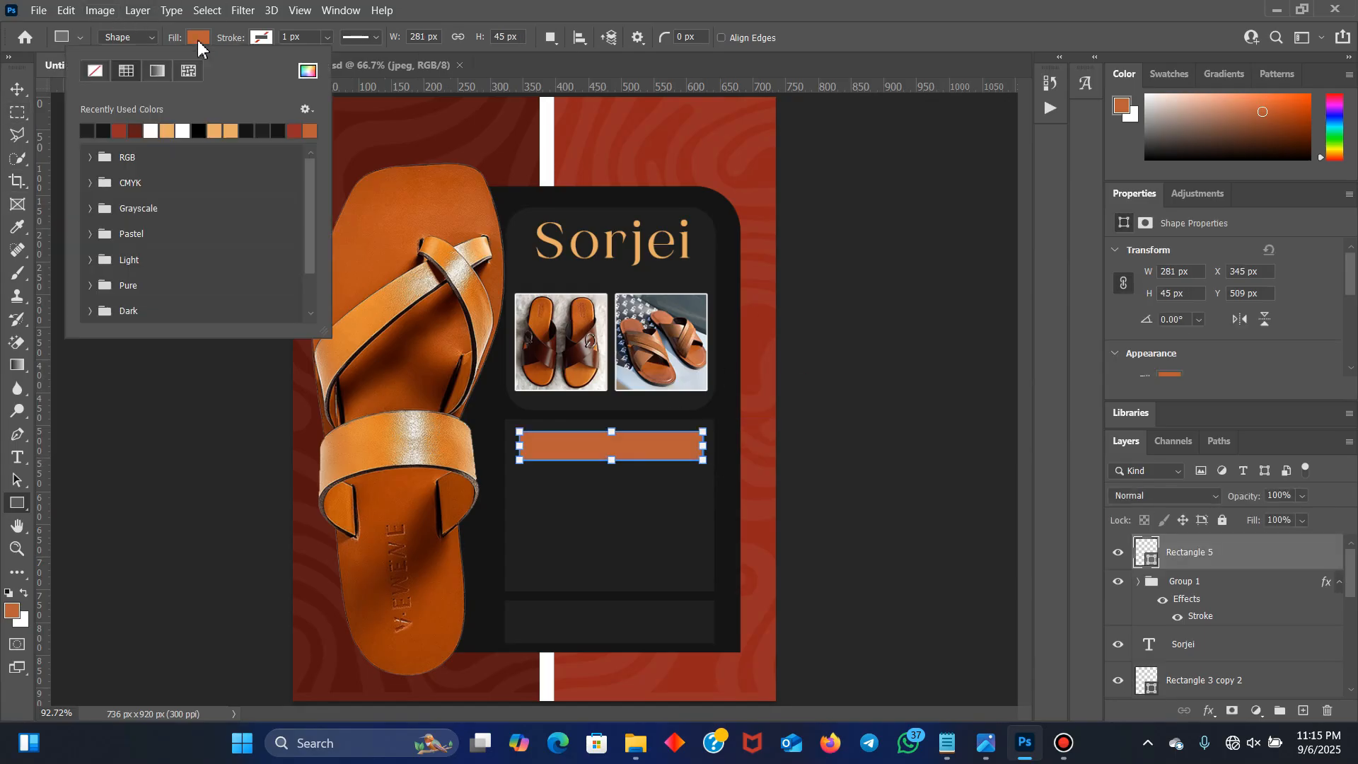
pyautogui.click(308, 72)
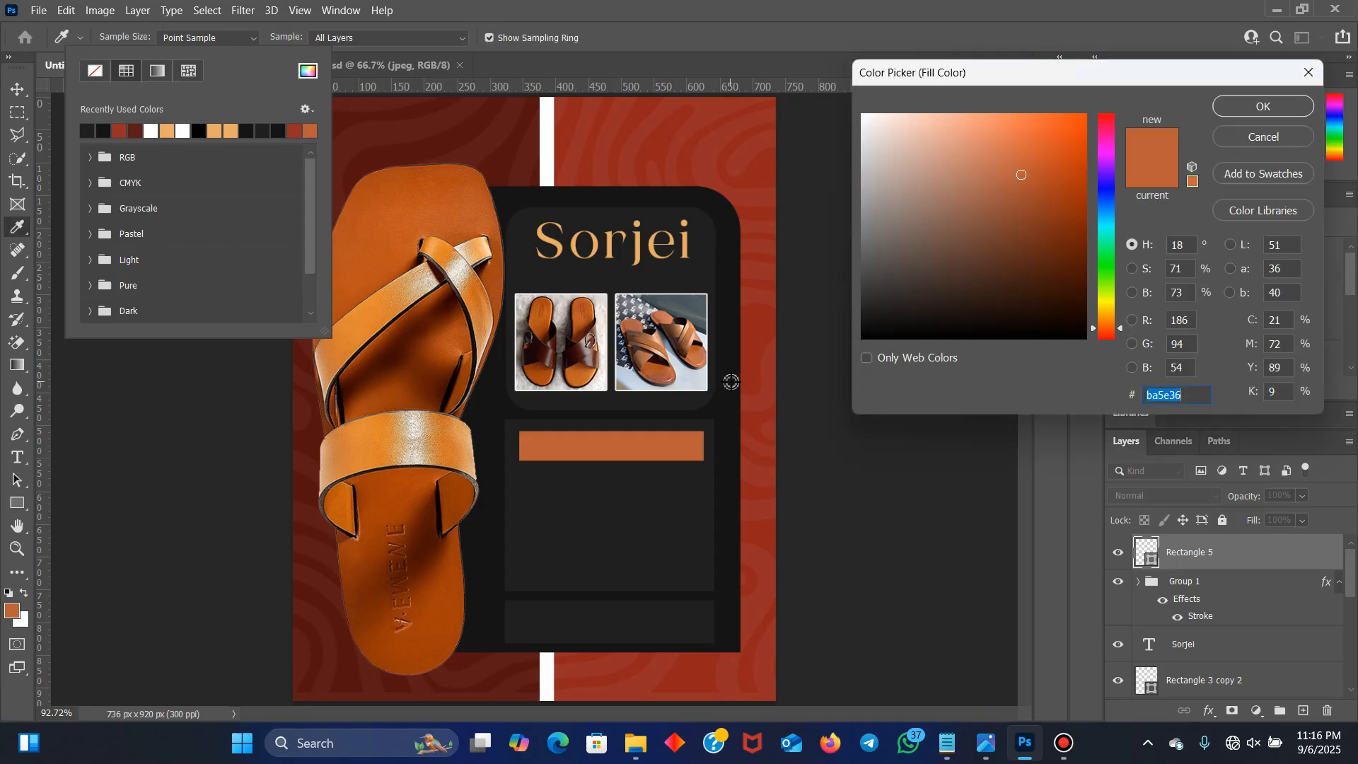
pyautogui.click(791, 368)
pyautogui.click(1230, 106)
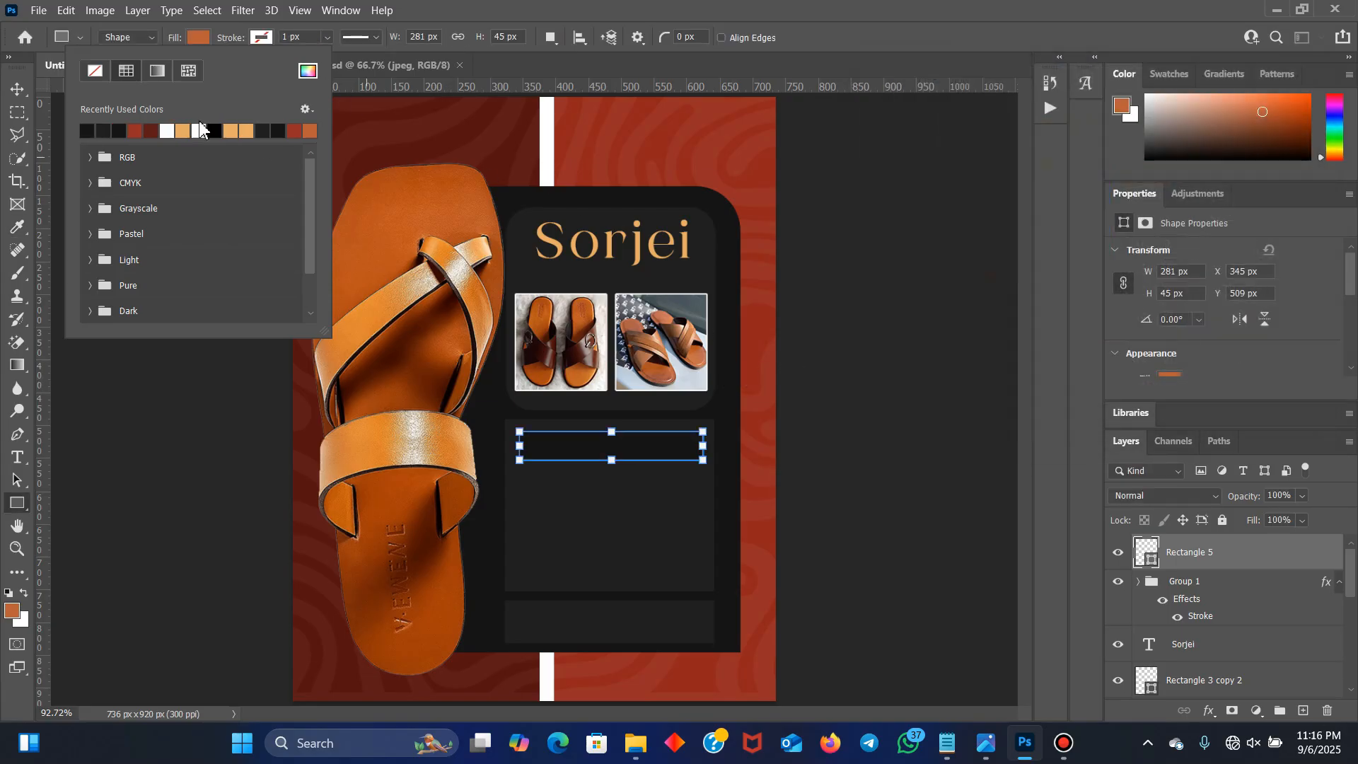
pyautogui.press('Escape')
pyautogui.press('v')
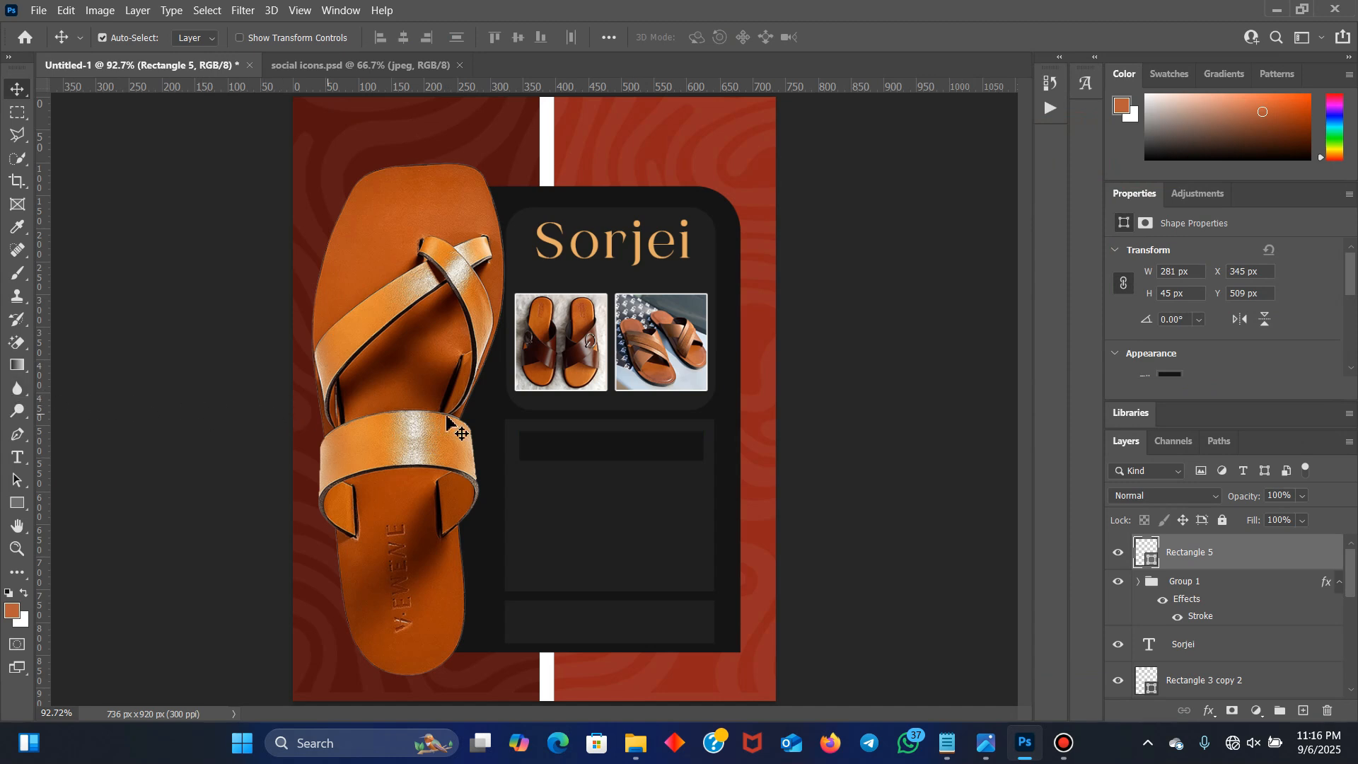
# Move the dark bar up and nudge it into place just inside the upper edge of the middle grey box
pyautogui.moveTo(614, 460); pyautogui.dragTo(614, 444)
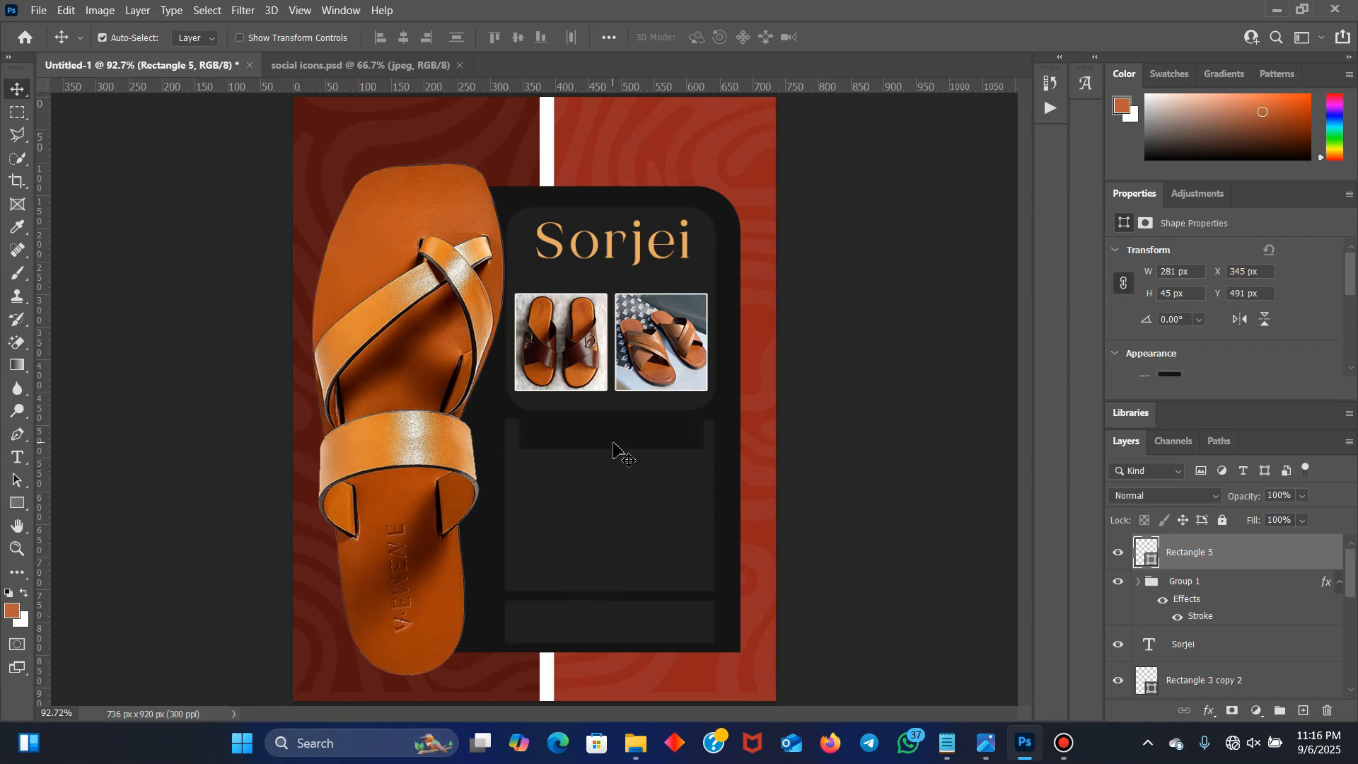
pyautogui.press('Down')
pyautogui.press('Down')
pyautogui.press('Down')
pyautogui.press('Down')
pyautogui.press('Down')
pyautogui.press('Down')
pyautogui.press('Down')
pyautogui.press('Down')
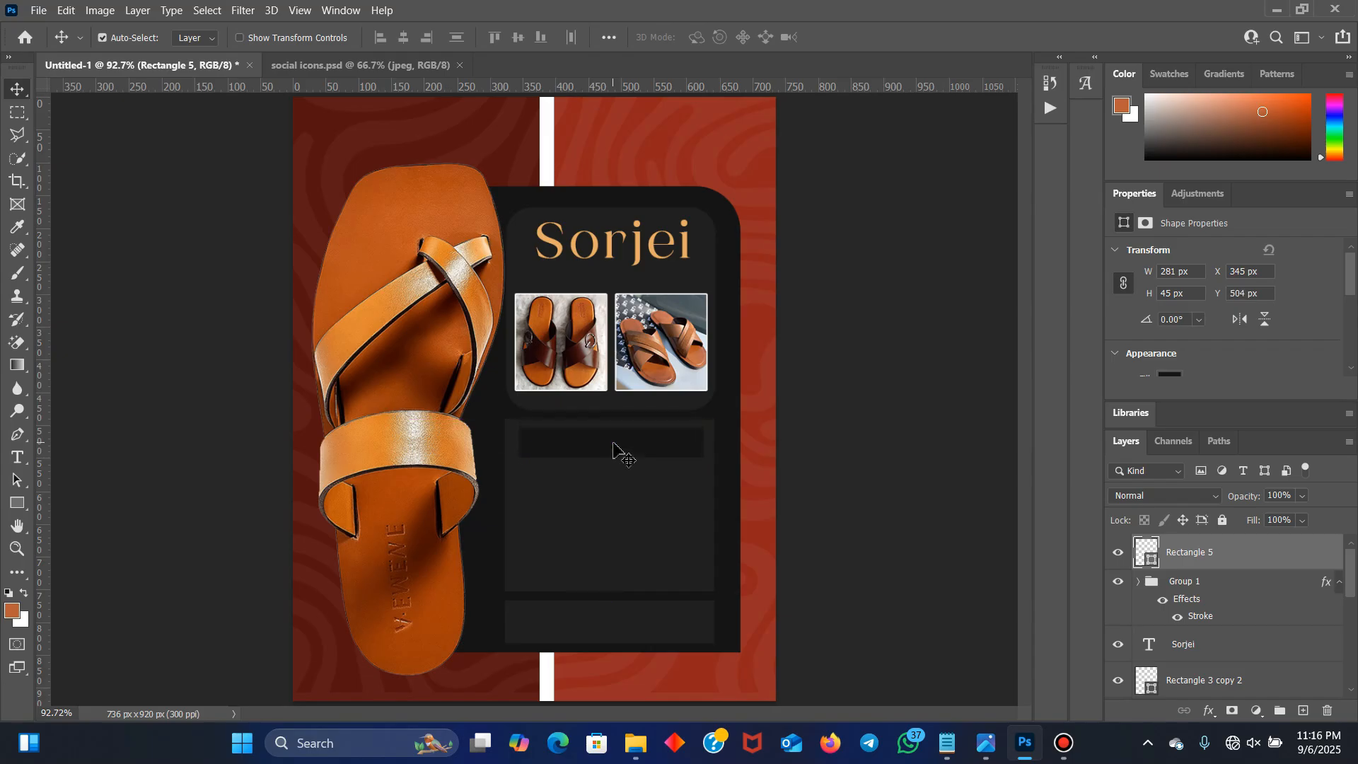
pyautogui.click(16, 505)
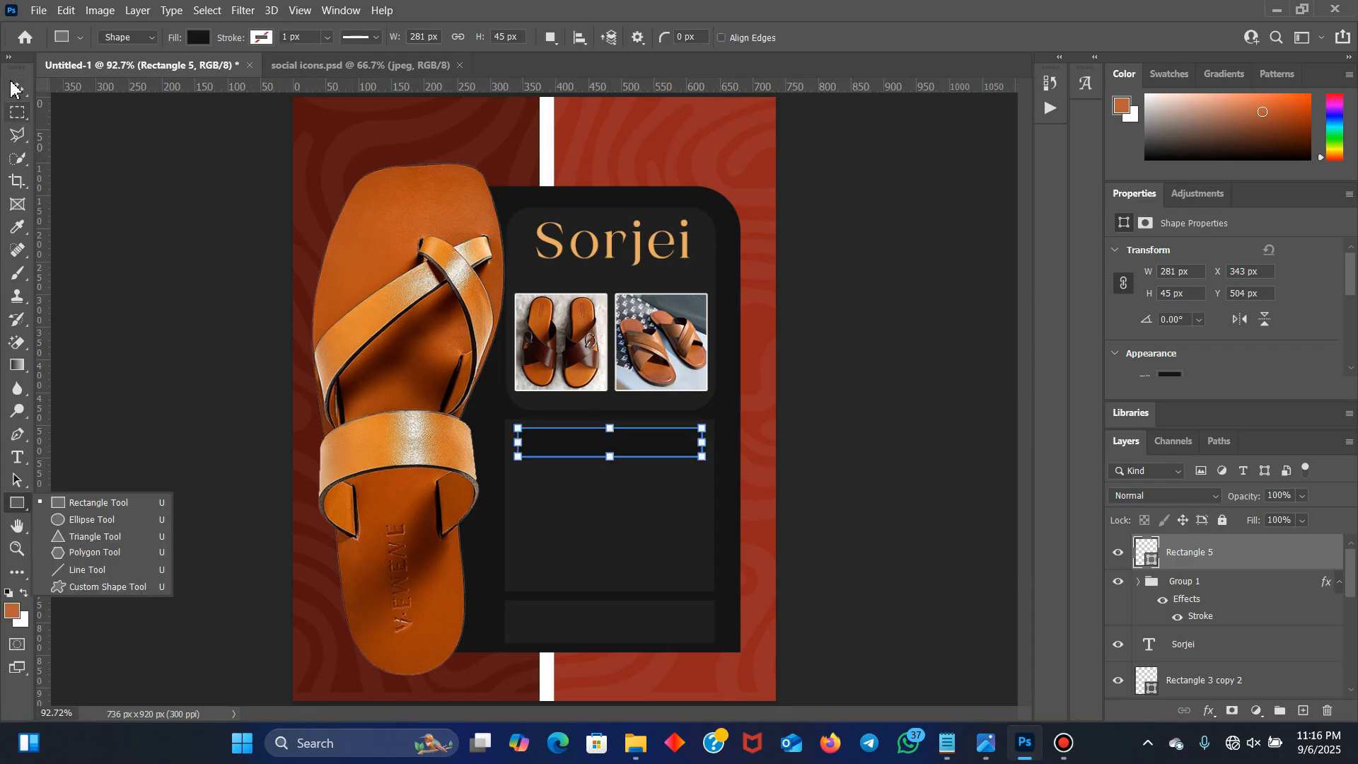
# Duplicate the dark bar directly below the original and stretch the copy to 110 px high
pyautogui.press('v')
pyautogui.moveTo(650, 466); pyautogui.dragTo(651, 496)
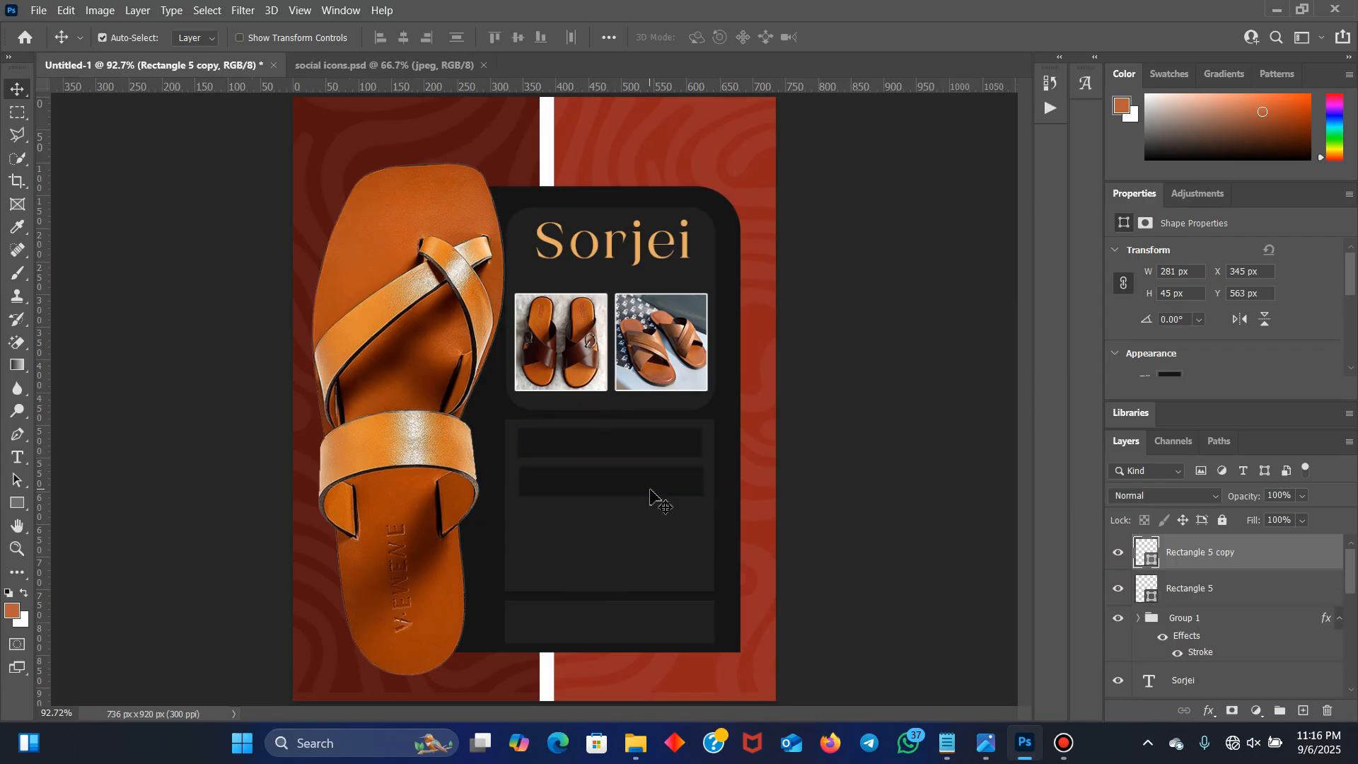
pyautogui.hotkey('ctrl', 't')
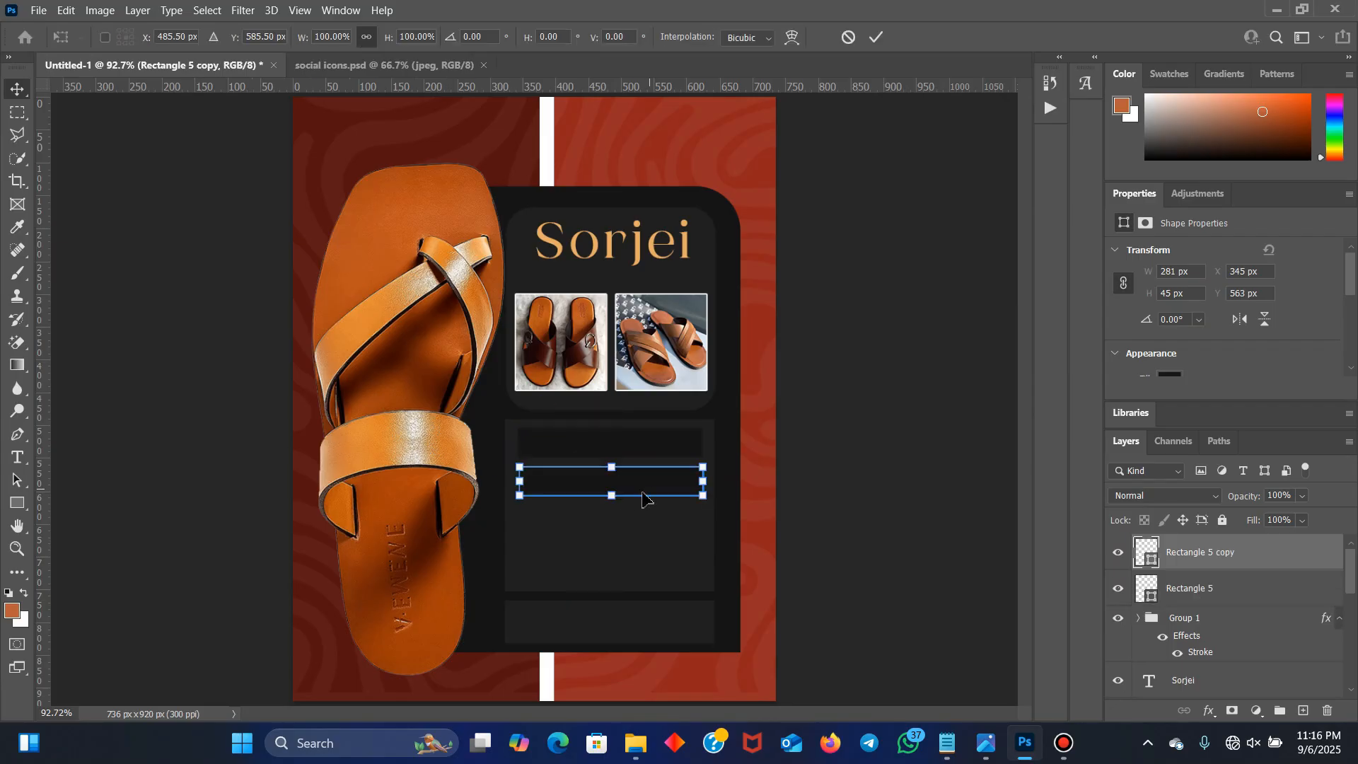
pyautogui.moveTo(610, 497); pyautogui.dragTo(611, 538)
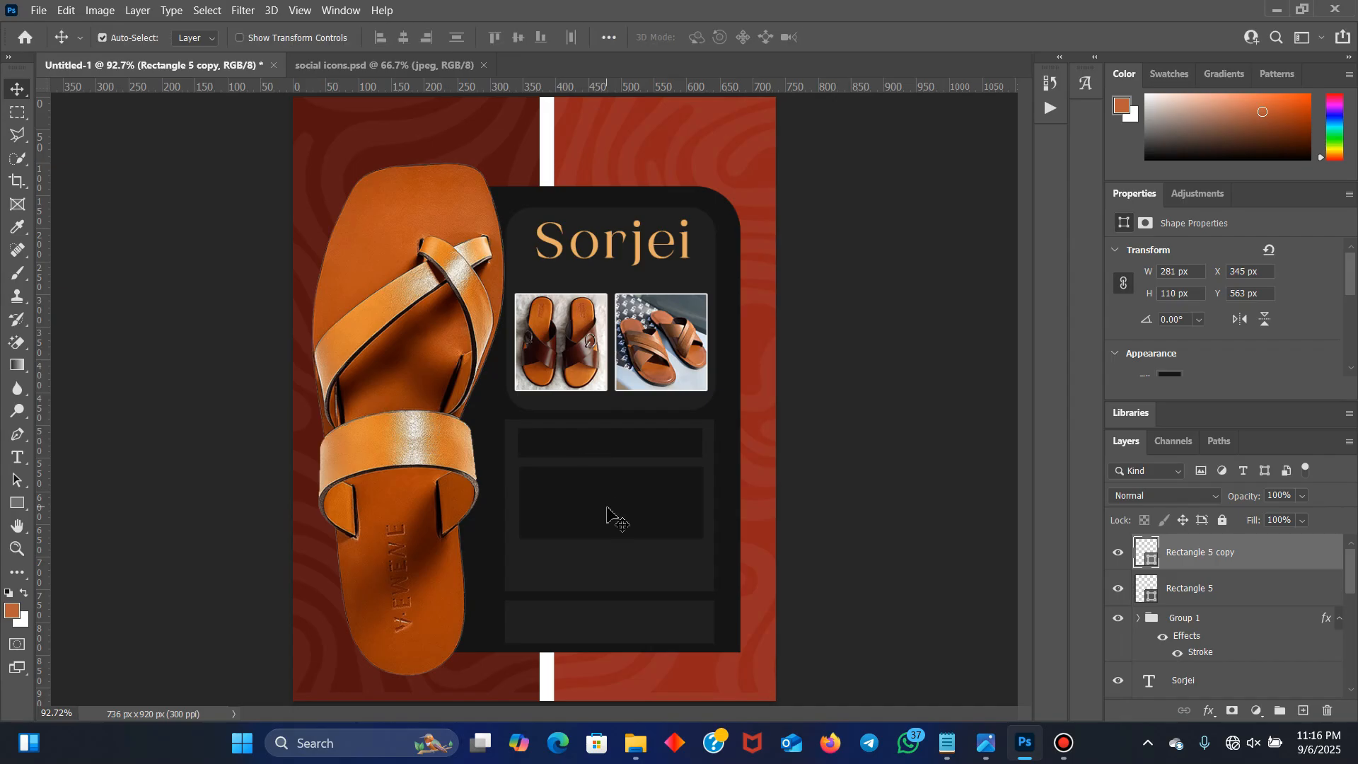
# Duplicate the tall dark bar below itself and reduce the copy's height to 53 px
pyautogui.moveTo(608, 522); pyautogui.dragTo(624, 583)
pyautogui.hotkey('ctrl', 't')
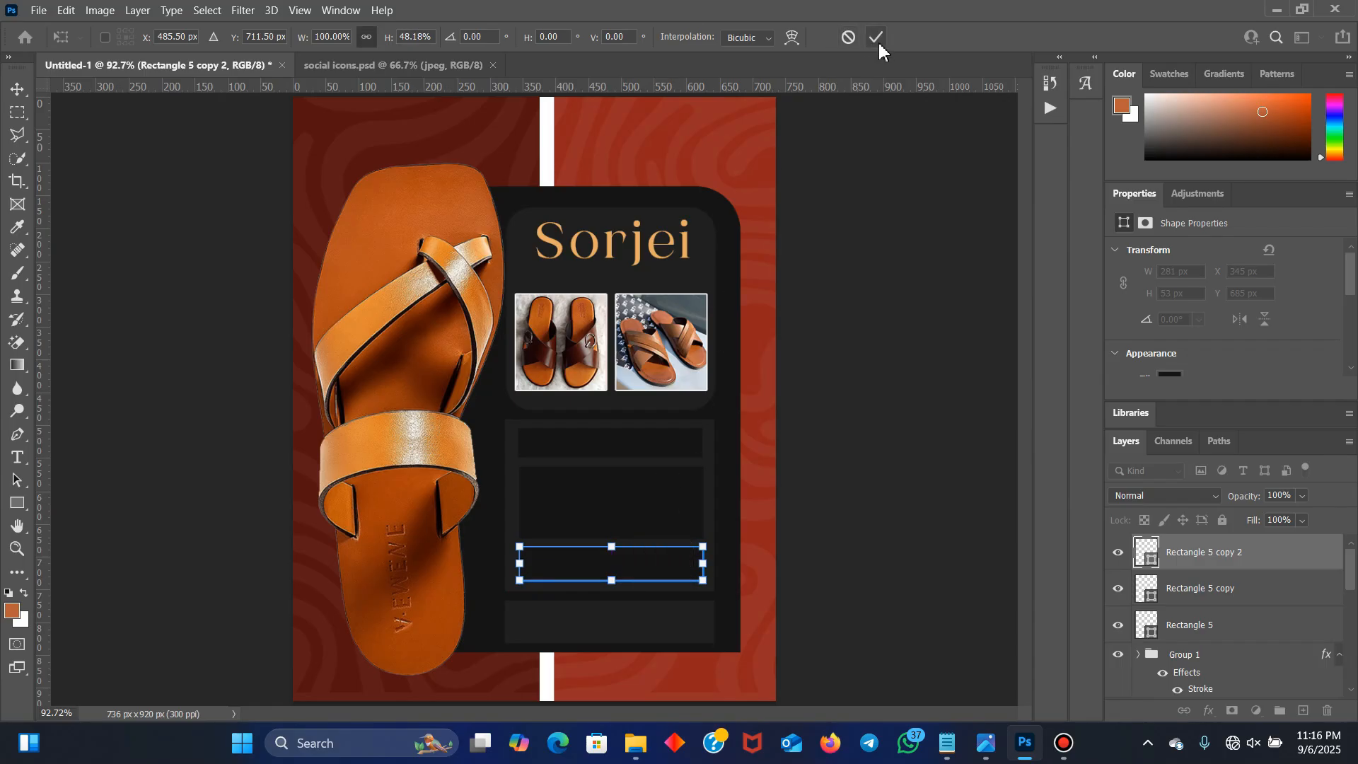
pyautogui.click(877, 37)
# Shift the upper and middle dark bars slightly upward, to Y 498 px and Y 552 px
pyautogui.click(607, 522)
pyautogui.moveTo(602, 519); pyautogui.dragTo(601, 517)
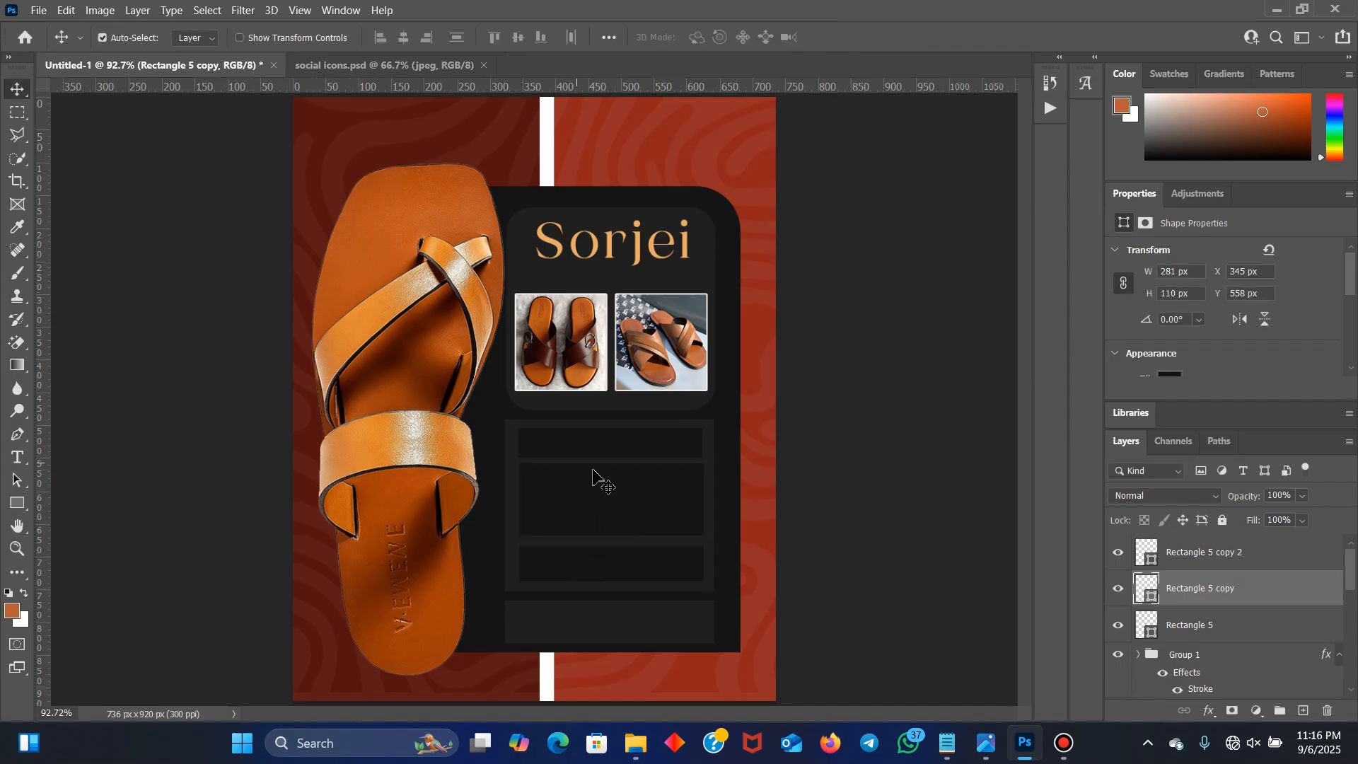
pyautogui.click(613, 456)
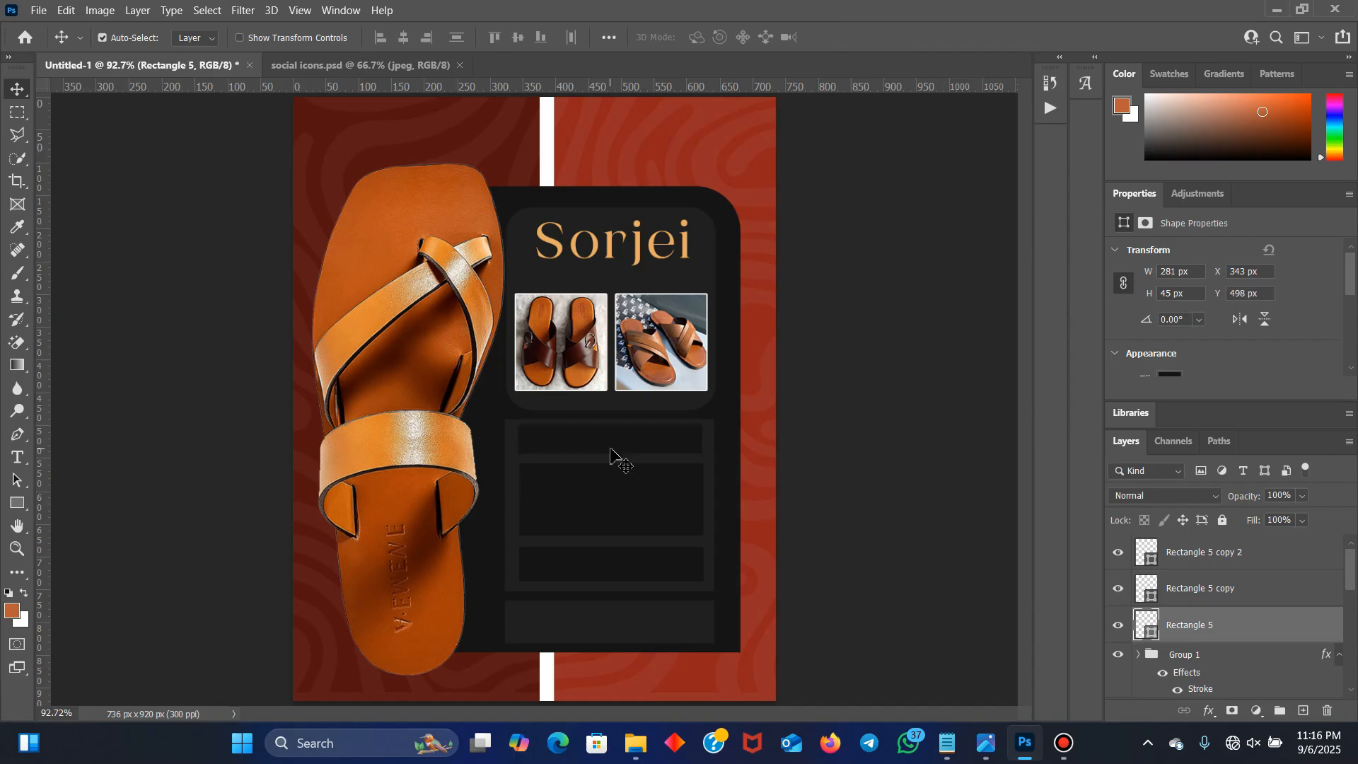
pyautogui.click(620, 491)
pyautogui.press('Up')
pyautogui.press('Up')
pyautogui.press('Up')
pyautogui.press('Up')
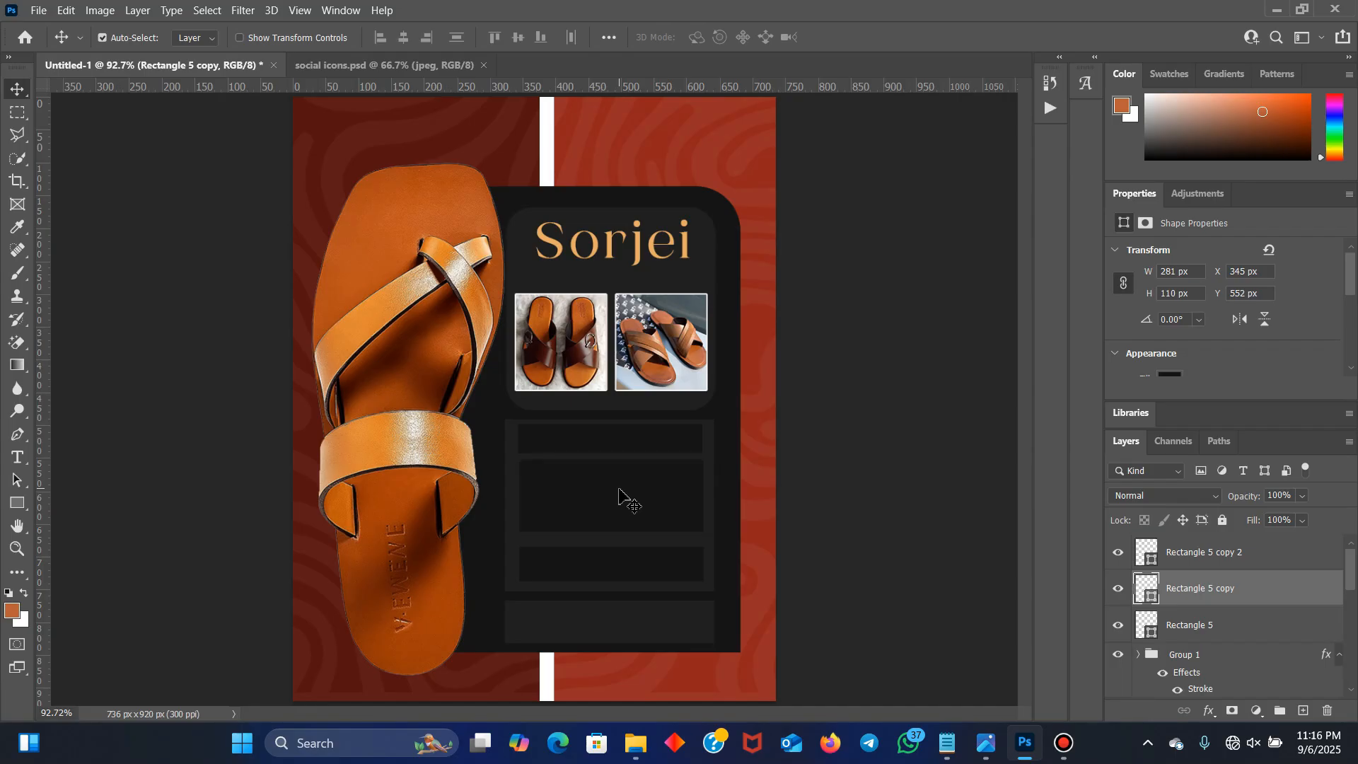
# Stretch the middle dark bar to 110% of its height and the lowest dark bar to 68 px high
pyautogui.hotkey('ctrl', 't')
pyautogui.moveTo(611, 531); pyautogui.dragTo(612, 539)
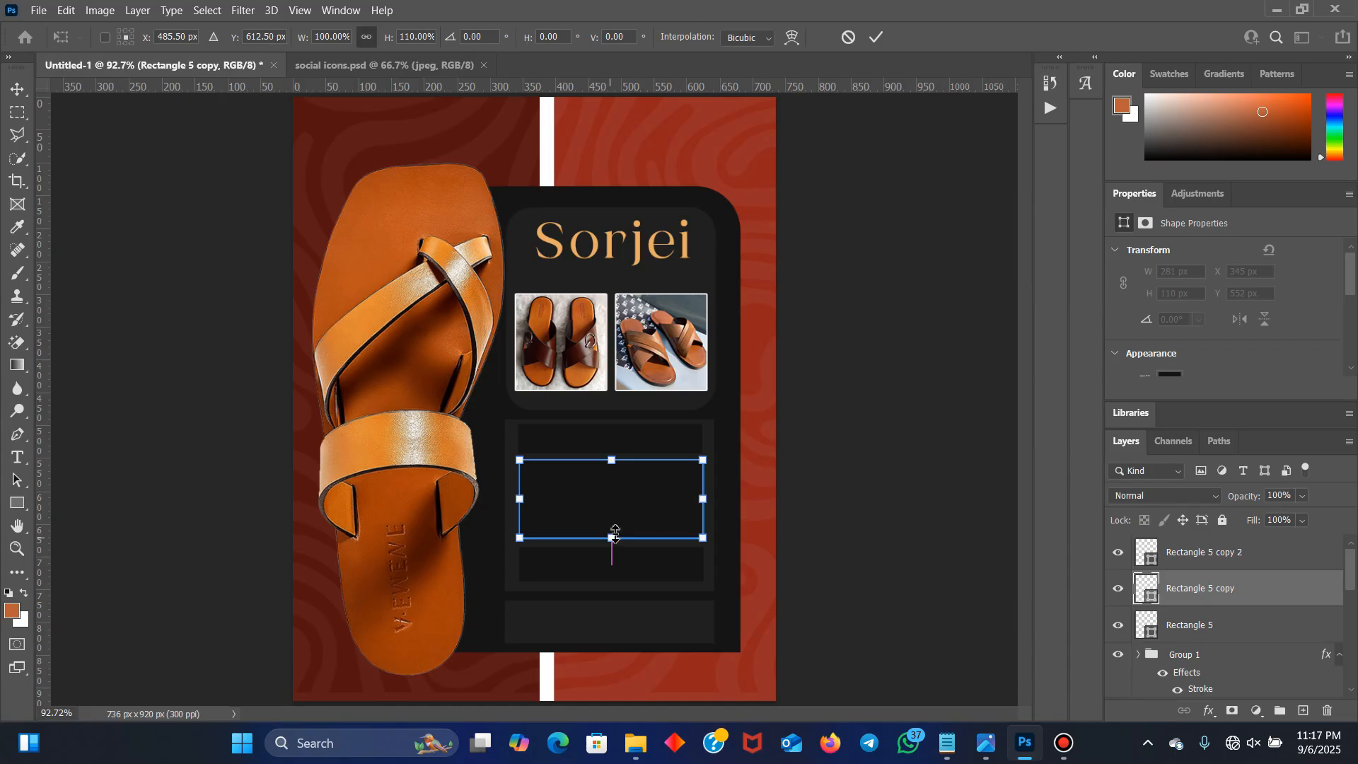
pyautogui.press('Return')
pyautogui.click(641, 566)
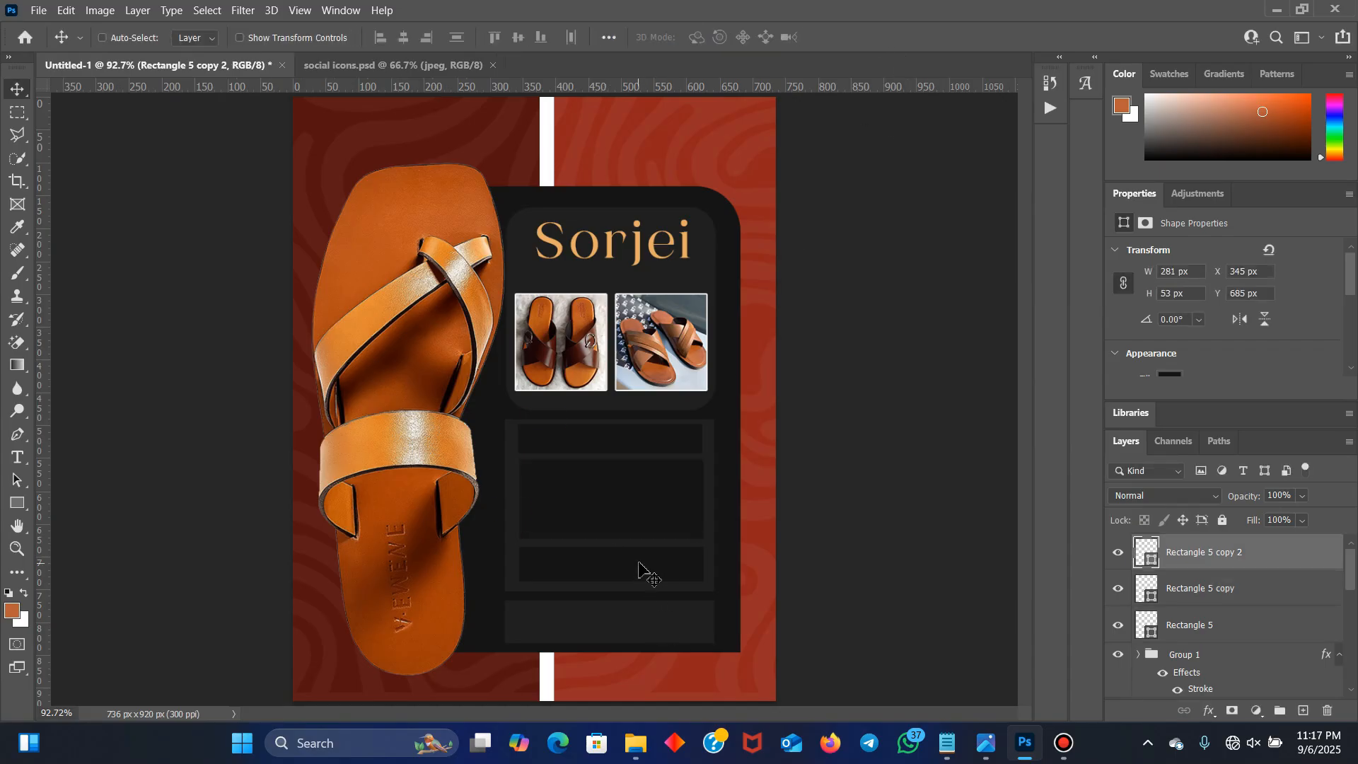
pyautogui.hotkey('ctrl', 't')
pyautogui.moveTo(614, 581); pyautogui.dragTo(615, 584)
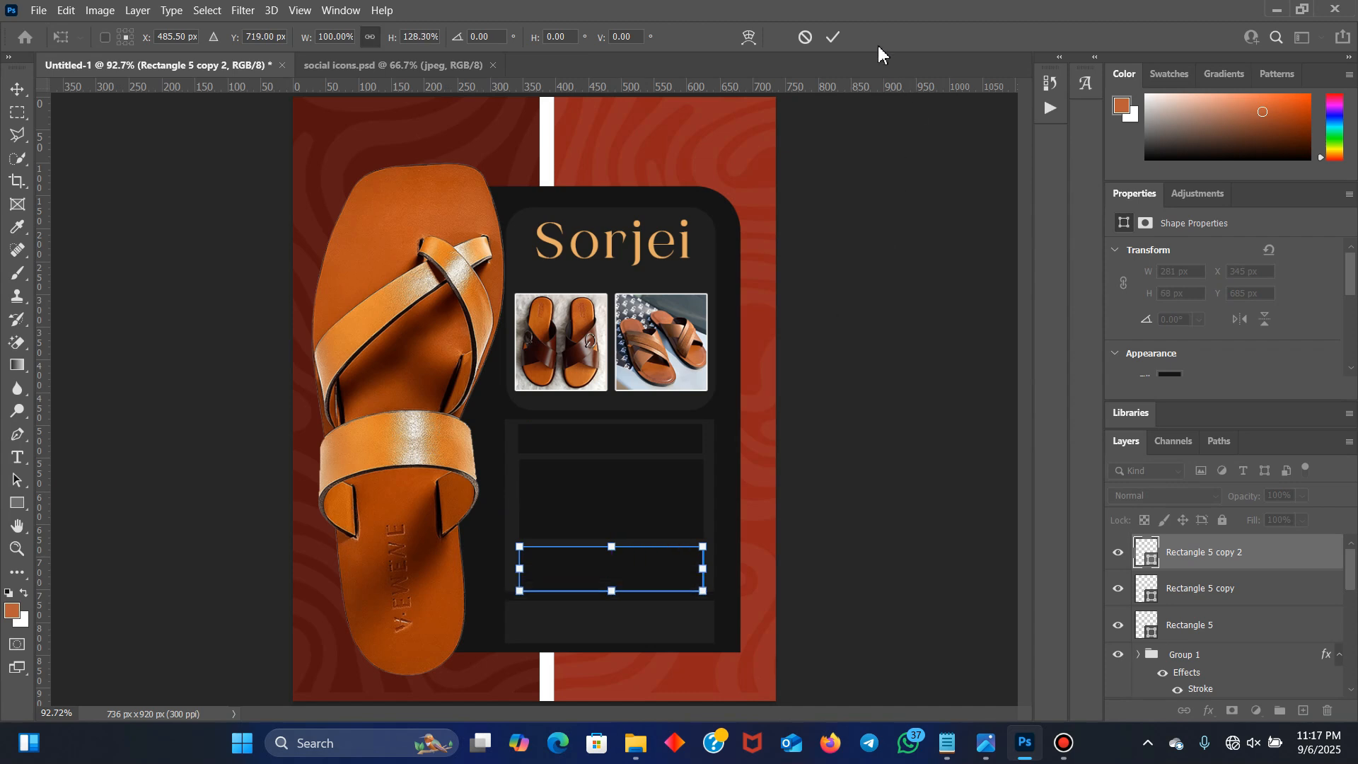
pyautogui.click(834, 38)
# Extend the lower edge of the grey box behind the dark bars to make it about 276 px high
pyautogui.click(514, 579)
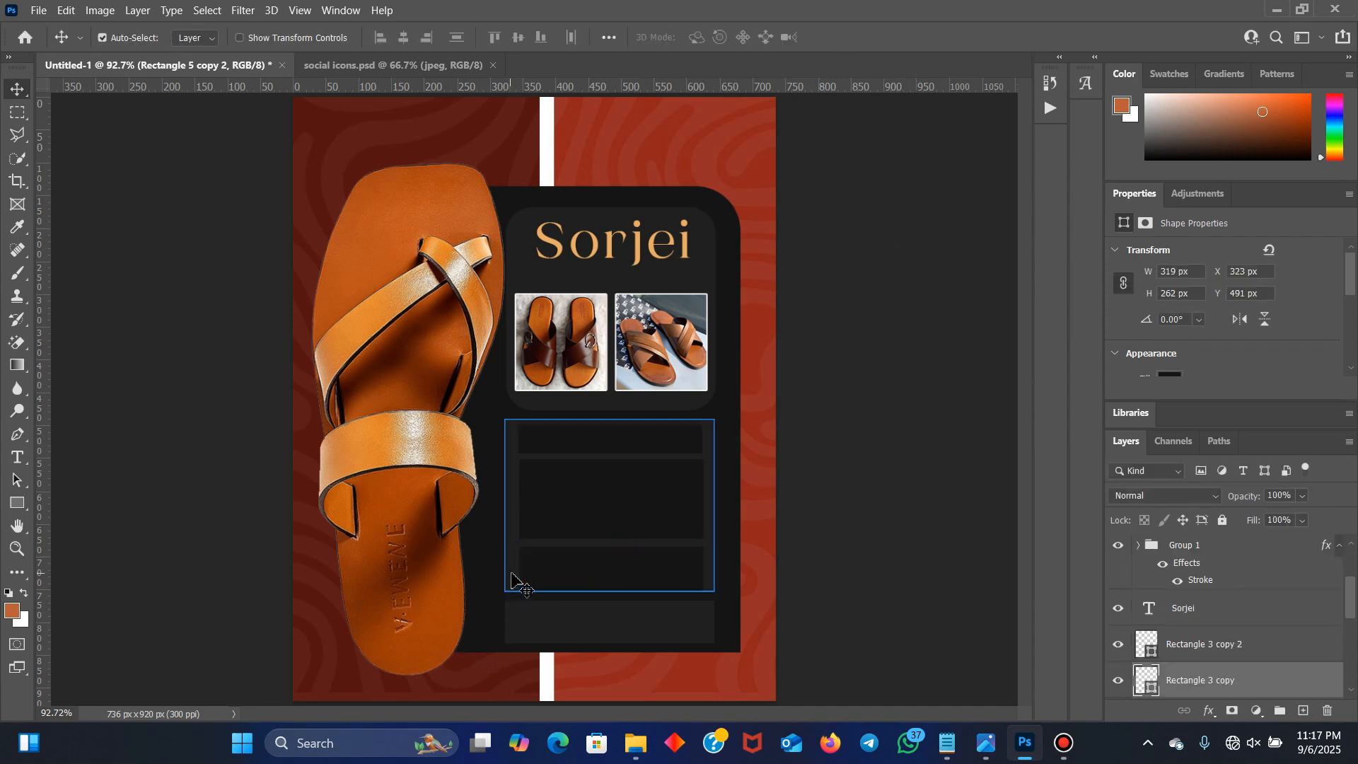
pyautogui.hotkey('ctrl', 't')
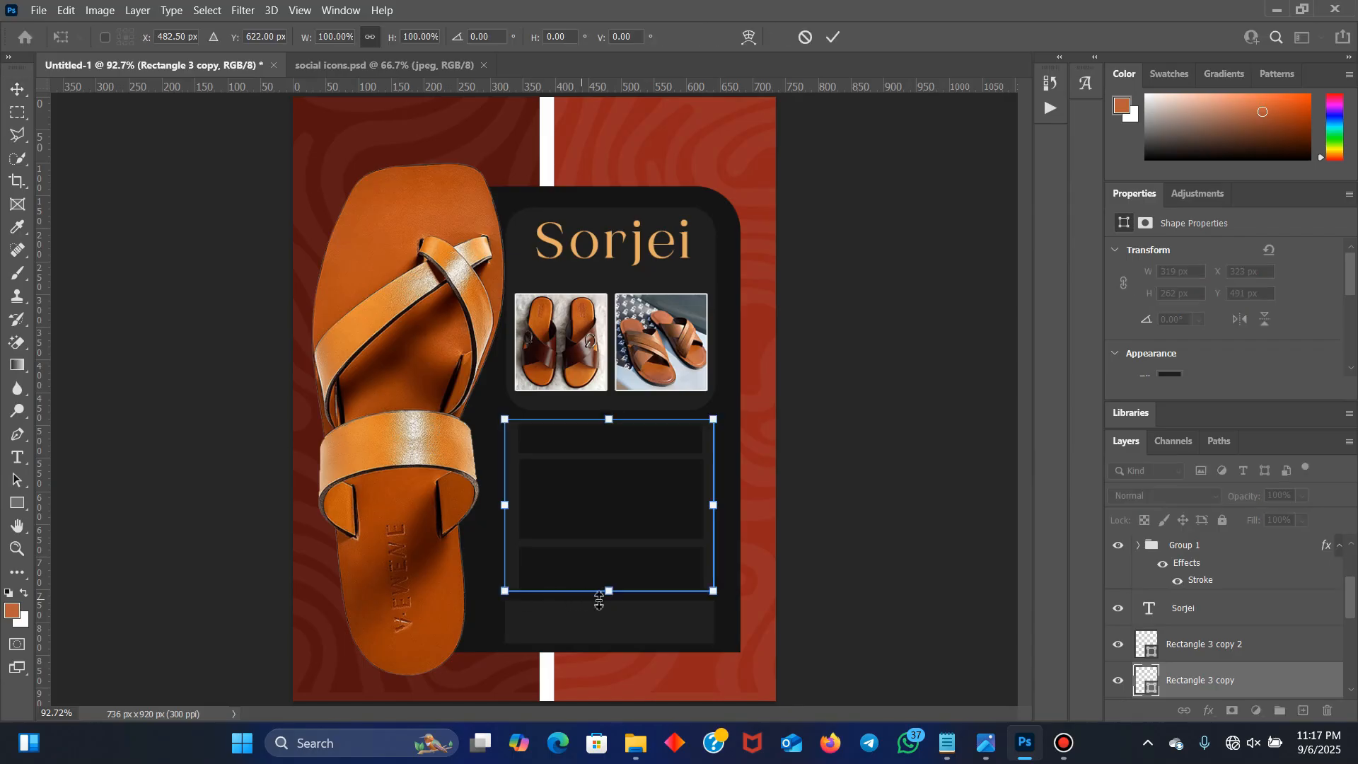
pyautogui.moveTo(612, 592); pyautogui.dragTo(612, 600)
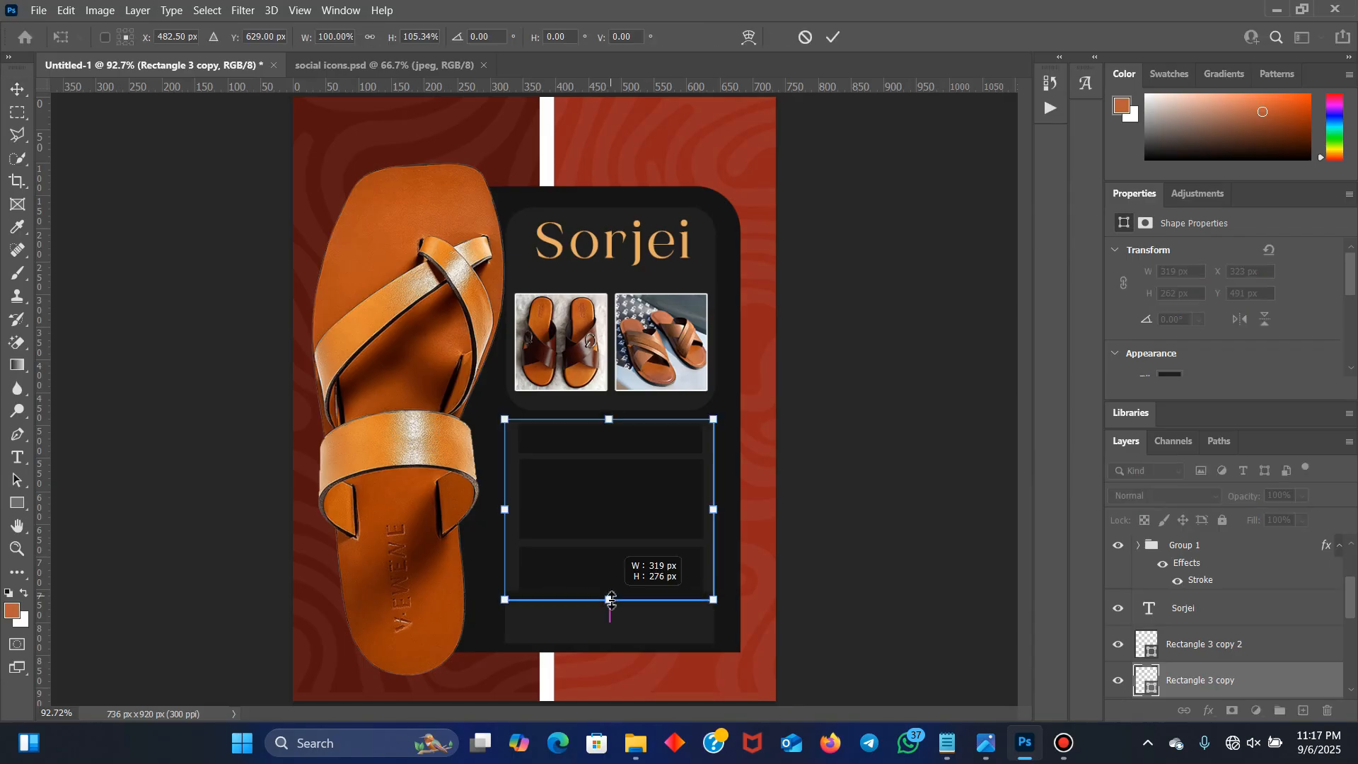
pyautogui.click(833, 38)
# Move the lowest grey box down to Y 776 px and shorten it to 54 px high
pyautogui.click(626, 637)
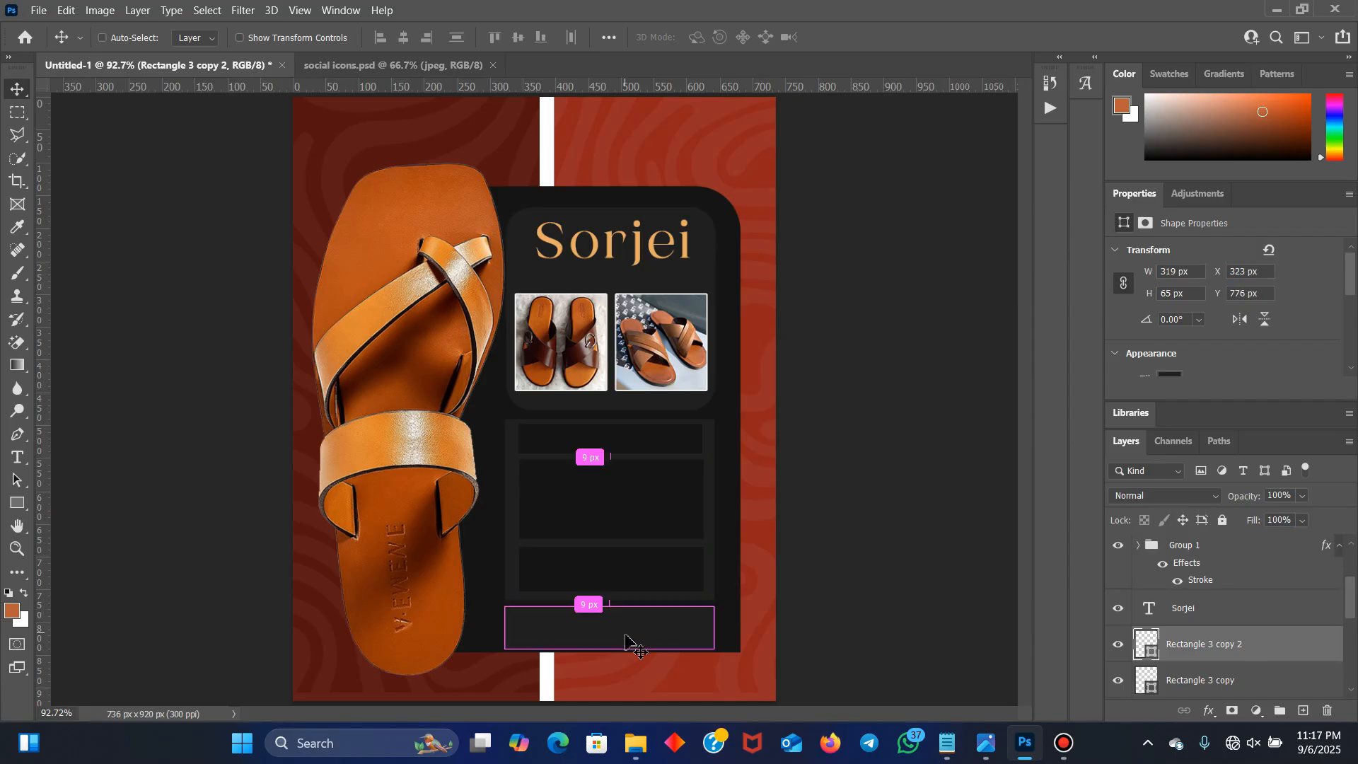
pyautogui.hotkey('ctrl', 't')
pyautogui.moveTo(607, 650); pyautogui.dragTo(606, 642)
pyautogui.click(876, 42)
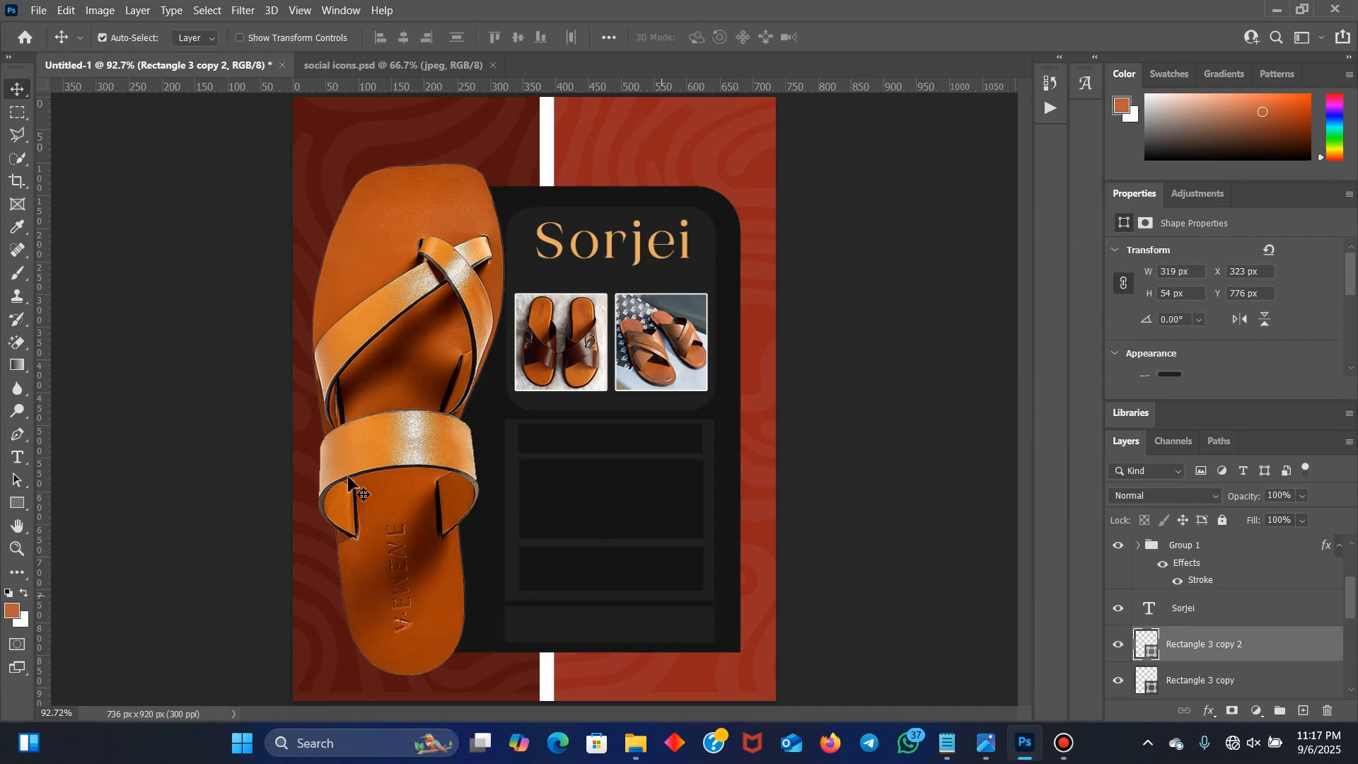
# Deselect all layers and start a text layer on the uppermost dark bar in 8 pt Montserrat Medium
pyautogui.click(17, 458)
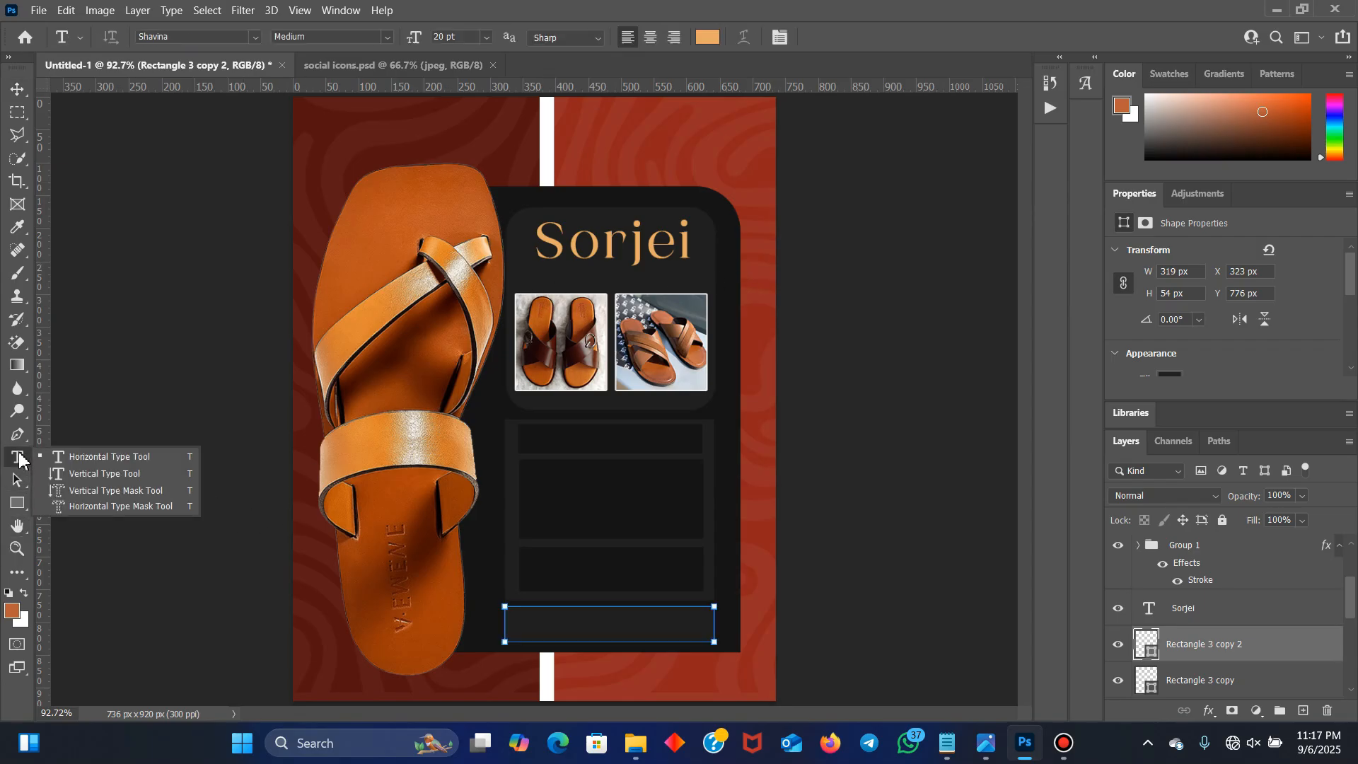
pyautogui.click(17, 91)
pyautogui.click(66, 431)
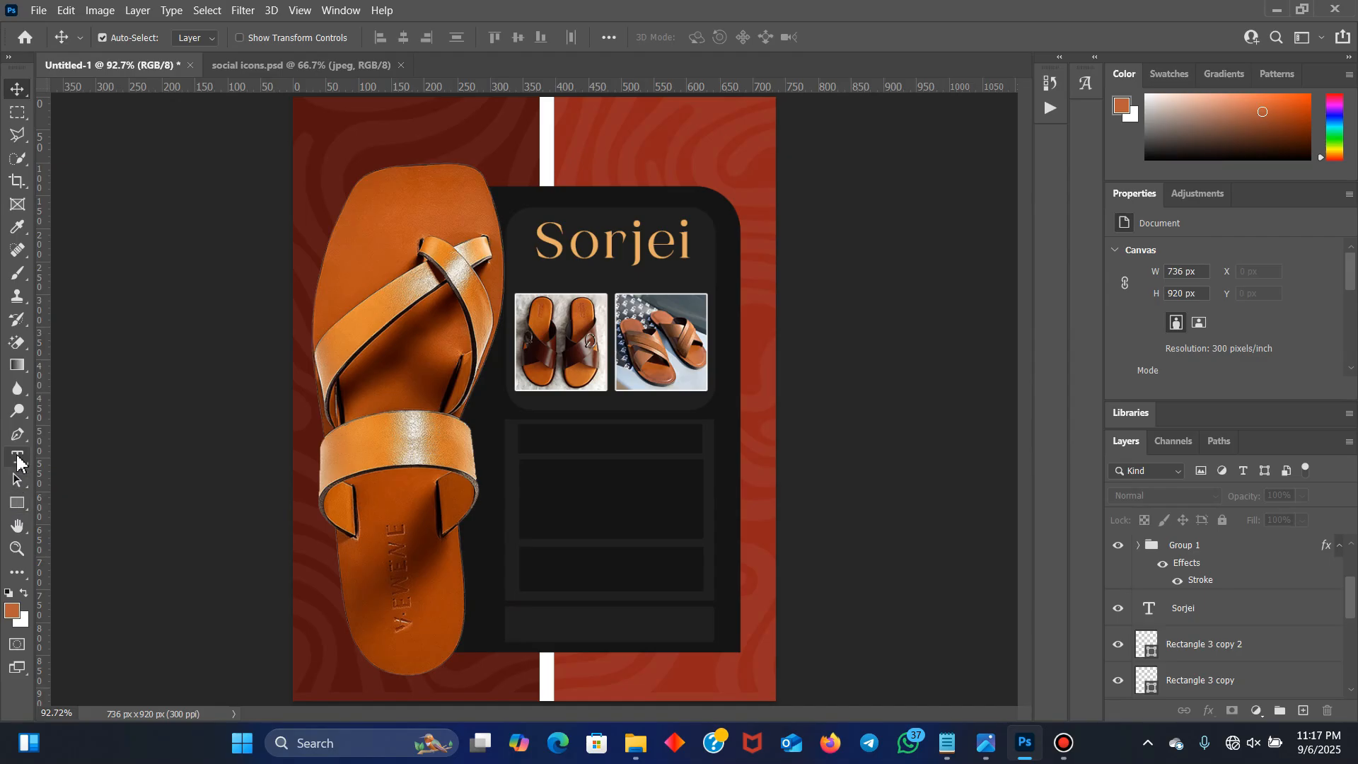
pyautogui.click(18, 458)
pyautogui.click(559, 439)
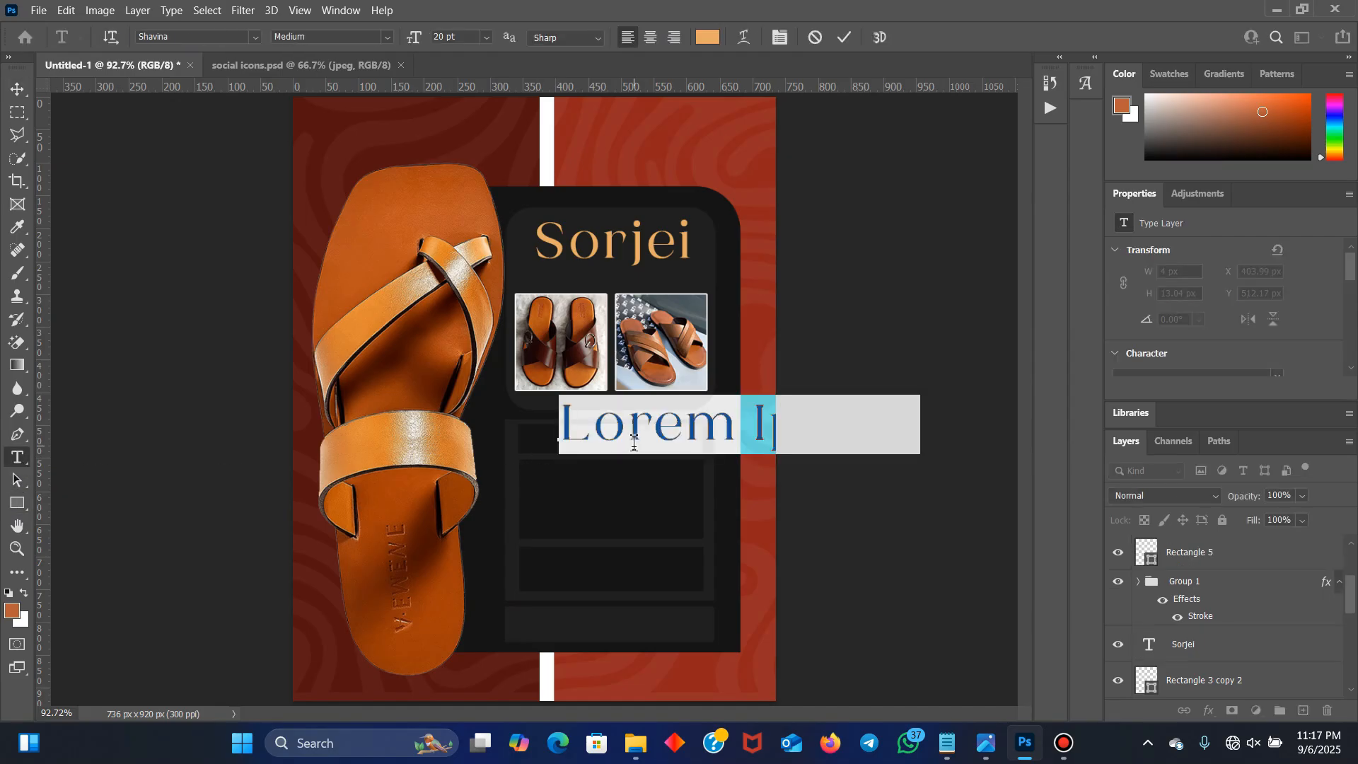
pyautogui.moveTo(418, 42); pyautogui.dragTo(409, 47)
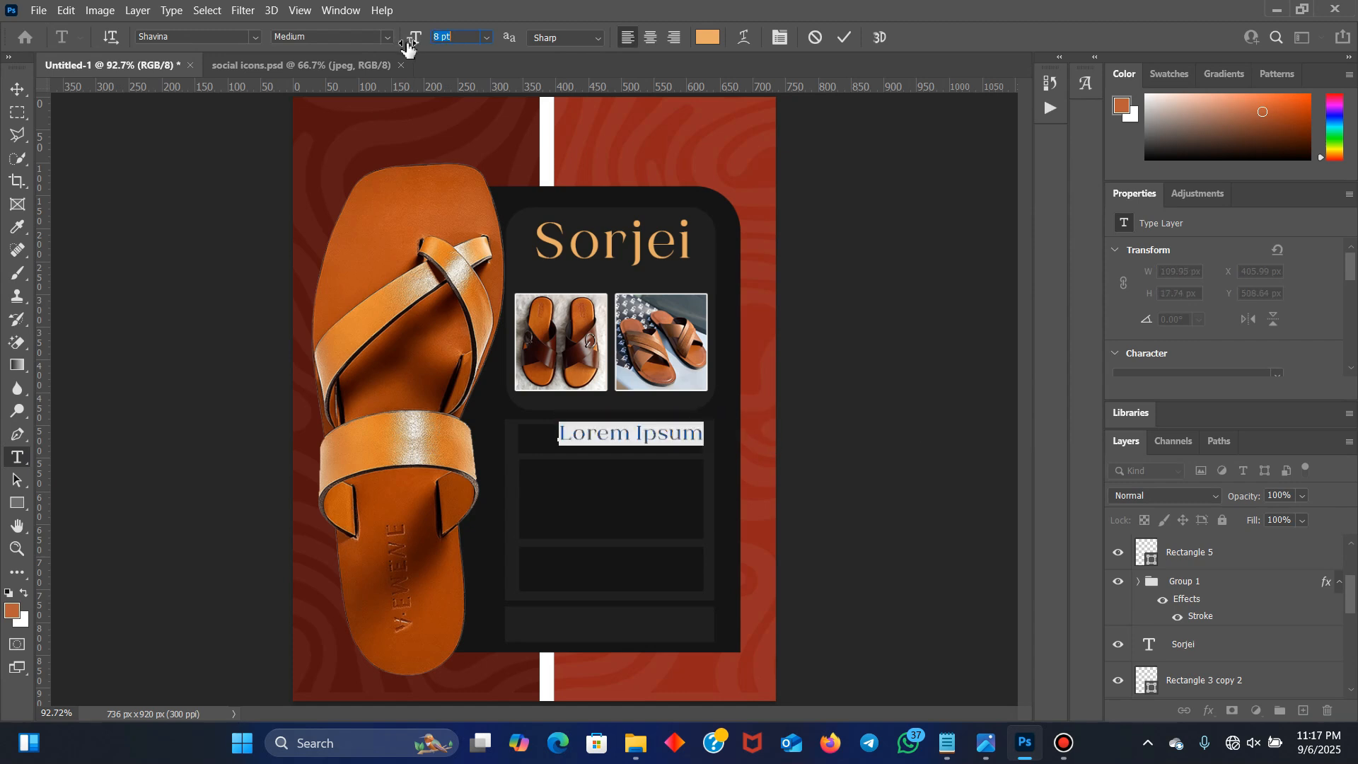
pyautogui.click(252, 39)
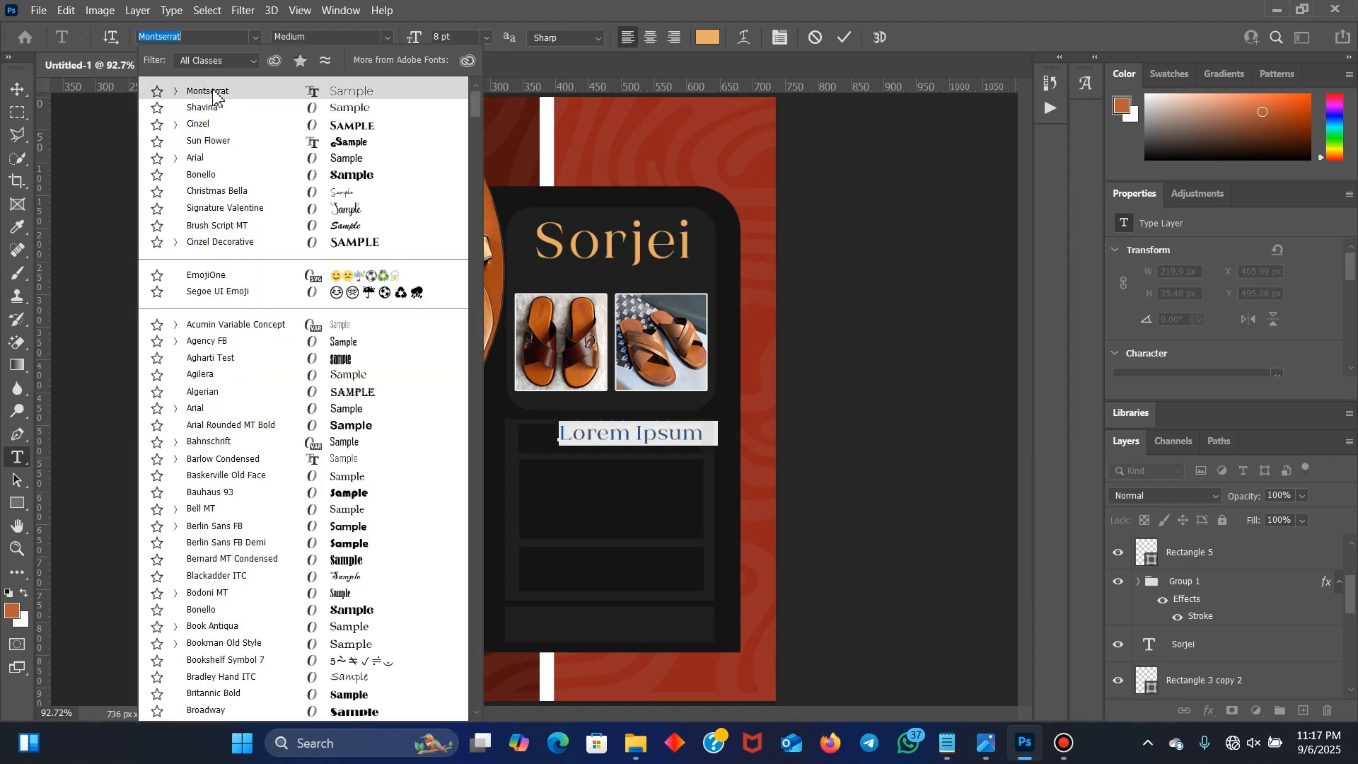
pyautogui.click(213, 87)
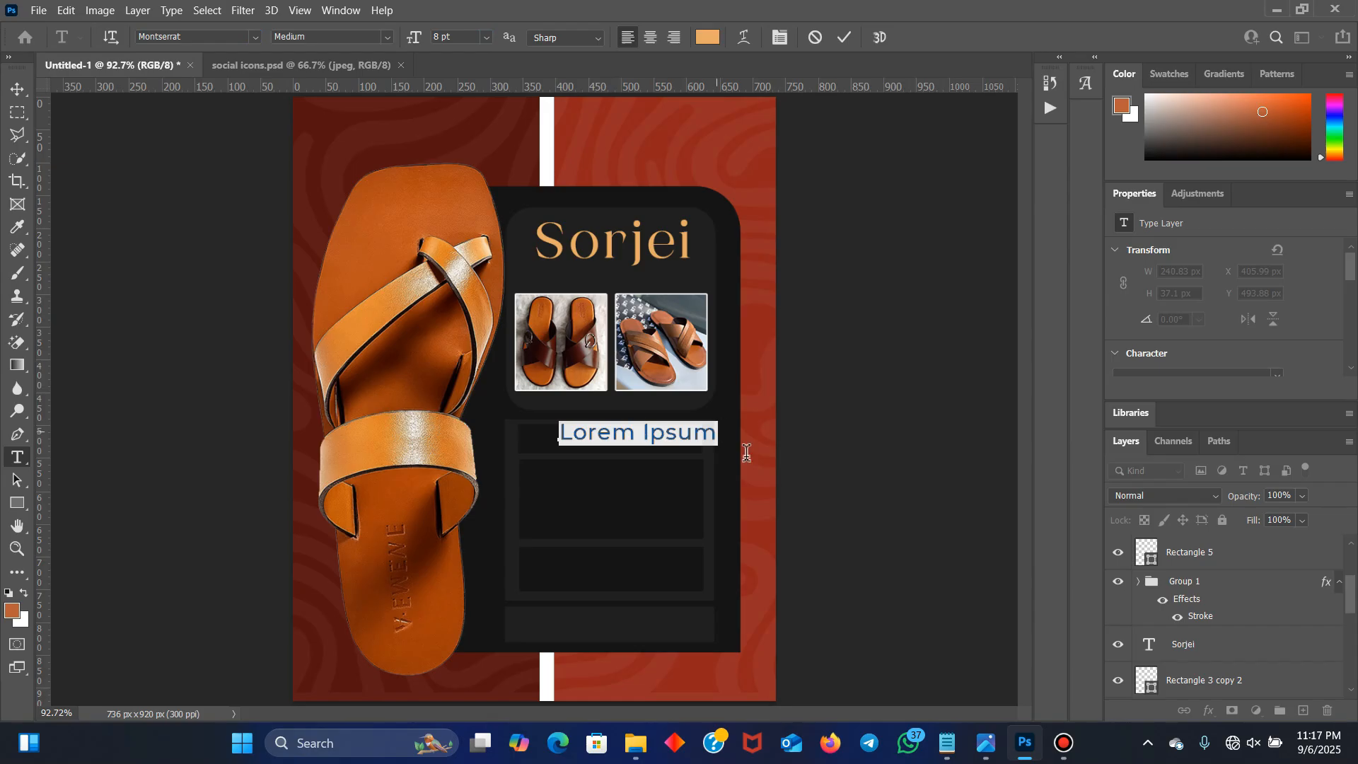
# Copy OUR SERVICES from the Notepad notes and replace the placeholder text with it
pyautogui.click(948, 743)
pyautogui.moveTo(697, 227); pyautogui.dragTo(602, 237)
pyautogui.hotkey('ctrl', 'c')
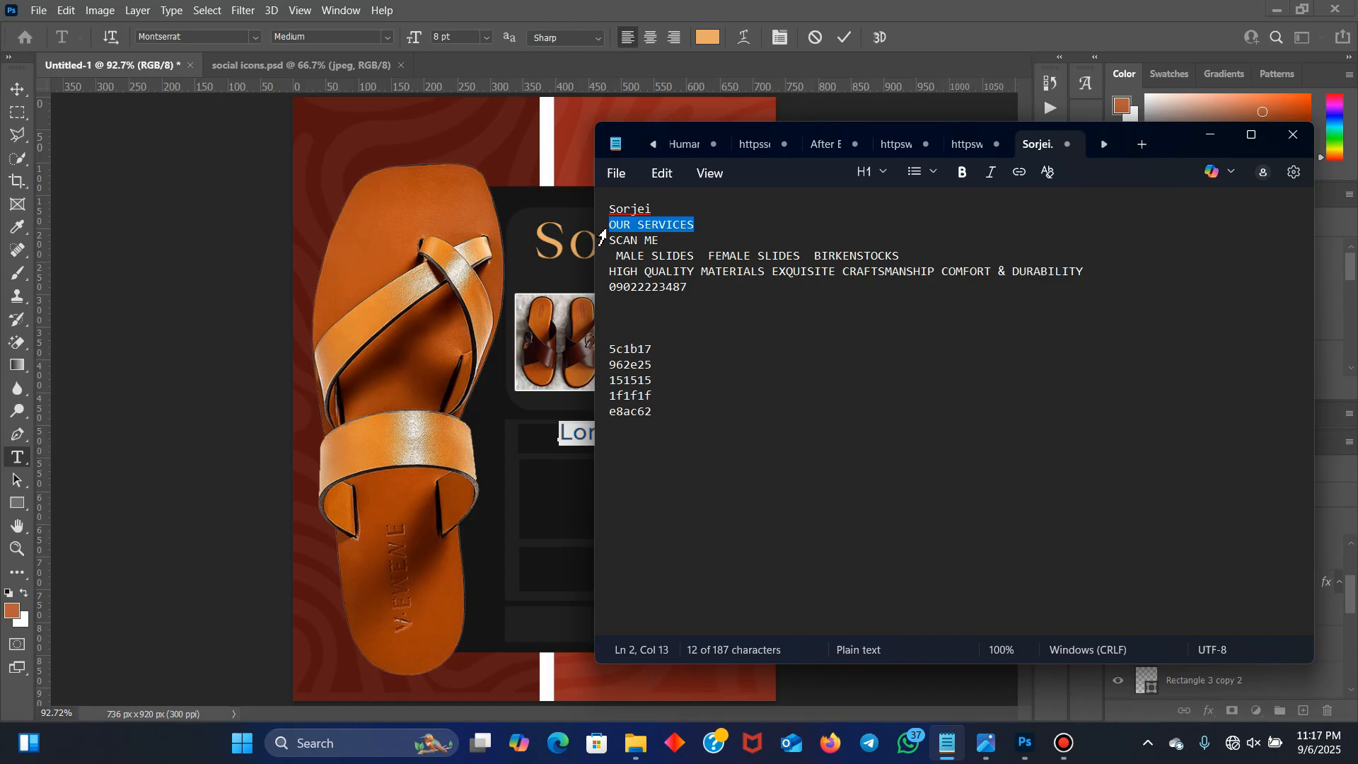
pyautogui.click(1212, 135)
pyautogui.press('BackSpace')
pyautogui.hotkey('ctrl', 'v')
pyautogui.hotkey('ctrl', 'a')
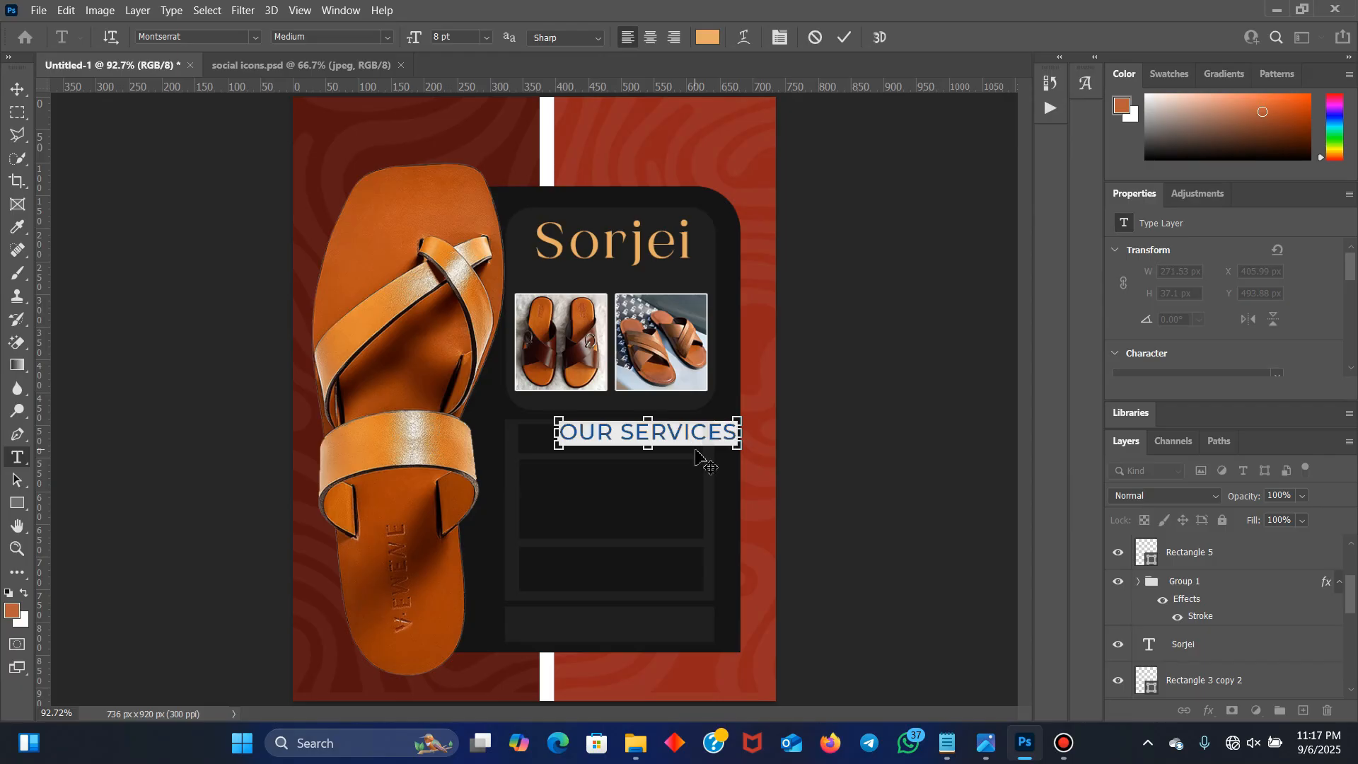
# Set the OUR SERVICES text to white (ffffff) at 5 pt and commit it
pyautogui.click(707, 37)
pyautogui.write('ffffff')
pyautogui.click(1256, 106)
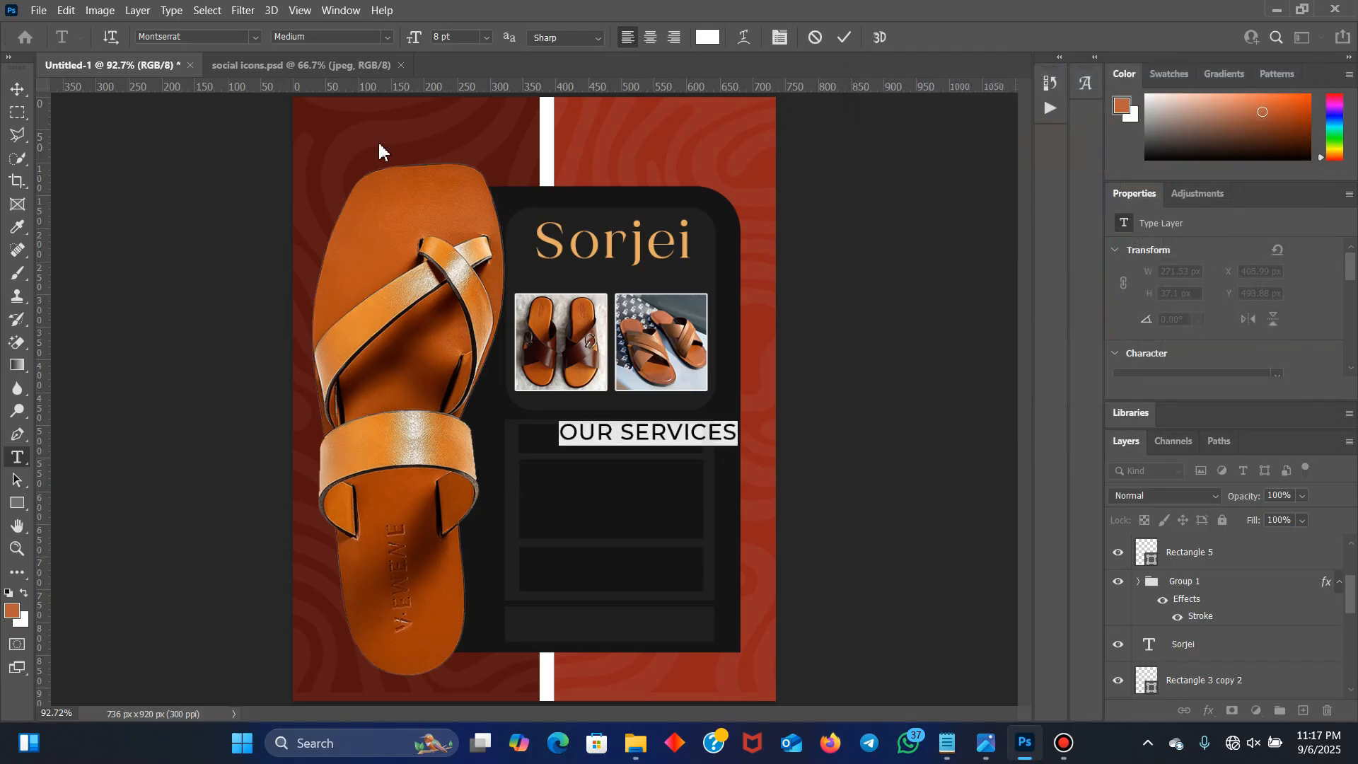
pyautogui.moveTo(419, 39); pyautogui.dragTo(419, 38)
pyautogui.click(843, 37)
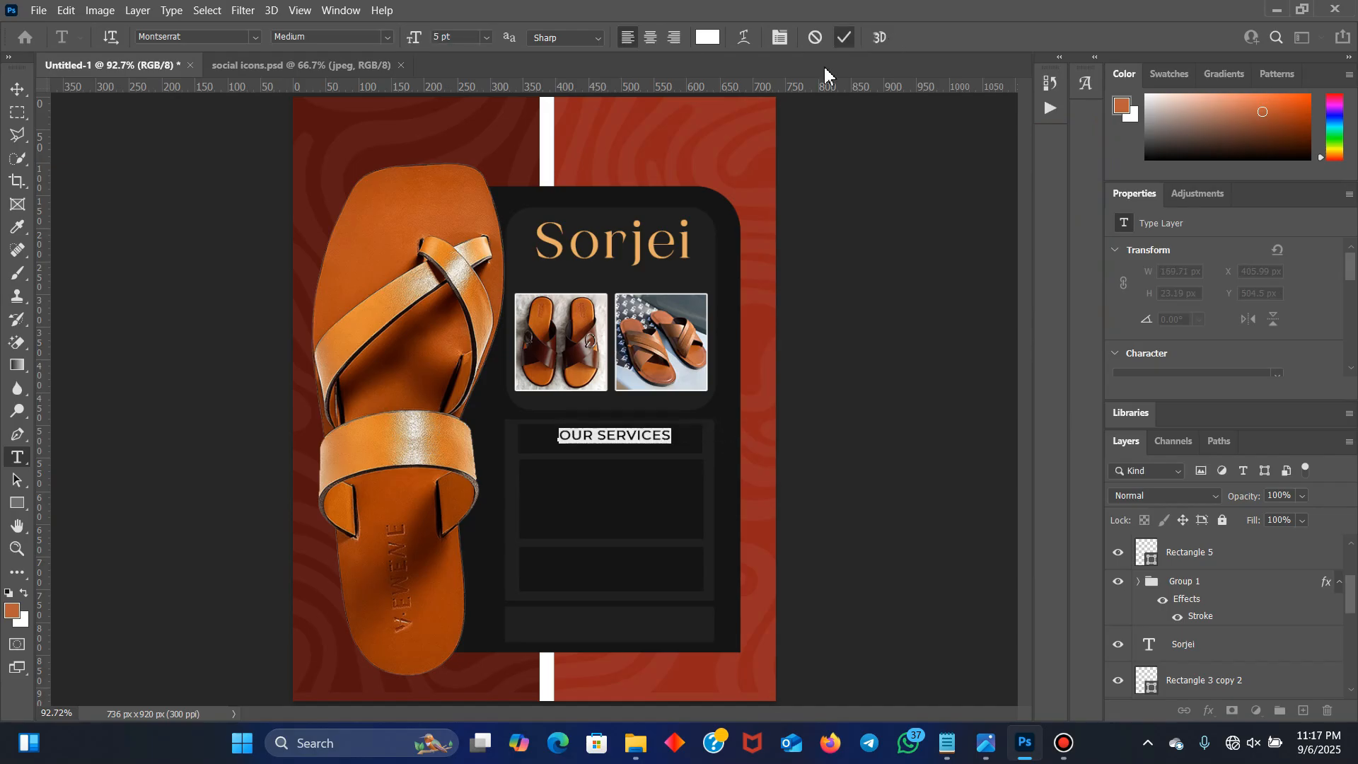
# Centre OUR SERVICES on the uppermost dark bar and place a duplicate in the upper part of the middle bar
pyautogui.click(17, 89)
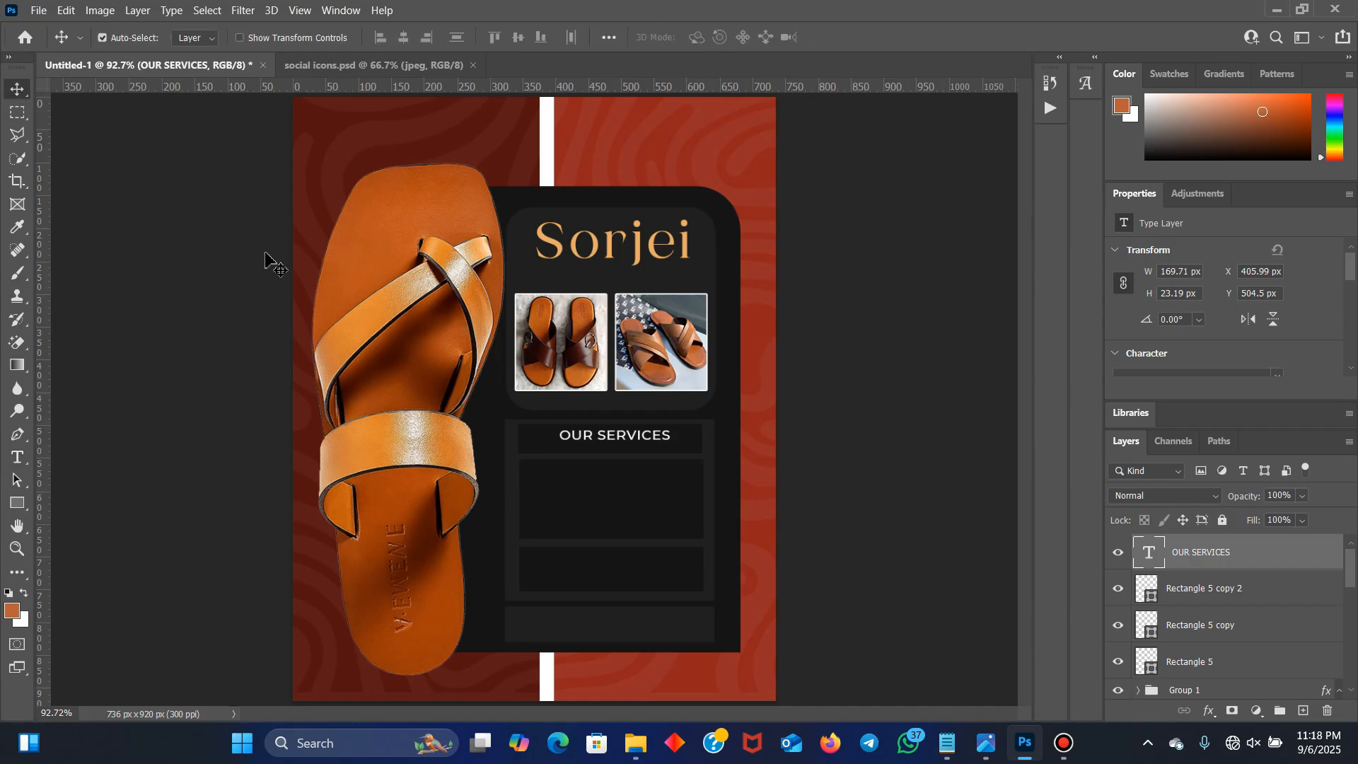
pyautogui.moveTo(613, 439); pyautogui.dragTo(611, 443)
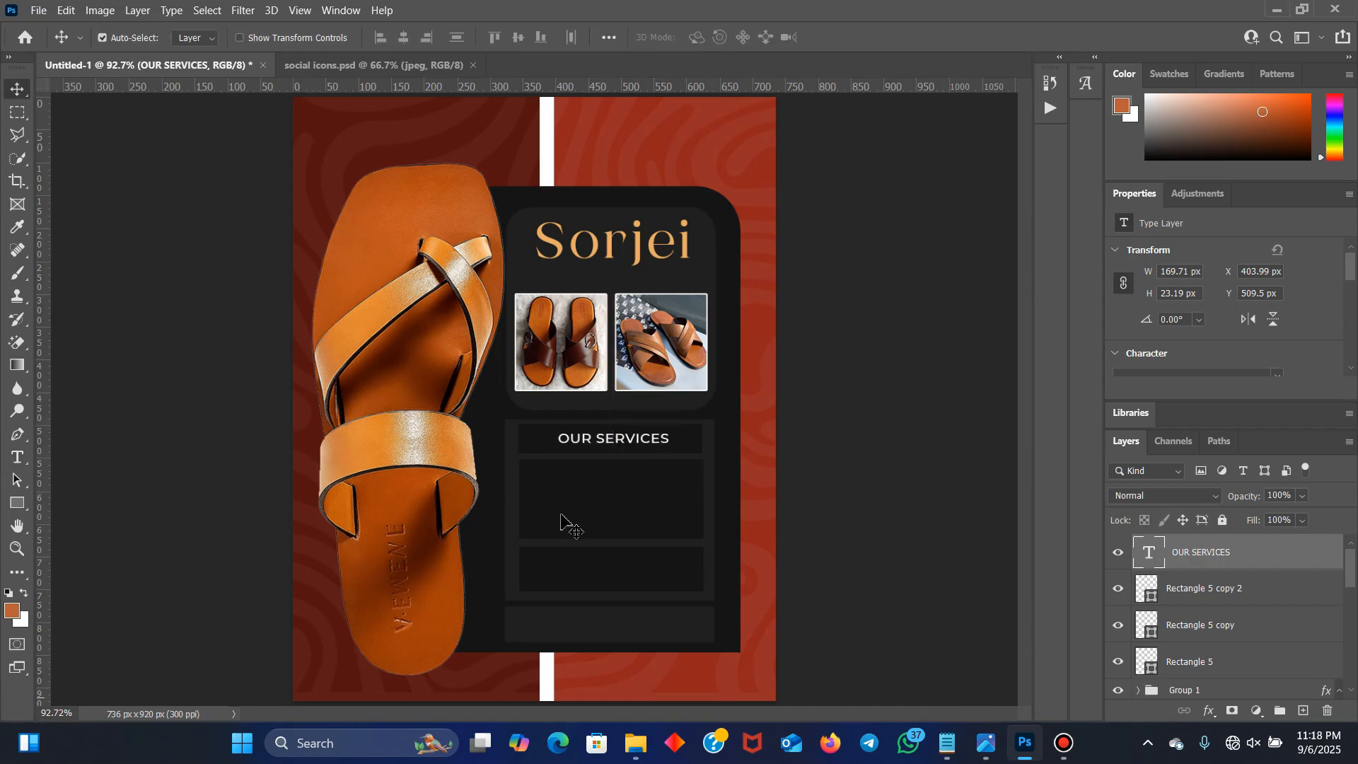
pyautogui.moveTo(622, 442); pyautogui.dragTo(628, 483)
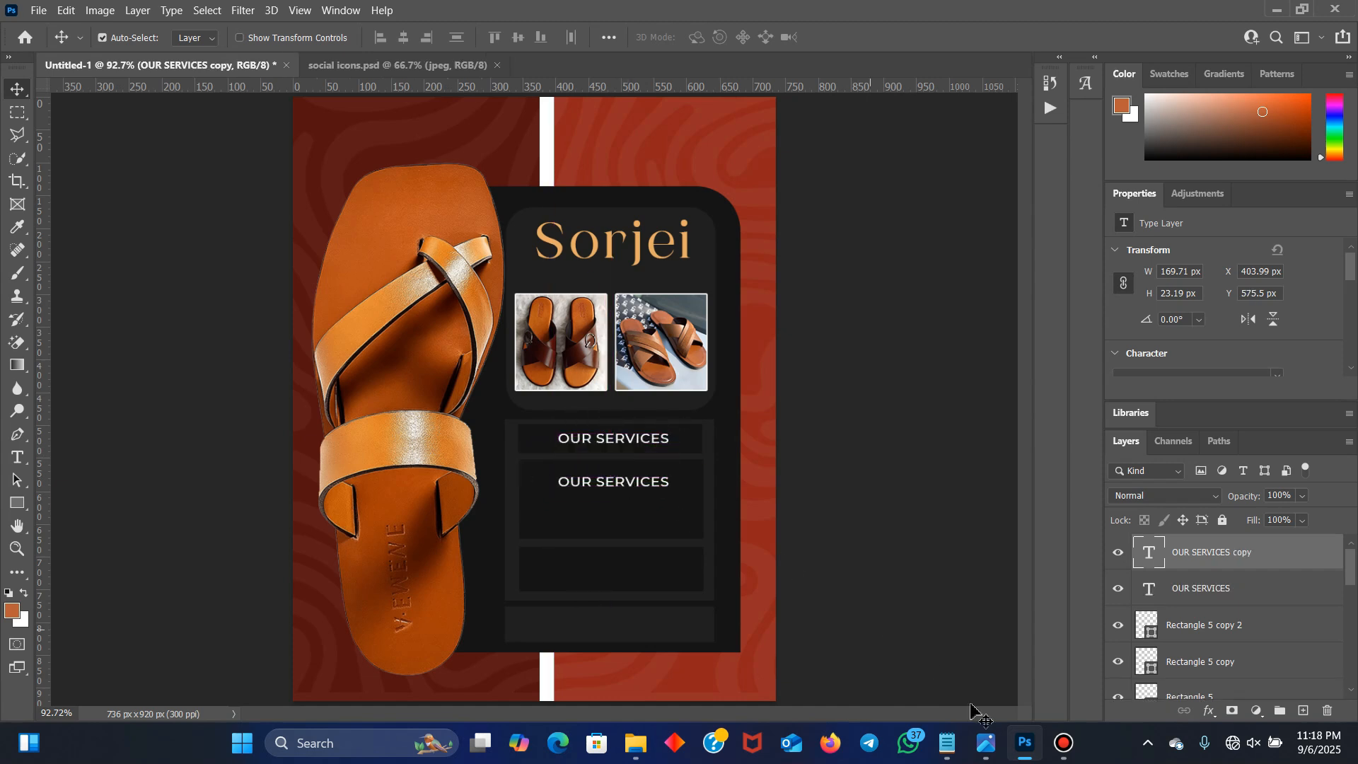
# Copy the MALE SLIDES, FEMALE SLIDES, BIRKENSTOCKS line from the Notepad notes and replace the duplicated OUR SERVICES text in the middle bar
pyautogui.click(986, 743)
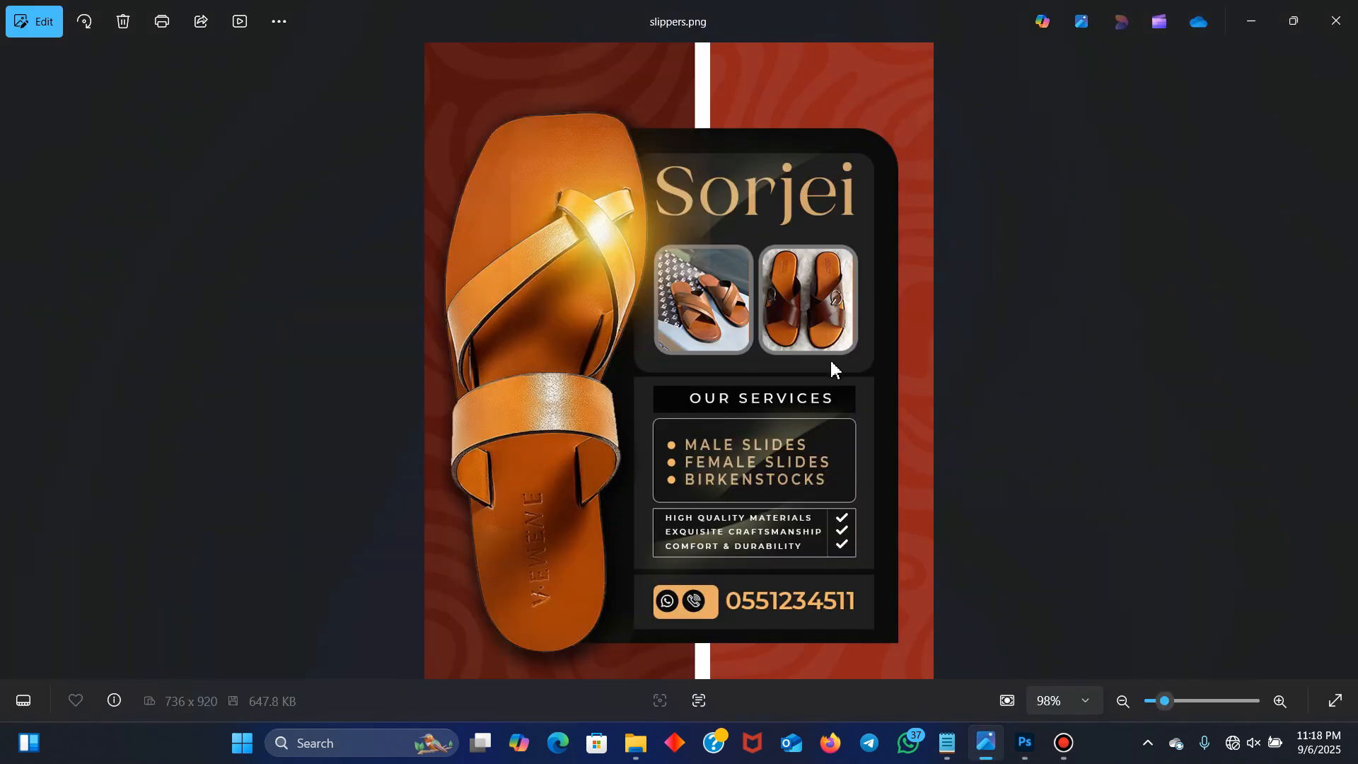
pyautogui.click(1022, 750)
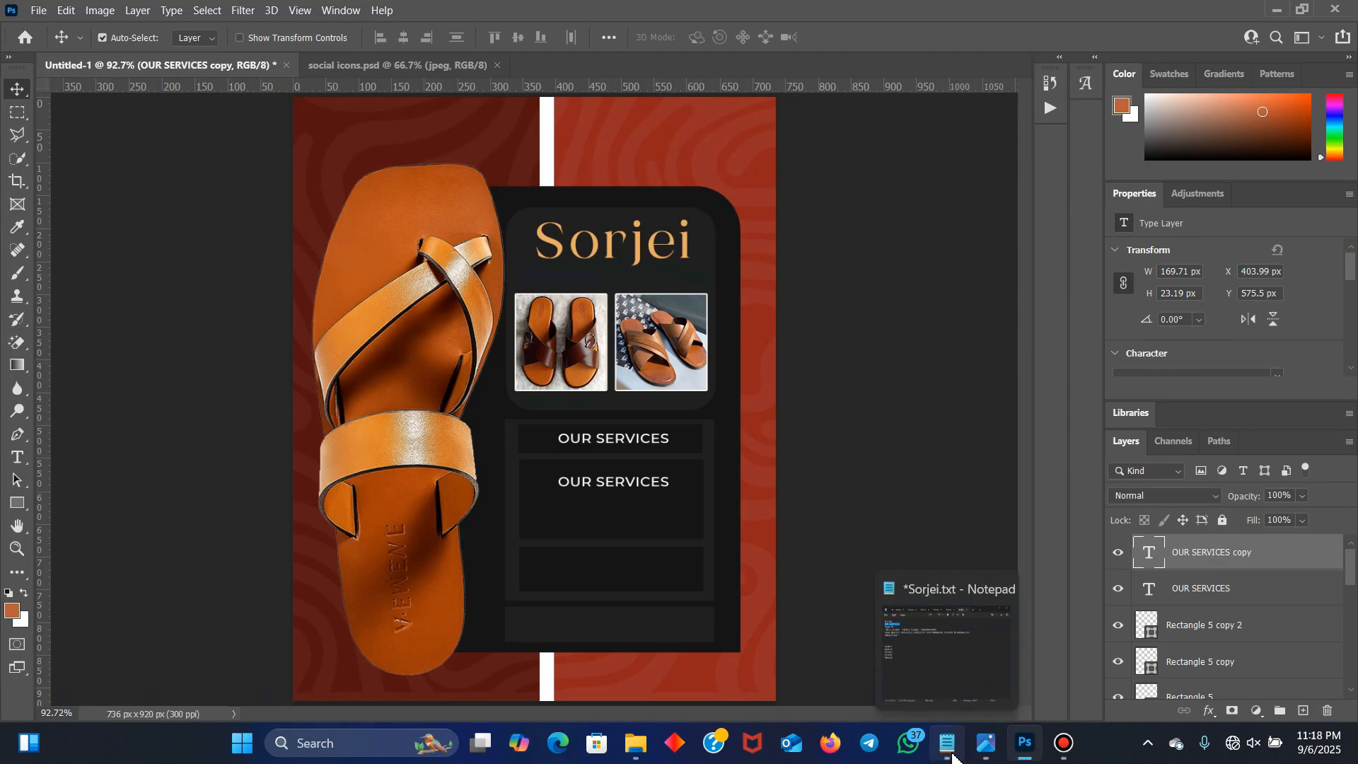
pyautogui.click(949, 744)
pyautogui.moveTo(613, 255); pyautogui.dragTo(980, 258)
pyautogui.hotkey('ctrl', 'c')
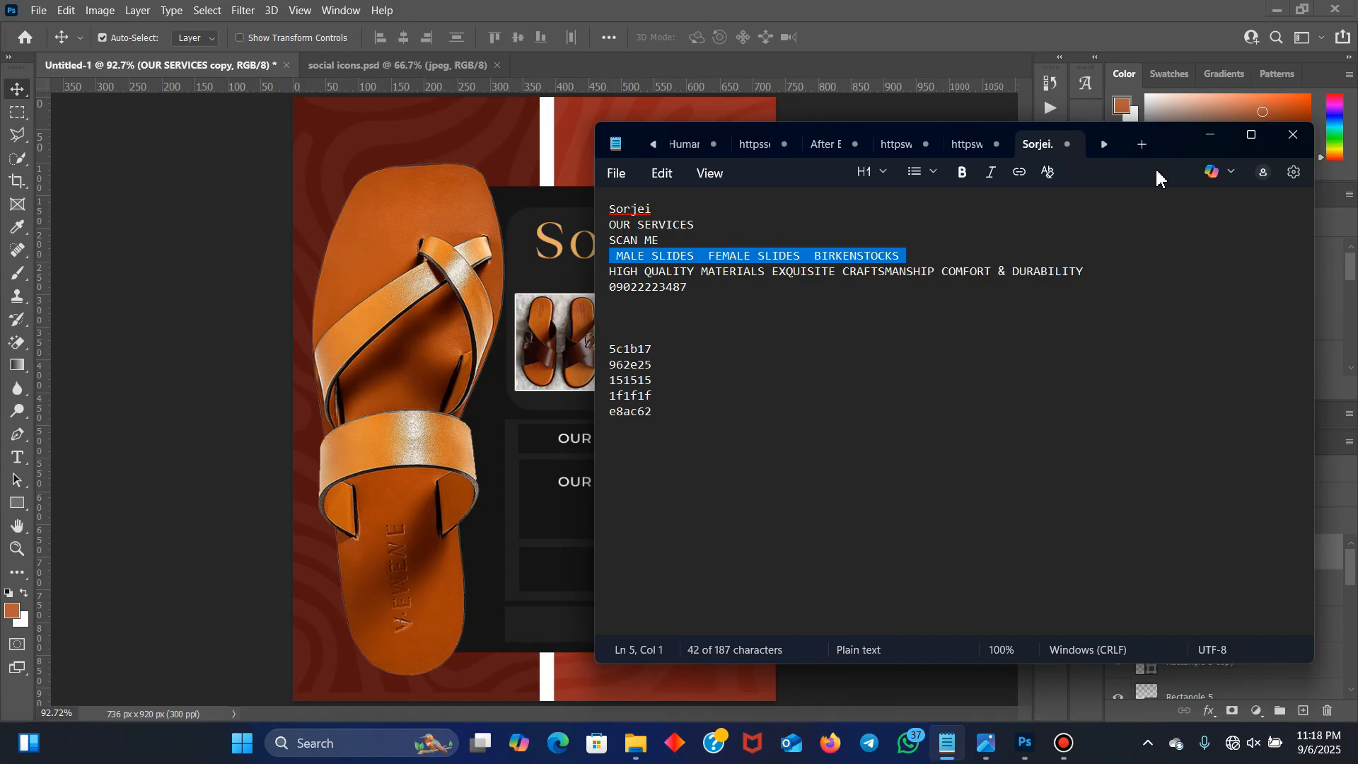
pyautogui.click(1210, 134)
pyautogui.doubleClick(639, 477)
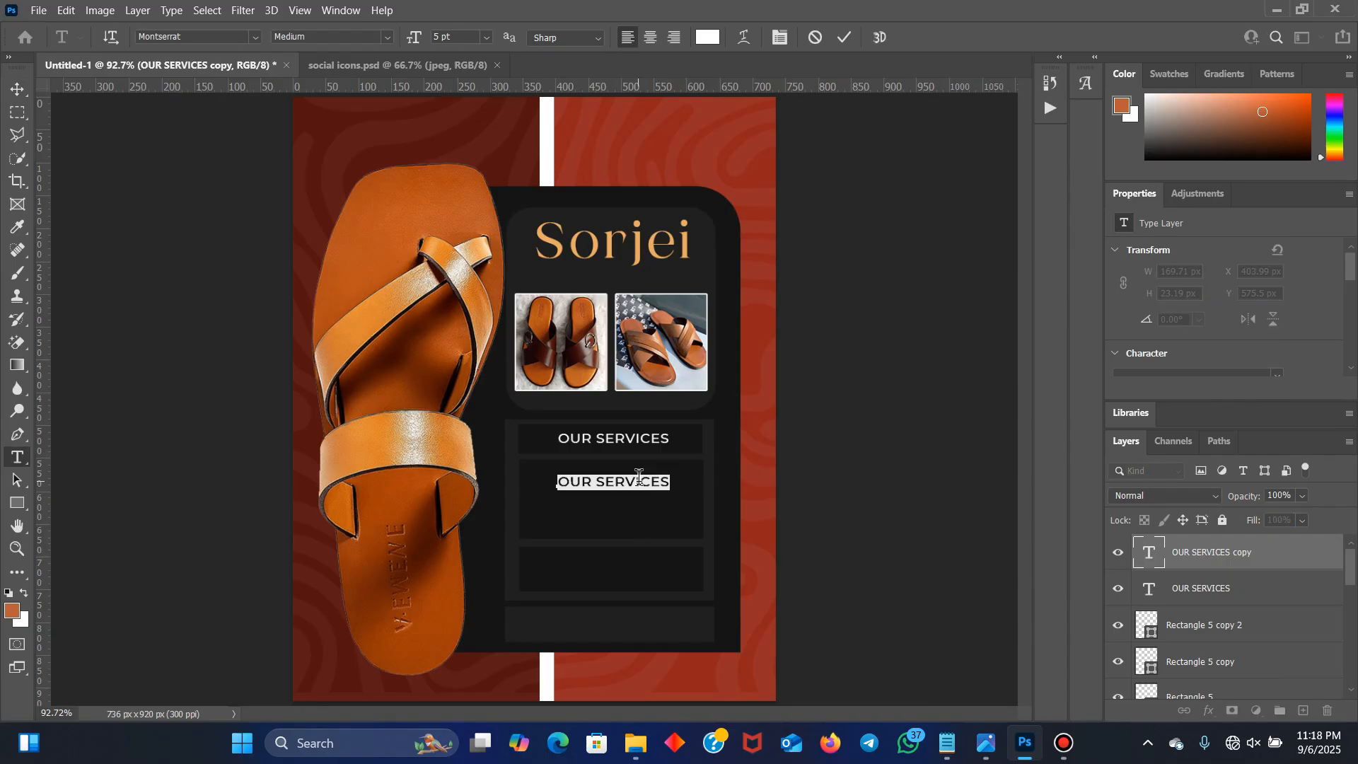
pyautogui.hotkey('ctrl', 'v')
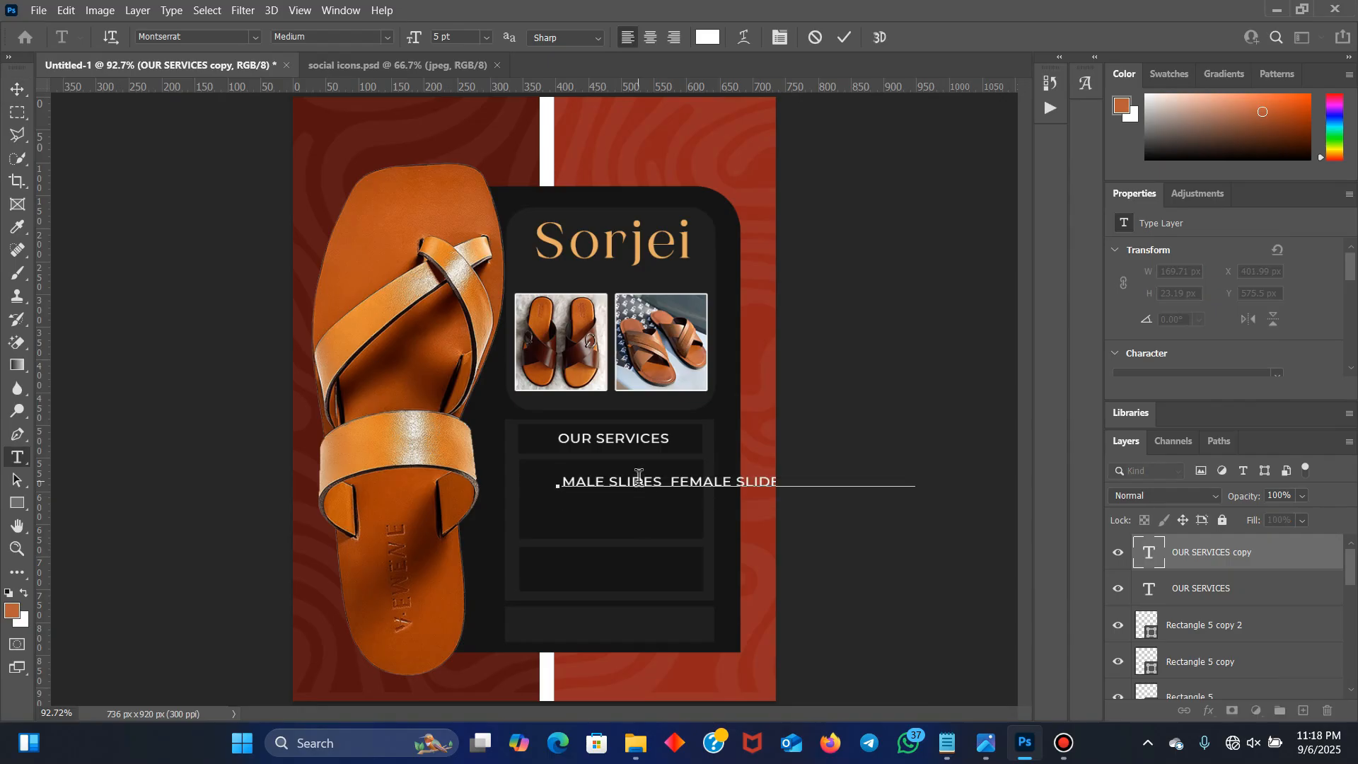
# Break the pasted services text into three lines, removing the leading spaces before FEMALE SLIDES and BIRKENSTOCKS, and commit it
pyautogui.press('Return')
pyautogui.click(683, 500)
pyautogui.press('Return')
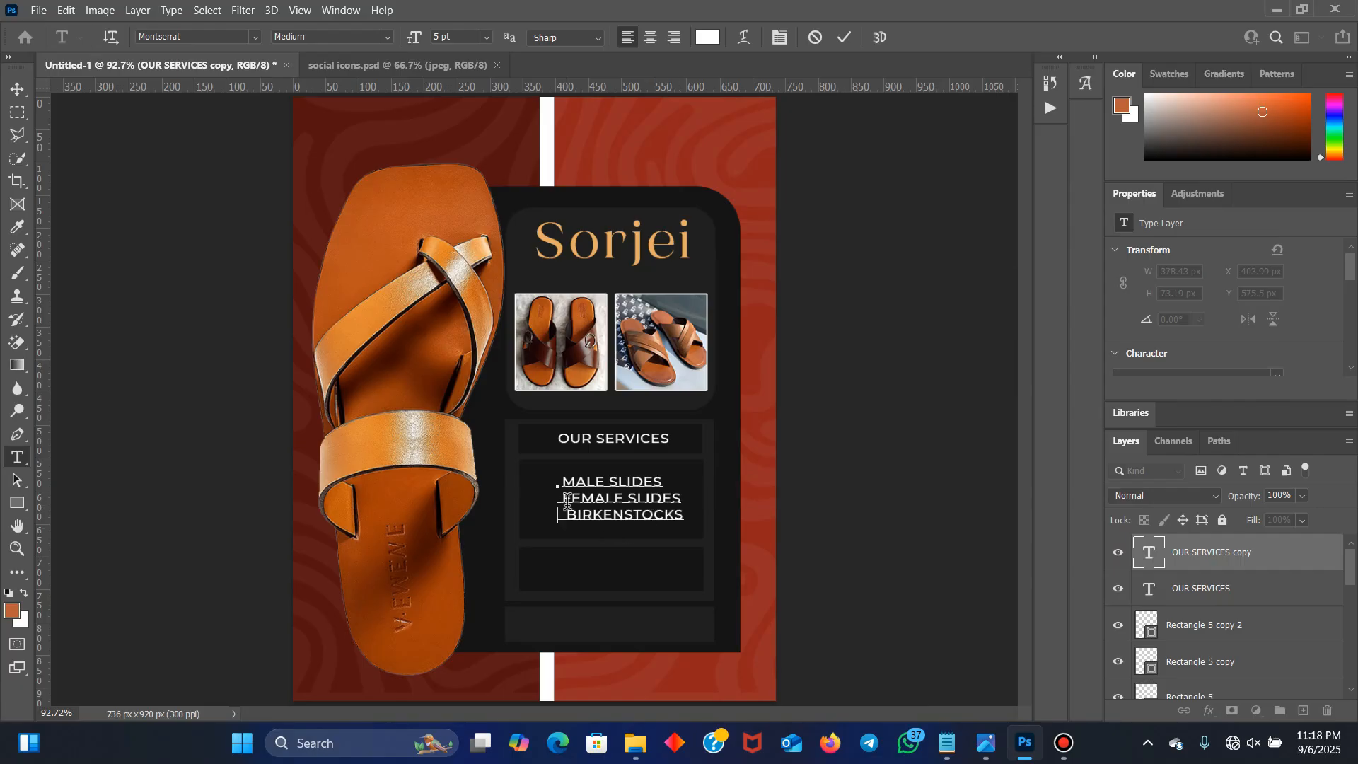
pyautogui.press('Delete')
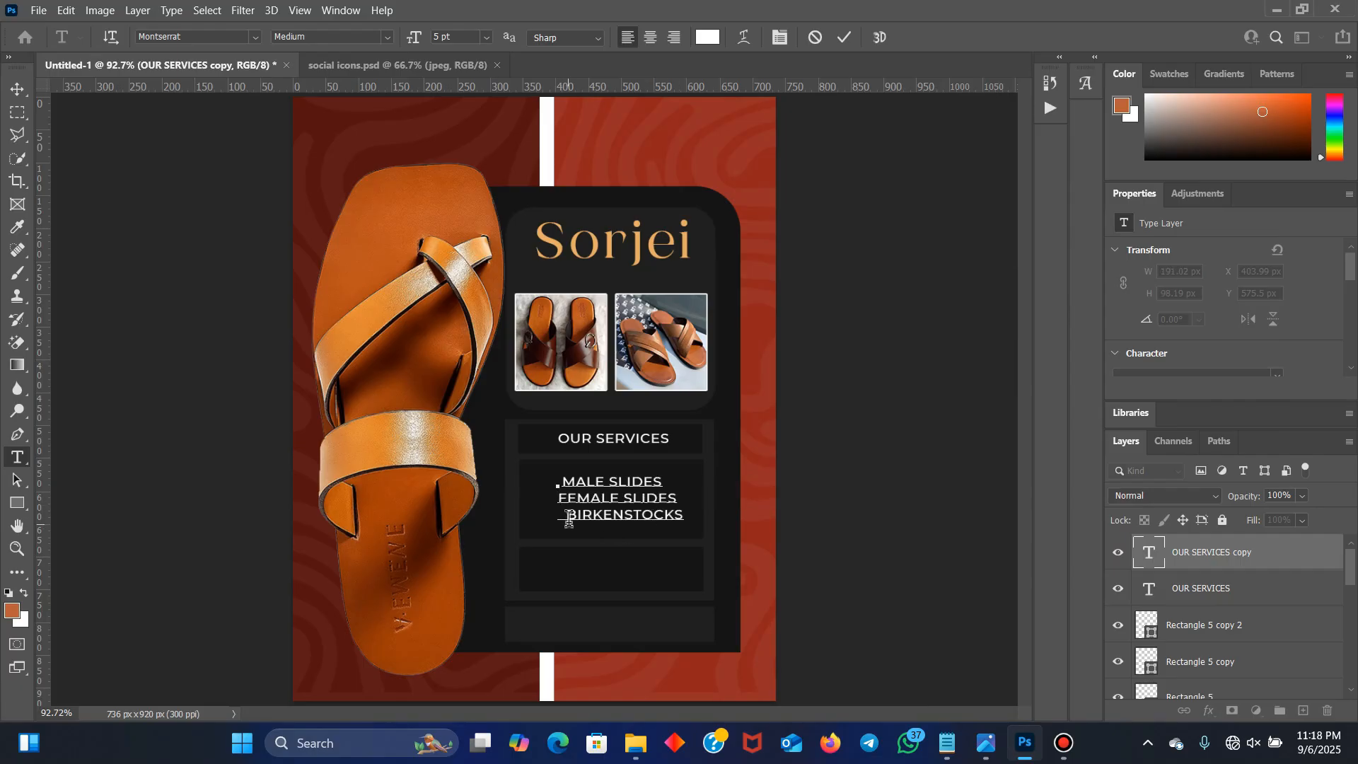
pyautogui.press('BackSpace')
pyautogui.press('Delete')
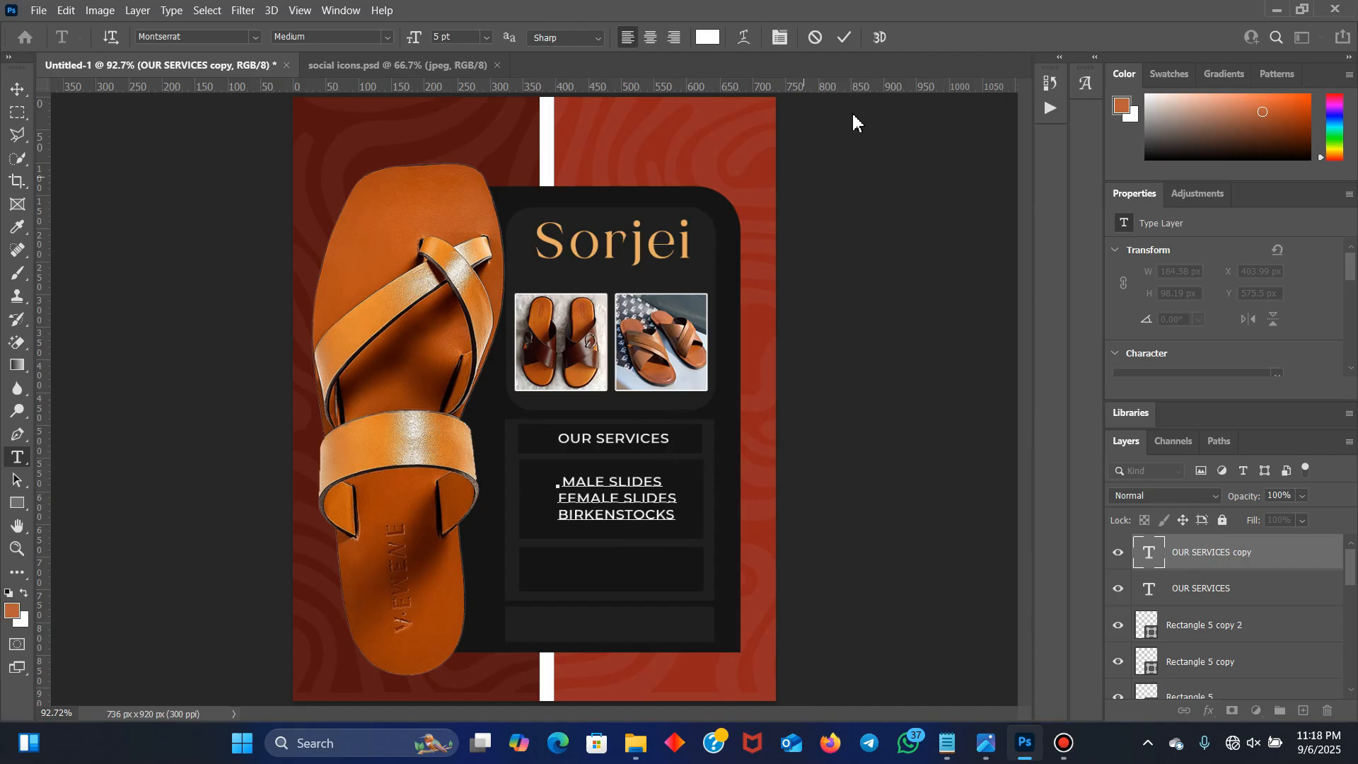
pyautogui.click(846, 40)
# Nudge the services list slightly left and remove the leading space before MALE SLIDES
pyautogui.press('v')
pyautogui.moveTo(606, 488); pyautogui.dragTo(602, 488)
pyautogui.doubleClick(556, 486)
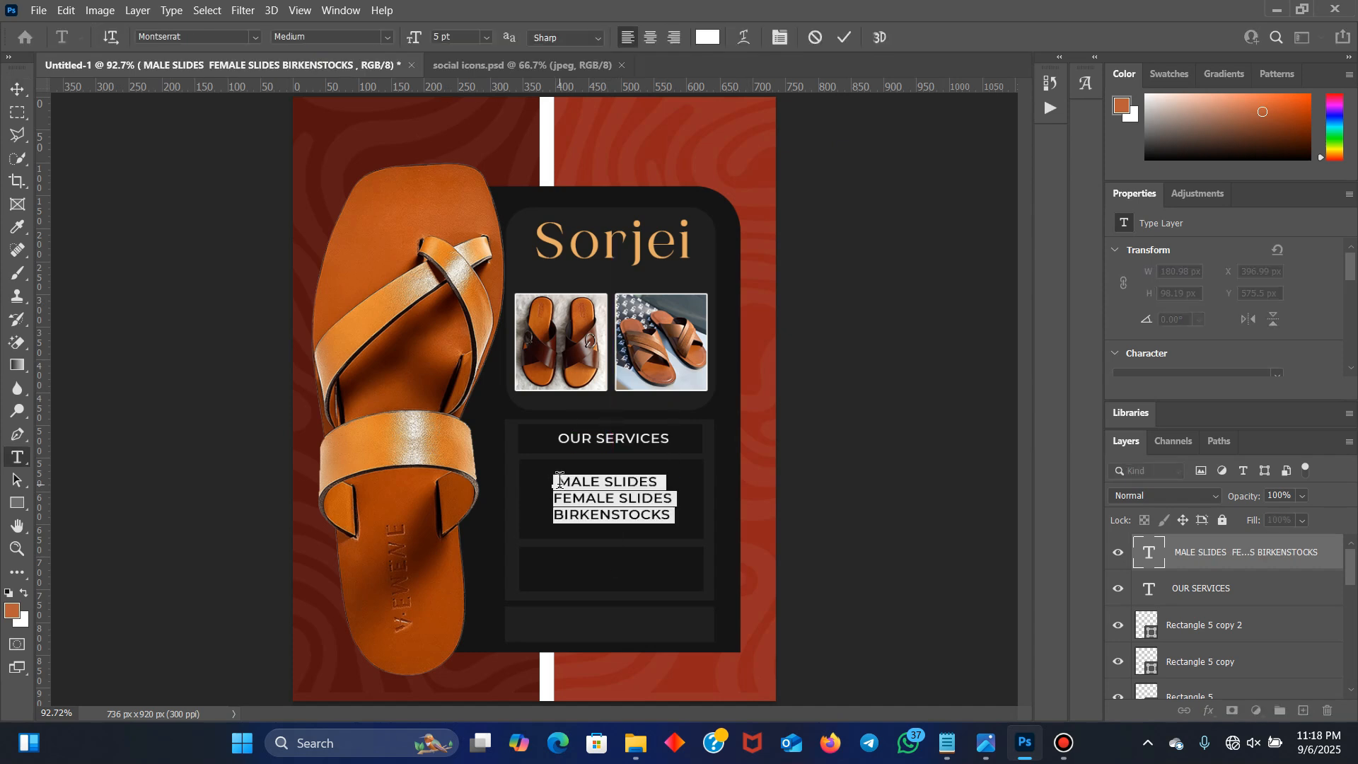
pyautogui.click(559, 483)
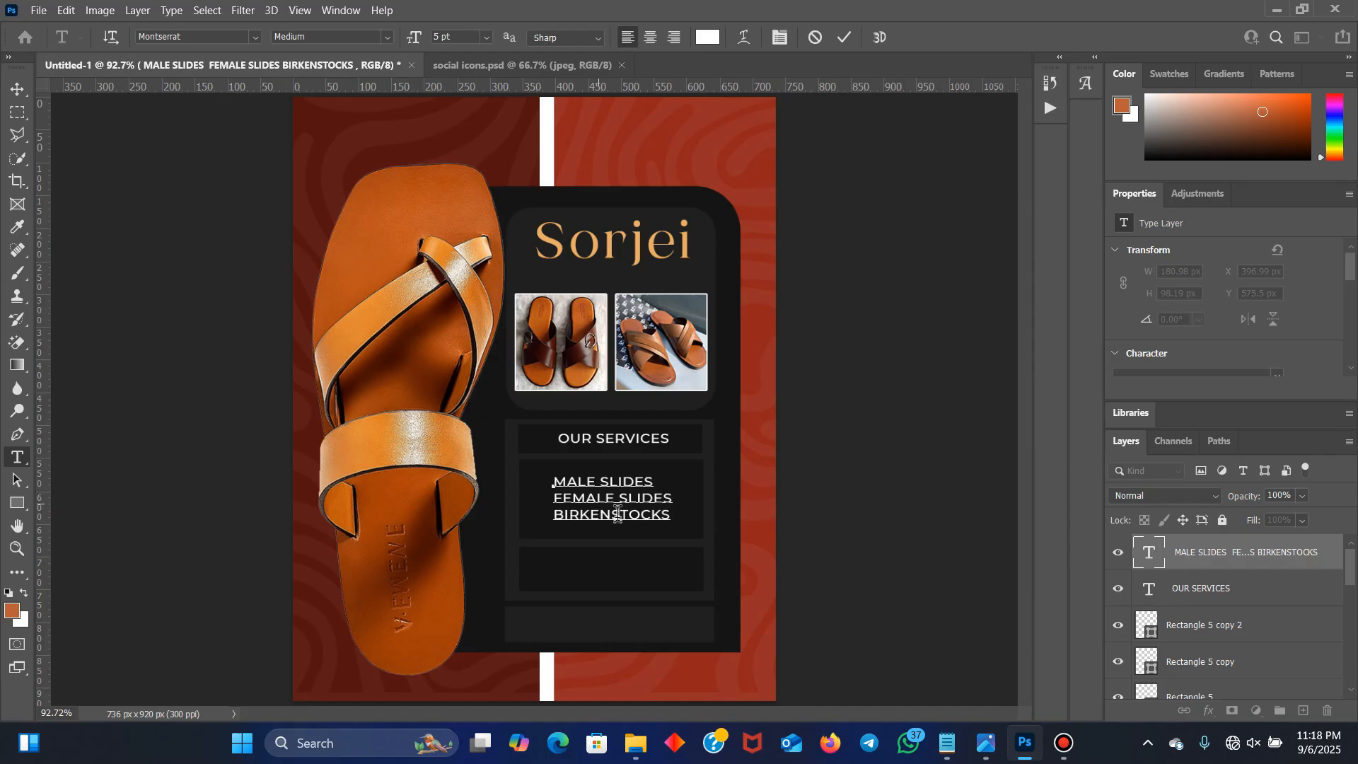
# Set the leading of the whole services list to 7 pt, commit it and reposition the list within the middle bar
pyautogui.hotkey('ctrl', 'a')
pyautogui.scroll(-2, 1225, 293)
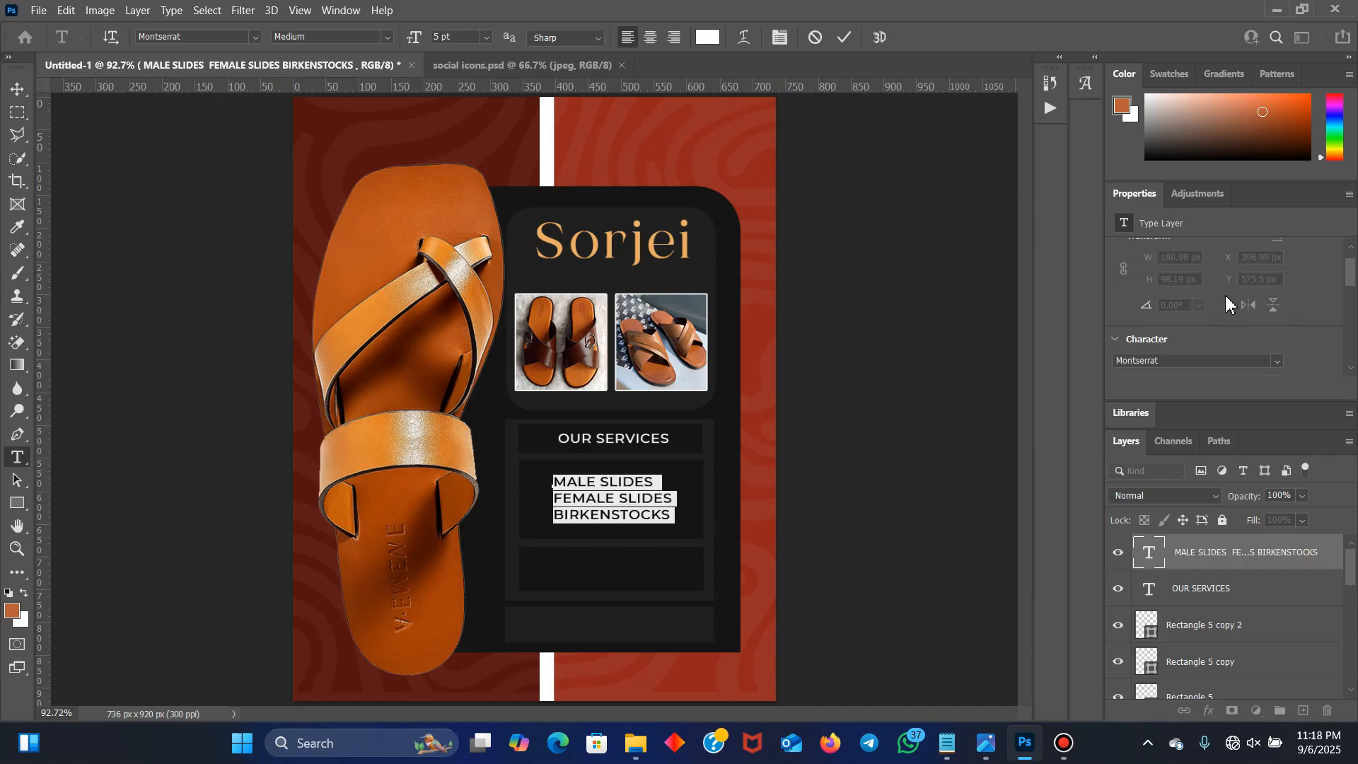
pyautogui.scroll(-1, 1213, 328)
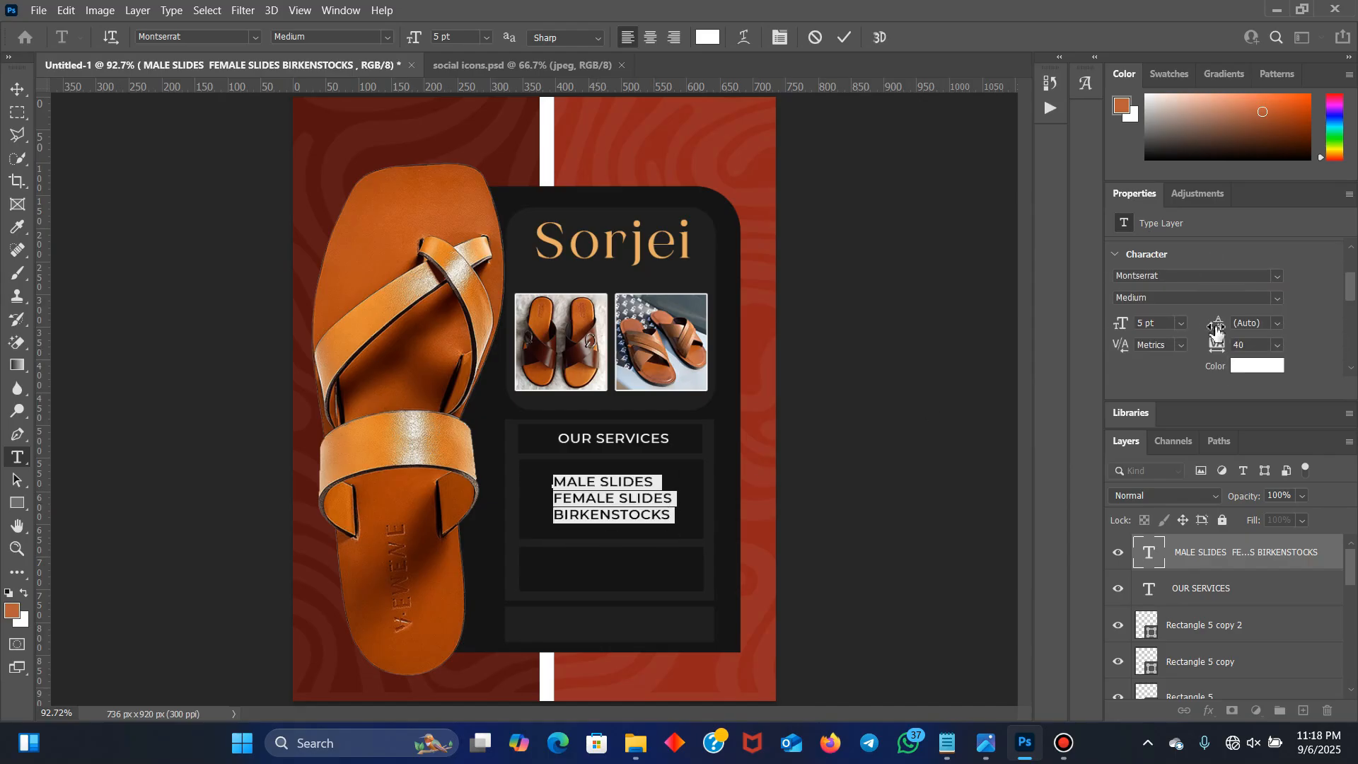
pyautogui.click(1217, 325)
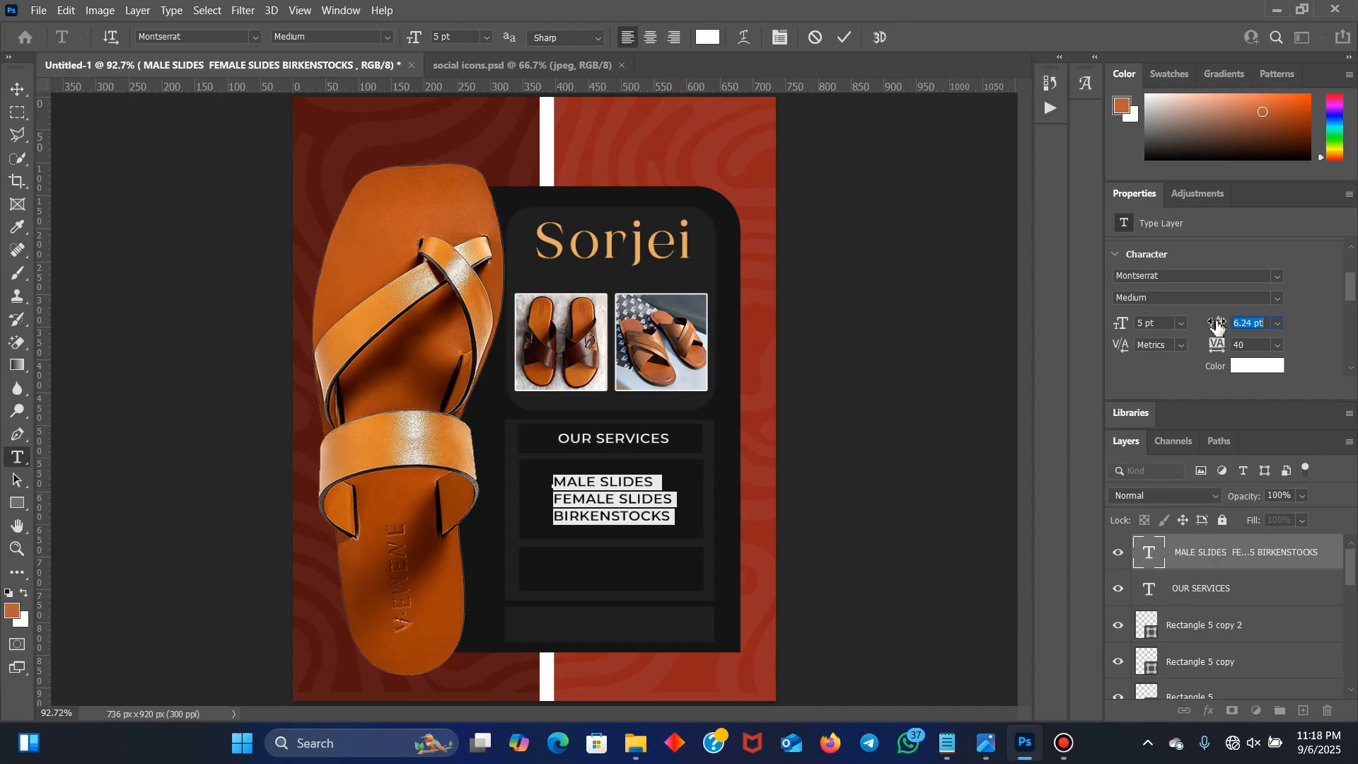
pyautogui.moveTo(1217, 325); pyautogui.dragTo(1221, 324)
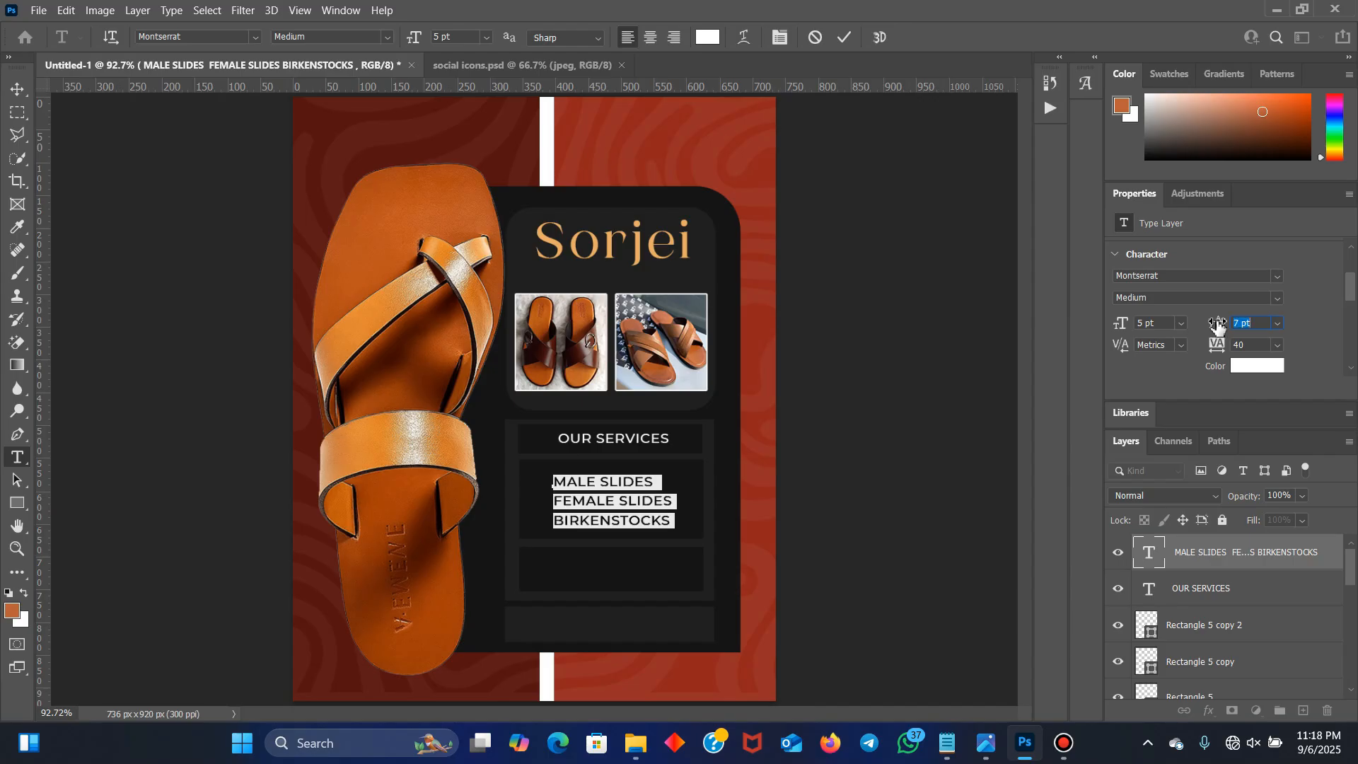
pyautogui.click(846, 38)
pyautogui.press('v')
pyautogui.moveTo(582, 479); pyautogui.dragTo(576, 485)
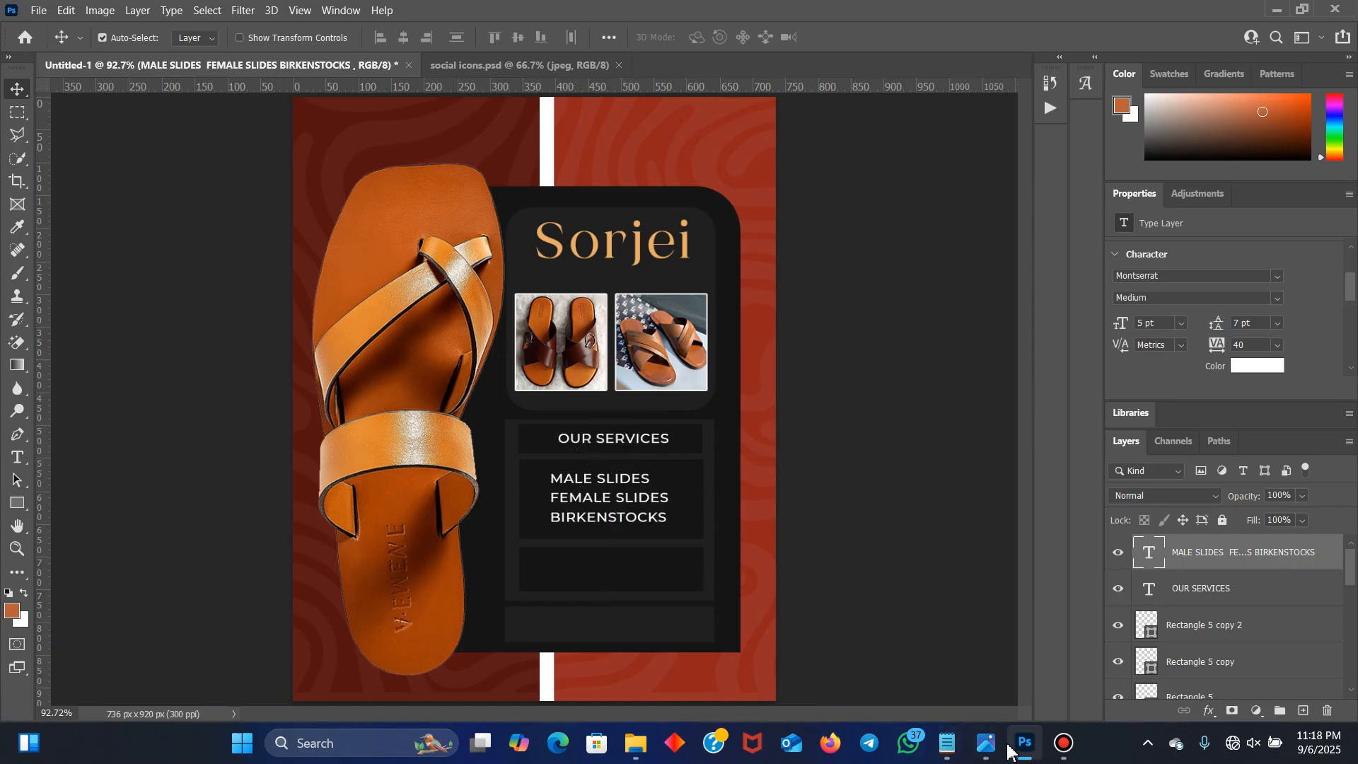
# Look up the gold hex code in the Notepad notes and recolour the three-line services list to e8ac62
pyautogui.click(948, 744)
pyautogui.moveTo(653, 413); pyautogui.dragTo(619, 416)
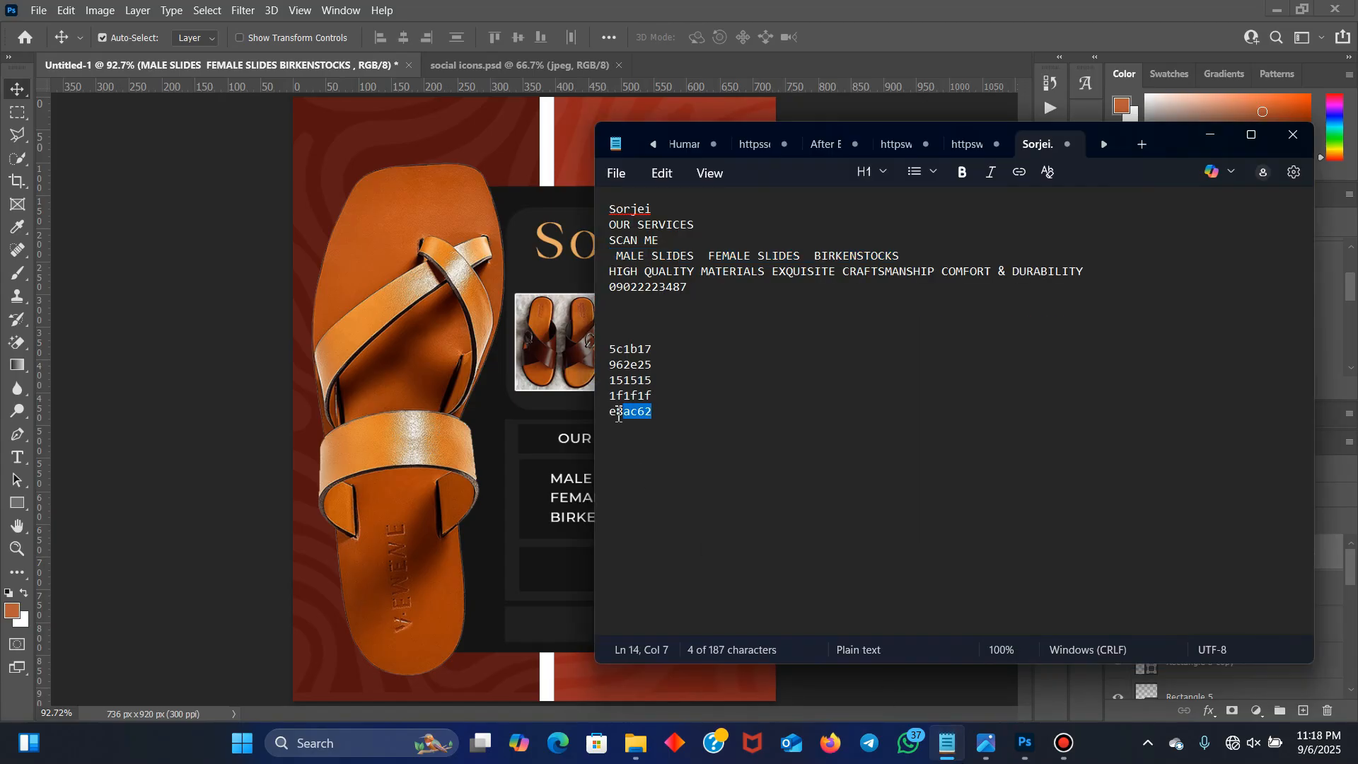
pyautogui.click(1212, 133)
pyautogui.doubleClick(627, 488)
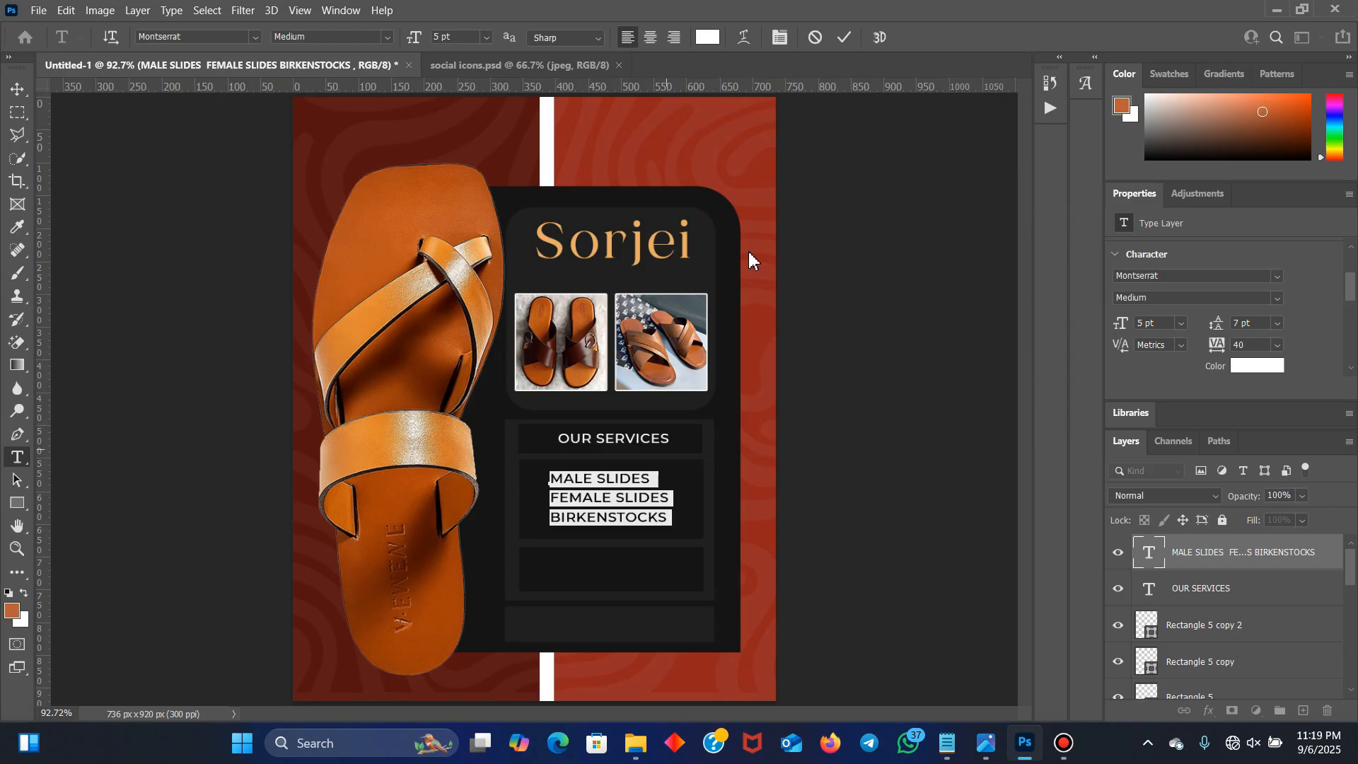
pyautogui.click(708, 37)
pyautogui.write('e8ac62')
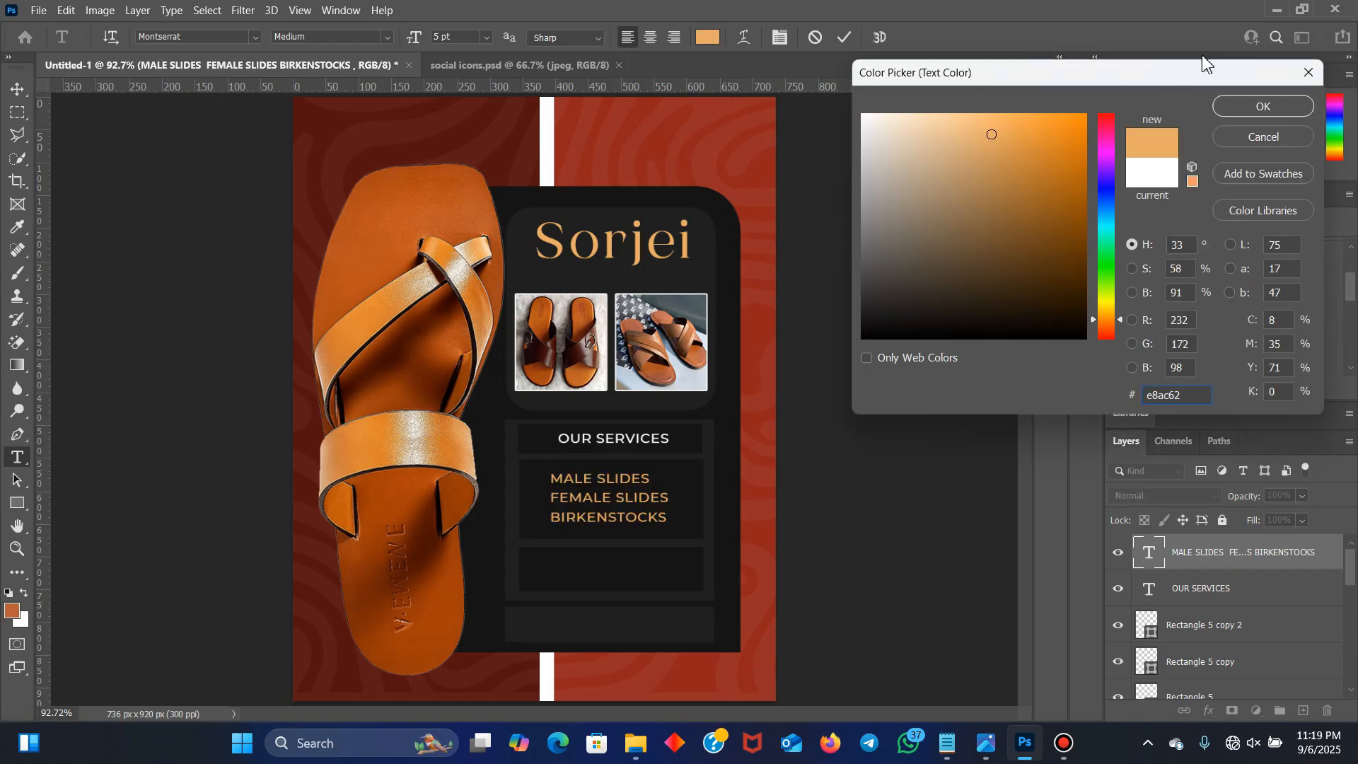
pyautogui.click(1264, 107)
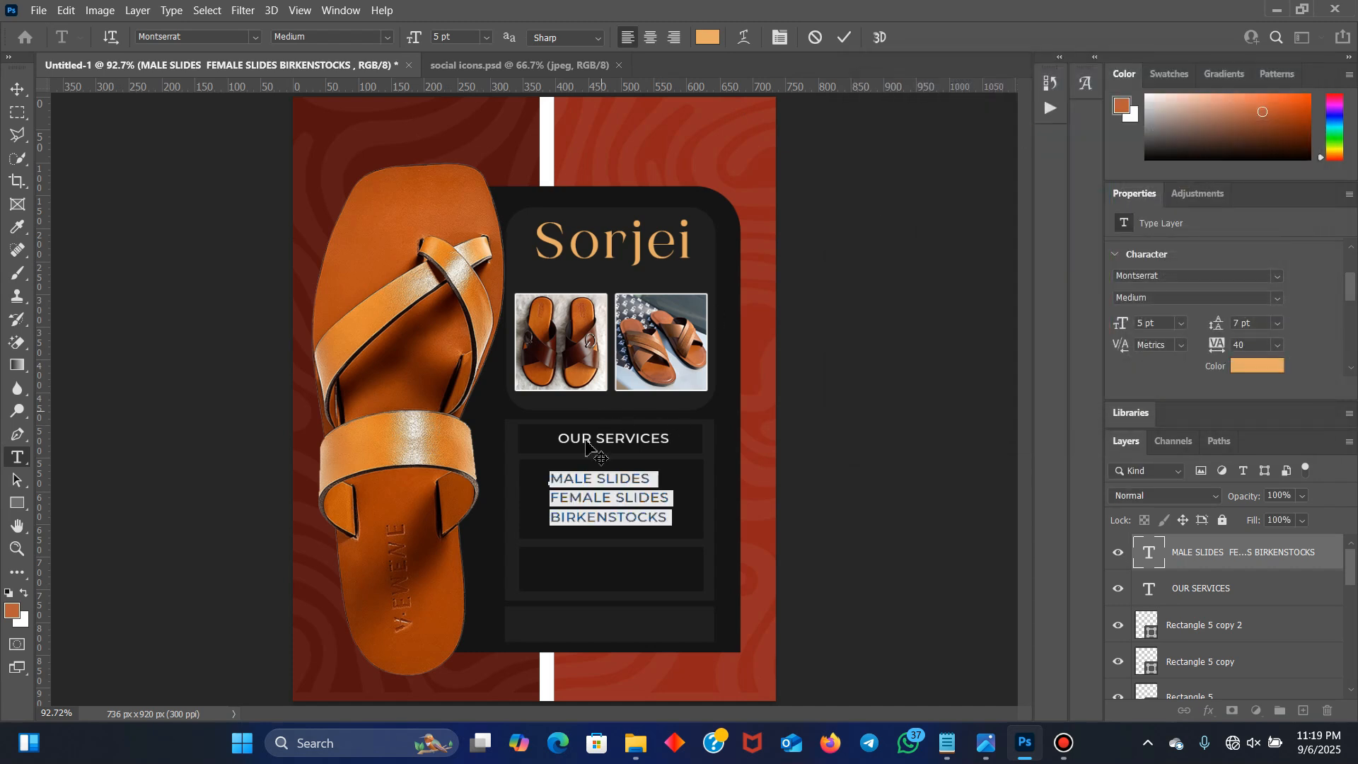
pyautogui.click(843, 37)
pyautogui.press('v')
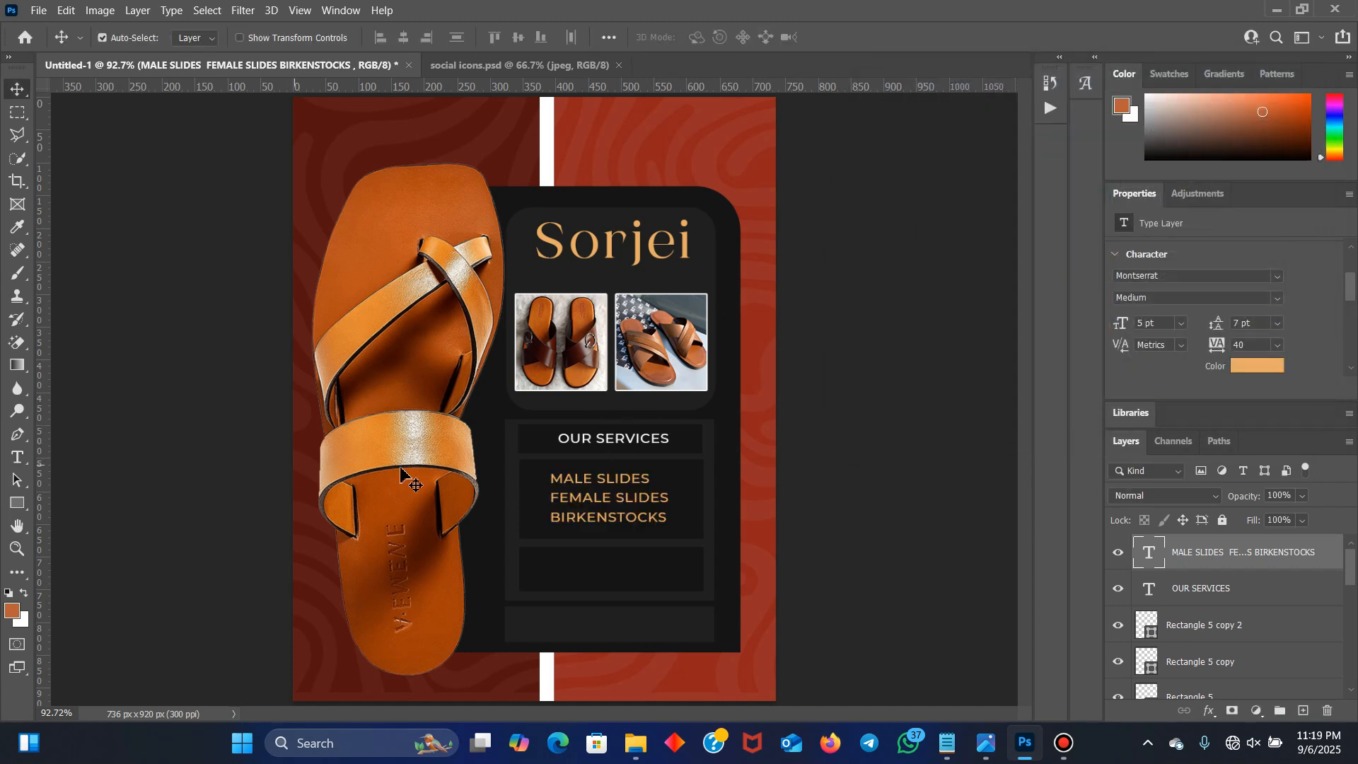
# With nothing selected, draw a bullet circle about 16 px wide with the Ellipse tool just left of MALE SLIDES
pyautogui.click(145, 511)
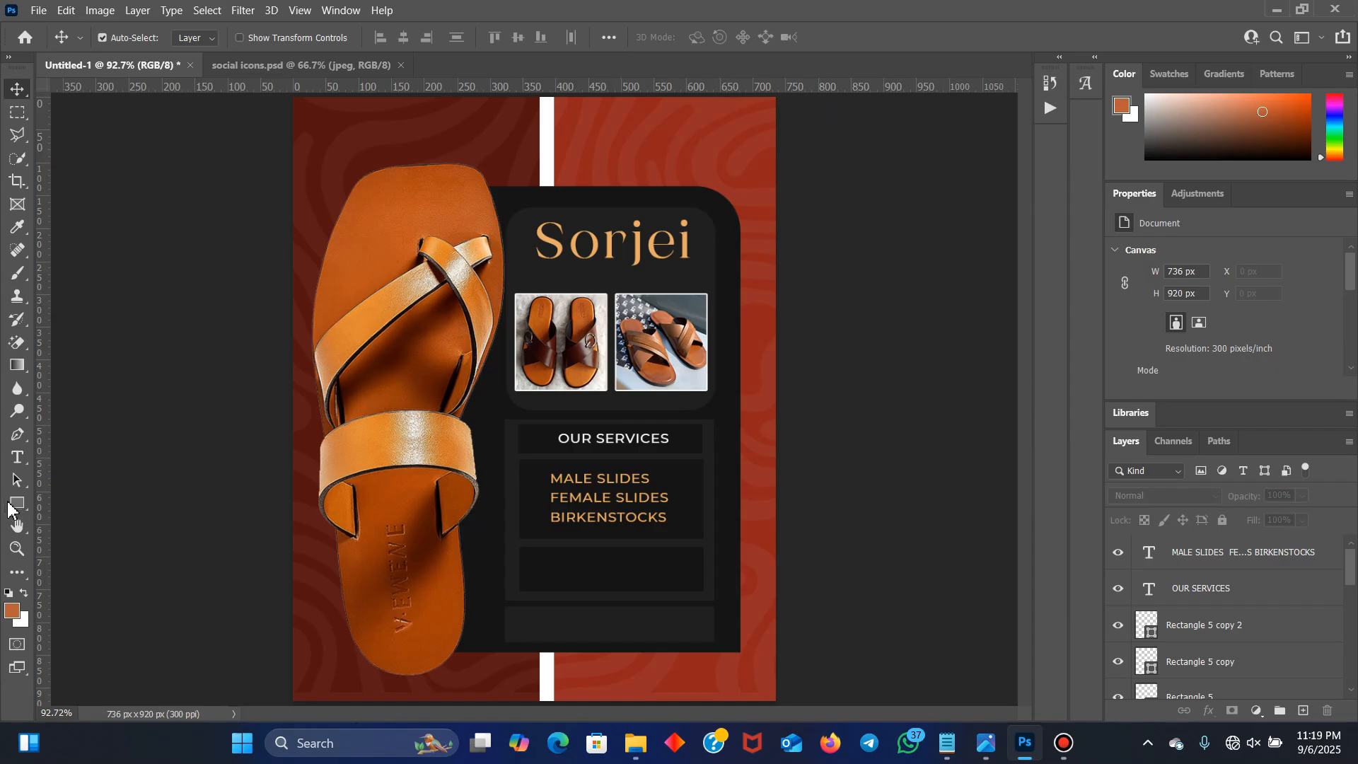
pyautogui.click(22, 506)
pyautogui.rightClick(22, 506)
pyautogui.click(82, 524)
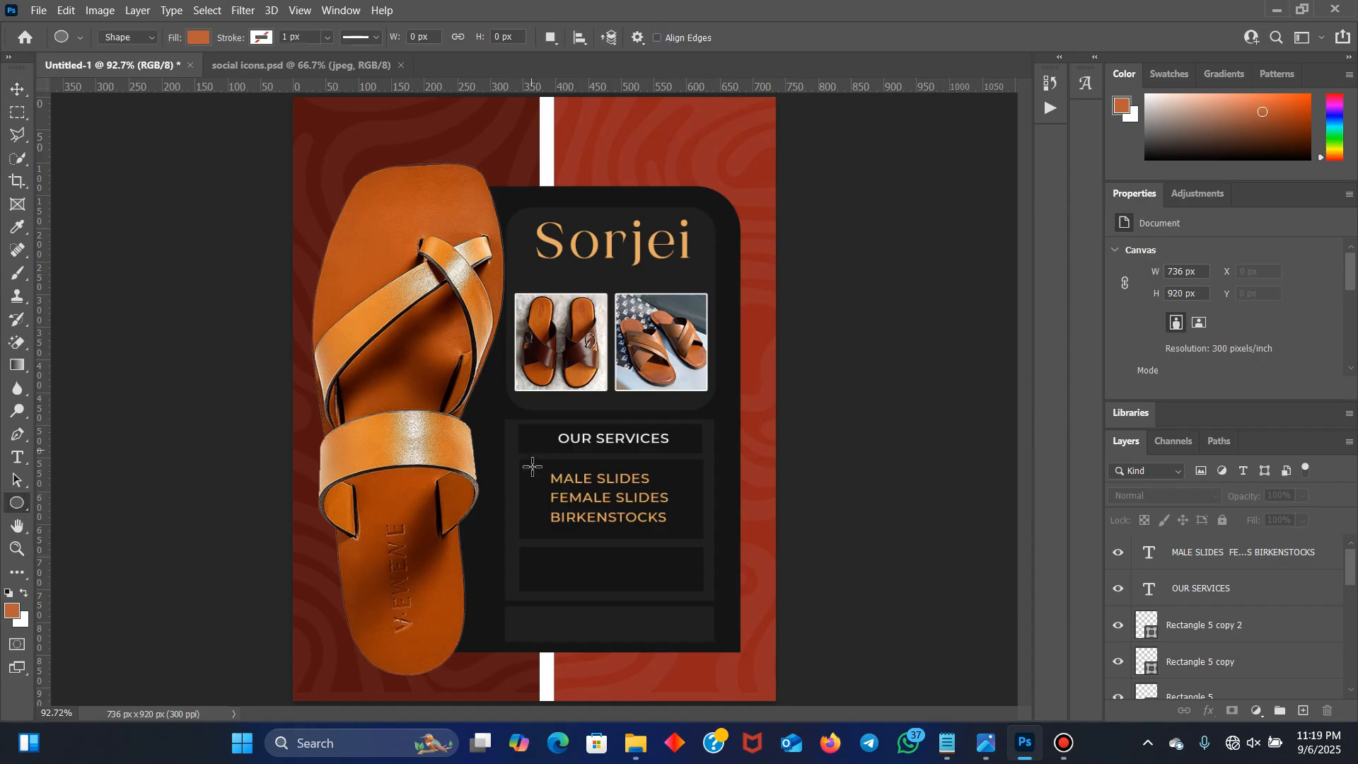
pyautogui.moveTo(530, 474); pyautogui.dragTo(537, 485)
pyautogui.click(18, 88)
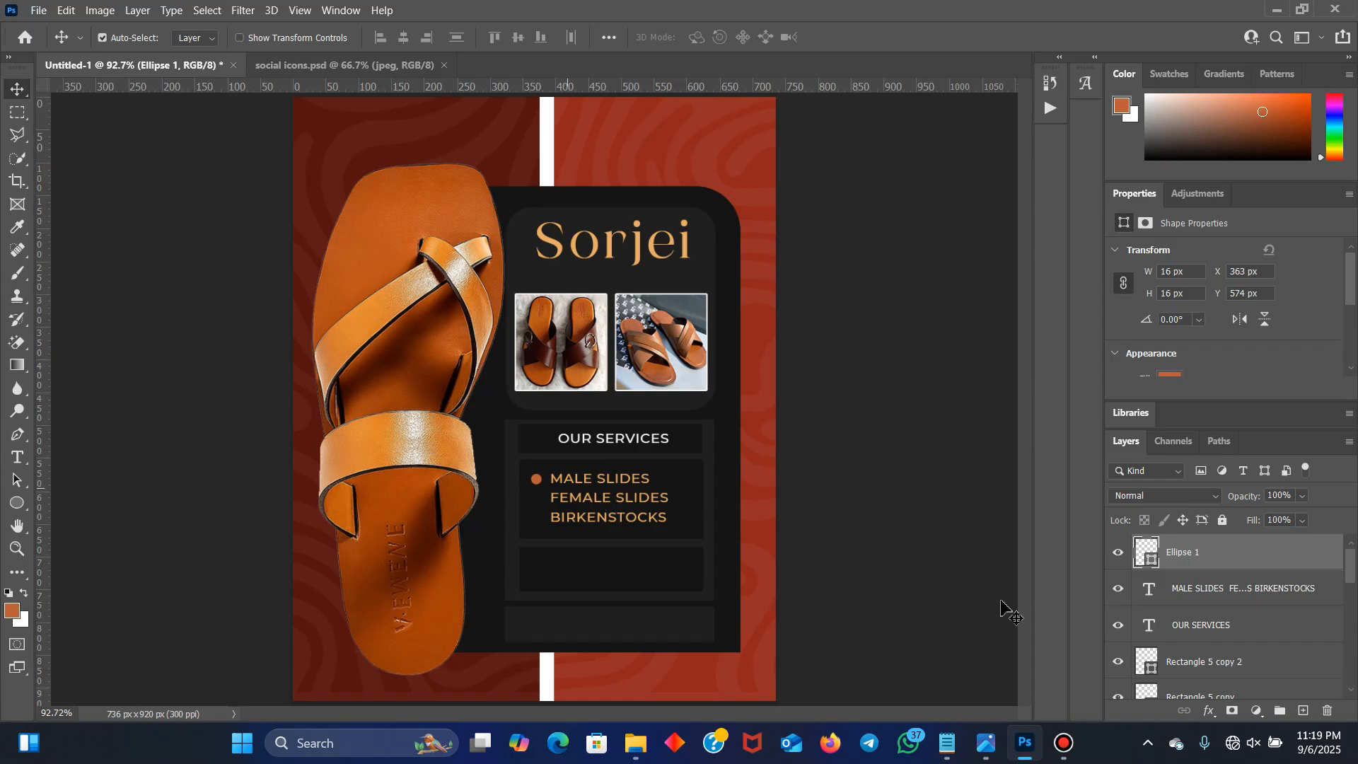
# Fill the bullet circle with e8ac62, scale it down to about 73% around its centre and deselect it
pyautogui.doubleClick(1147, 555)
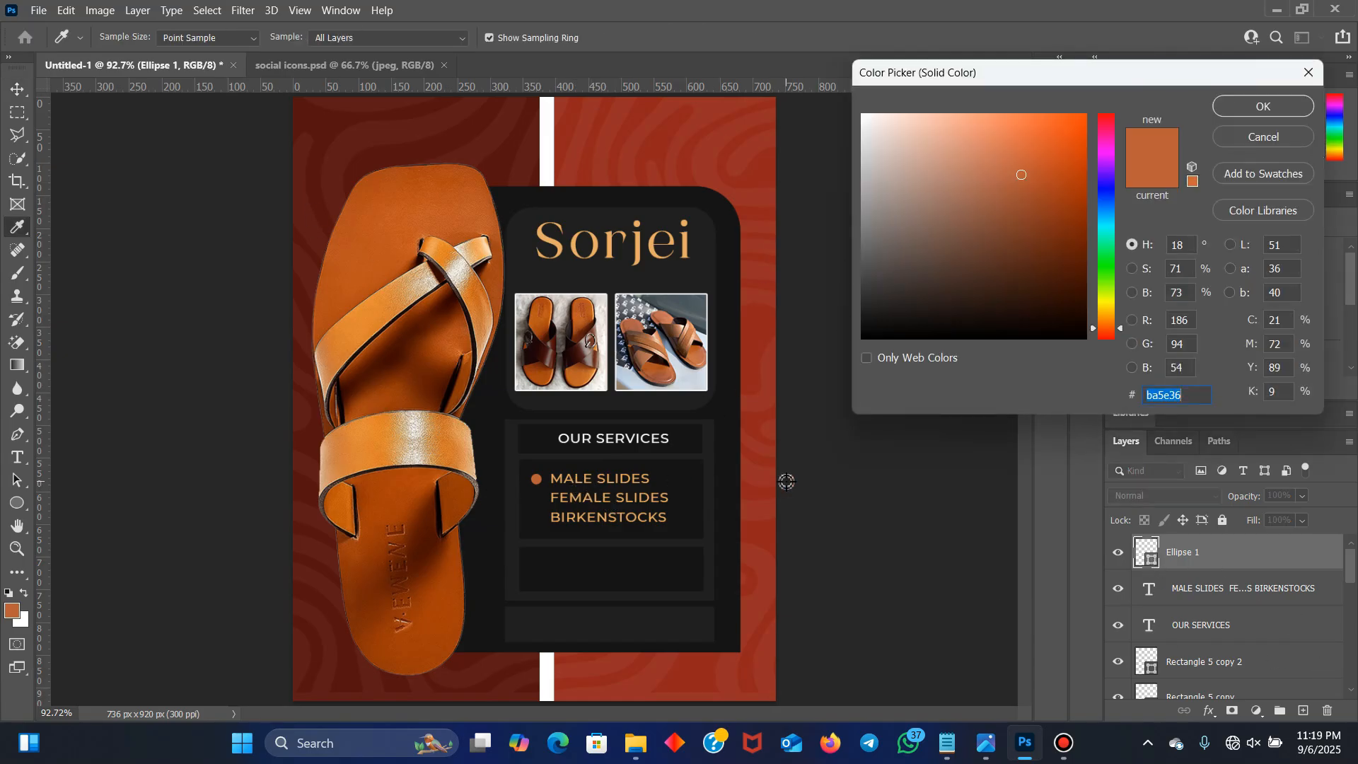
pyautogui.write('e8ac62')
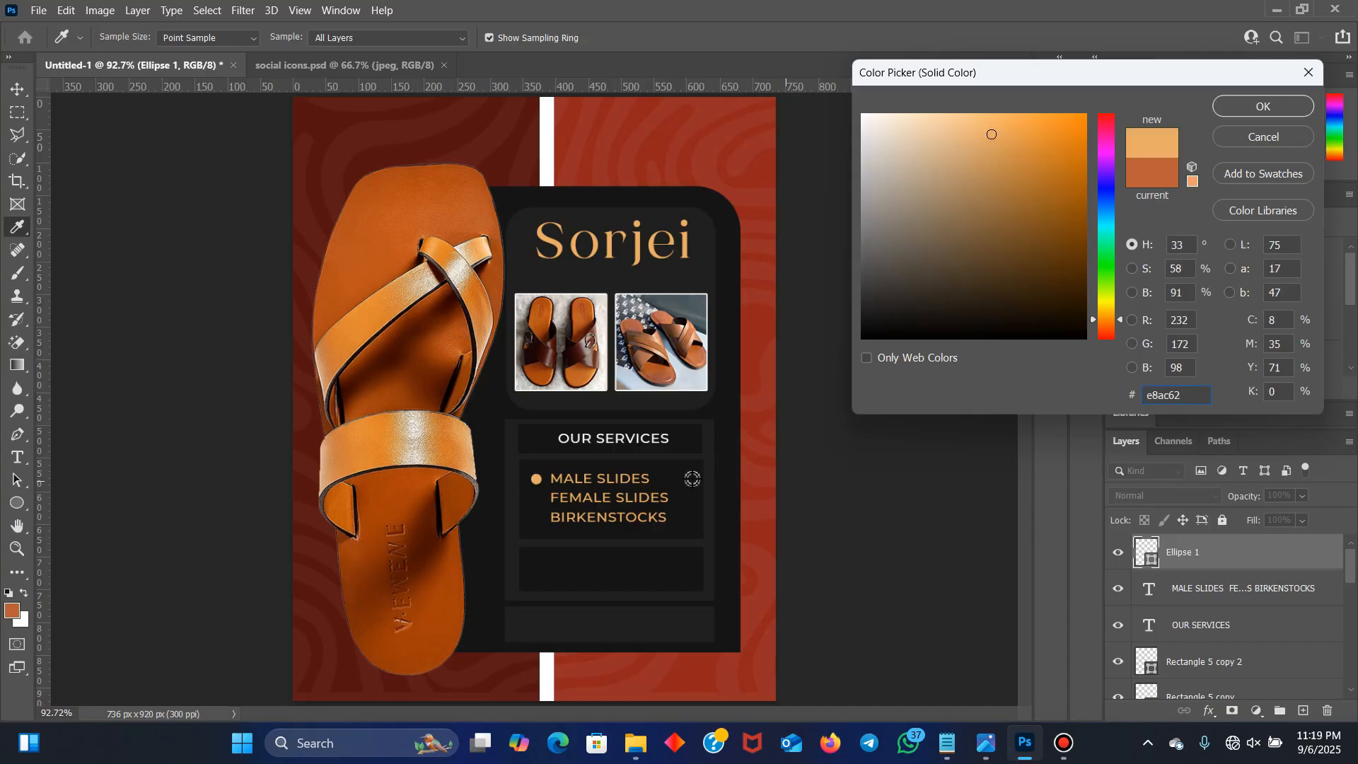
pyautogui.click(1277, 109)
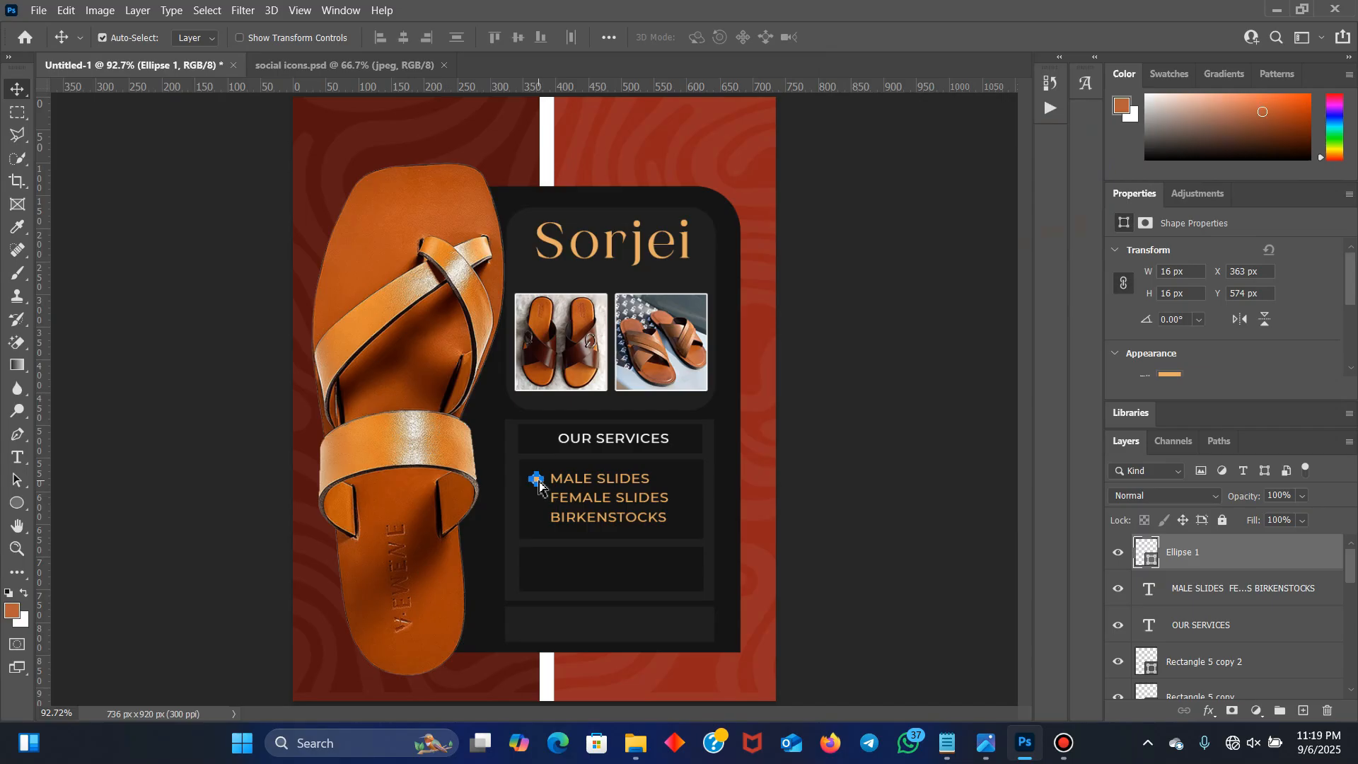
pyautogui.hotkey('ctrl', 't')
pyautogui.moveTo(544, 470); pyautogui.dragTo(543, 471)
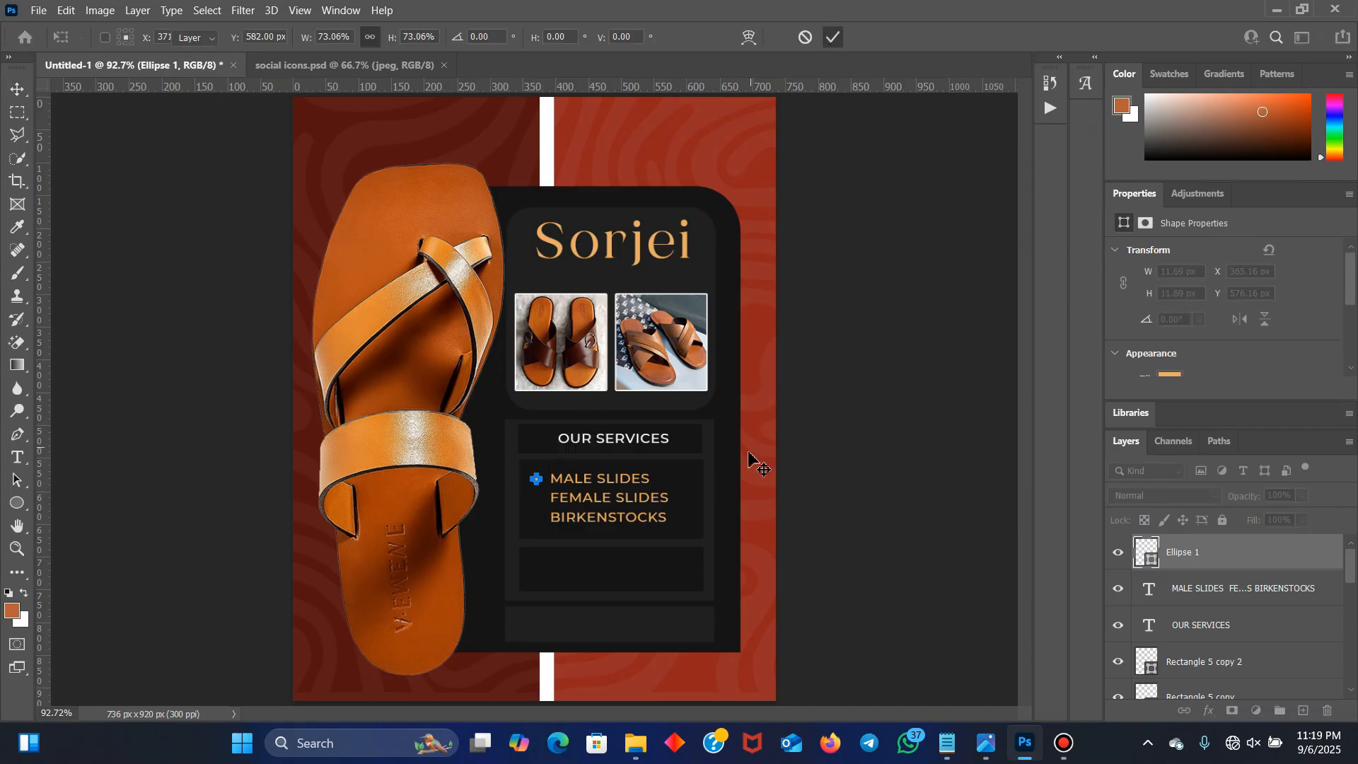
pyautogui.press('Return')
pyautogui.click(846, 452)
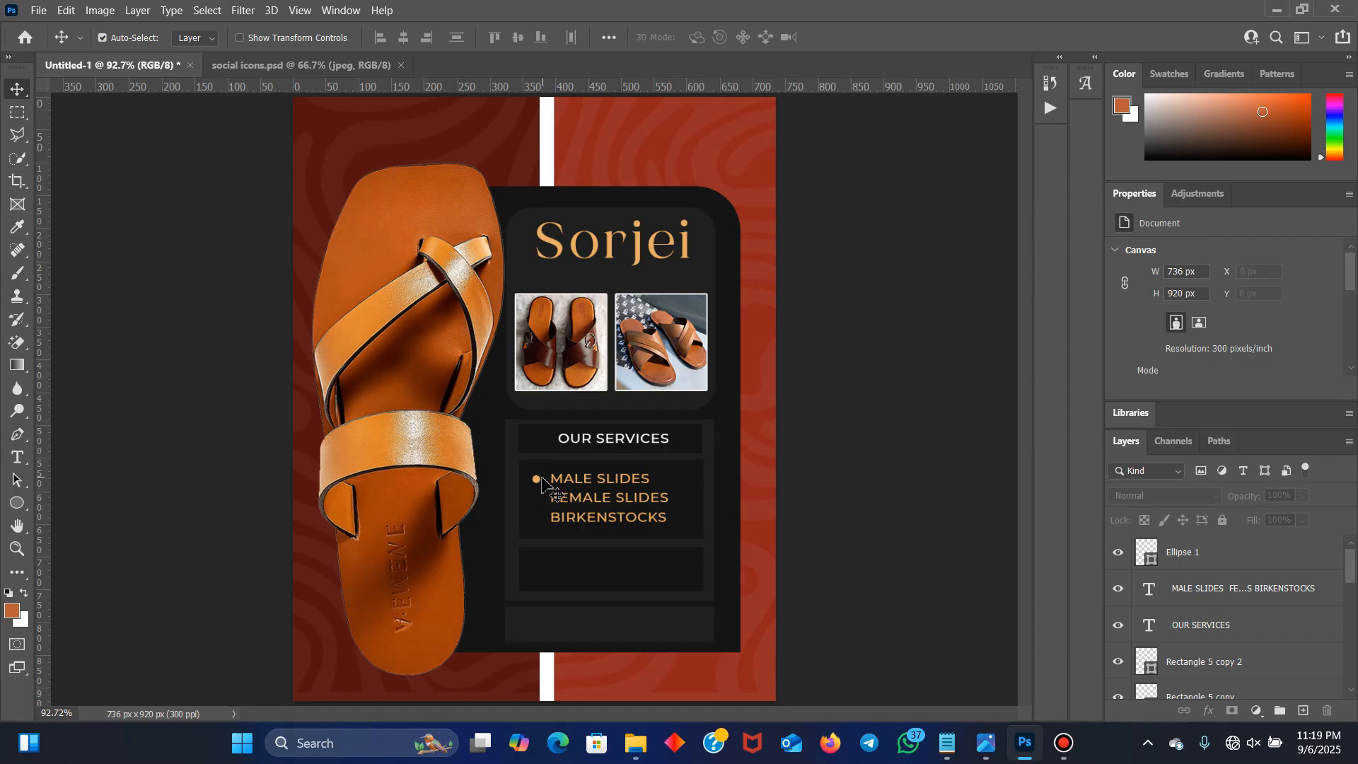
# Duplicate the bullet circle twice and place the copies beside FEMALE SLIDES and BIRKENSTOCKS
pyautogui.click(536, 482)
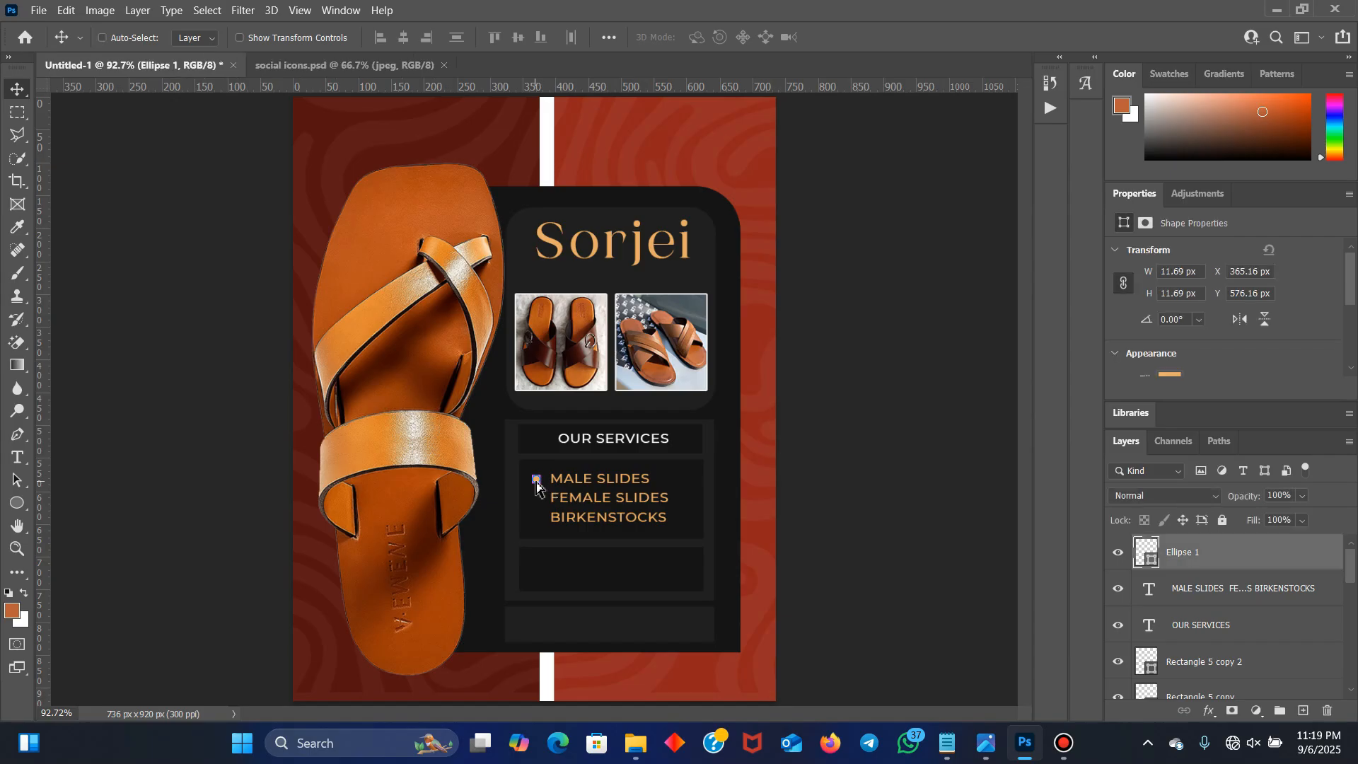
pyautogui.hotkey('ctrl', 'j')
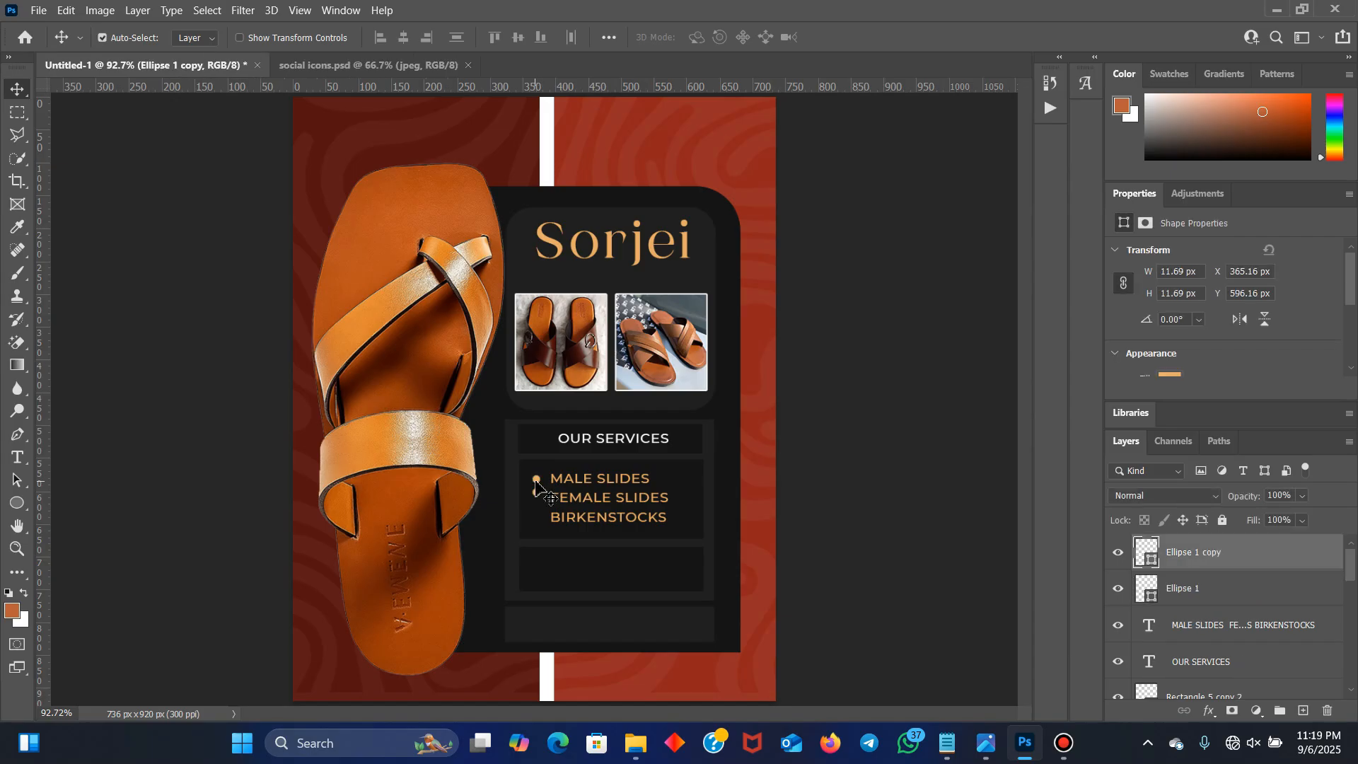
pyautogui.hotkey('ctrl', 'j')
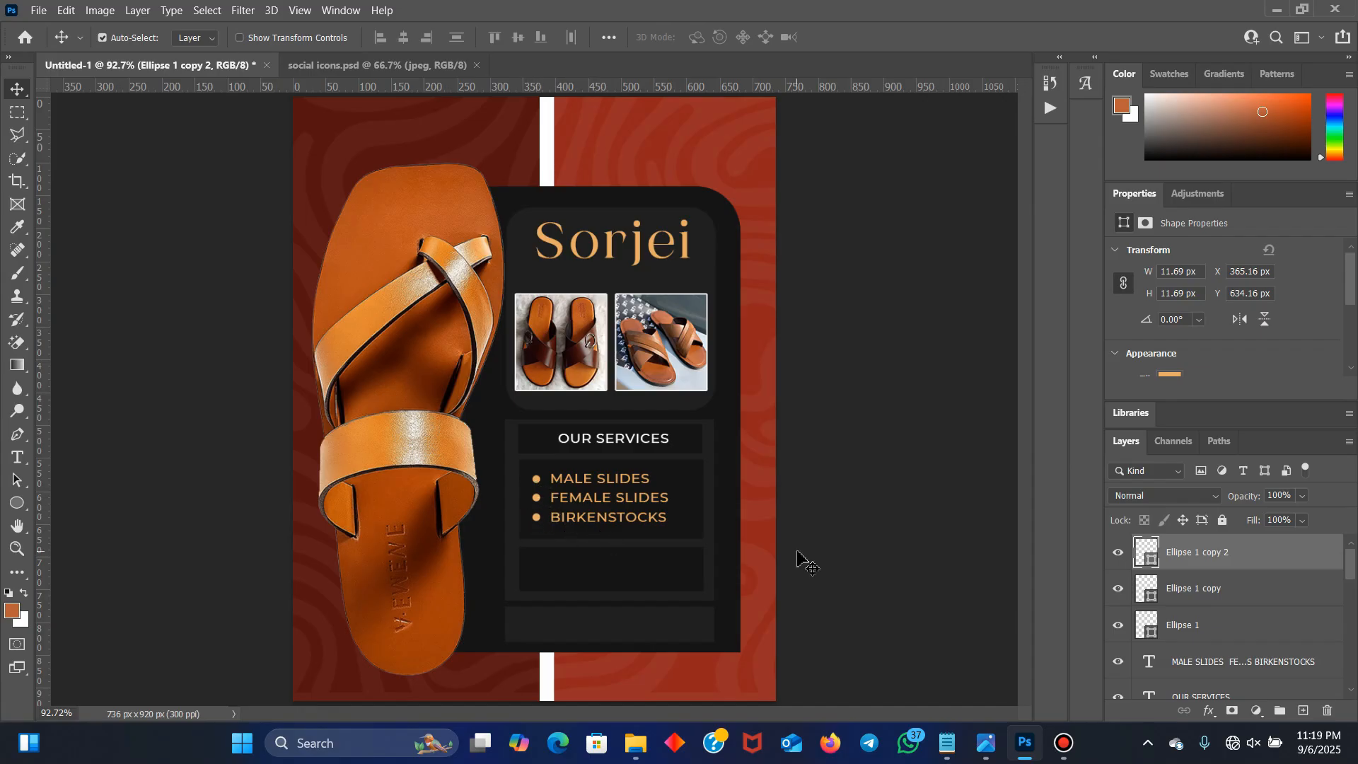
# Give the dark box behind the three-line services list a white 1 px outline
pyautogui.click(566, 584)
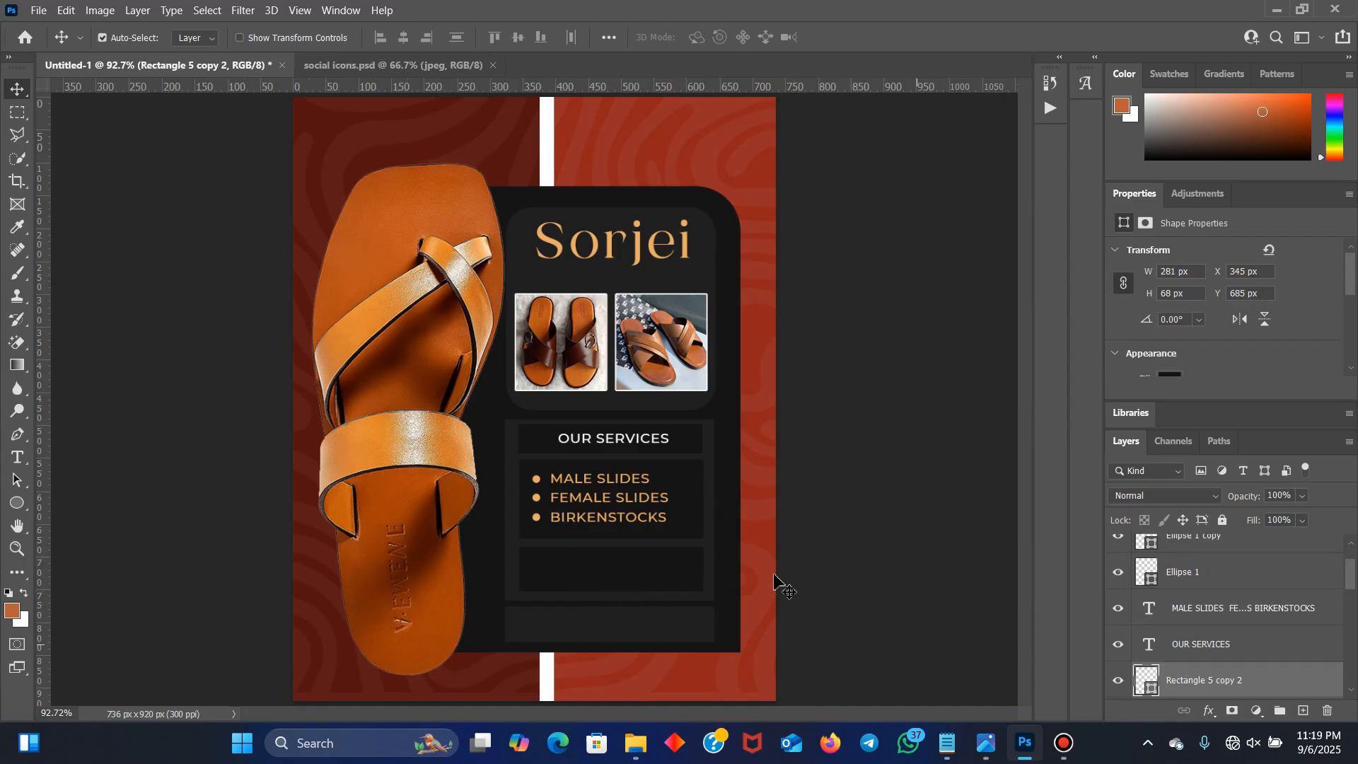
pyautogui.click(690, 501)
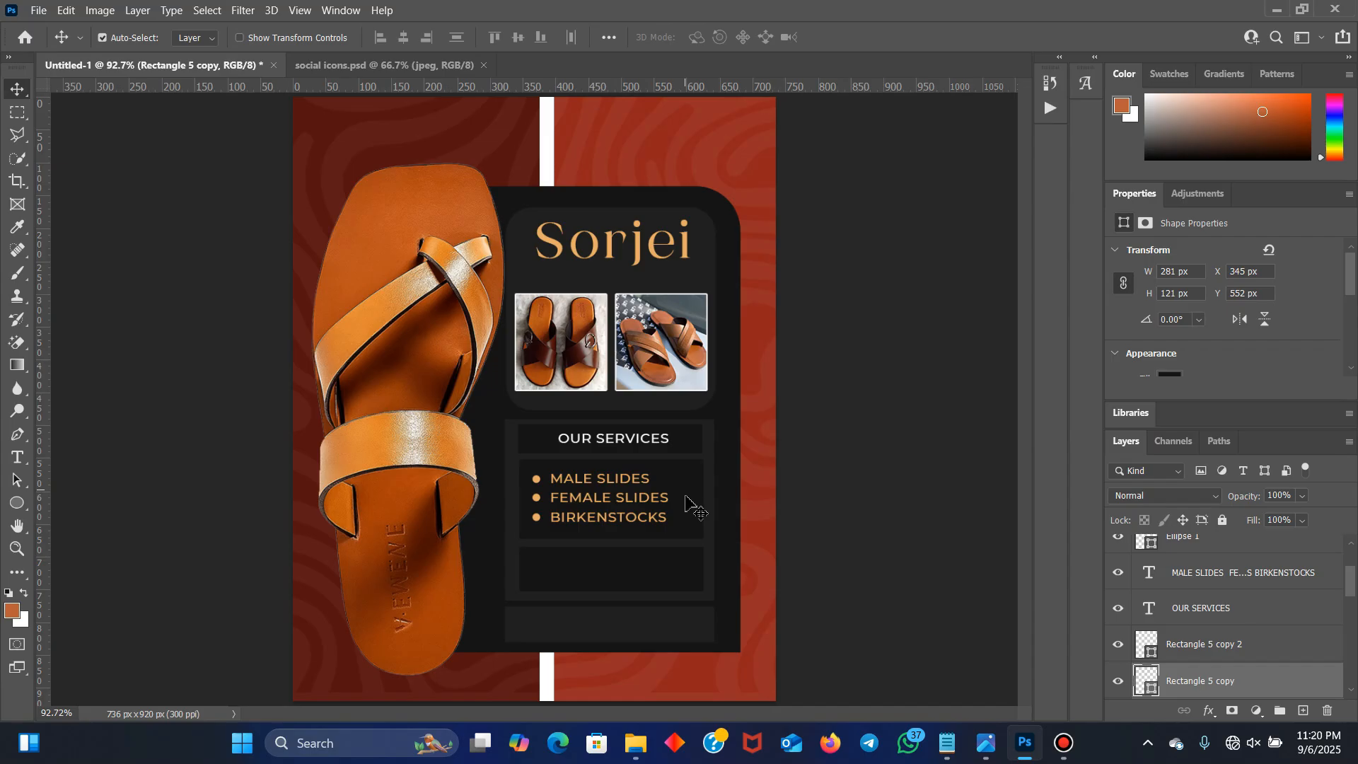
pyautogui.click(1211, 713)
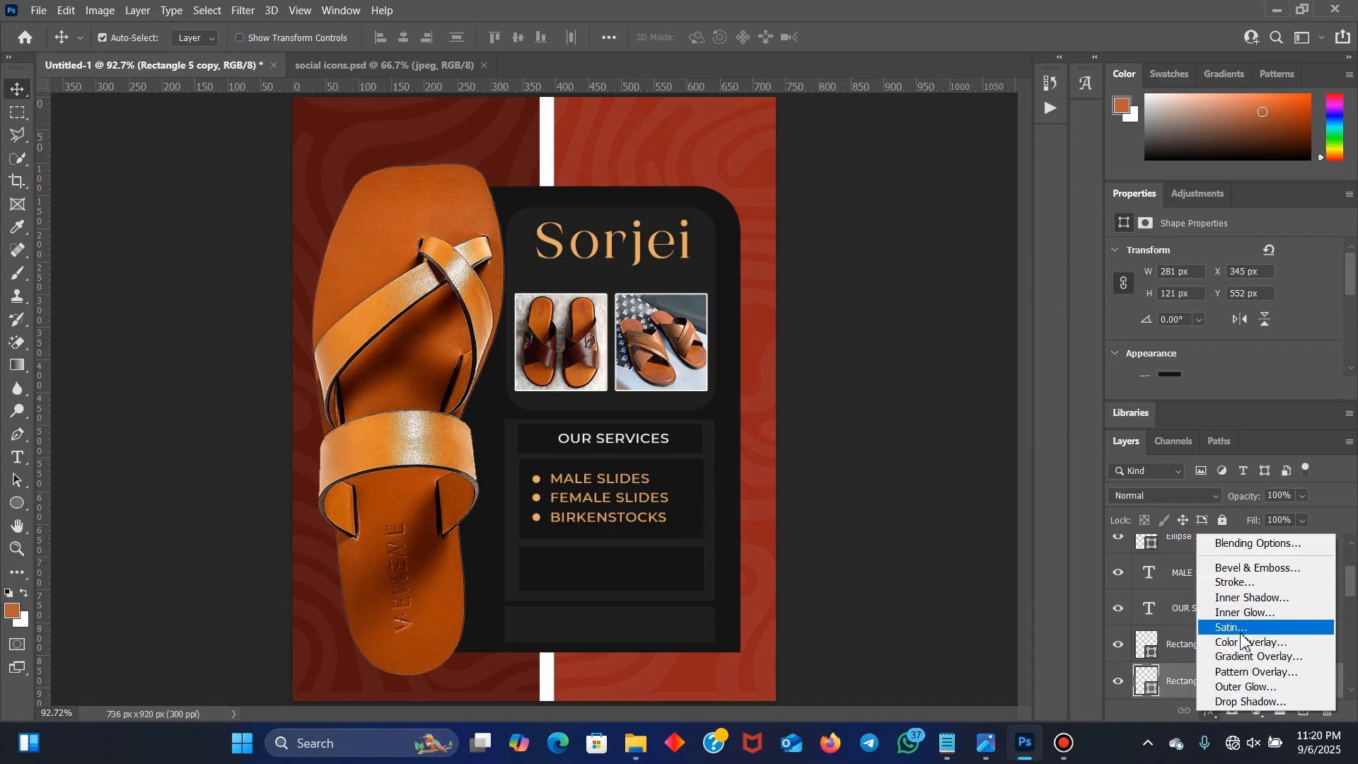
pyautogui.click(1158, 694)
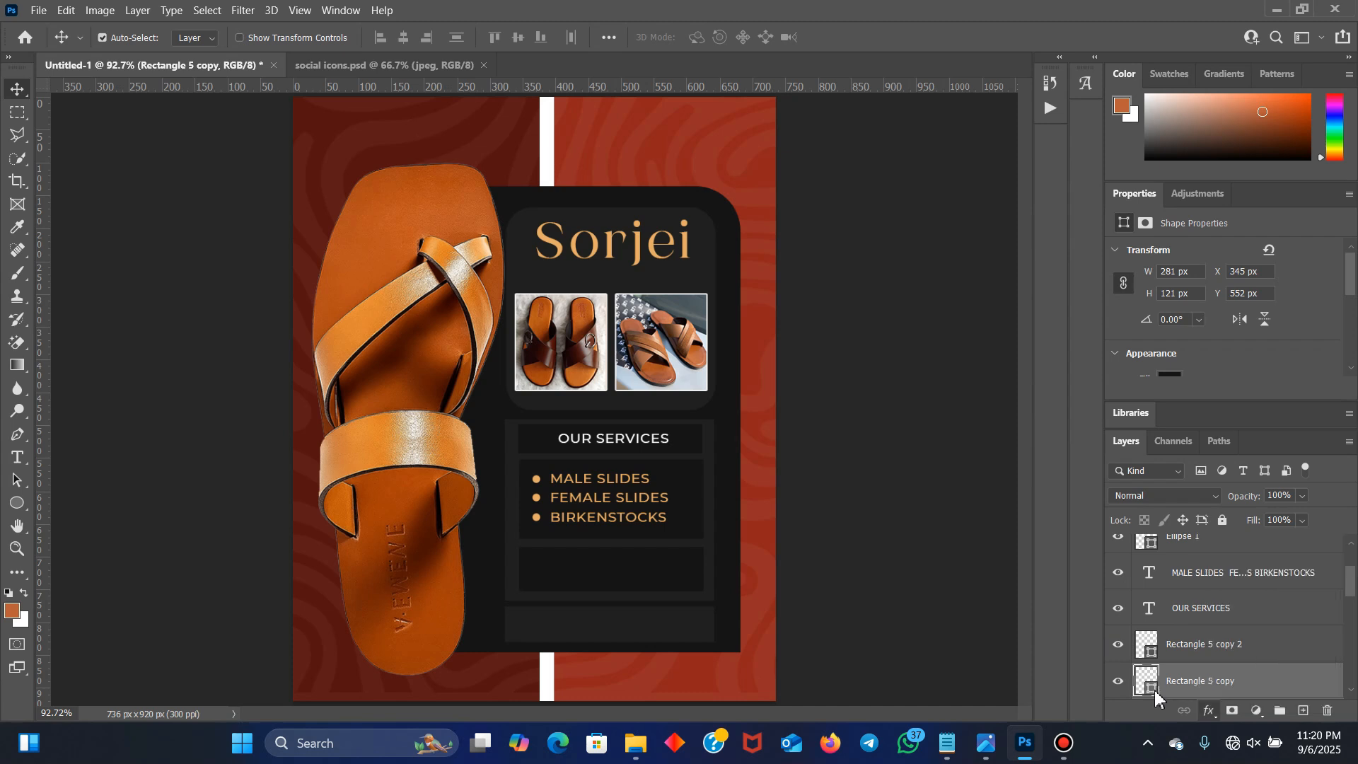
pyautogui.click(18, 505)
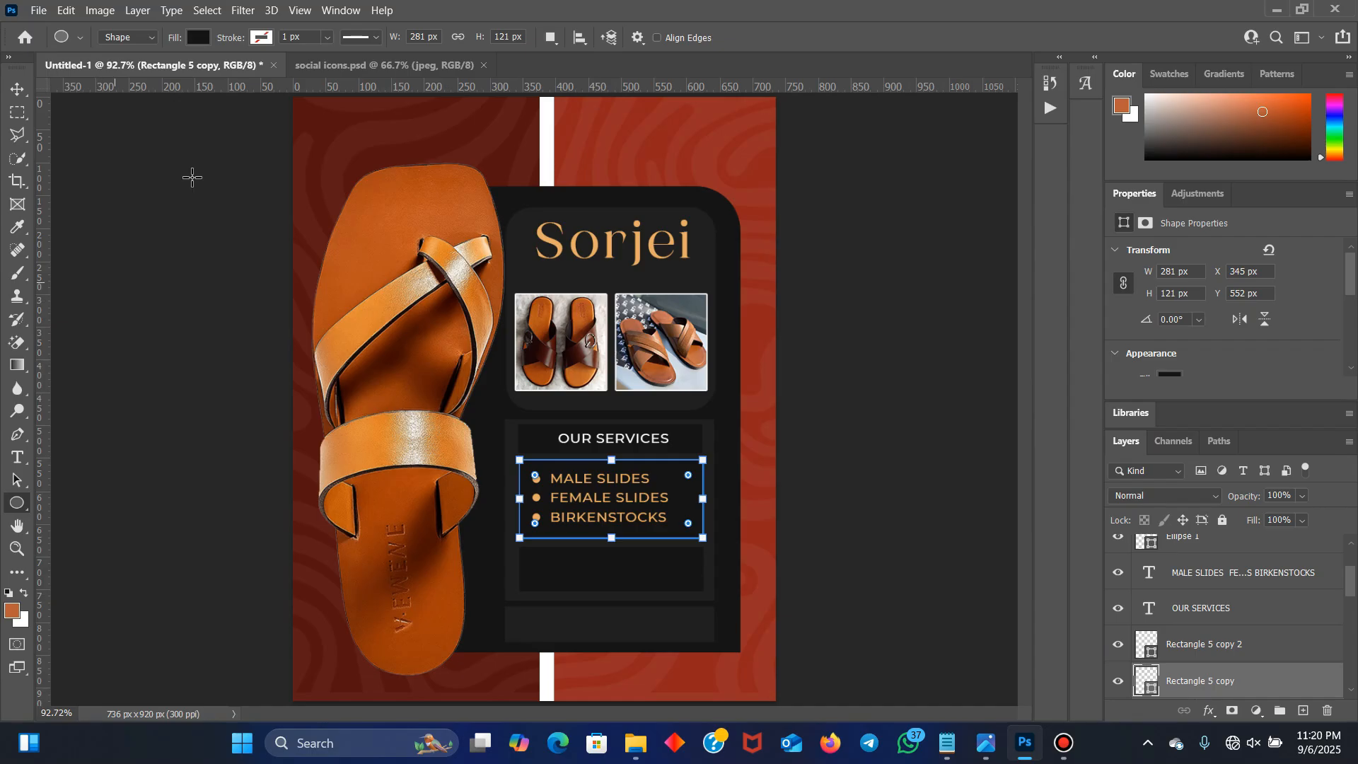
pyautogui.click(261, 37)
pyautogui.click(166, 131)
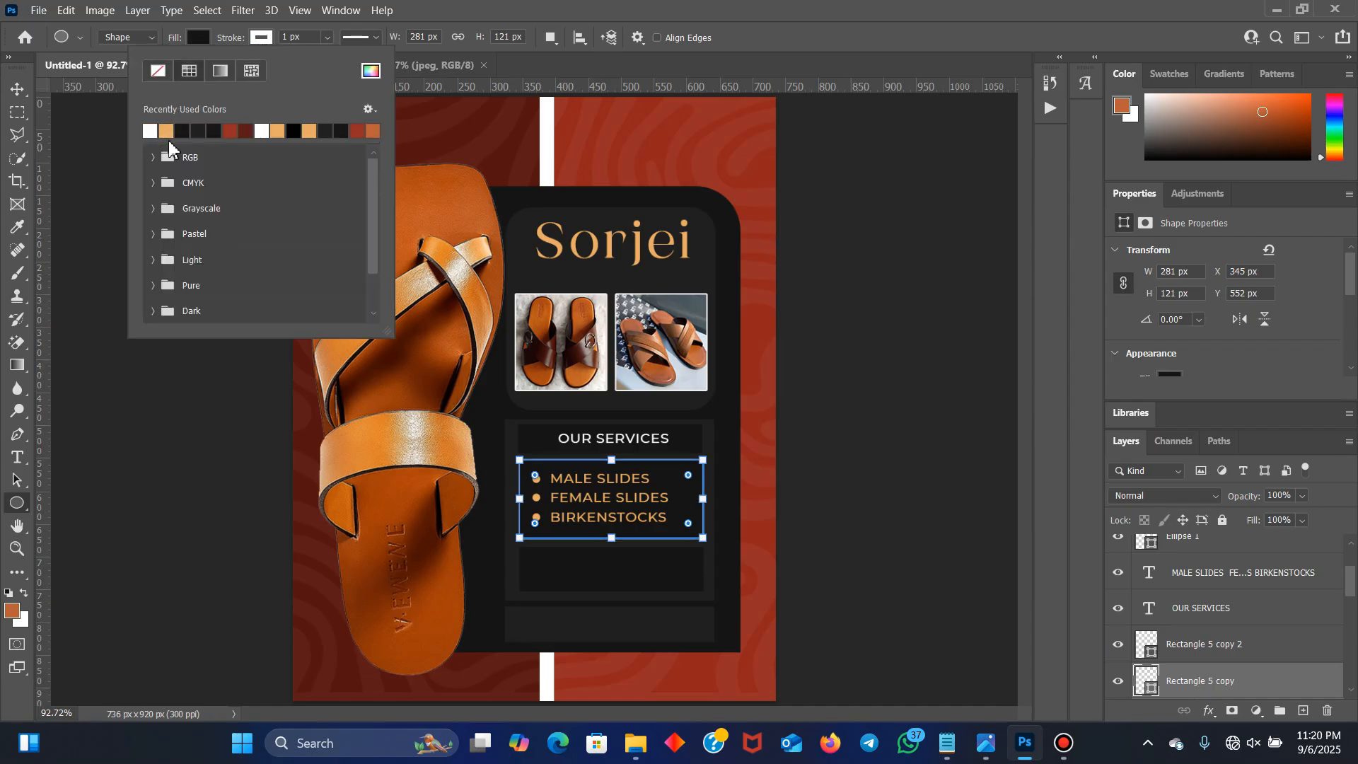
pyautogui.click(11, 85)
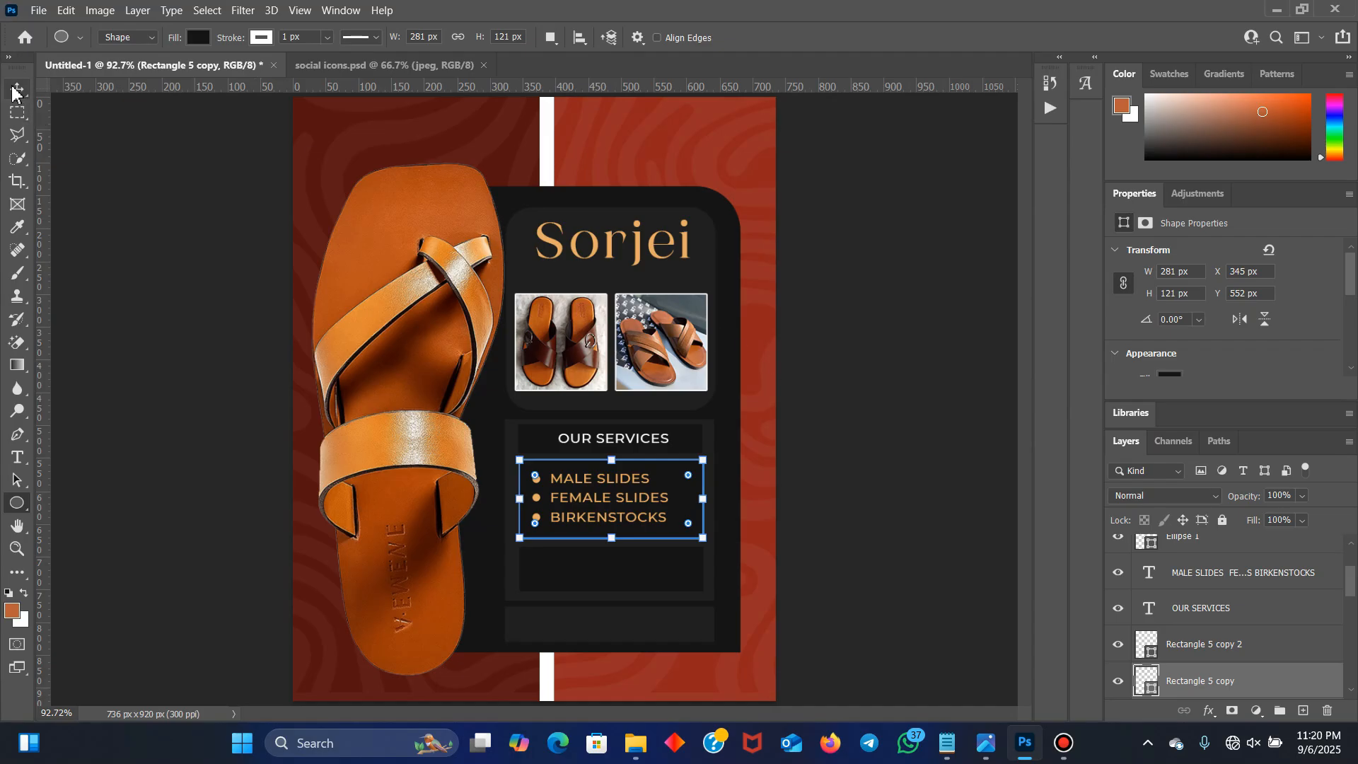
pyautogui.click(16, 88)
# Add a matching white 1 px stroke to the empty dark box below the services list
pyautogui.click(634, 584)
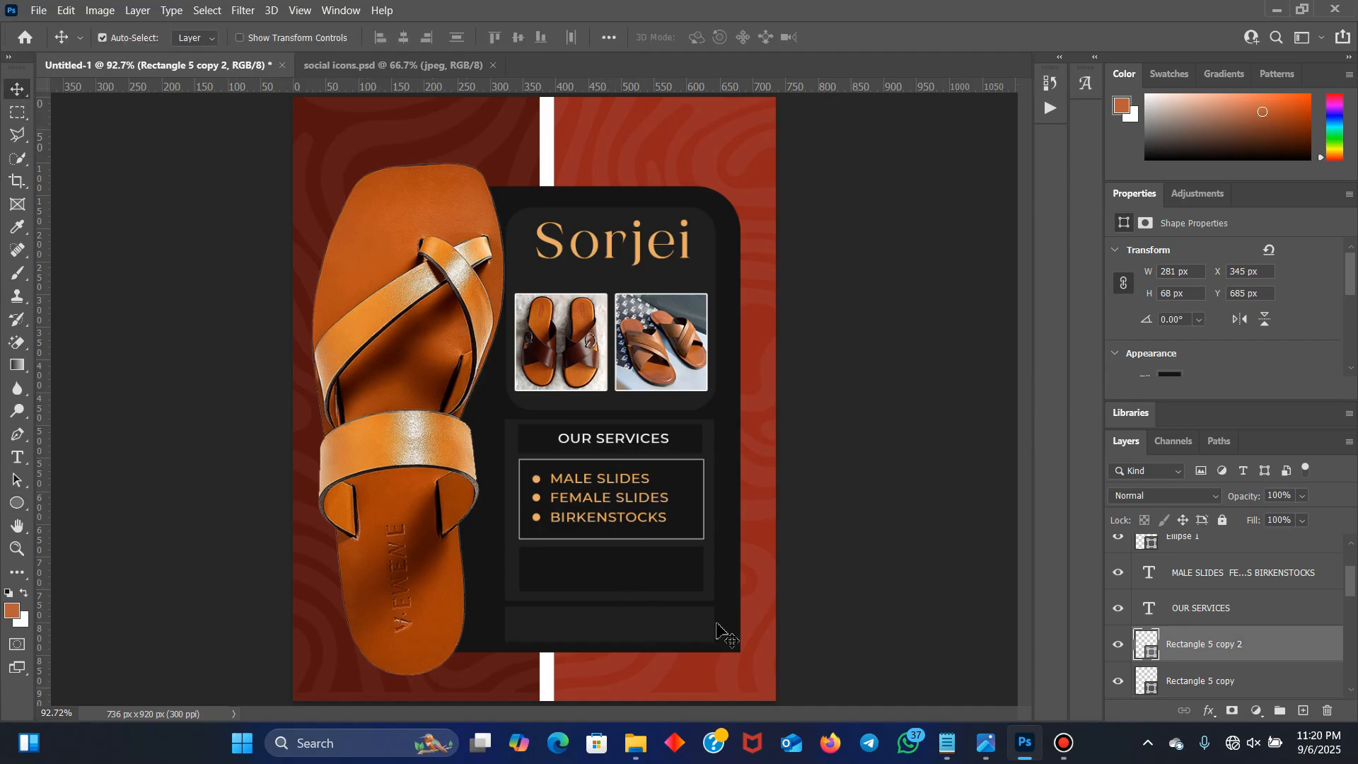
pyautogui.click(17, 503)
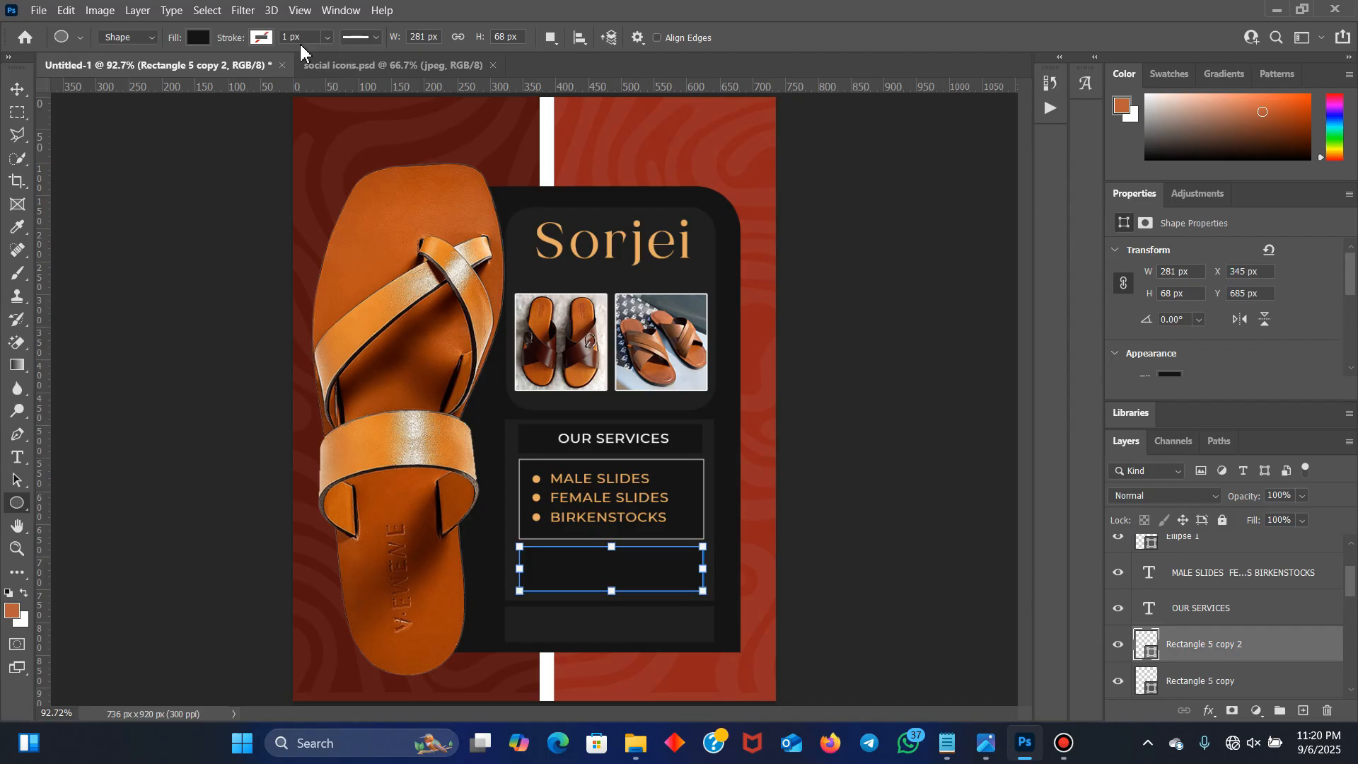
pyautogui.click(261, 37)
pyautogui.click(150, 131)
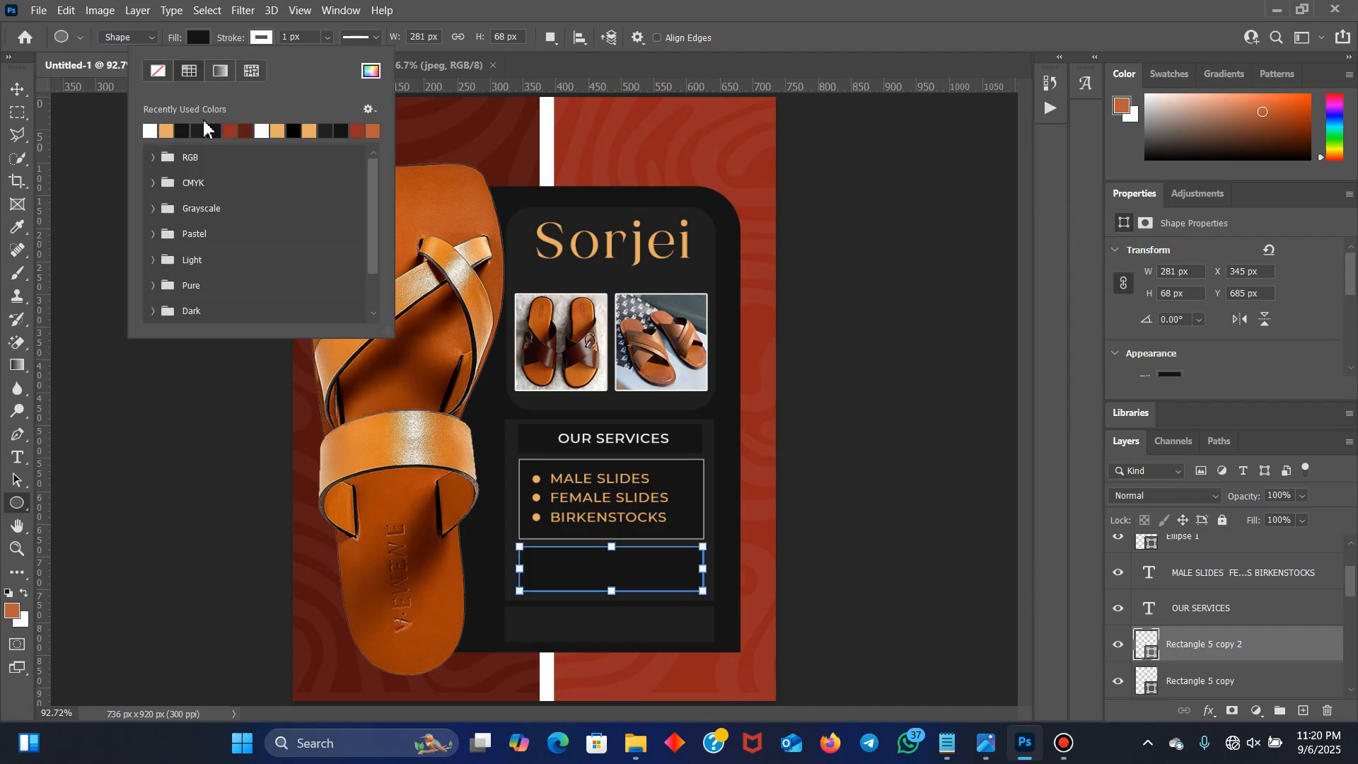
pyautogui.click(17, 89)
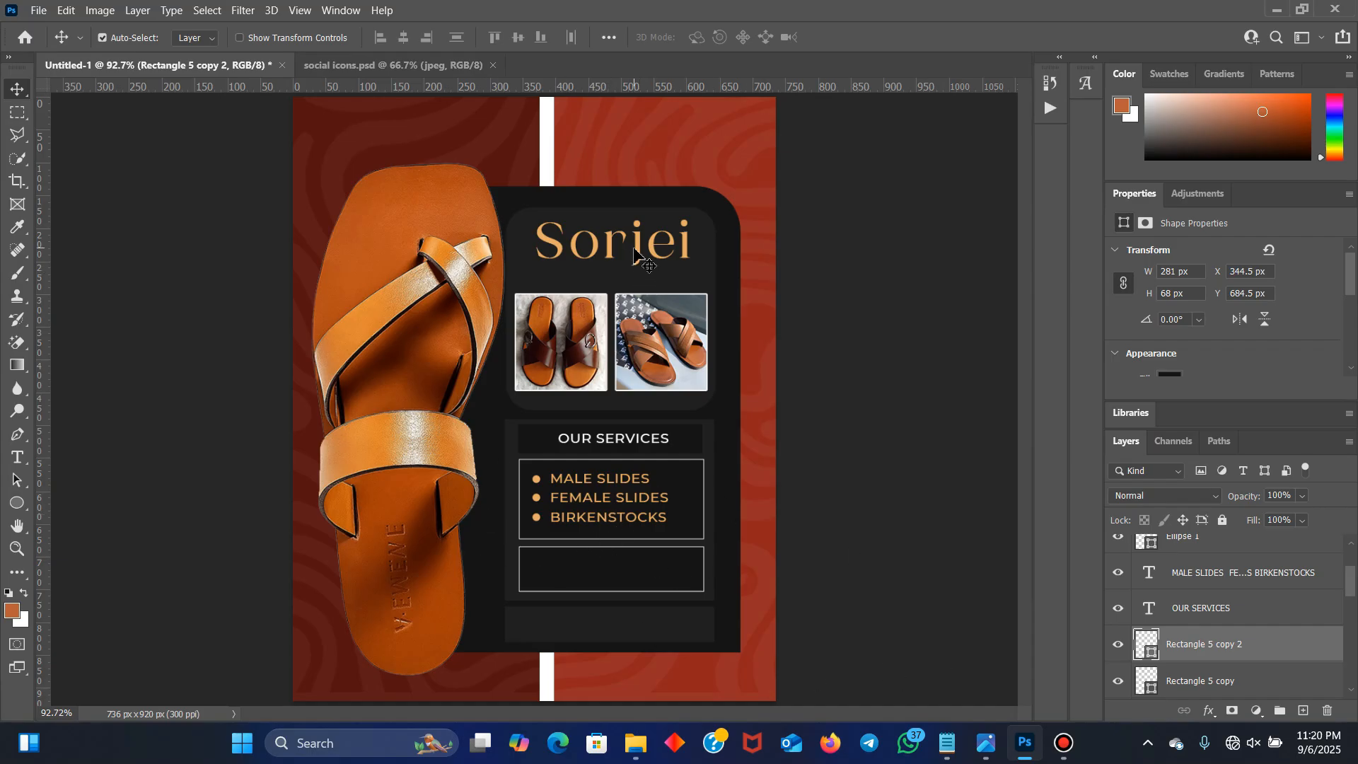
# Move the Sorjei title slightly down and scale it to about 117% around its centre
pyautogui.moveTo(637, 255); pyautogui.dragTo(637, 264)
pyautogui.press('ctrl')
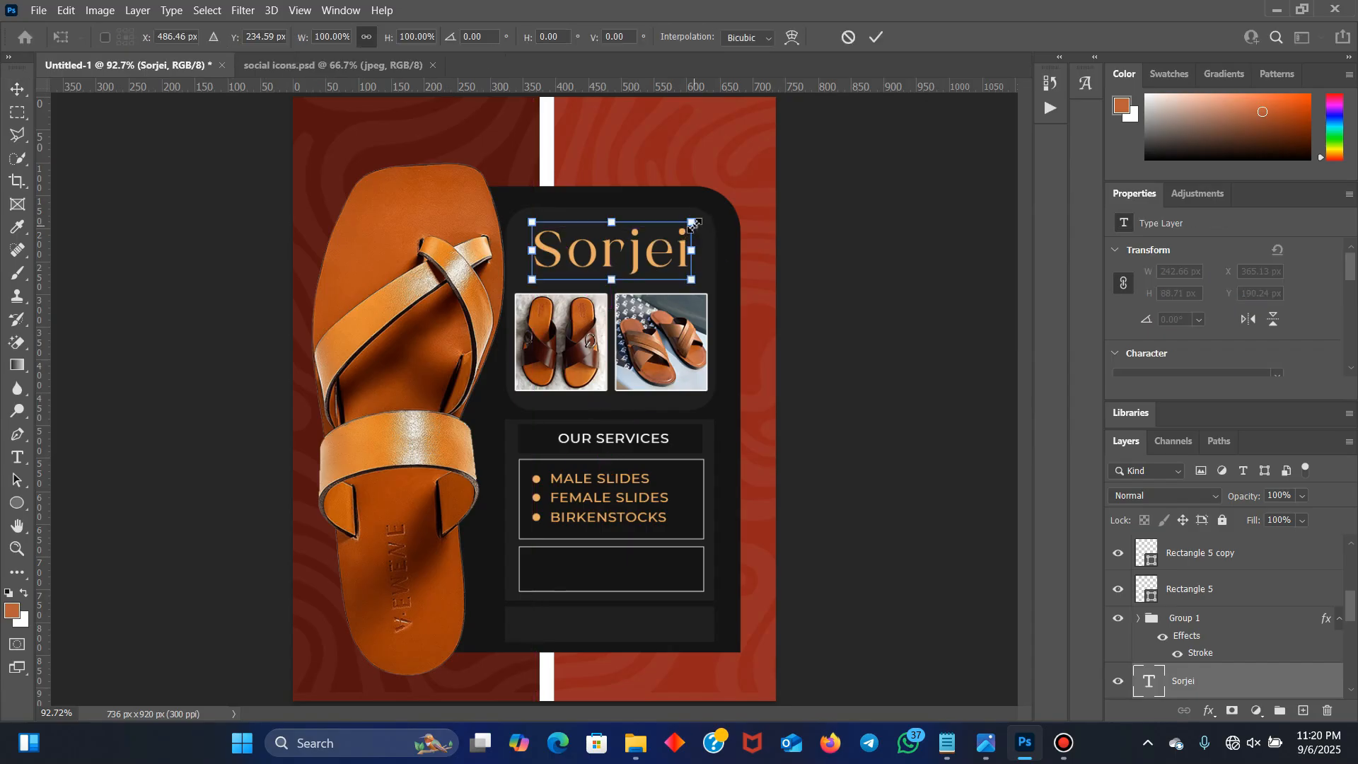
pyautogui.moveTo(693, 223); pyautogui.dragTo(705, 217)
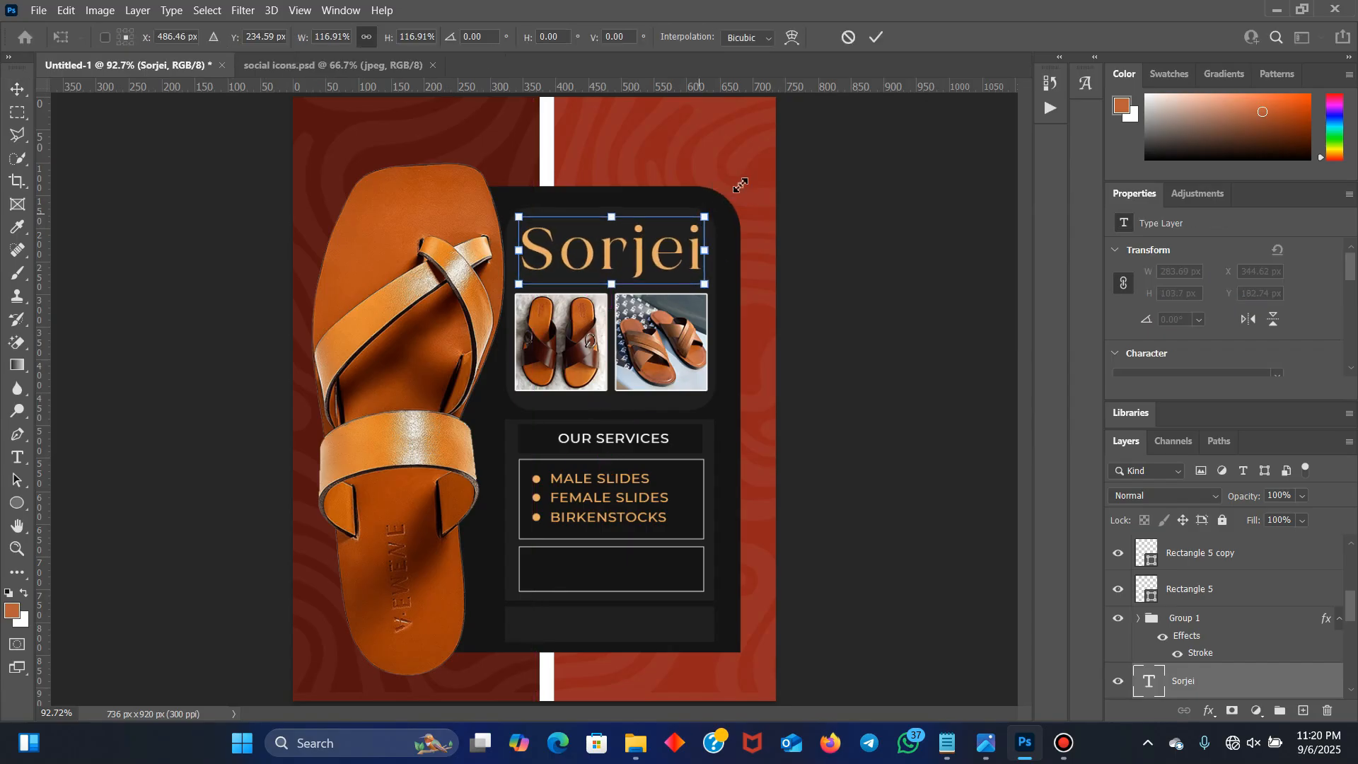
pyautogui.click(873, 39)
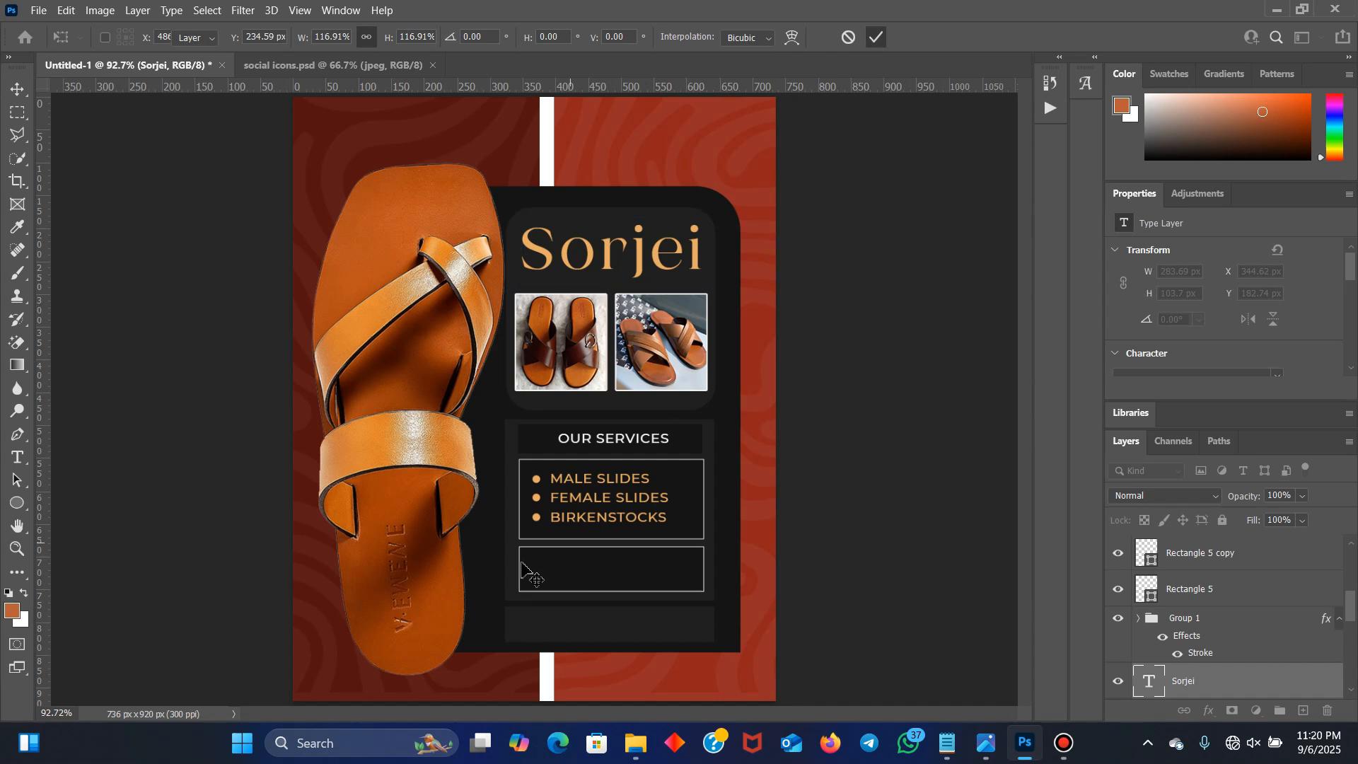
# Copy the line HIGH QUALITY MATERIALS EXQUISITE CRAFTSMANSHIP COMFORT & DURABILITY from the Notepad notes and return to Photoshop
pyautogui.click(611, 574)
pyautogui.click(947, 742)
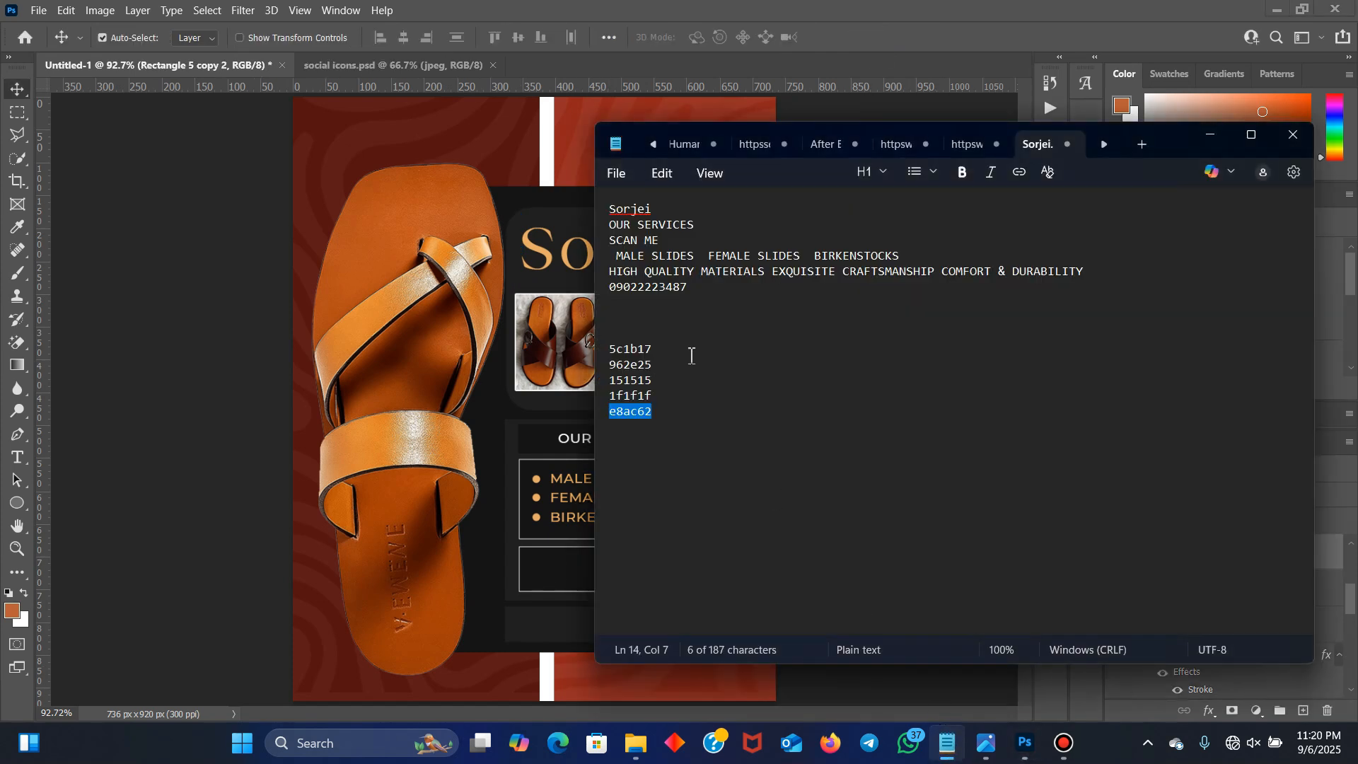
pyautogui.click(601, 280)
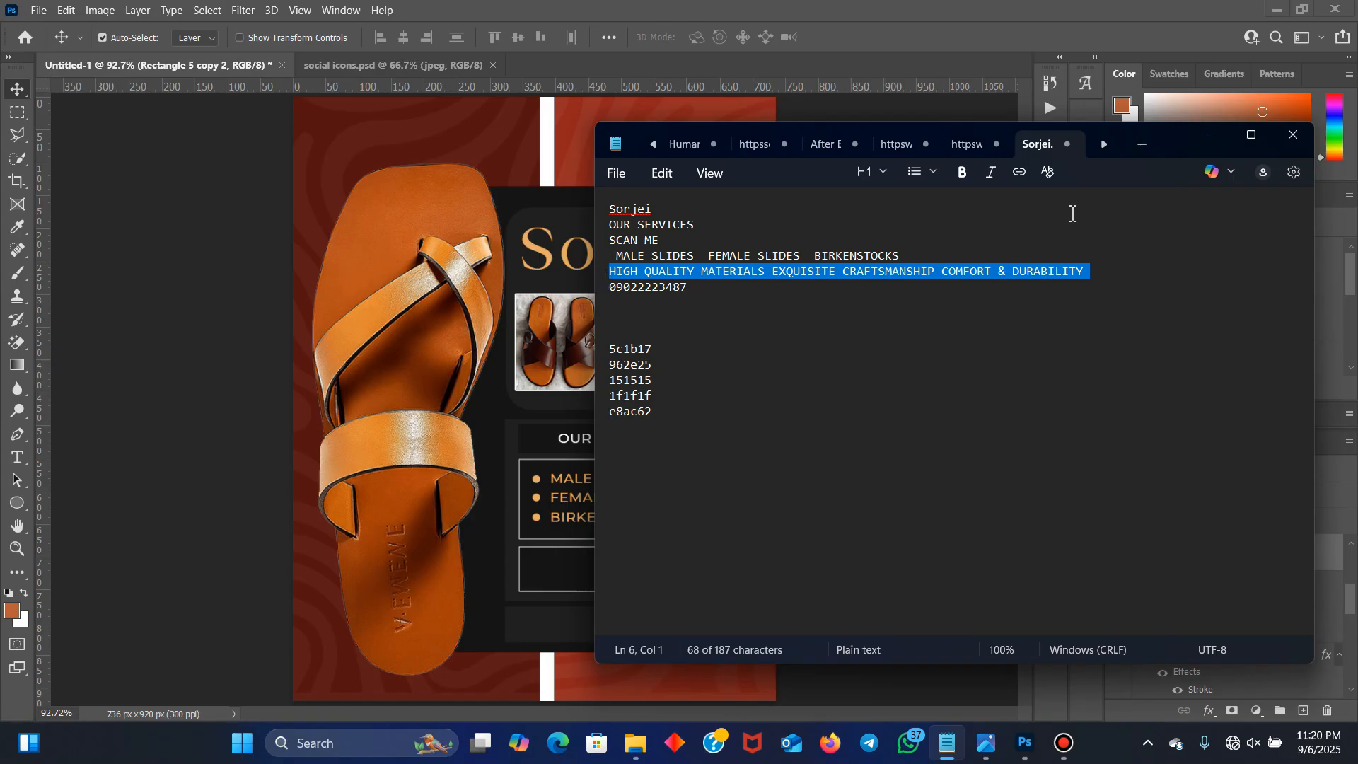
pyautogui.click(1210, 134)
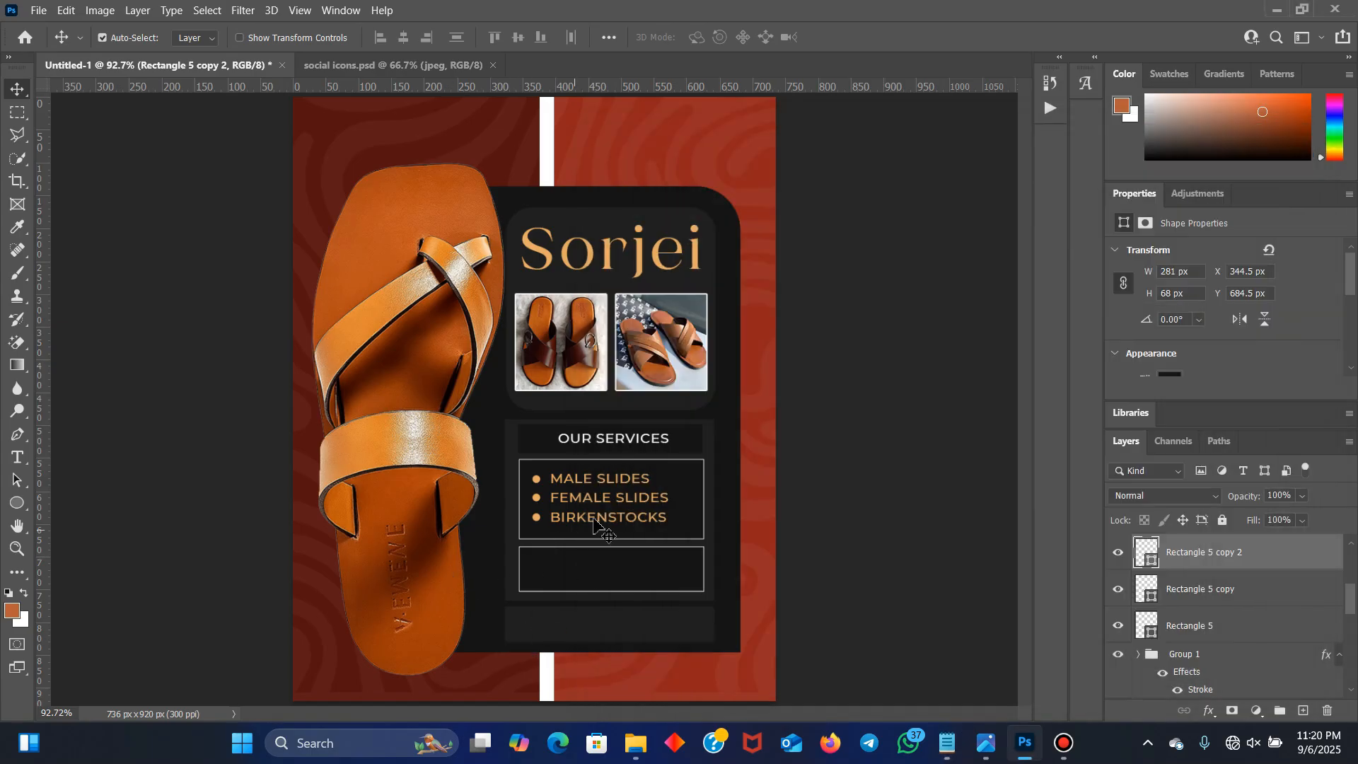
# Duplicate the services list text into the lower outlined box and replace its content with the copied quality line
pyautogui.click(607, 488)
pyautogui.moveTo(609, 488); pyautogui.dragTo(602, 558)
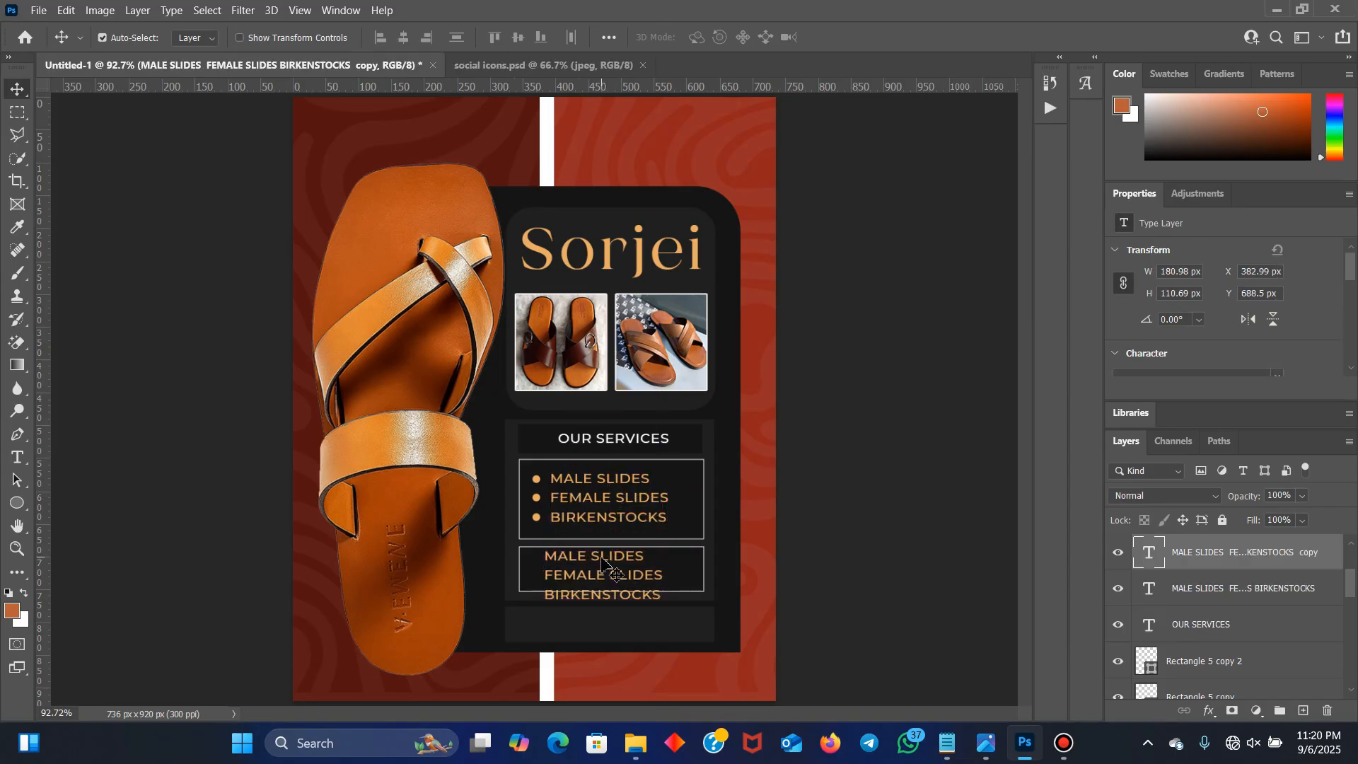
pyautogui.doubleClick(603, 559)
pyautogui.hotkey('ctrl', 'v')
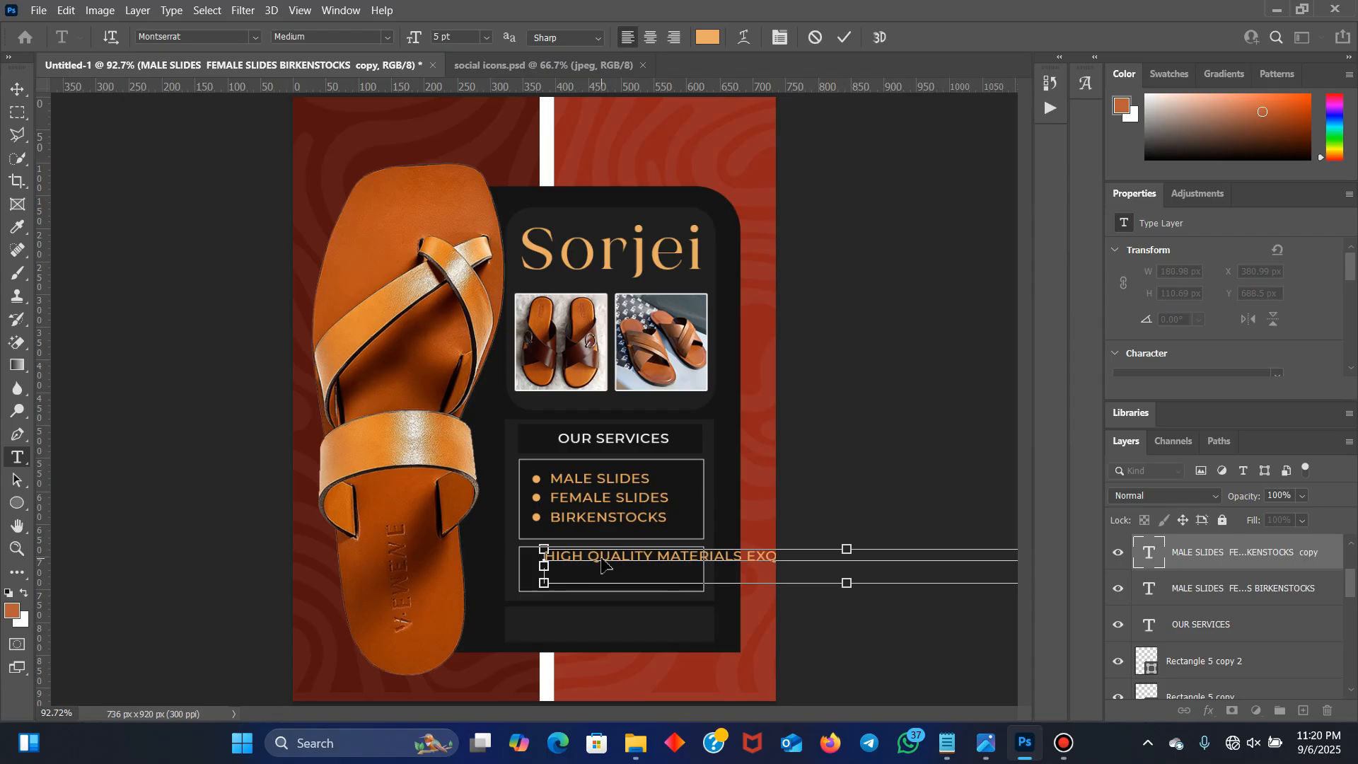
# Break the pasted text into three lines: HIGH QUALITY MATERIALS, EXQUISITE CRAFTSMANSHIP and COMFORT & DURABILITY
pyautogui.click(747, 557)
pyautogui.press('Return')
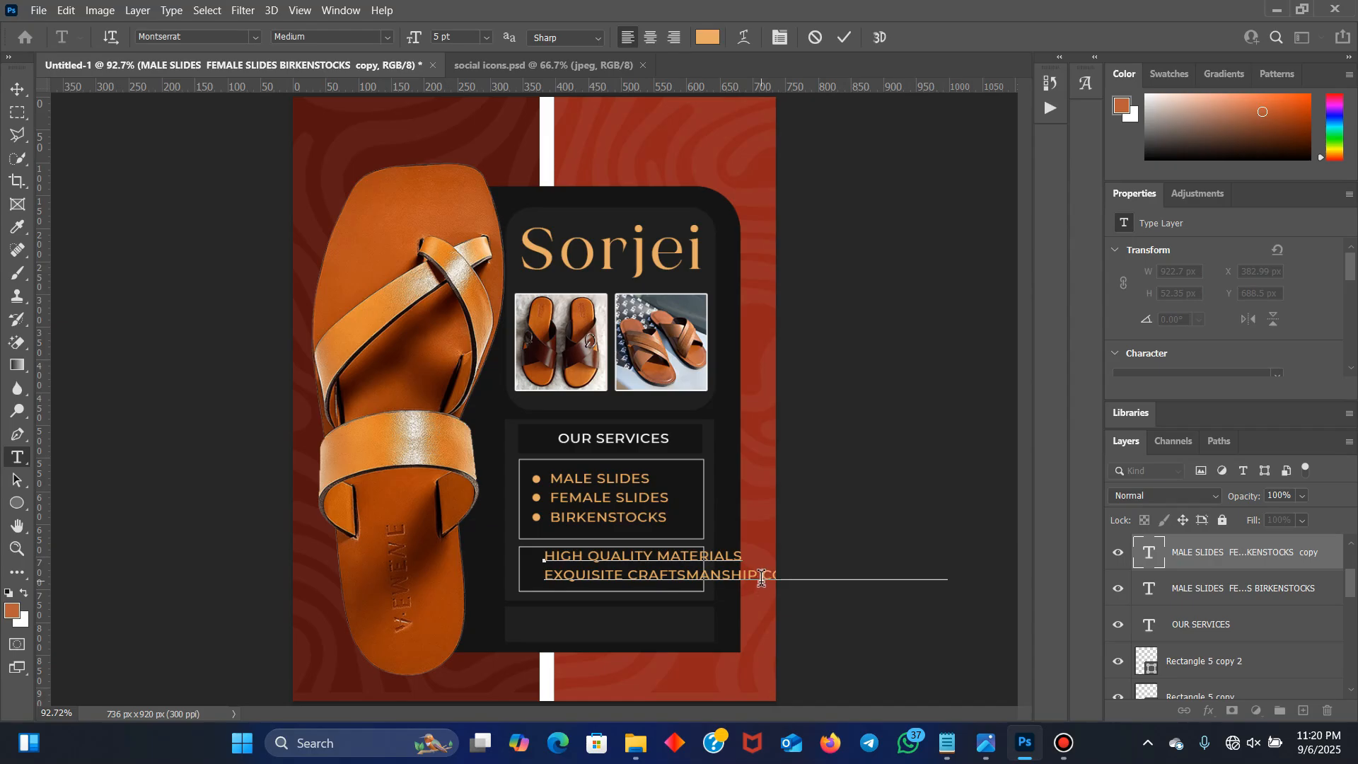
pyautogui.click(762, 576)
pyautogui.press('Return')
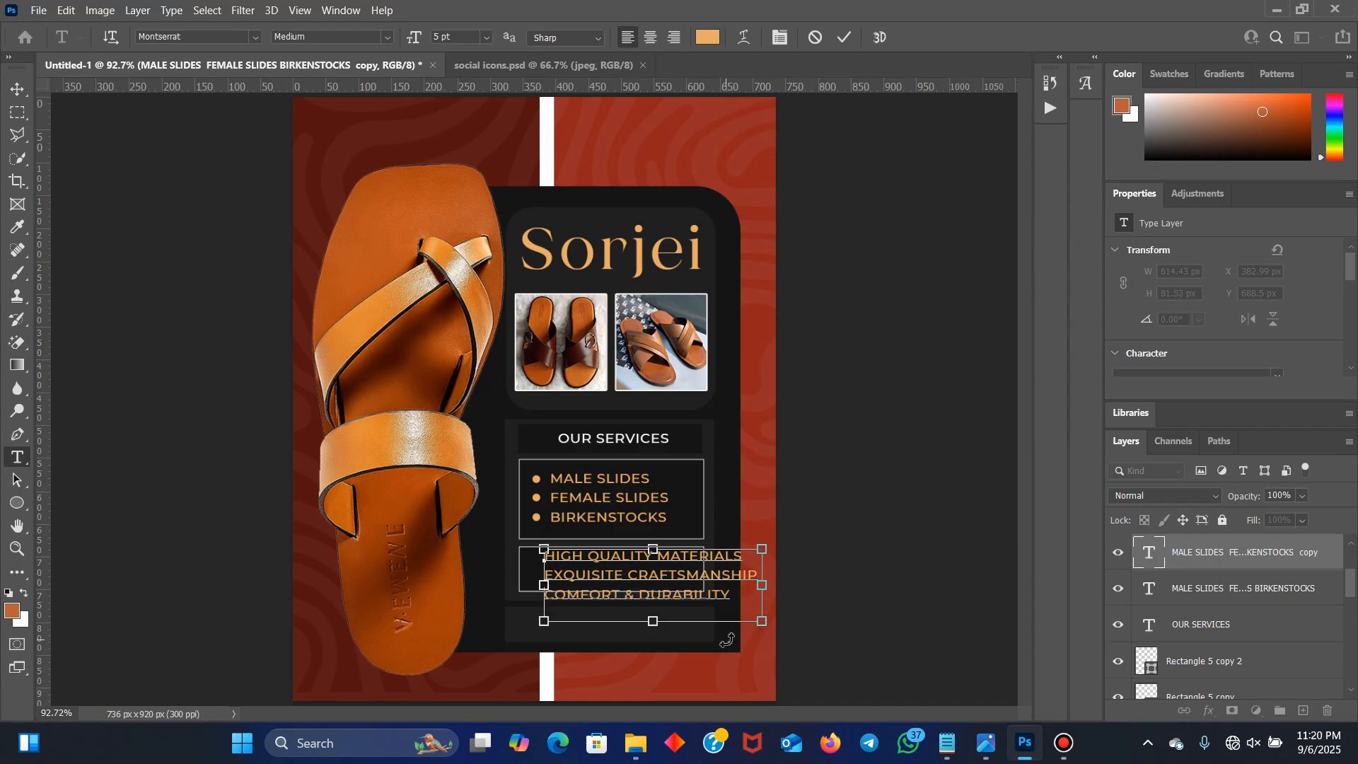
pyautogui.hotkey('ctrl', 'a')
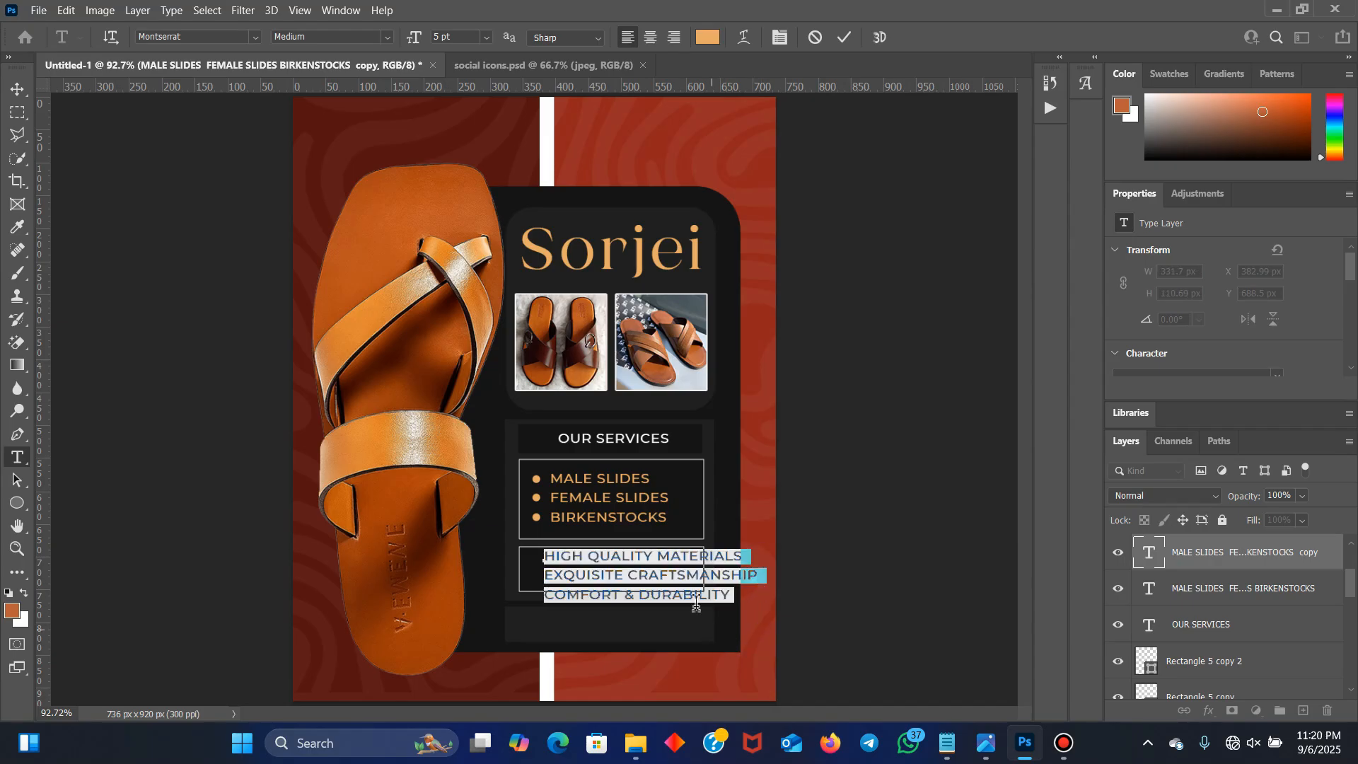
pyautogui.click(841, 36)
# Scale the three-line quality text down to about 57% and position it inside the lower outlined box
pyautogui.hotkey('ctrl', 't')
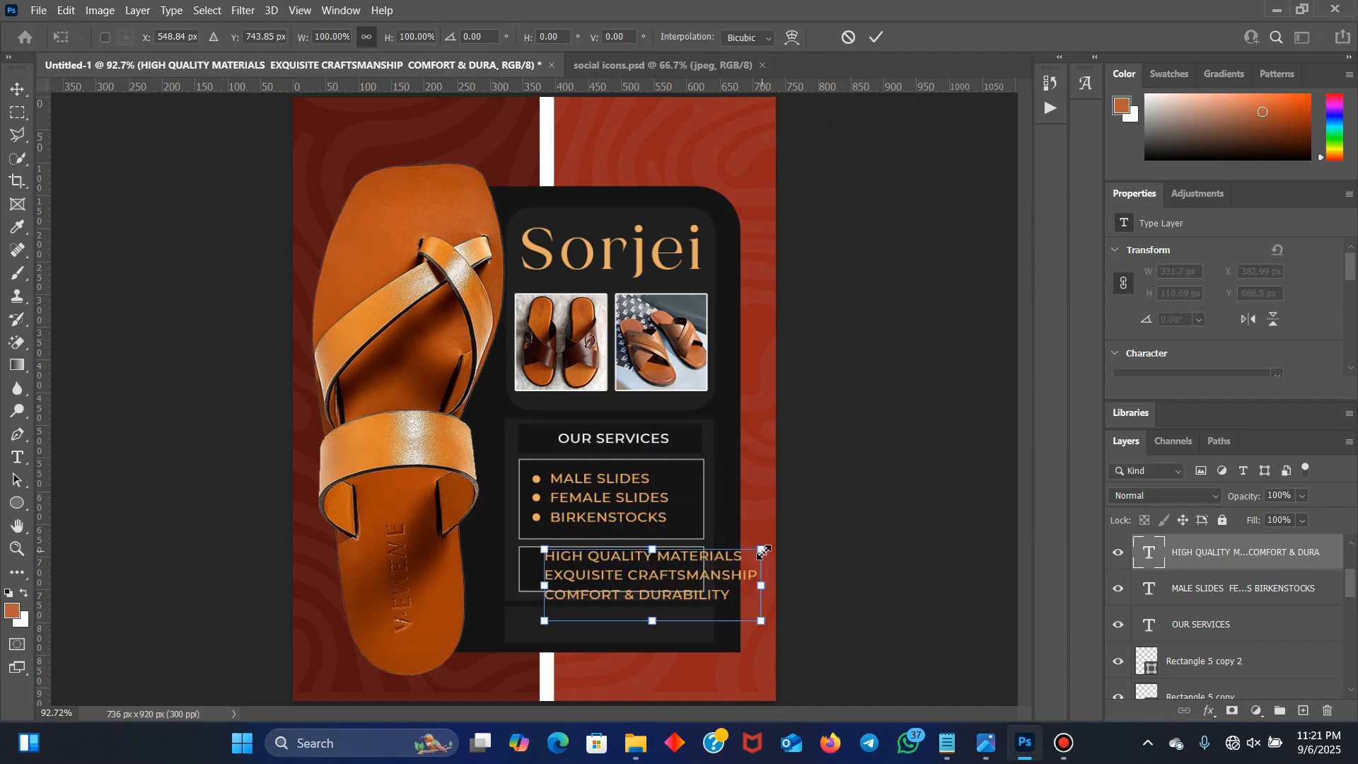
pyautogui.moveTo(762, 549); pyautogui.dragTo(615, 570)
pyautogui.click(876, 36)
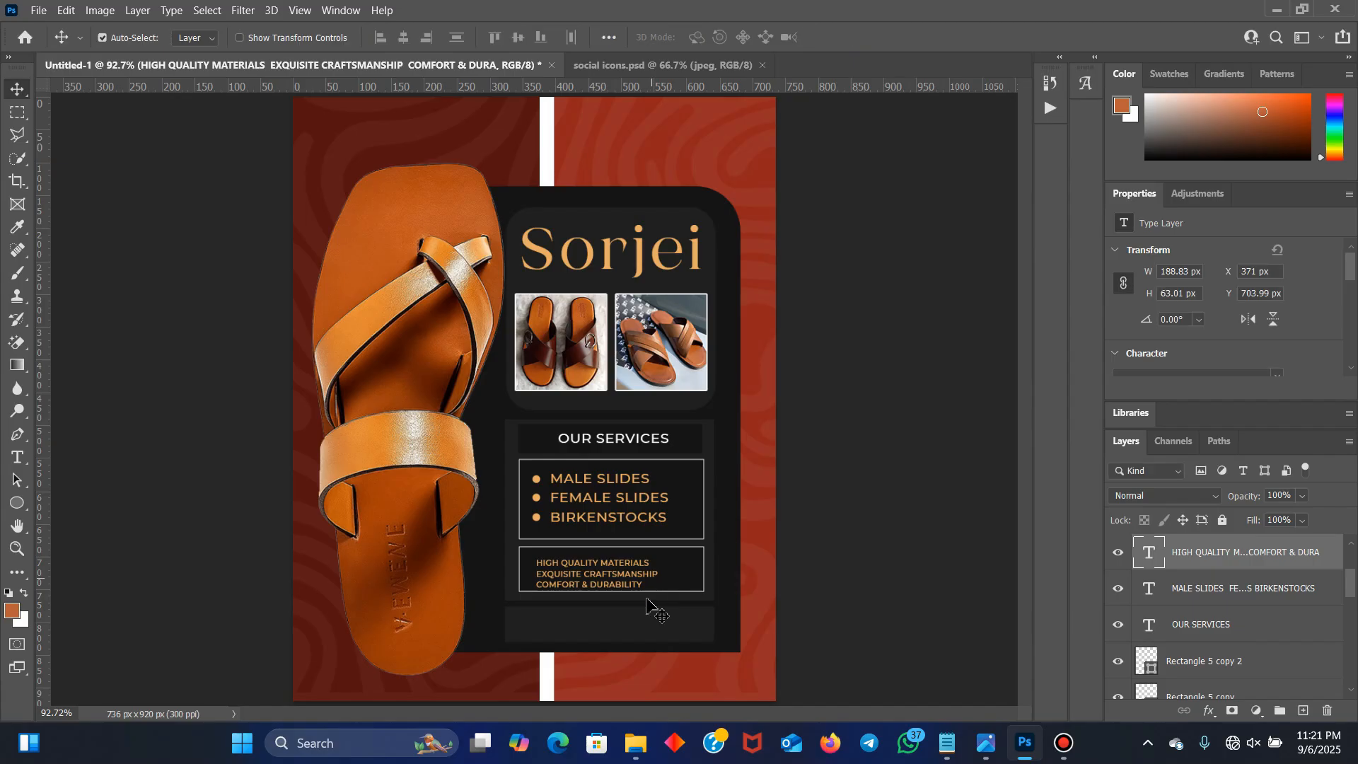
pyautogui.moveTo(613, 569); pyautogui.dragTo(617, 566)
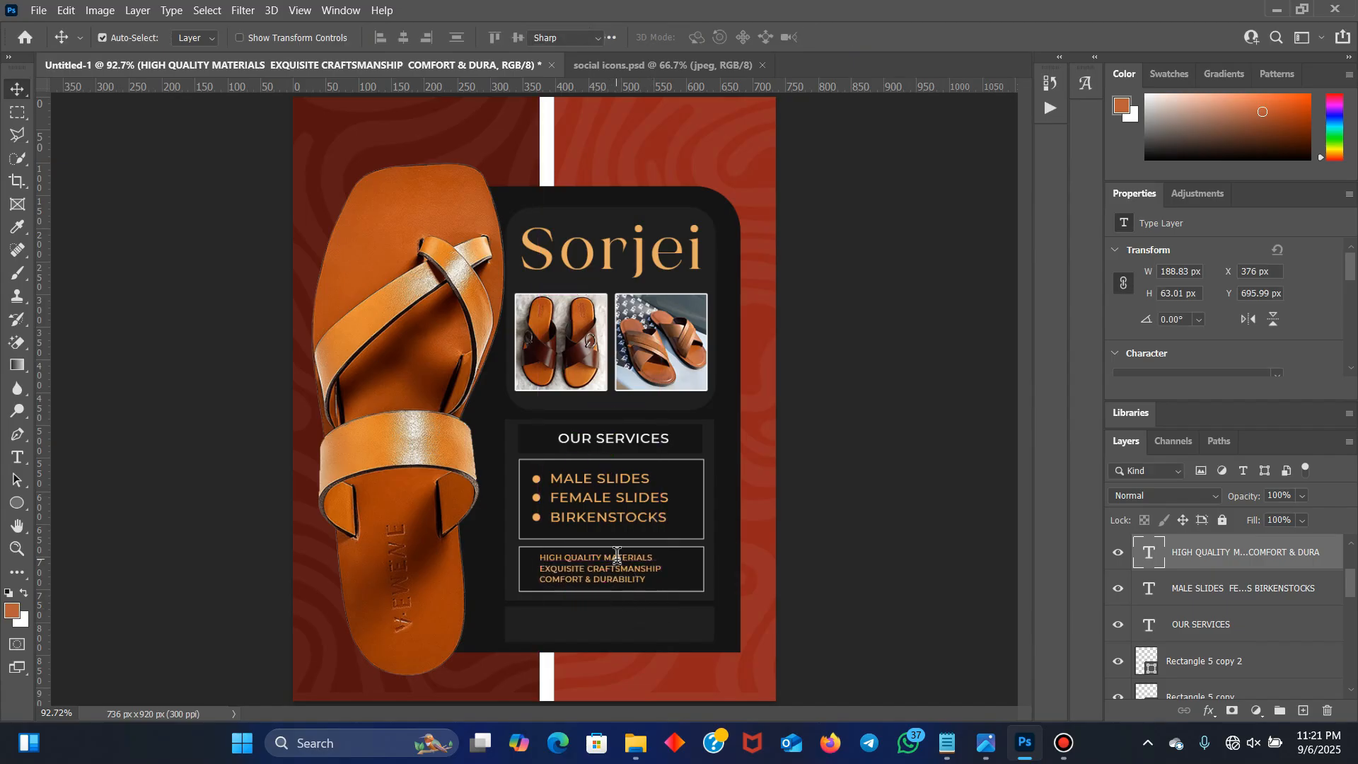
# Recolour the three-line quality text to white (ffffff)
pyautogui.doubleClick(622, 567)
pyautogui.click(707, 37)
pyautogui.click(864, 115)
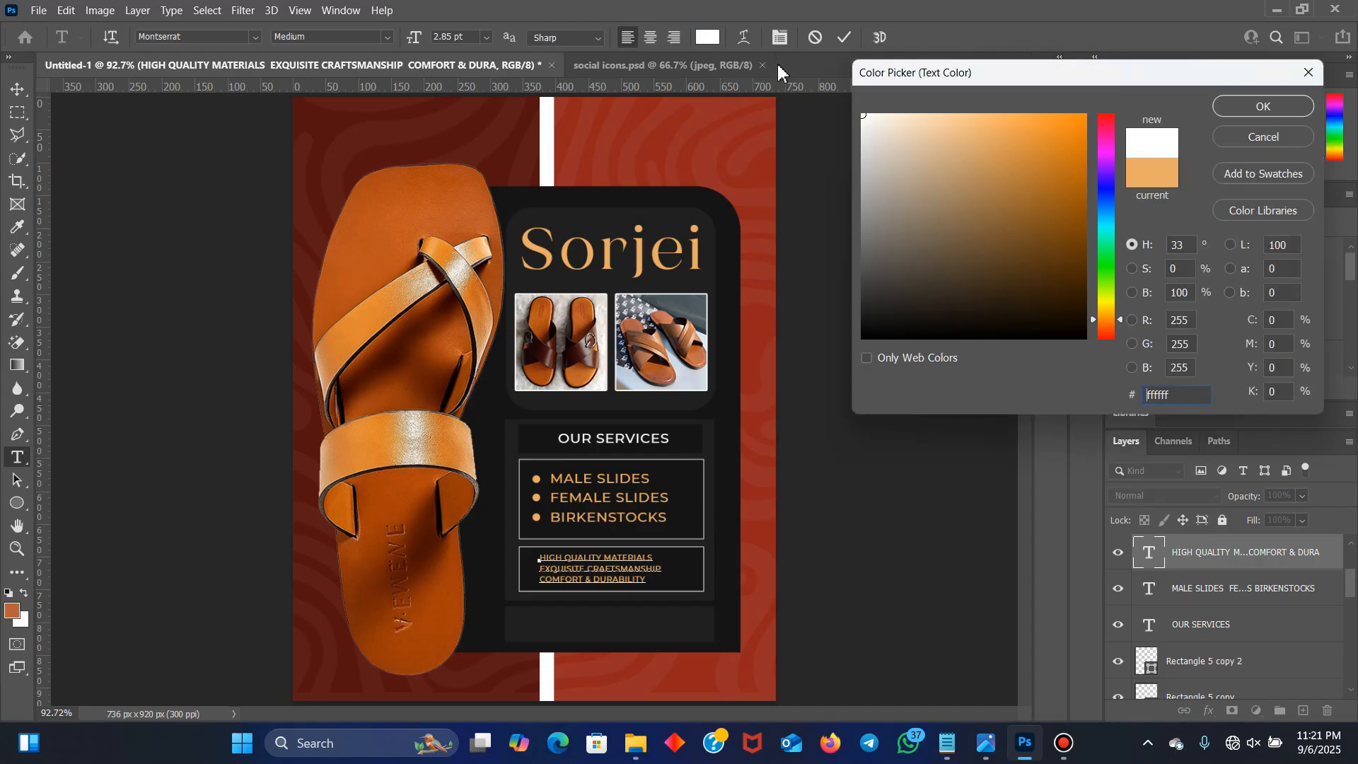
pyautogui.click(1251, 106)
pyautogui.scroll(-3, 1210, 283)
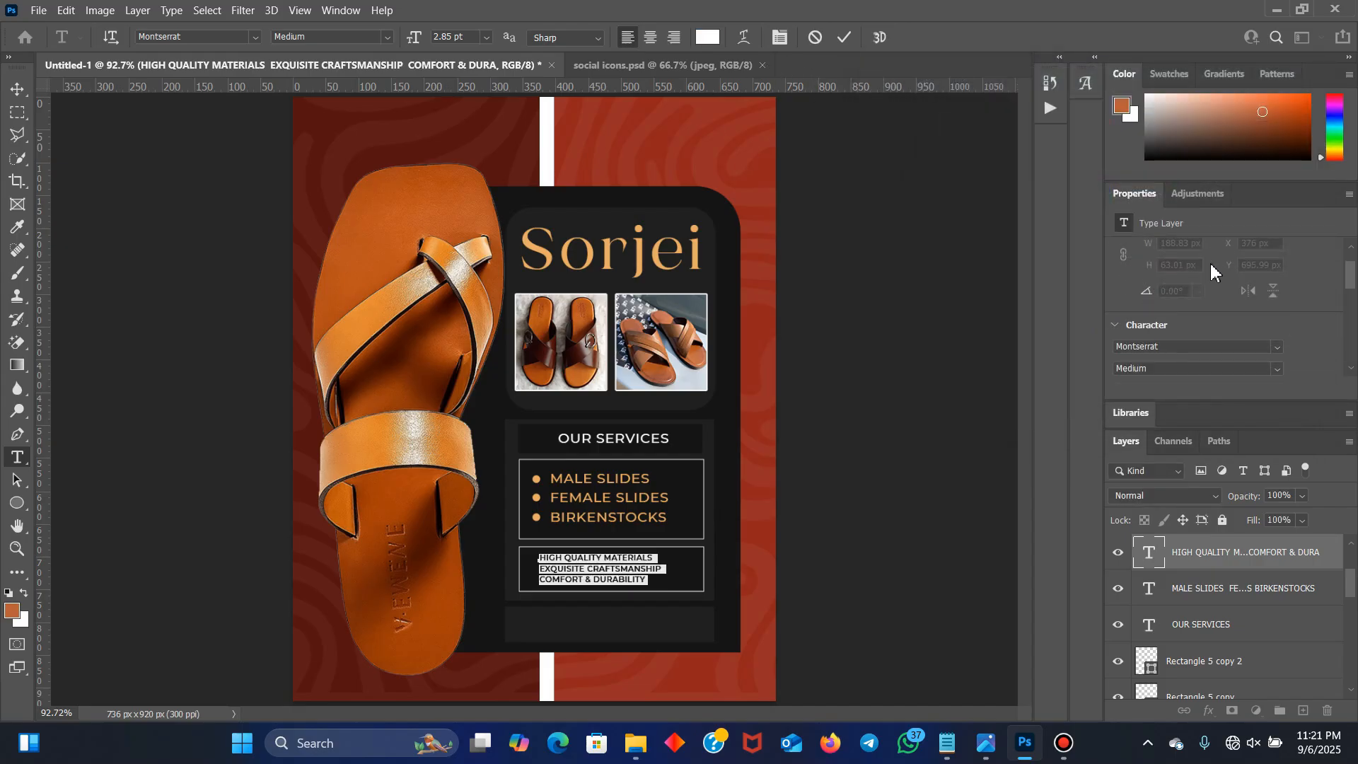
pyautogui.scroll(1, 1134, 268)
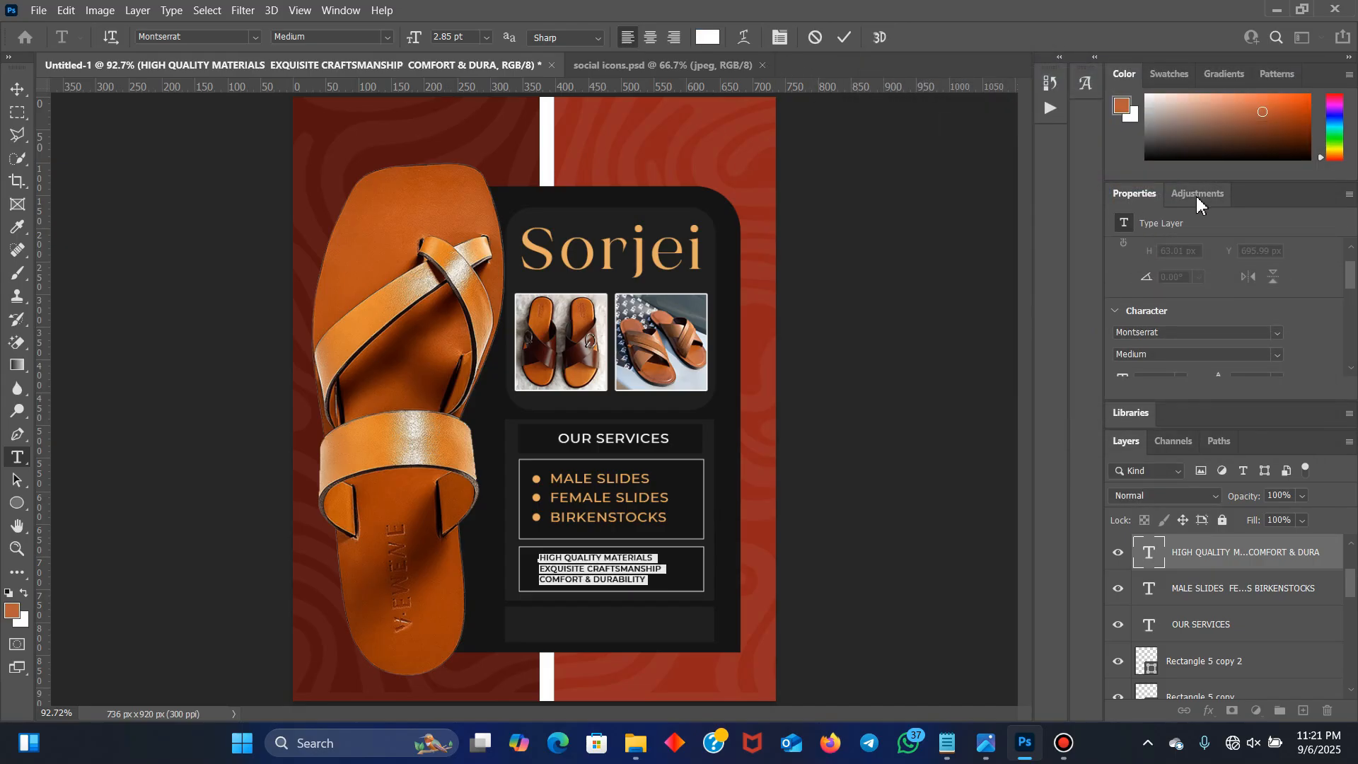
pyautogui.click(341, 9)
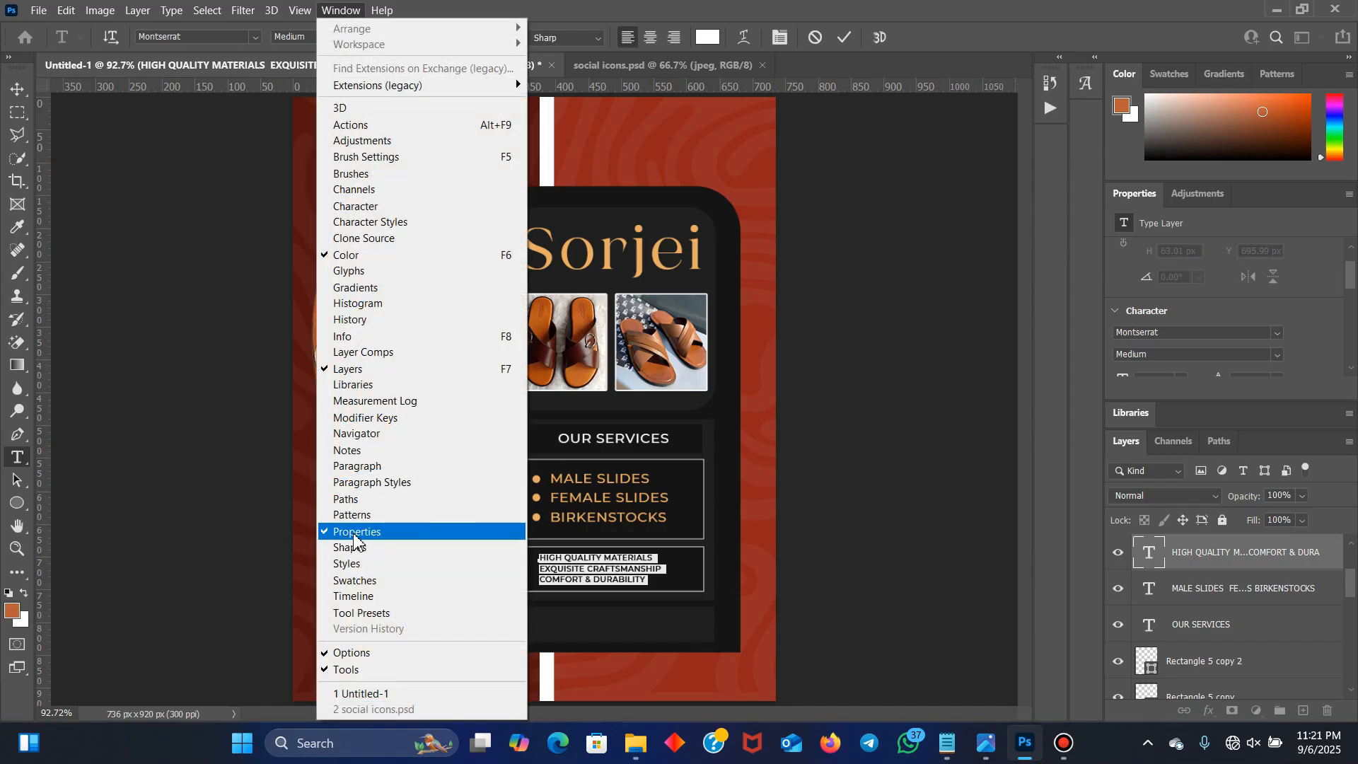
pyautogui.click(844, 38)
pyautogui.press('v')
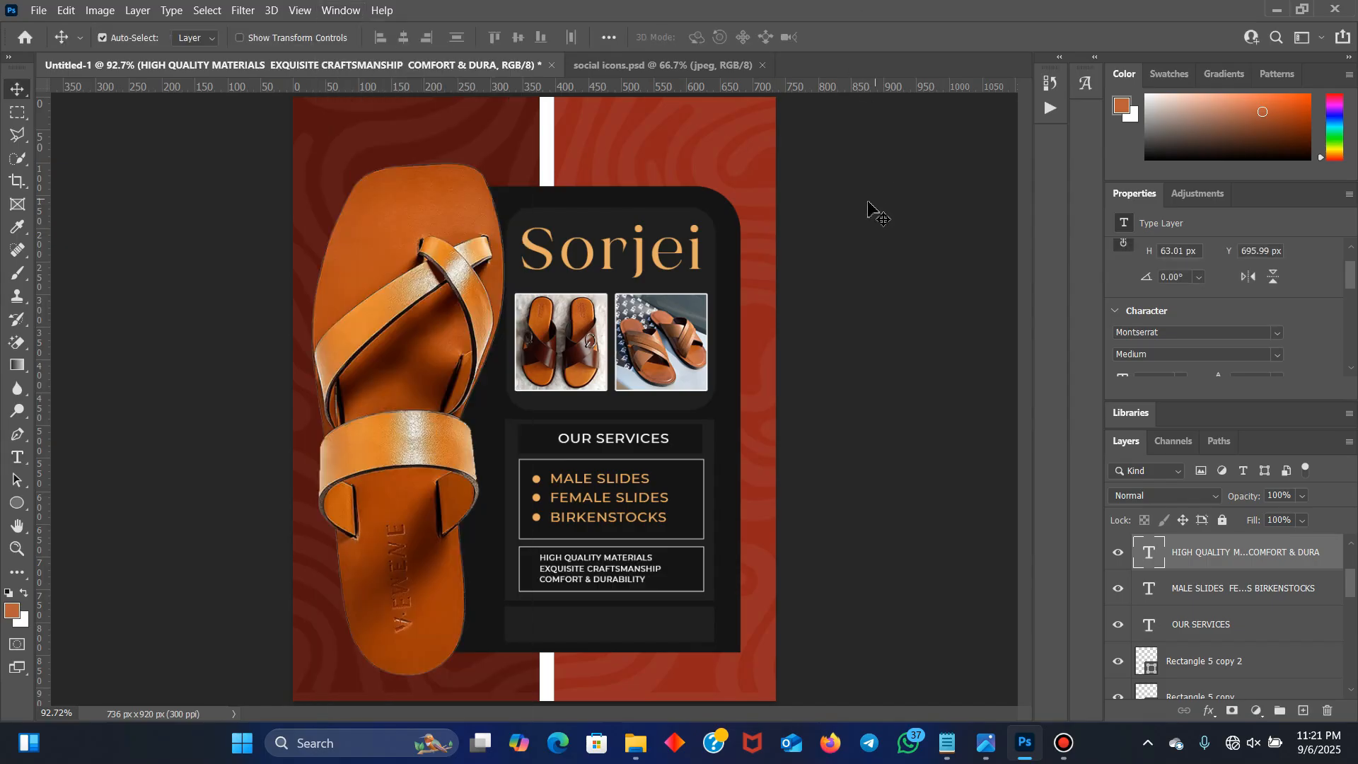
# Set the leading of the three-line quality text to 5 pt
pyautogui.doubleClick(637, 570)
pyautogui.scroll(-1, 1165, 280)
pyautogui.scroll(-1, 1174, 308)
pyautogui.moveTo(1218, 300); pyautogui.dragTo(1241, 295)
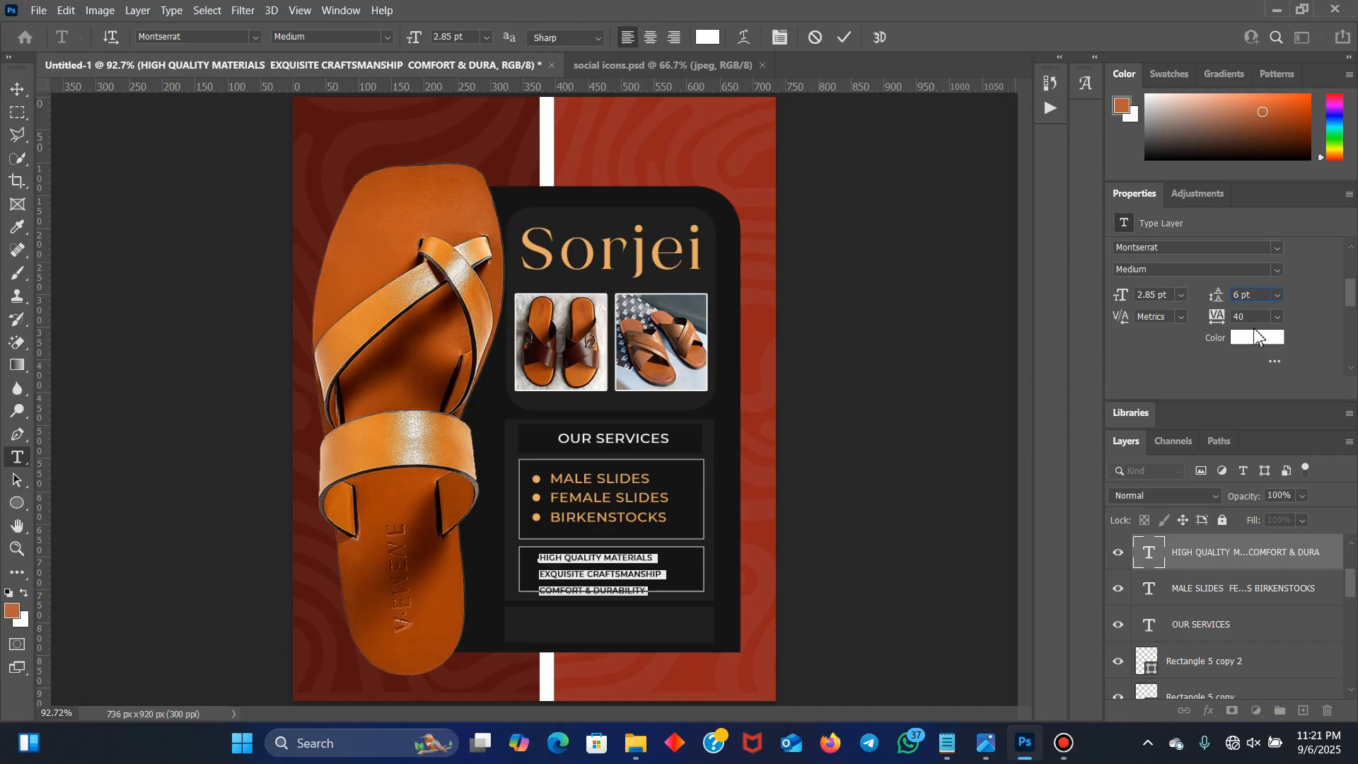
pyautogui.press('Return')
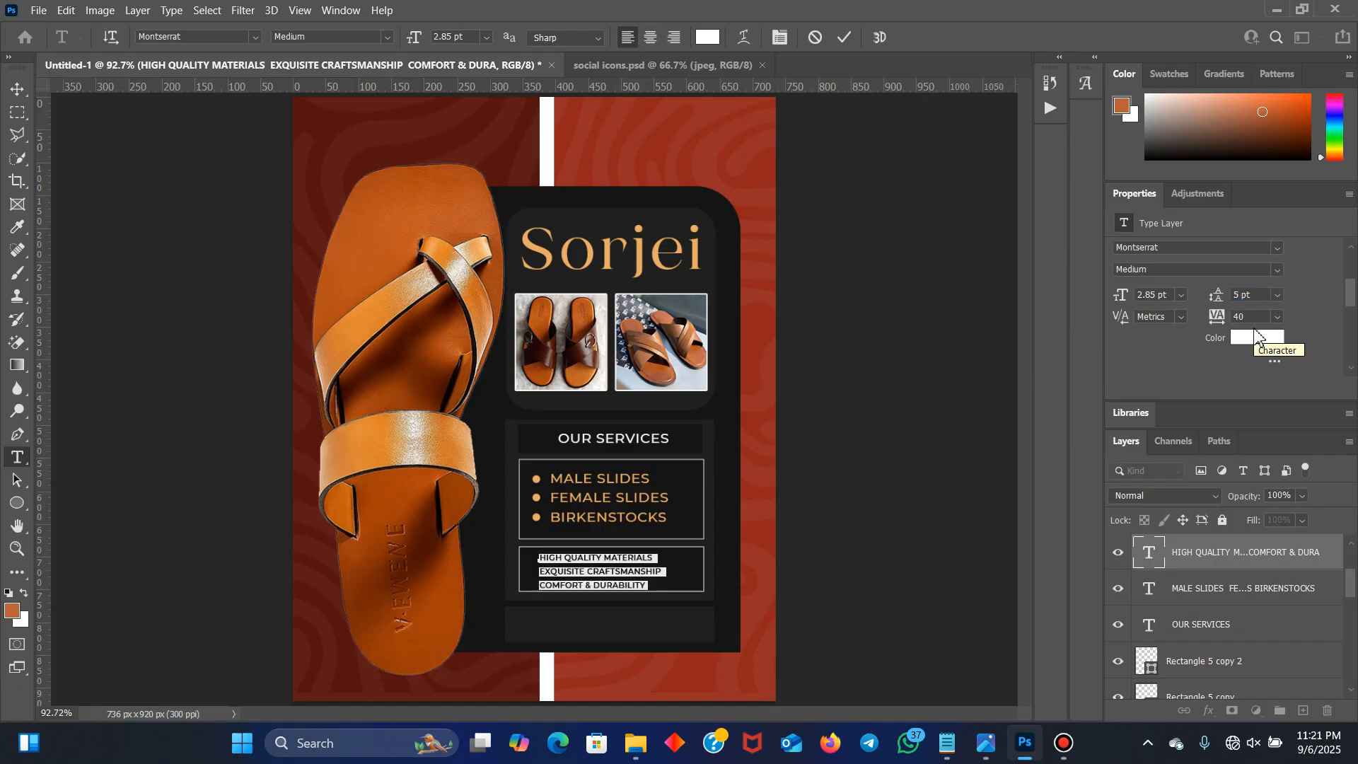
pyautogui.click(847, 37)
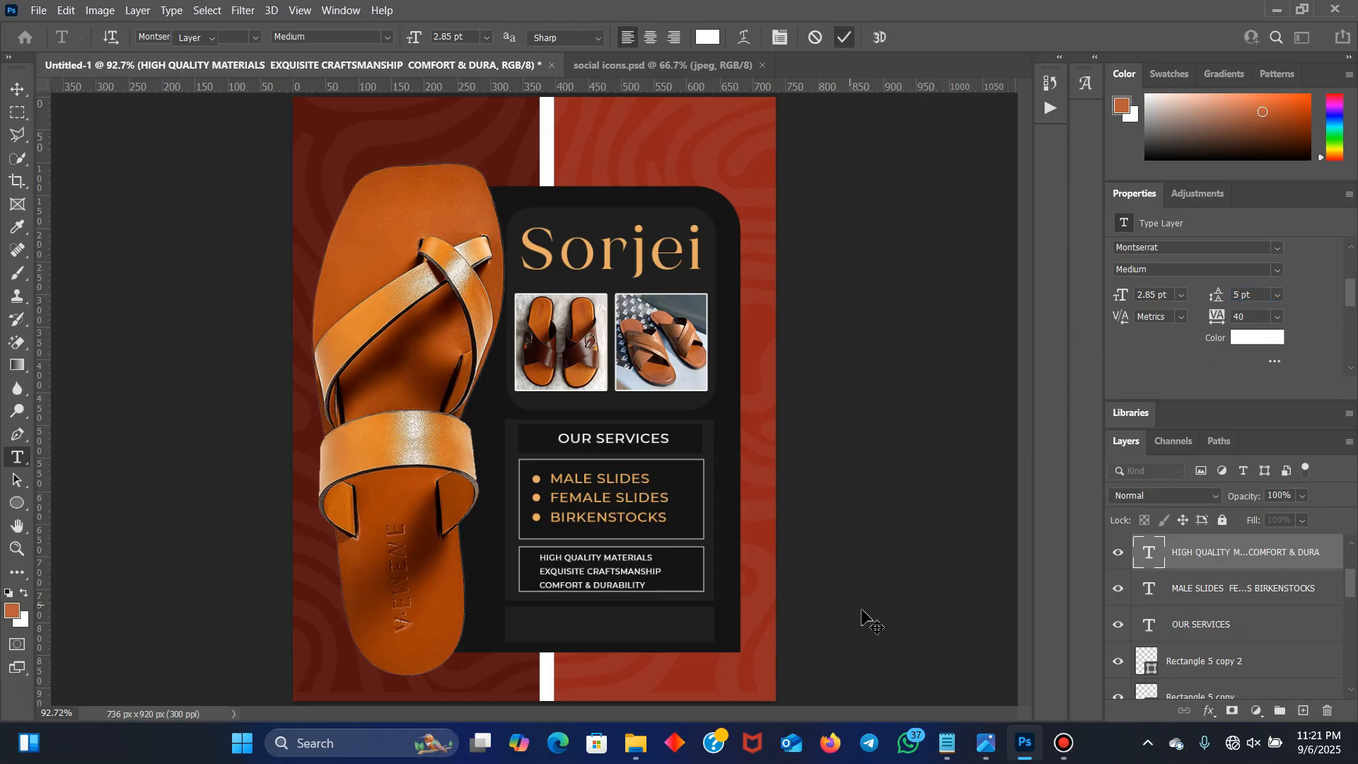
pyautogui.press('v')
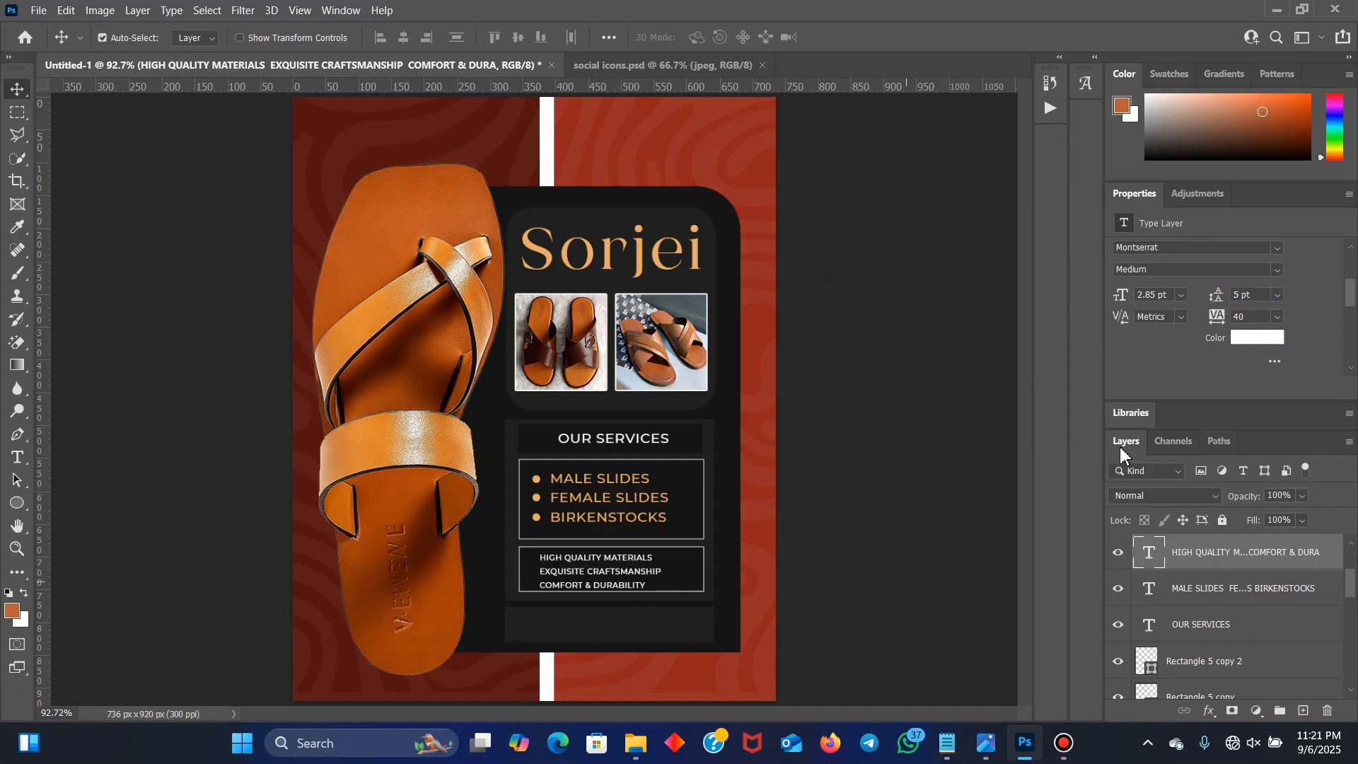
# Set the leading of the three-line quality text to 4 pt
pyautogui.doubleClick(620, 564)
pyautogui.doubleClick(1241, 295)
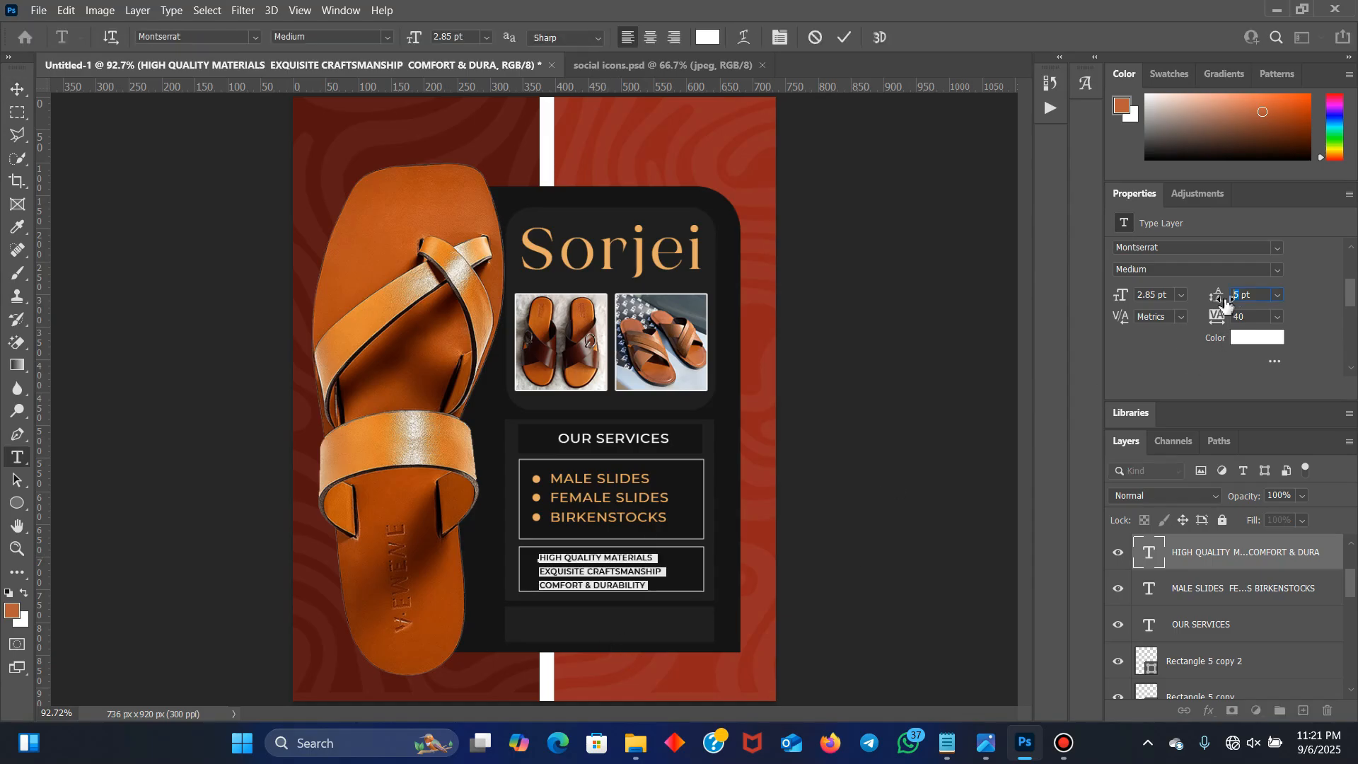
pyautogui.write('4')
pyautogui.press('Return')
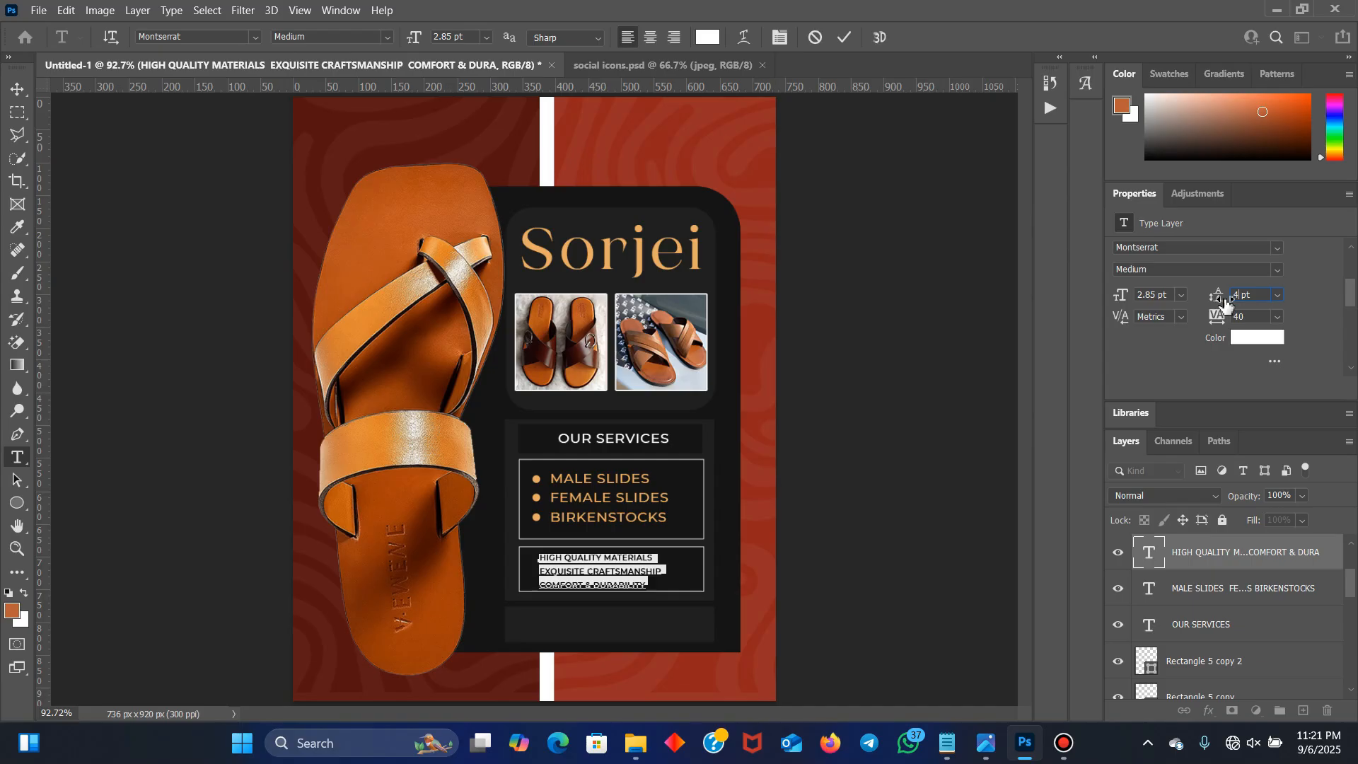
pyautogui.click(846, 39)
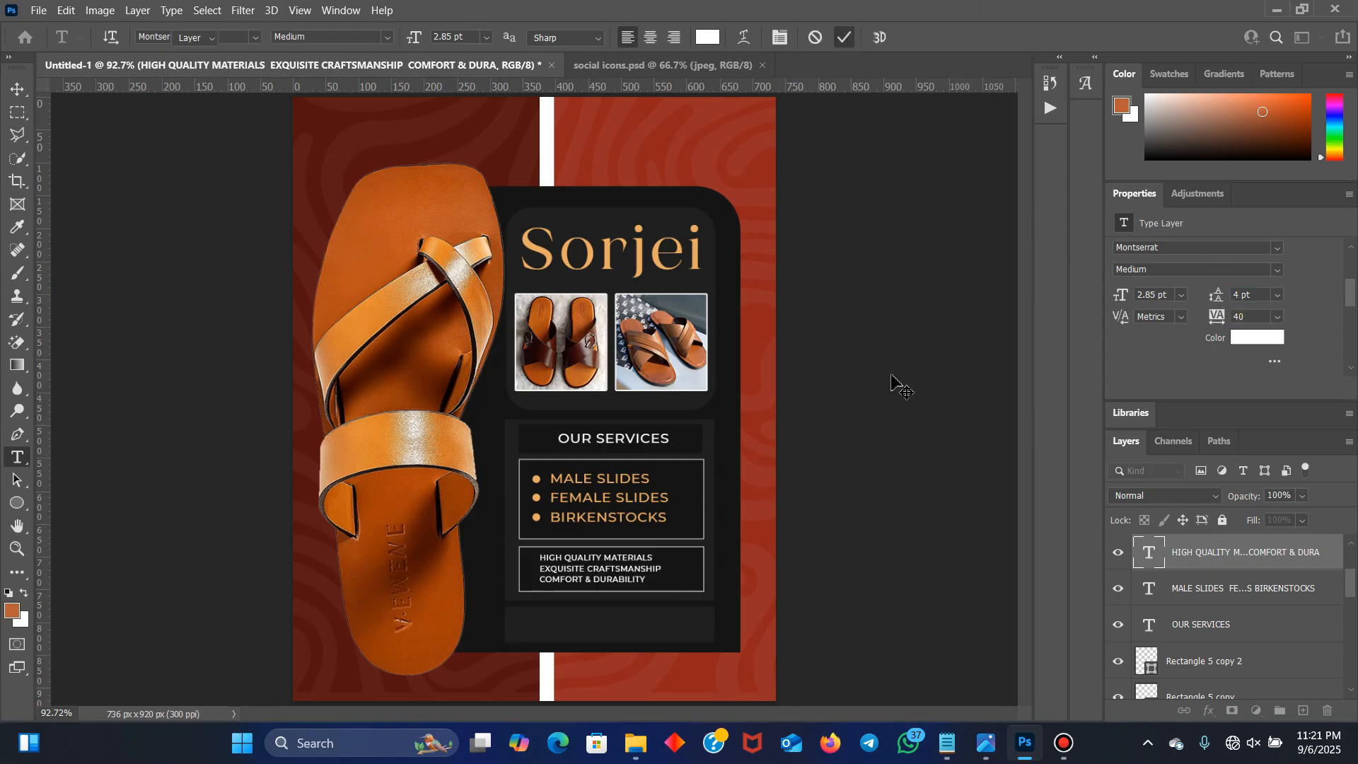
# Nudge the three-line quality text about 10 px left inside the lower outlined box
pyautogui.press('v')
pyautogui.press('Left')
pyautogui.press('Left')
pyautogui.press('Left')
pyautogui.press('Left')
pyautogui.press('Left')
pyautogui.press('Left')
pyautogui.press('Left')
pyautogui.press('Left')
pyautogui.press('Left')
pyautogui.press('Left')
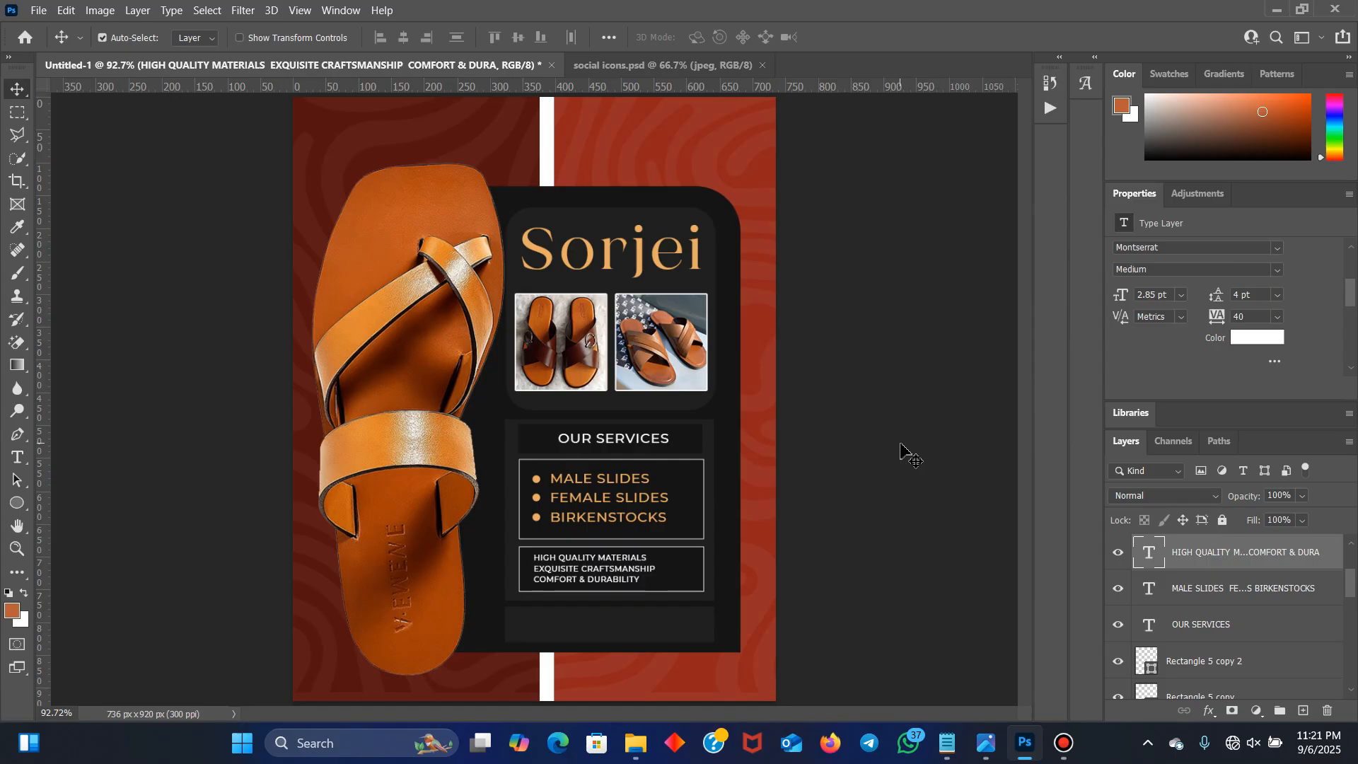
# Draw a 1 px vertical line about 67 px long across the lower outlined box and fill it white
pyautogui.click(18, 502)
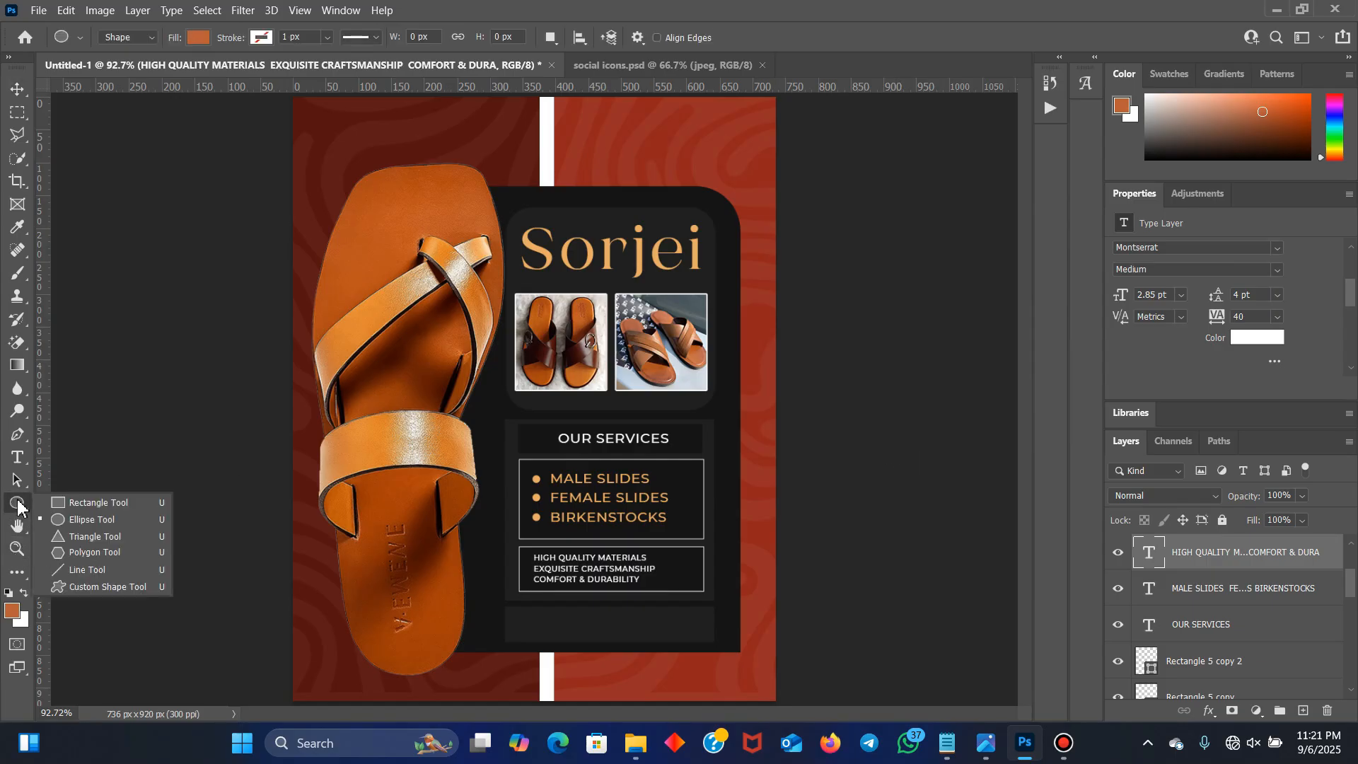
pyautogui.click(106, 570)
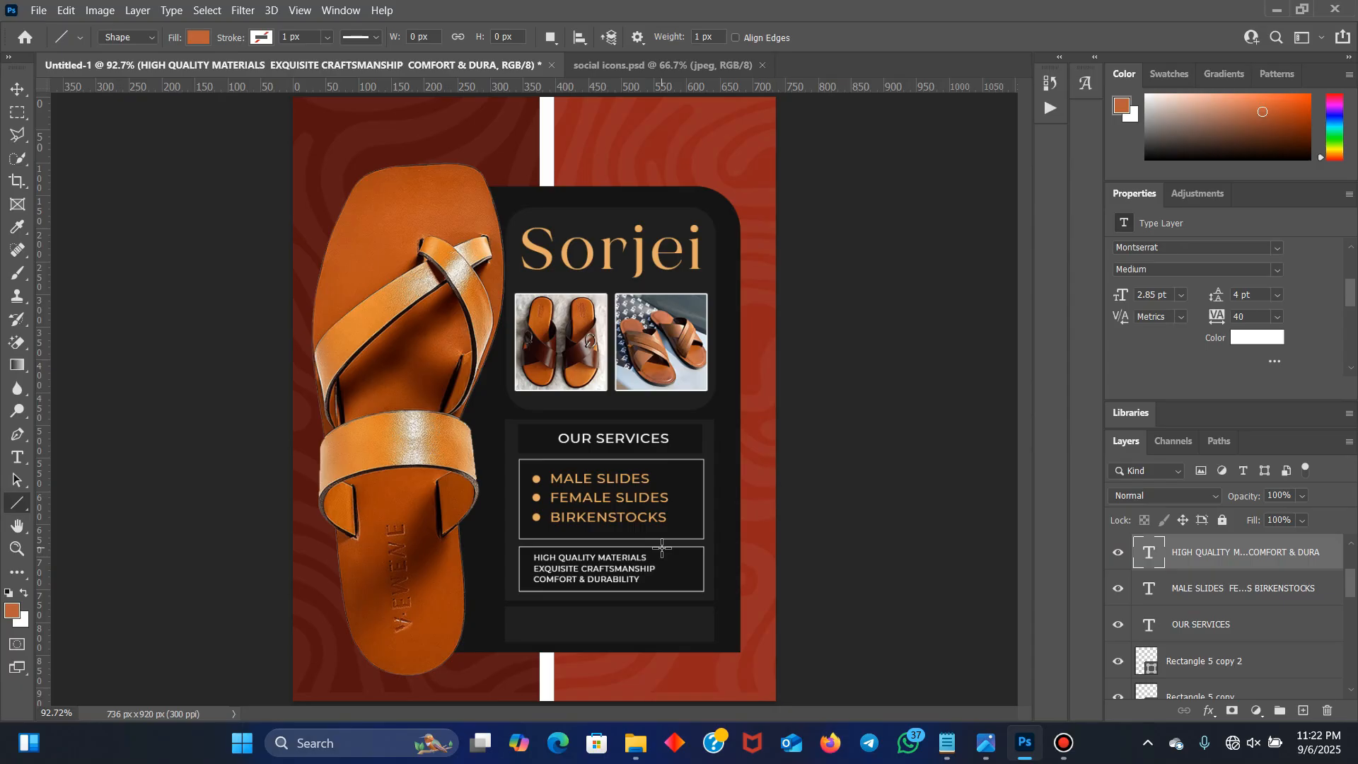
pyautogui.moveTo(662, 547); pyautogui.dragTo(670, 592)
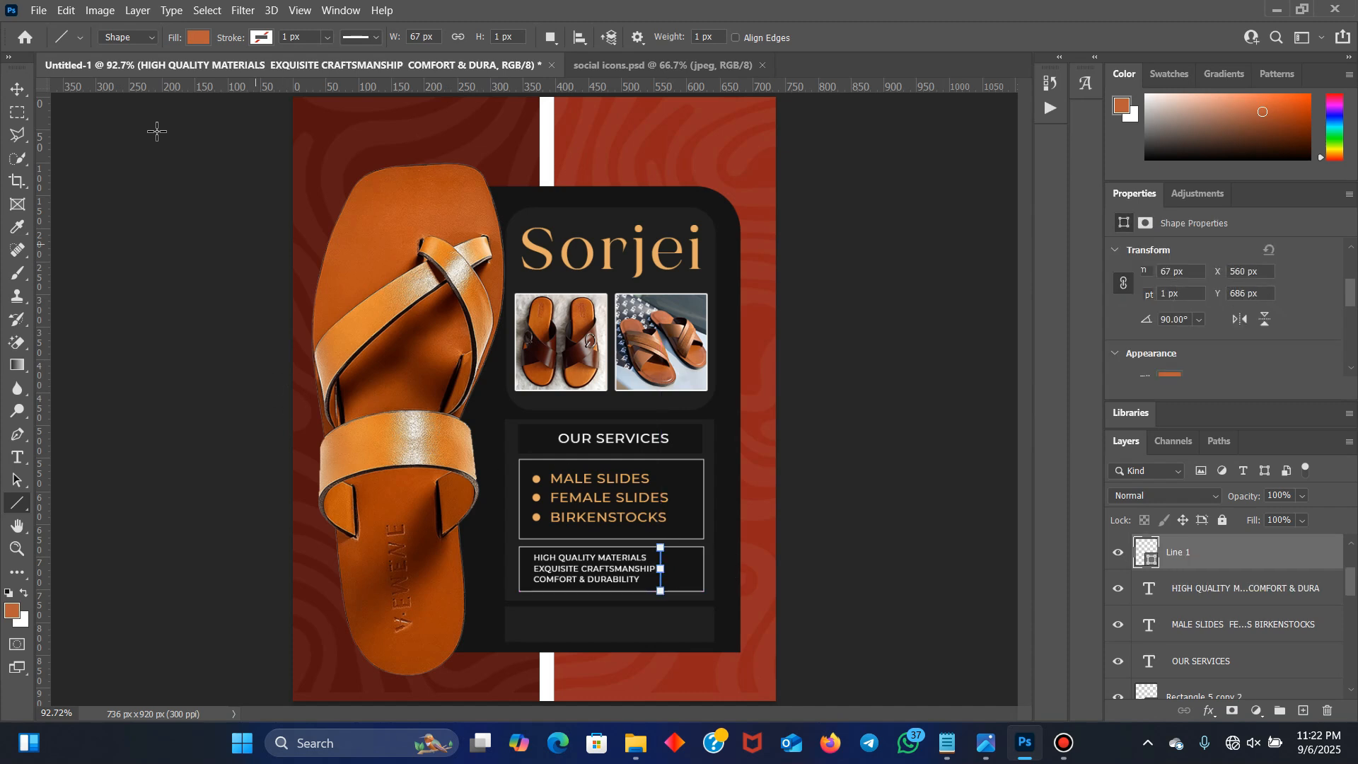
pyautogui.click(197, 38)
pyautogui.click(88, 131)
pyautogui.click(17, 89)
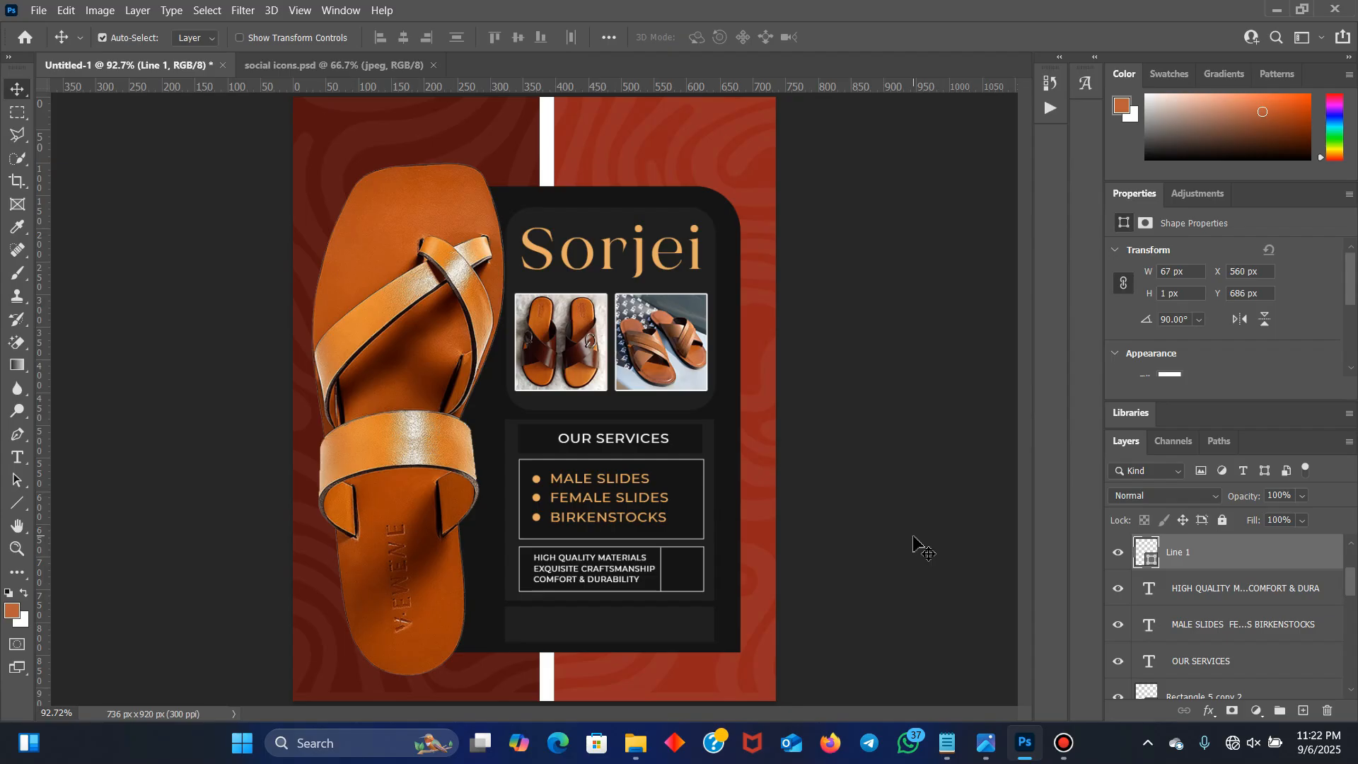
# Nudge the white divider line right until it clears the quality text
pyautogui.press('Right')
pyautogui.press('Right')
pyautogui.press('Right')
pyautogui.press('Right')
pyautogui.press('Right')
pyautogui.press('Right')
pyautogui.press('Right')
pyautogui.press('Right')
pyautogui.press('Right')
pyautogui.press('Right')
pyautogui.press('Right')
pyautogui.press('Right')
pyautogui.press('Right')
# Switch to social icons.psd and hide the jpeg layer that covers the icons
pyautogui.click(334, 66)
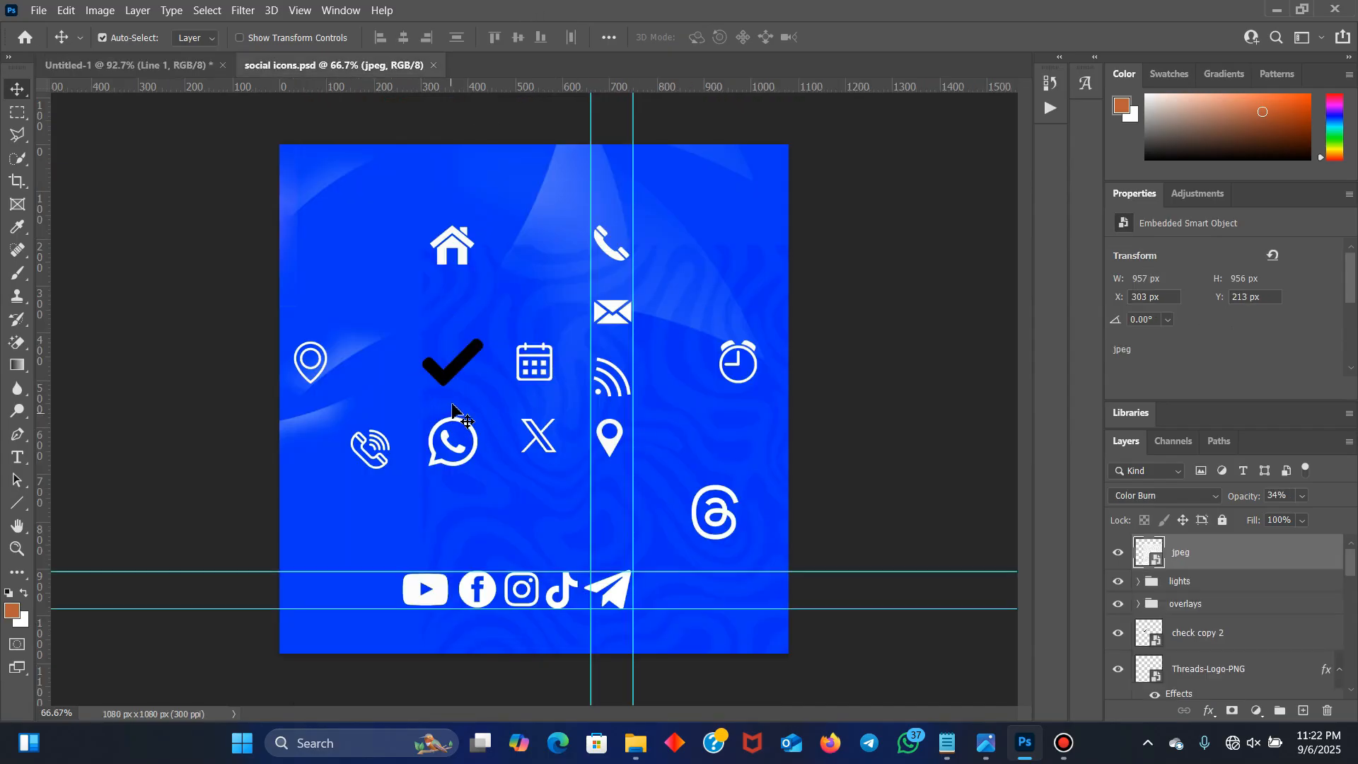
pyautogui.moveTo(464, 379); pyautogui.dragTo(203, 131)
pyautogui.hotkey('ctrl', 'z')
pyautogui.scroll(-3, 1219, 620)
pyautogui.scroll(3, 1219, 619)
pyautogui.click(1119, 552)
# Copy the black check mark into the flyer and scale it down to 1.39% at the divider in the quality box
pyautogui.click(440, 382)
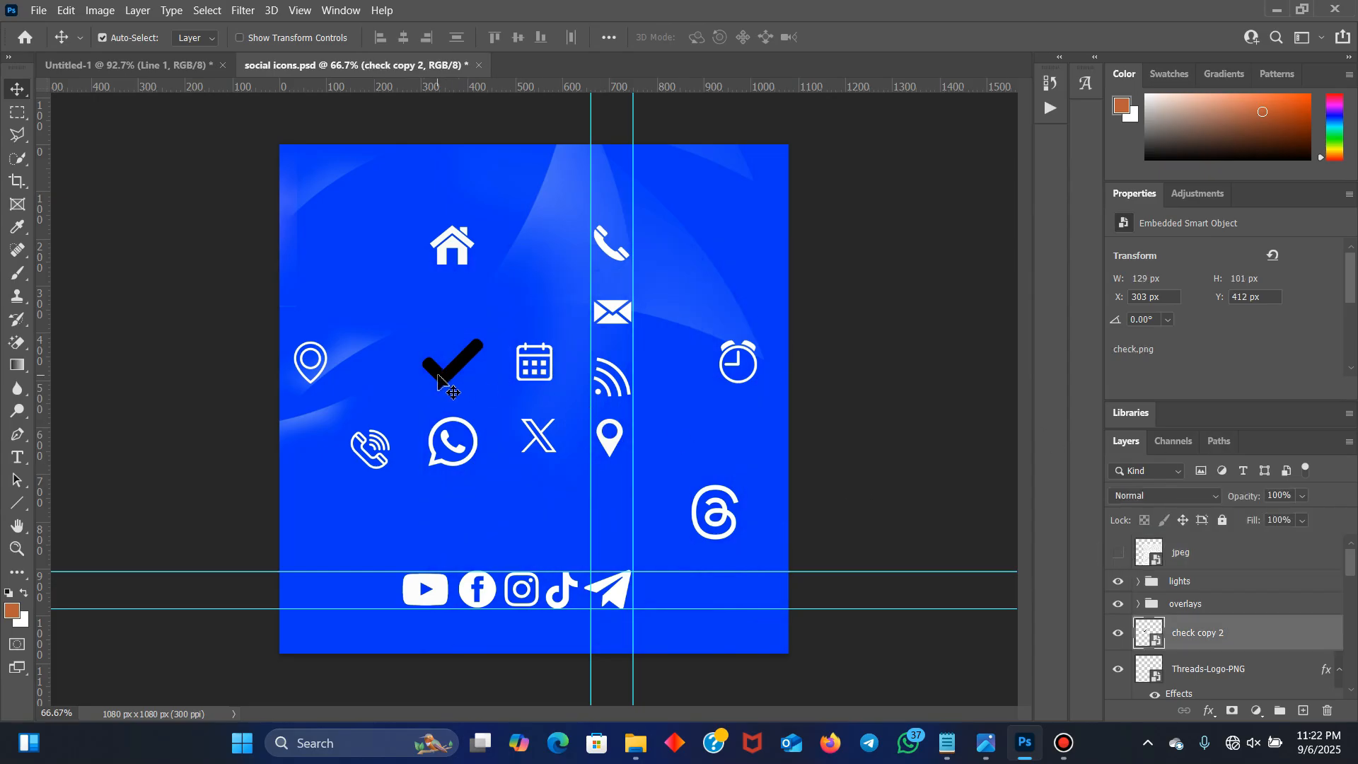
pyautogui.moveTo(441, 382); pyautogui.dragTo(715, 546)
pyautogui.hotkey('ctrl', 't')
pyautogui.moveTo(736, 510); pyautogui.dragTo(691, 553)
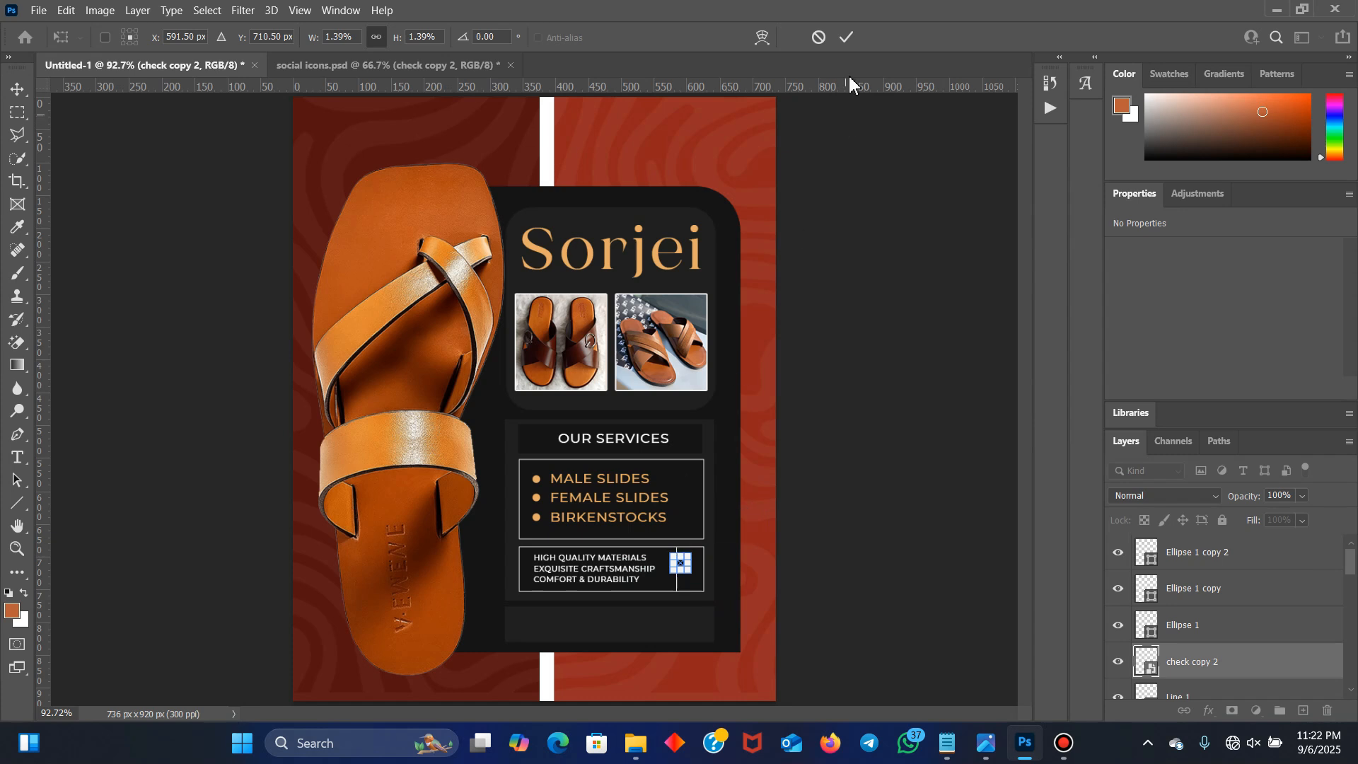
pyautogui.click(847, 37)
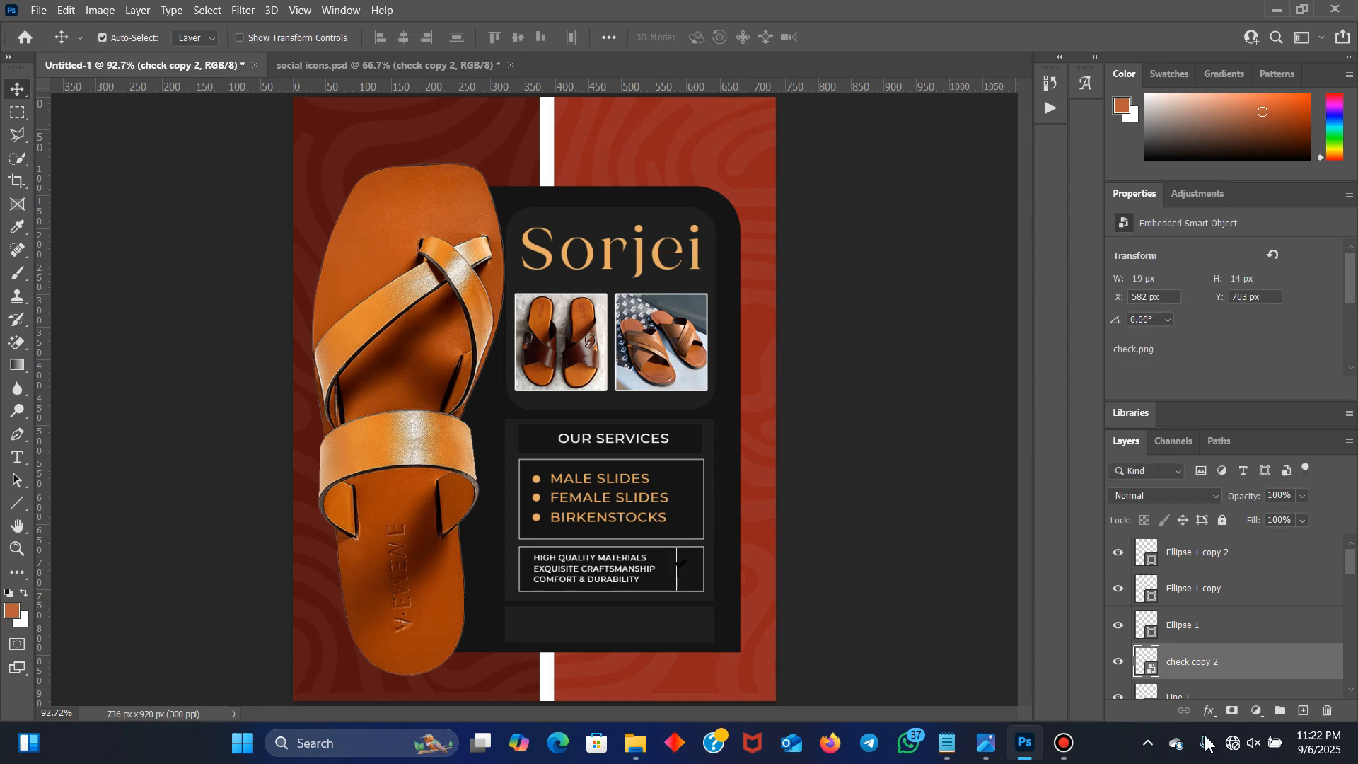
# Apply a white Color Overlay at 100% opacity to the check mark
pyautogui.click(1209, 711)
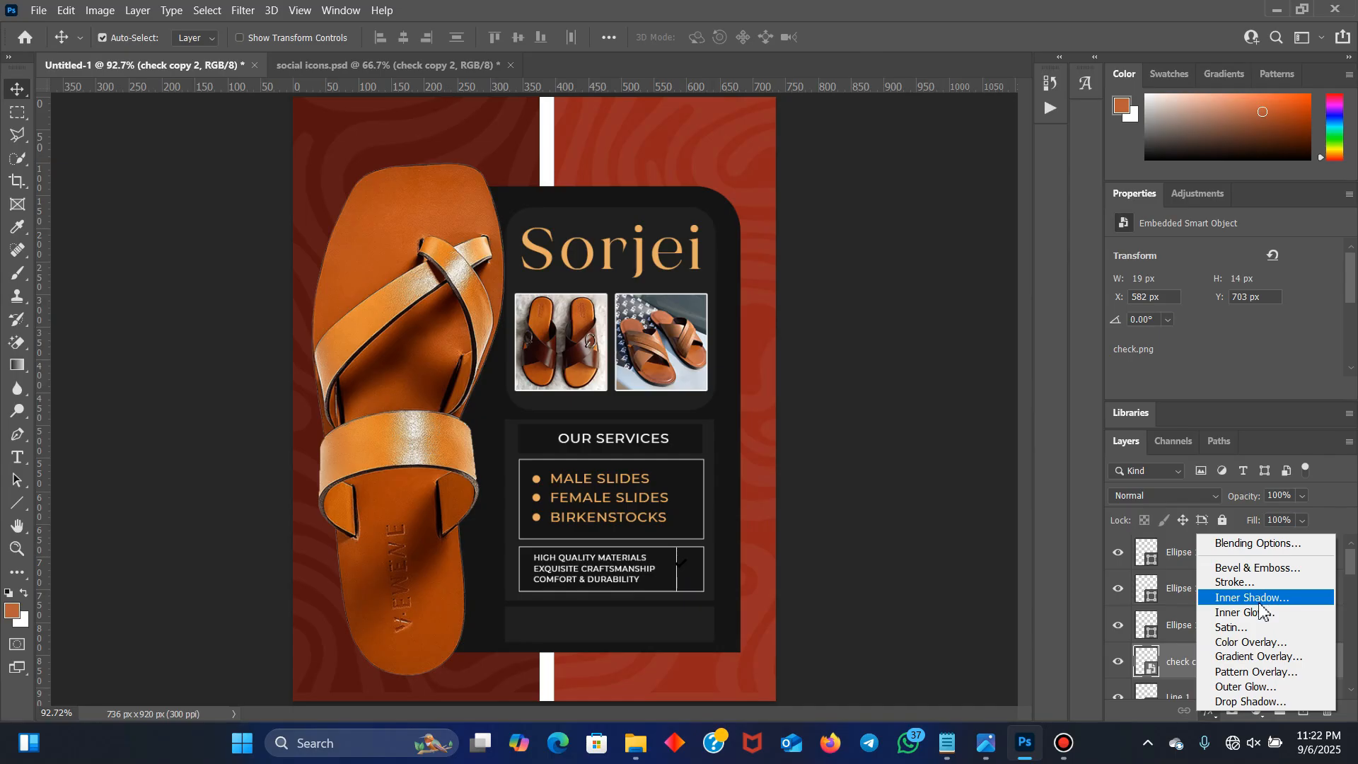
pyautogui.press('Escape')
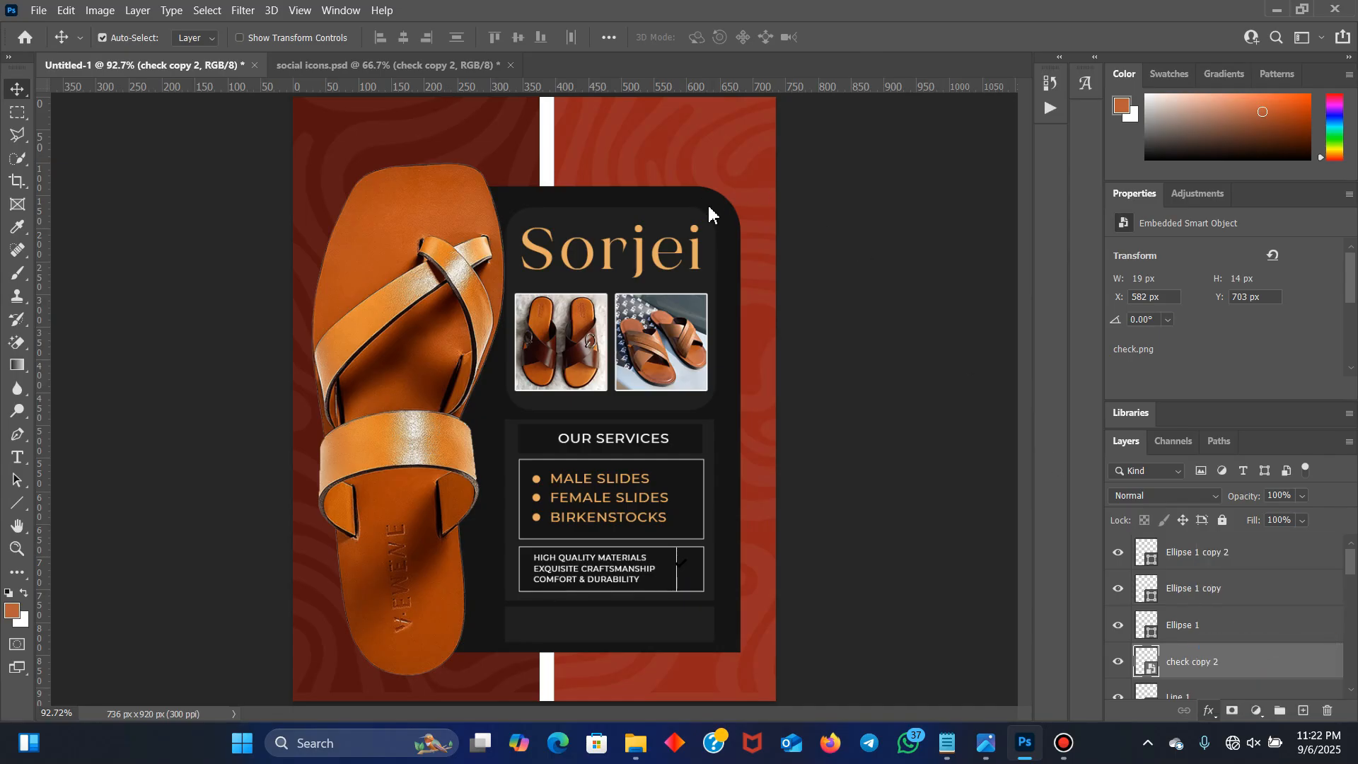
pyautogui.click(1259, 110)
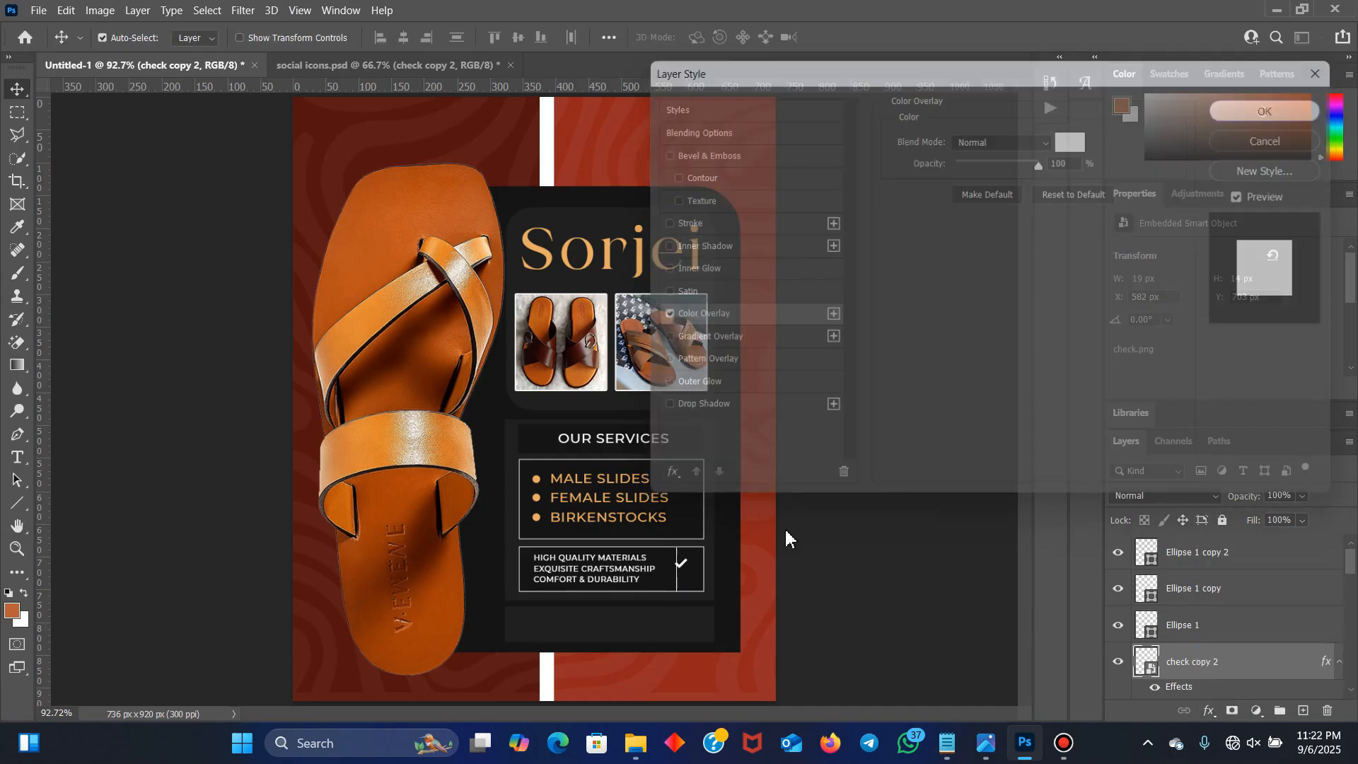
# Place the check mark right of the divider and duplicate it so each of the three quality lines has one
pyautogui.moveTo(685, 566); pyautogui.dragTo(697, 562)
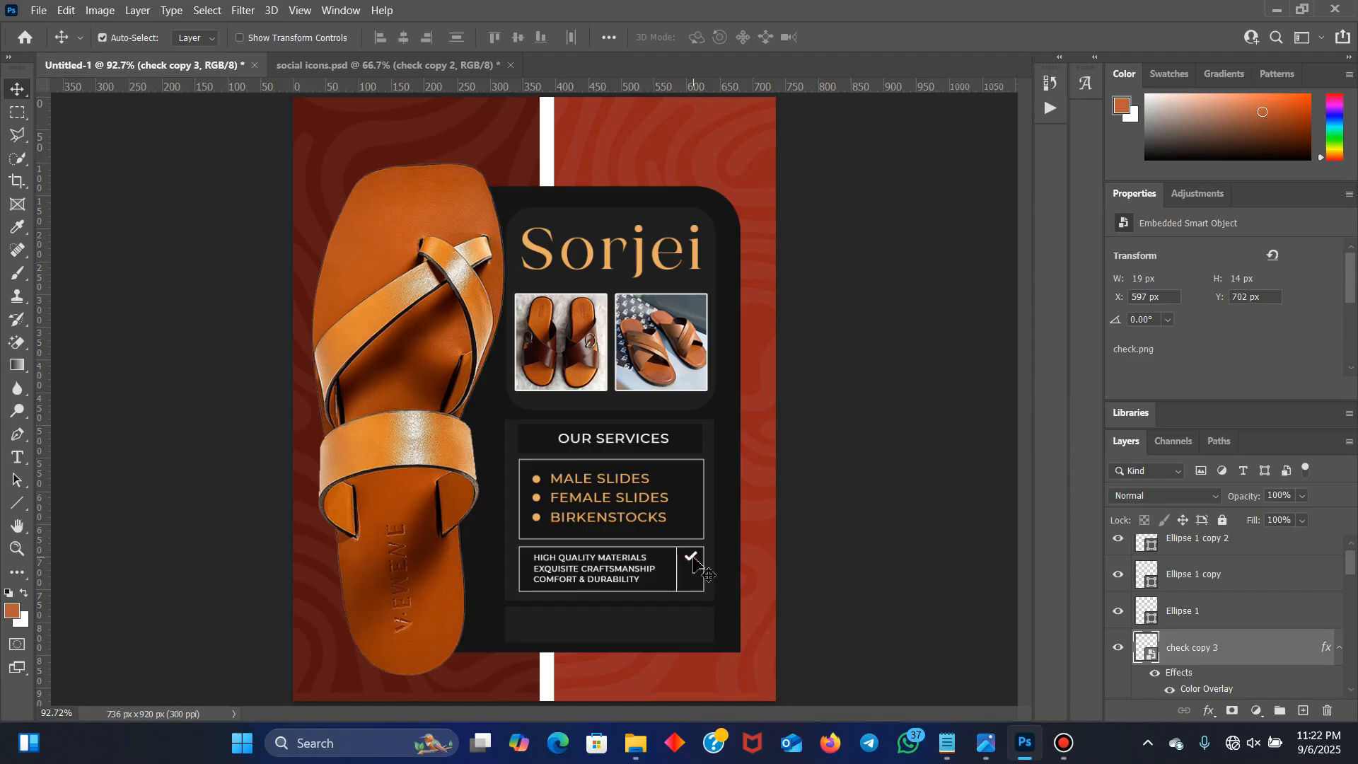
pyautogui.hotkey('ctrl', 'j')
pyautogui.click(204, 562)
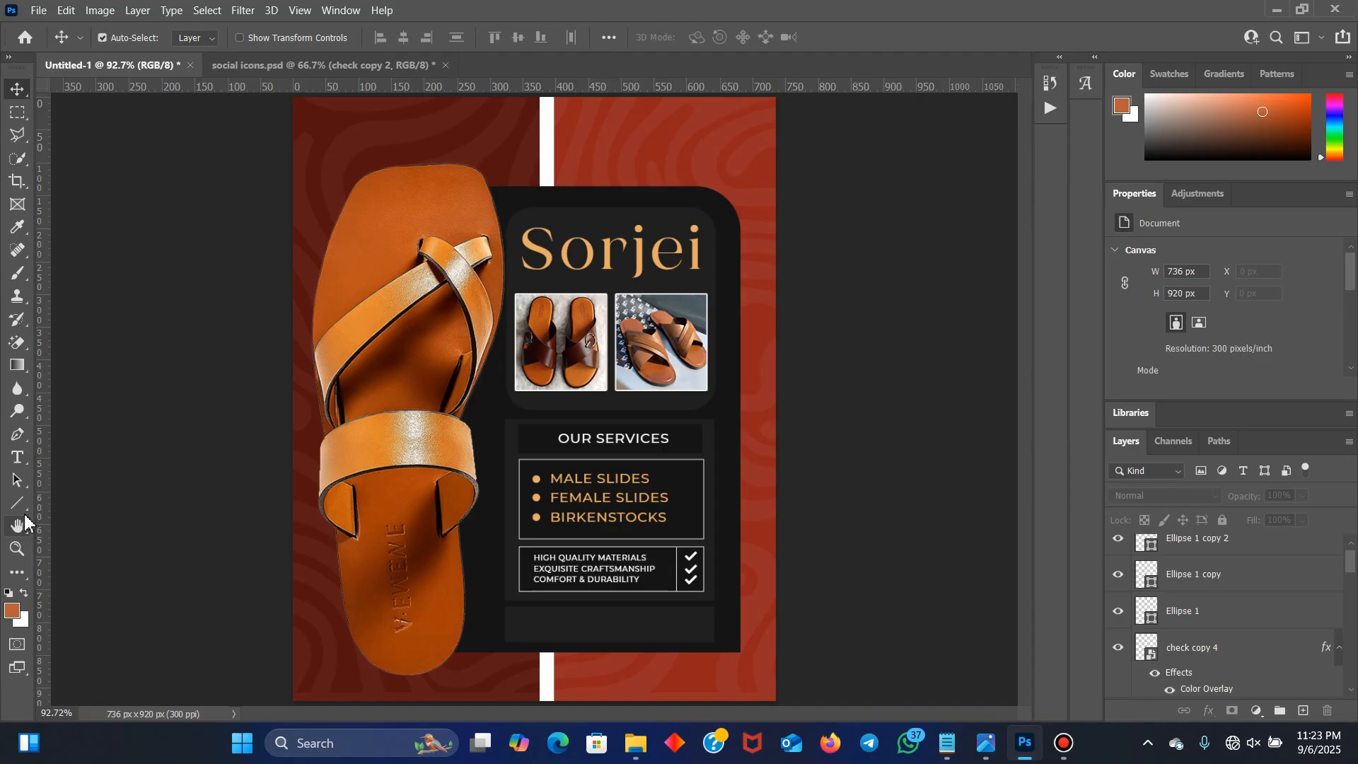
# Draw a rectangle about 110 by 42 px in the panel's bottom bar and align a vertical guide to its left edge
pyautogui.rightClick(18, 503)
pyautogui.click(85, 504)
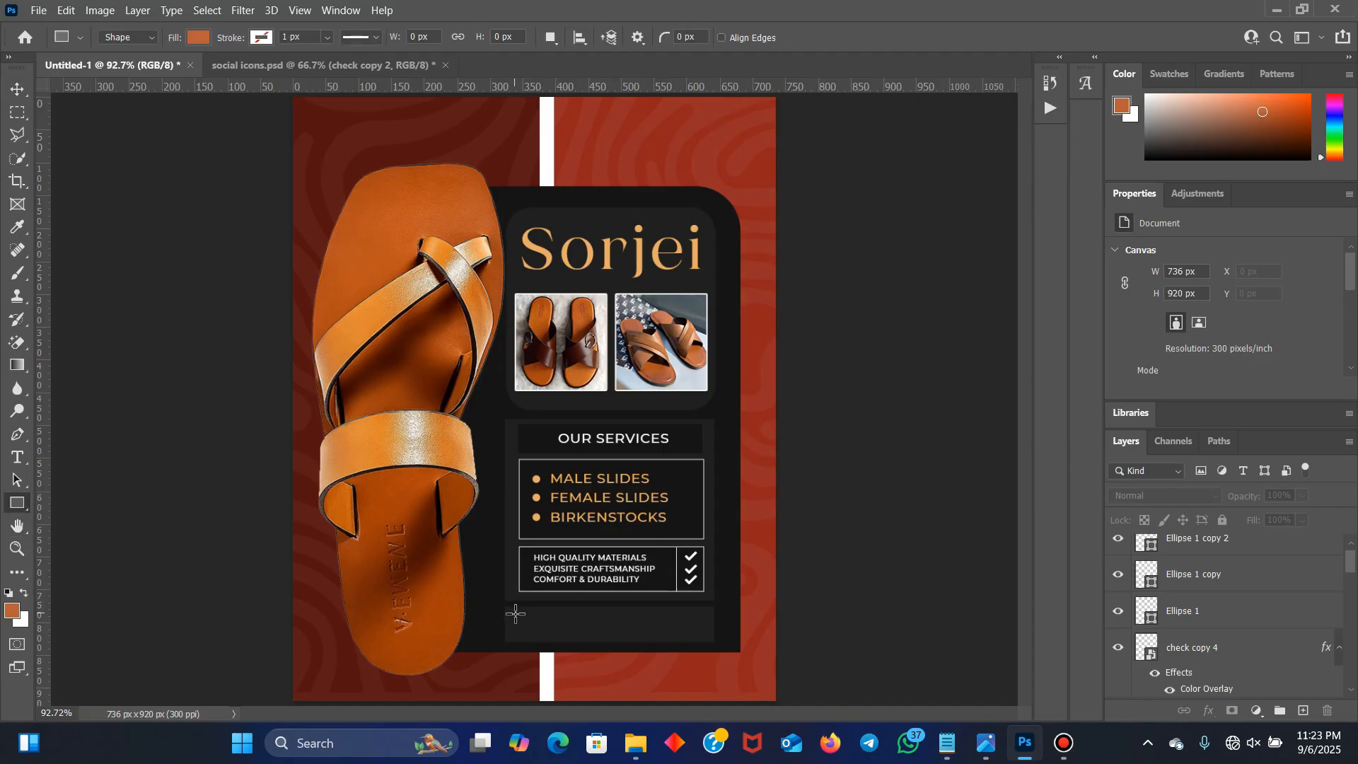
pyautogui.moveTo(519, 614); pyautogui.dragTo(590, 640)
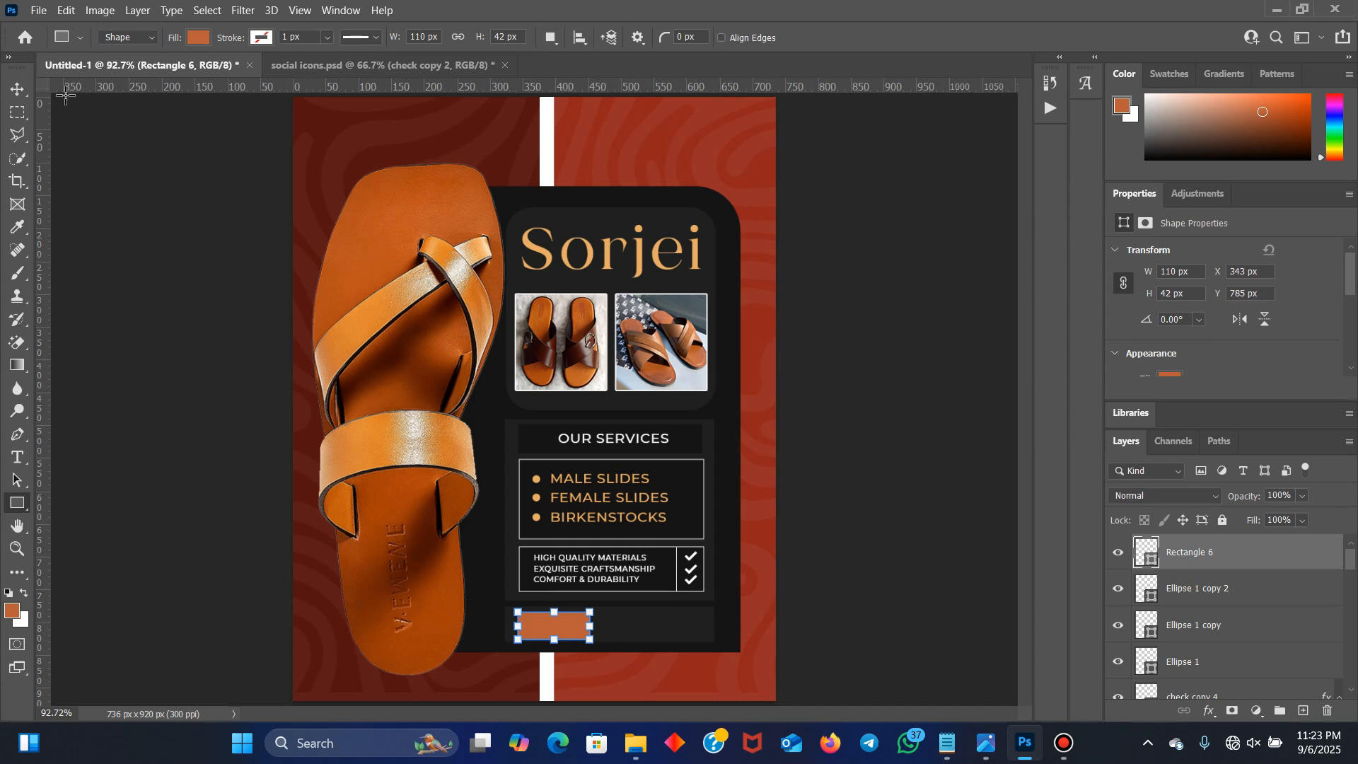
pyautogui.click(18, 89)
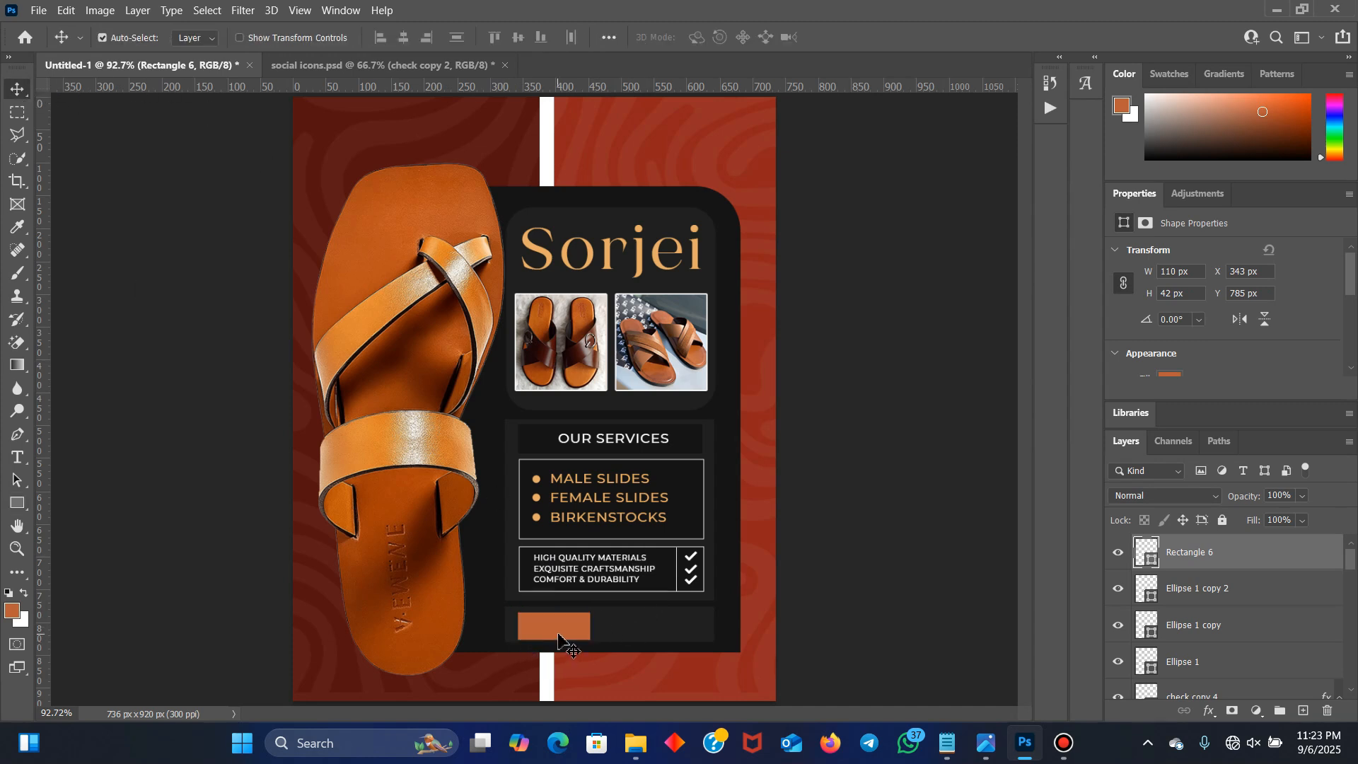
pyautogui.moveTo(560, 635); pyautogui.dragTo(559, 633)
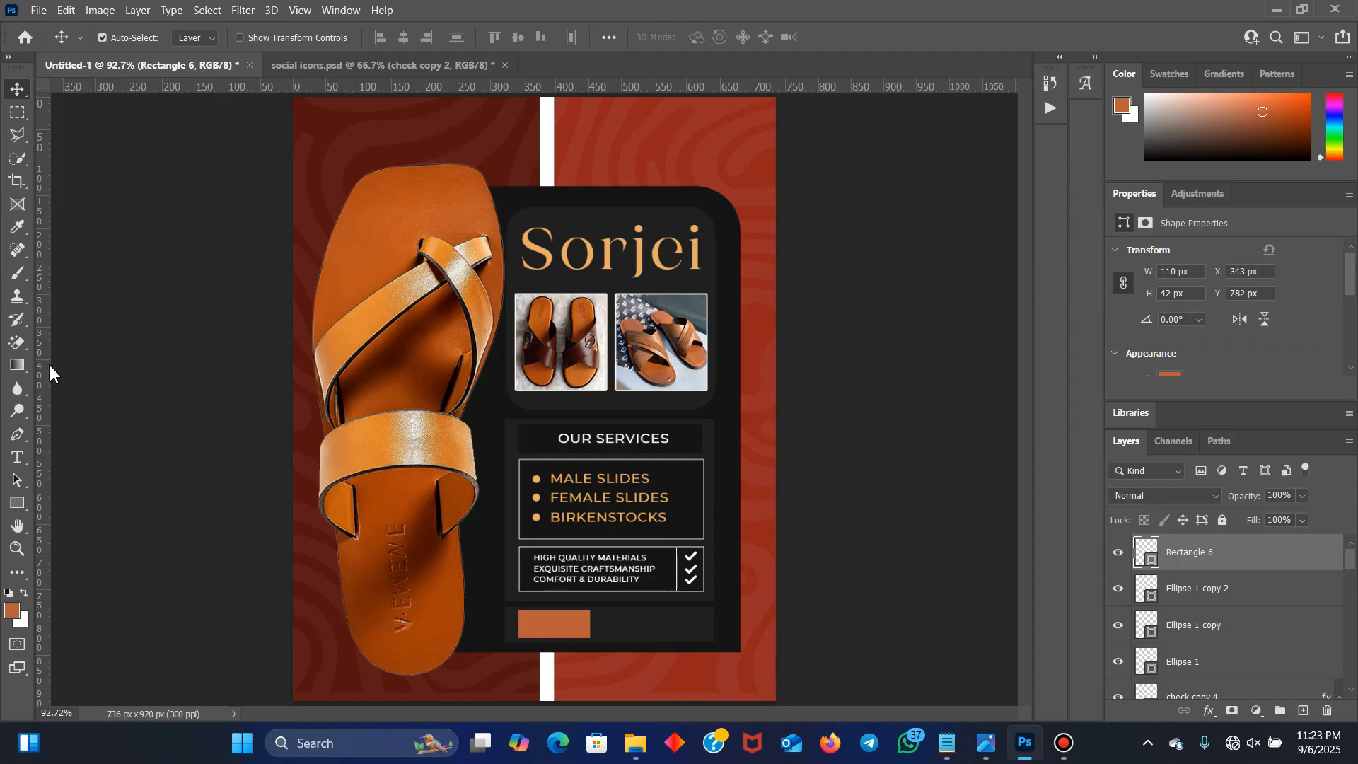
pyautogui.moveTo(43, 378); pyautogui.dragTo(518, 382)
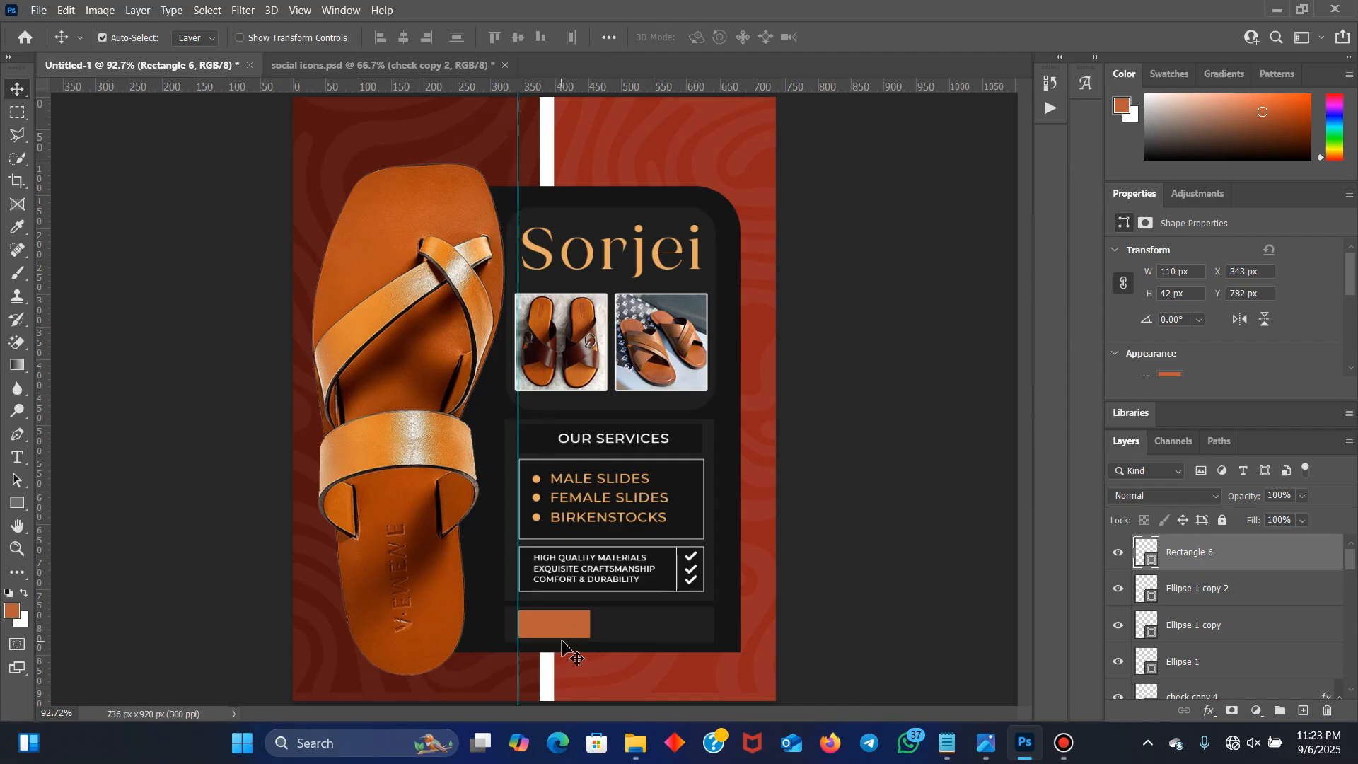
# Recolour the new rectangle with the gold of the Sorjei title (e8ac62)
pyautogui.doubleClick(1156, 561)
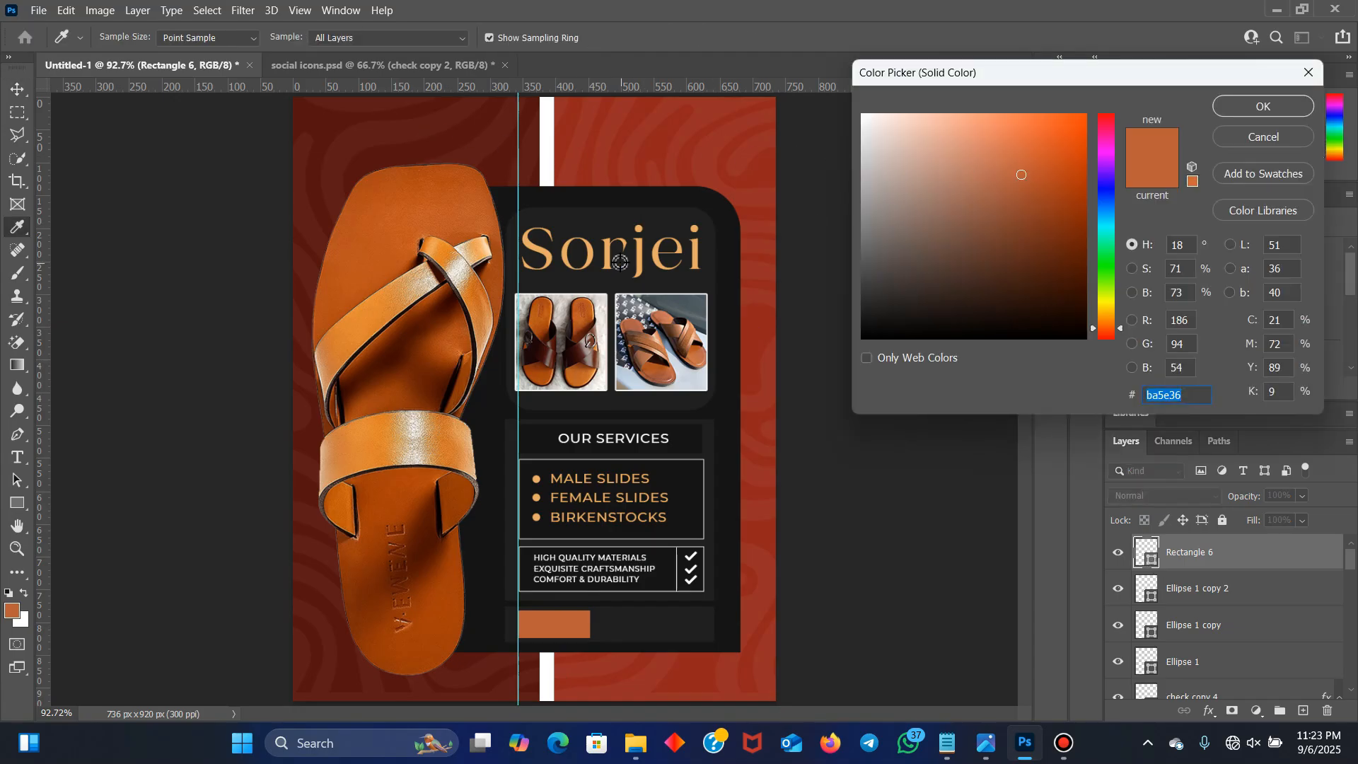
pyautogui.click(607, 260)
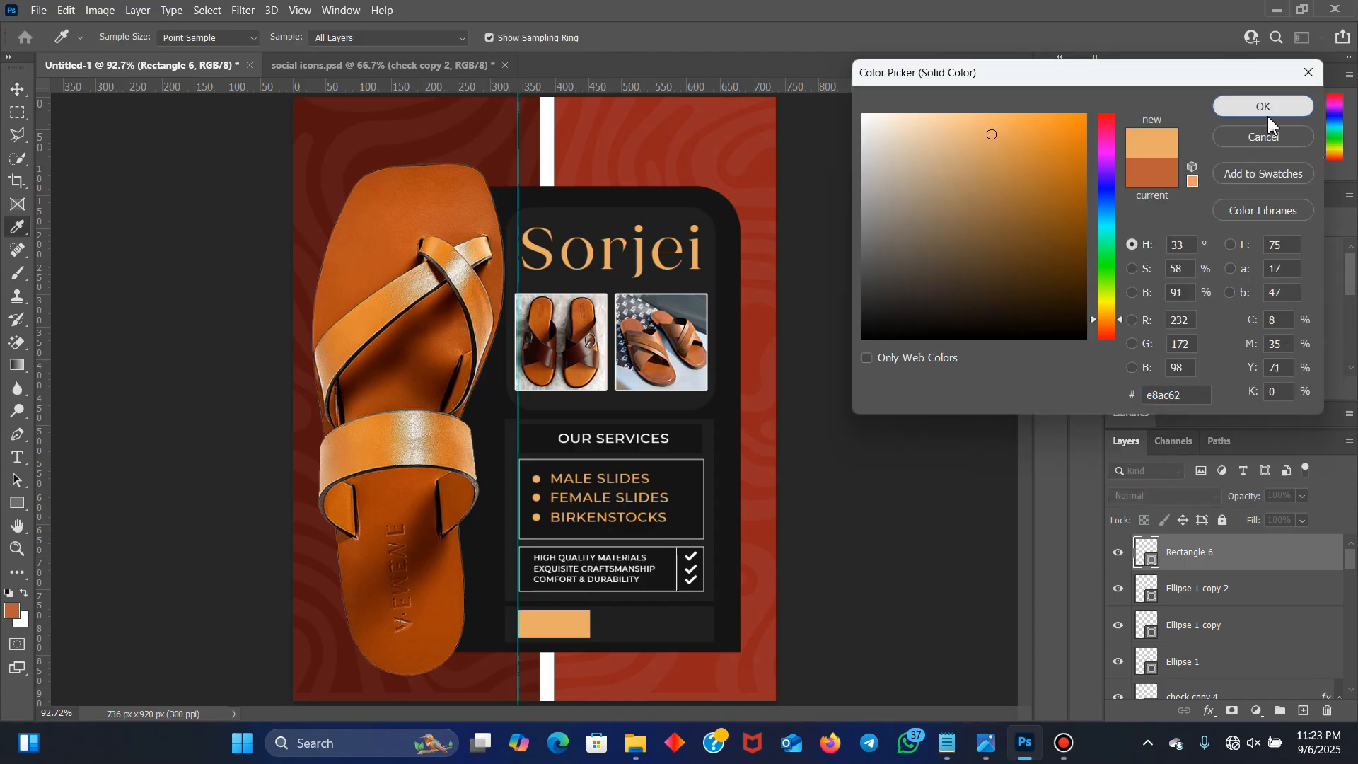
pyautogui.click(1304, 115)
# Draw a circle about 30 px wide at the left end of the gold rectangle with the Ellipse tool
pyautogui.click(15, 503)
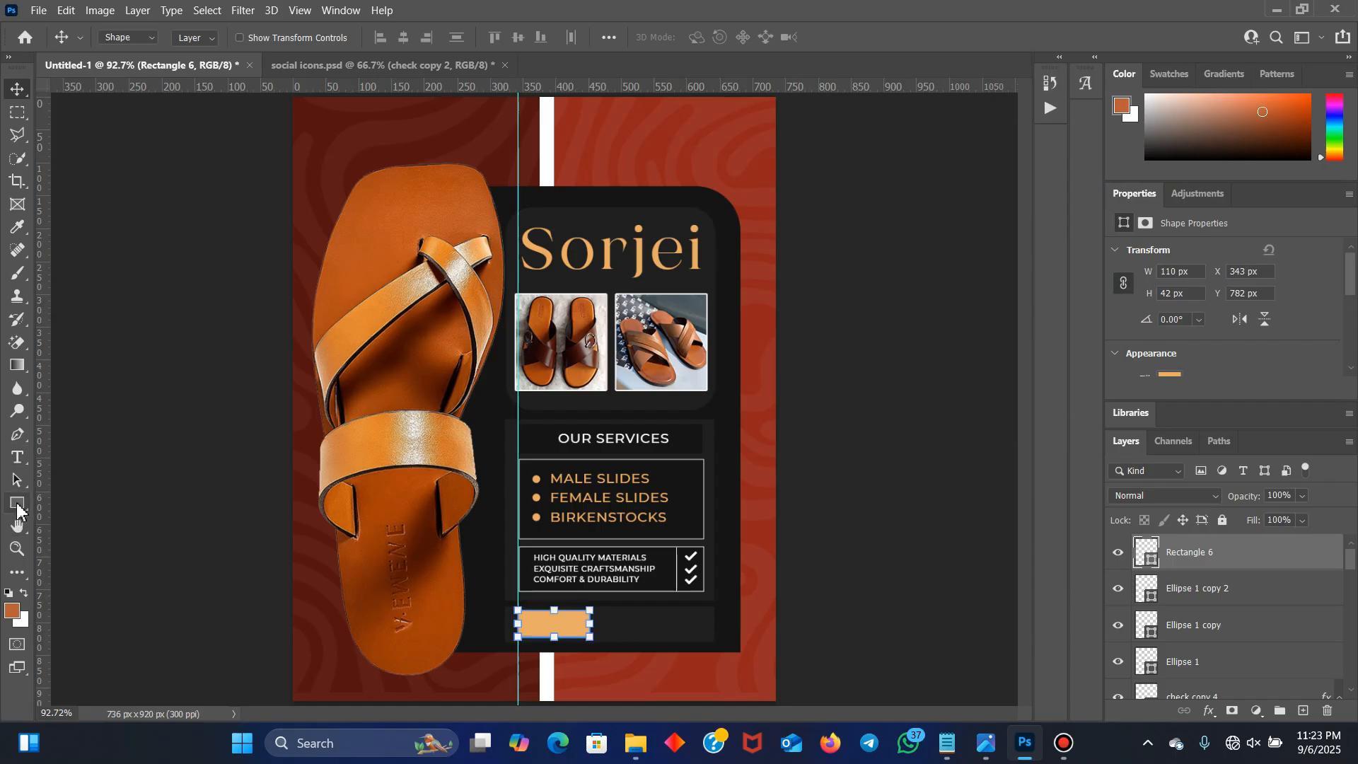
pyautogui.rightClick(18, 505)
pyautogui.click(75, 521)
pyautogui.click(194, 297)
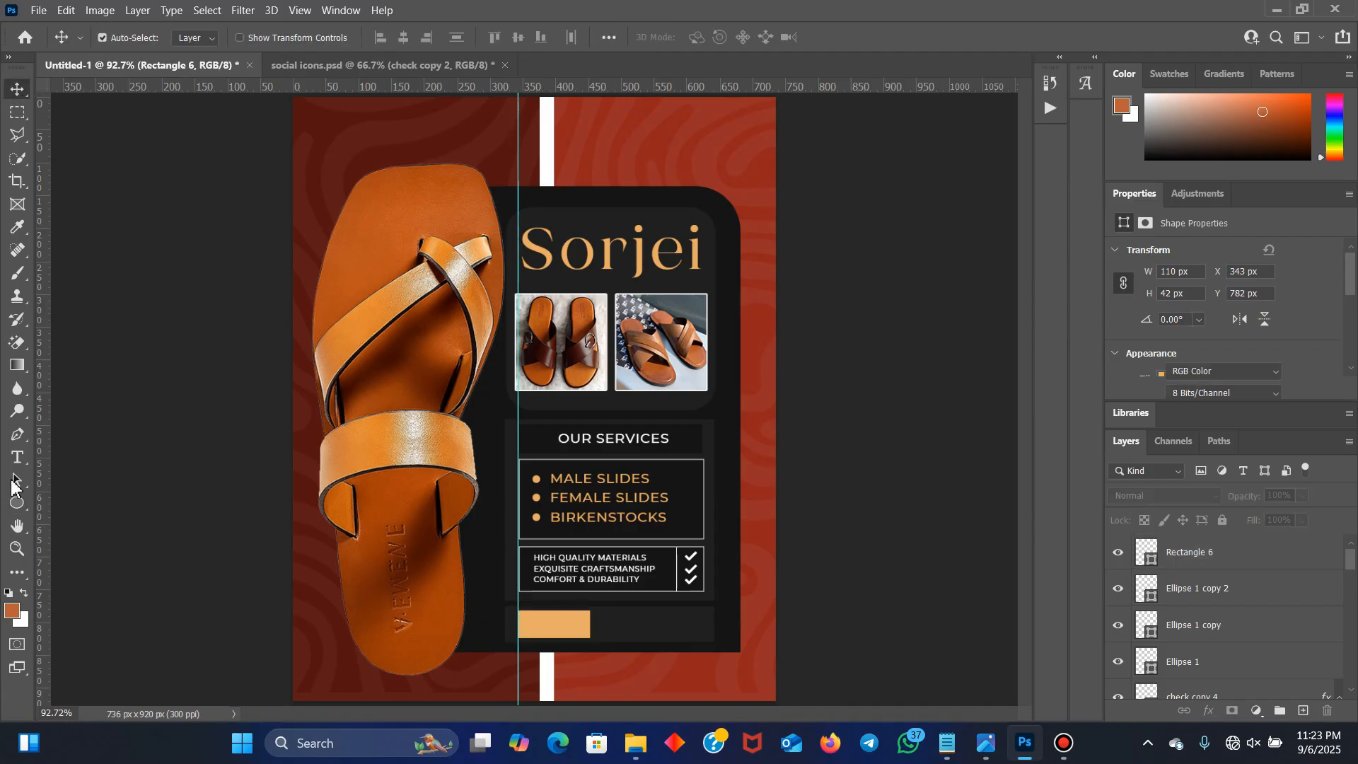
pyautogui.rightClick(19, 508)
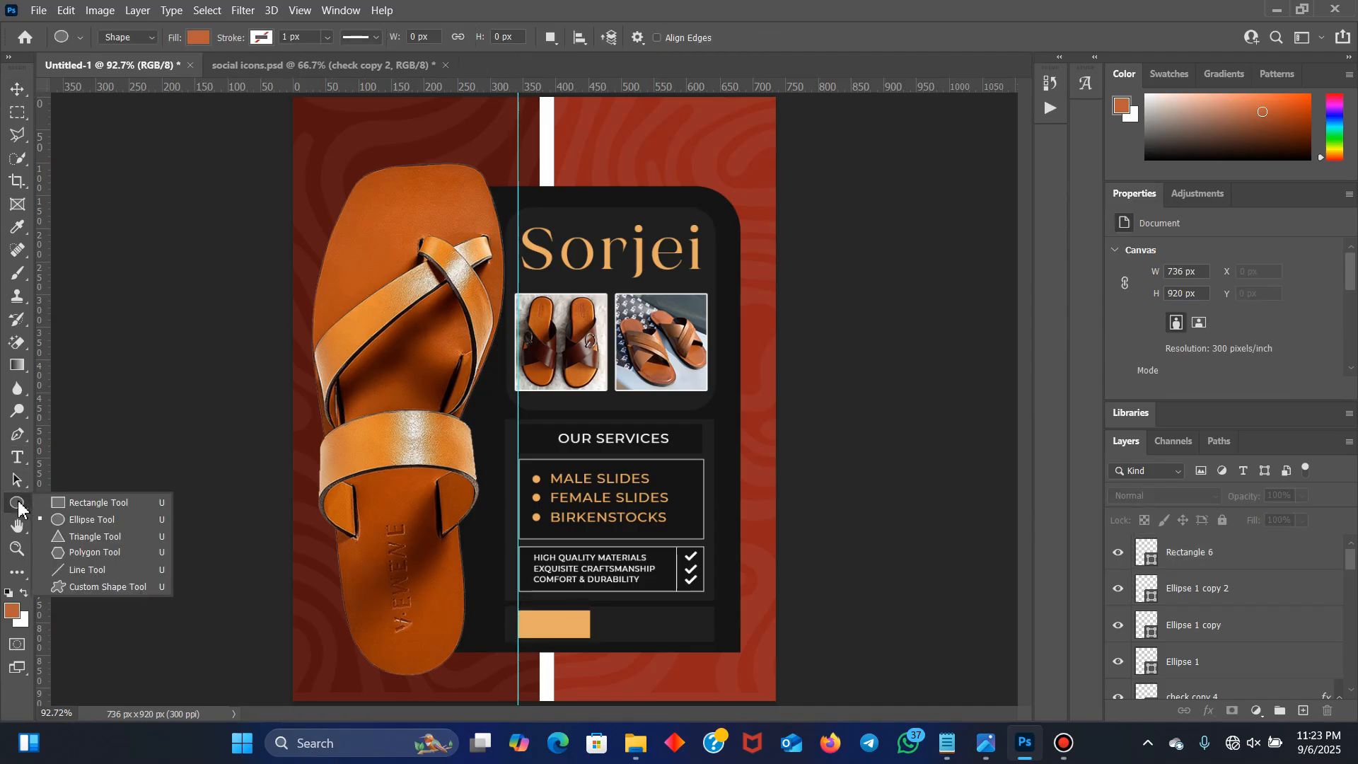
pyautogui.click(90, 521)
pyautogui.moveTo(519, 617); pyautogui.dragTo(539, 634)
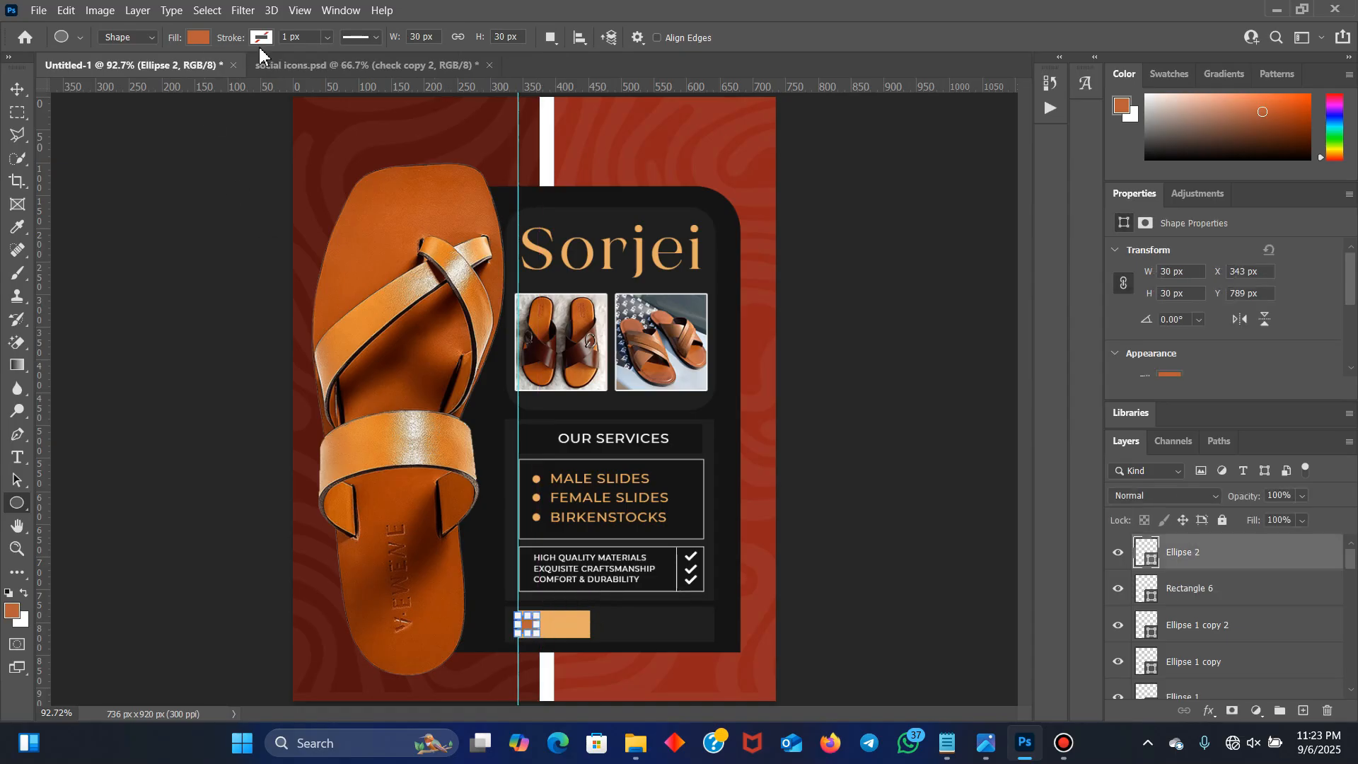
# Fill the new circle with the recently used near-black colour
pyautogui.click(182, 38)
pyautogui.click(144, 121)
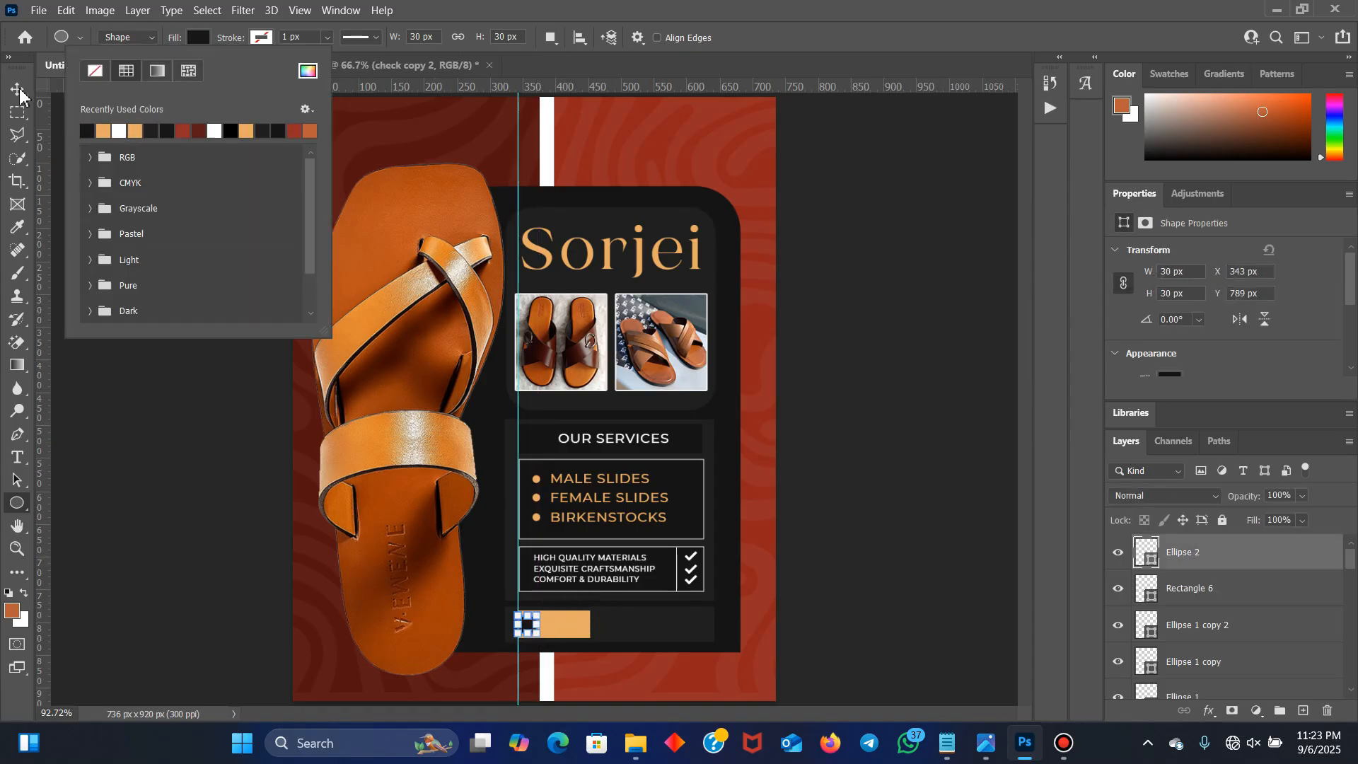
pyautogui.click(32, 99)
pyautogui.click(17, 89)
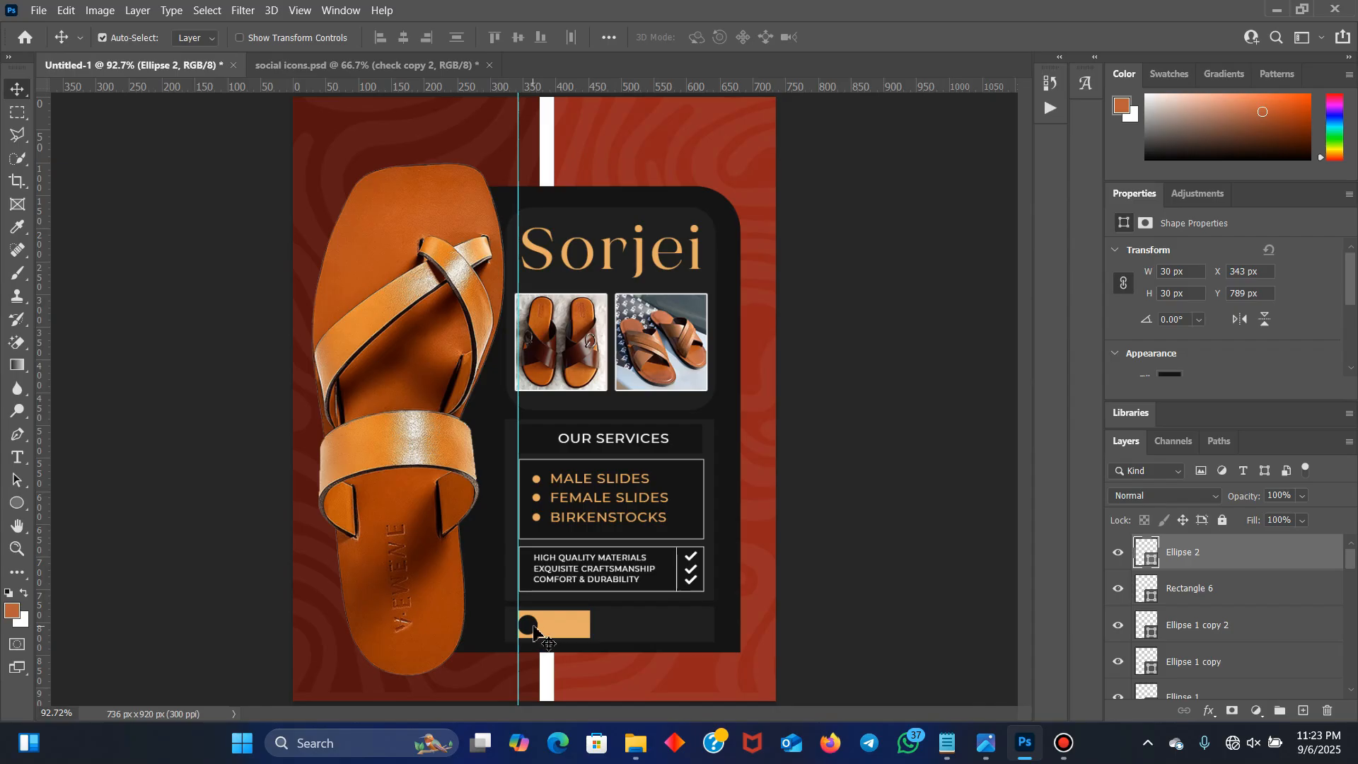
# Duplicate the dark circle to its right and narrow the gold rectangle to 88 px wide
pyautogui.moveTo(535, 631); pyautogui.dragTo(558, 630)
pyautogui.keyDown('ctrl'); pyautogui.click(586, 628); pyautogui.keyUp('ctrl')
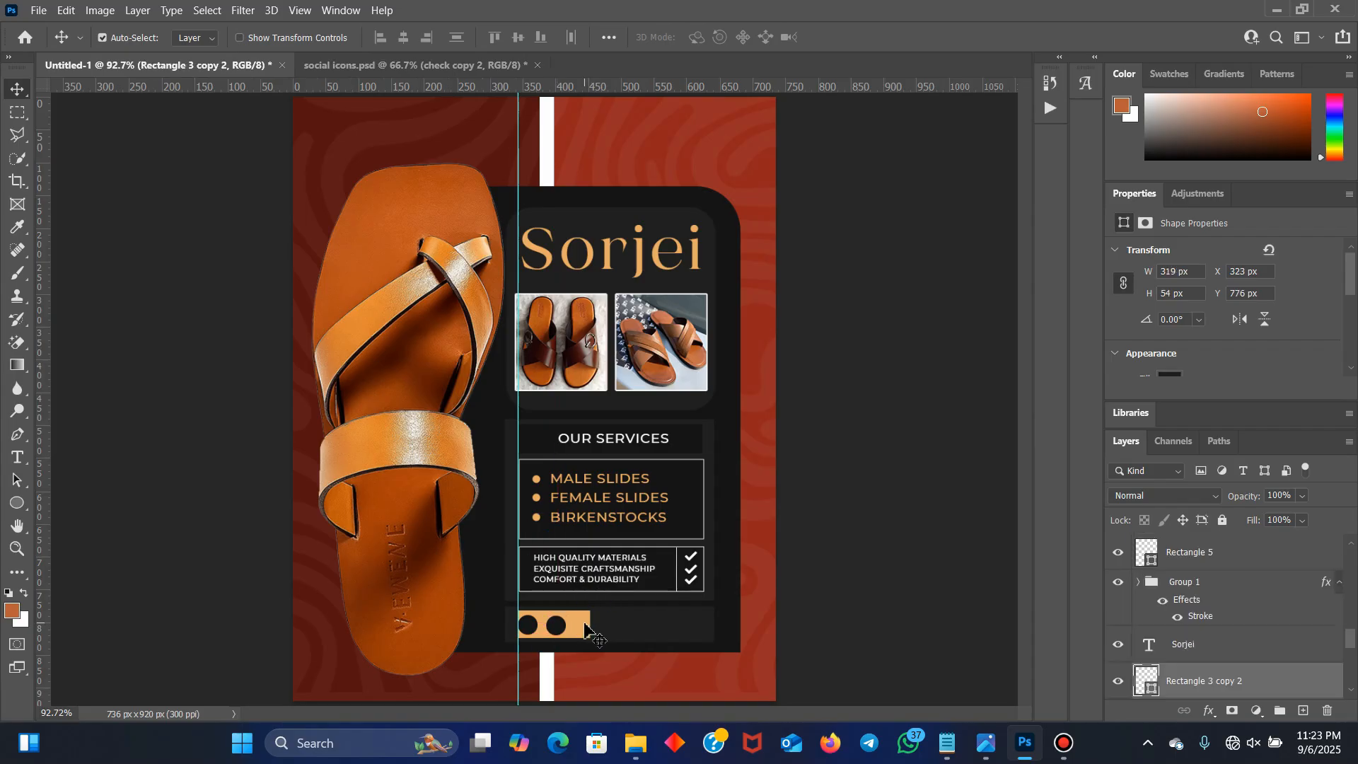
pyautogui.hotkey('ctrl', 't')
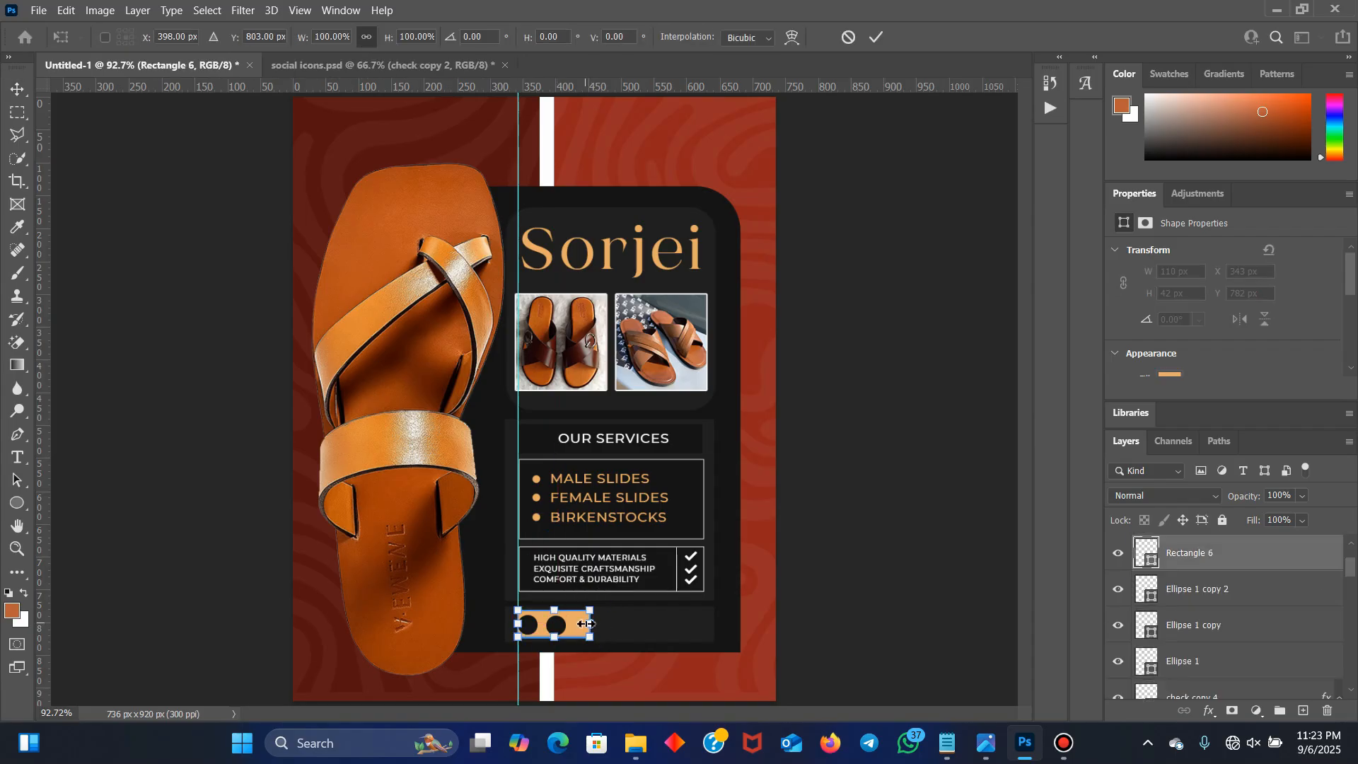
pyautogui.moveTo(590, 624); pyautogui.dragTo(575, 624)
pyautogui.click(877, 37)
# Apply the narrowed gold rectangle and shift the left dark circle inward so both circles sit evenly inside it
pyautogui.click(531, 630)
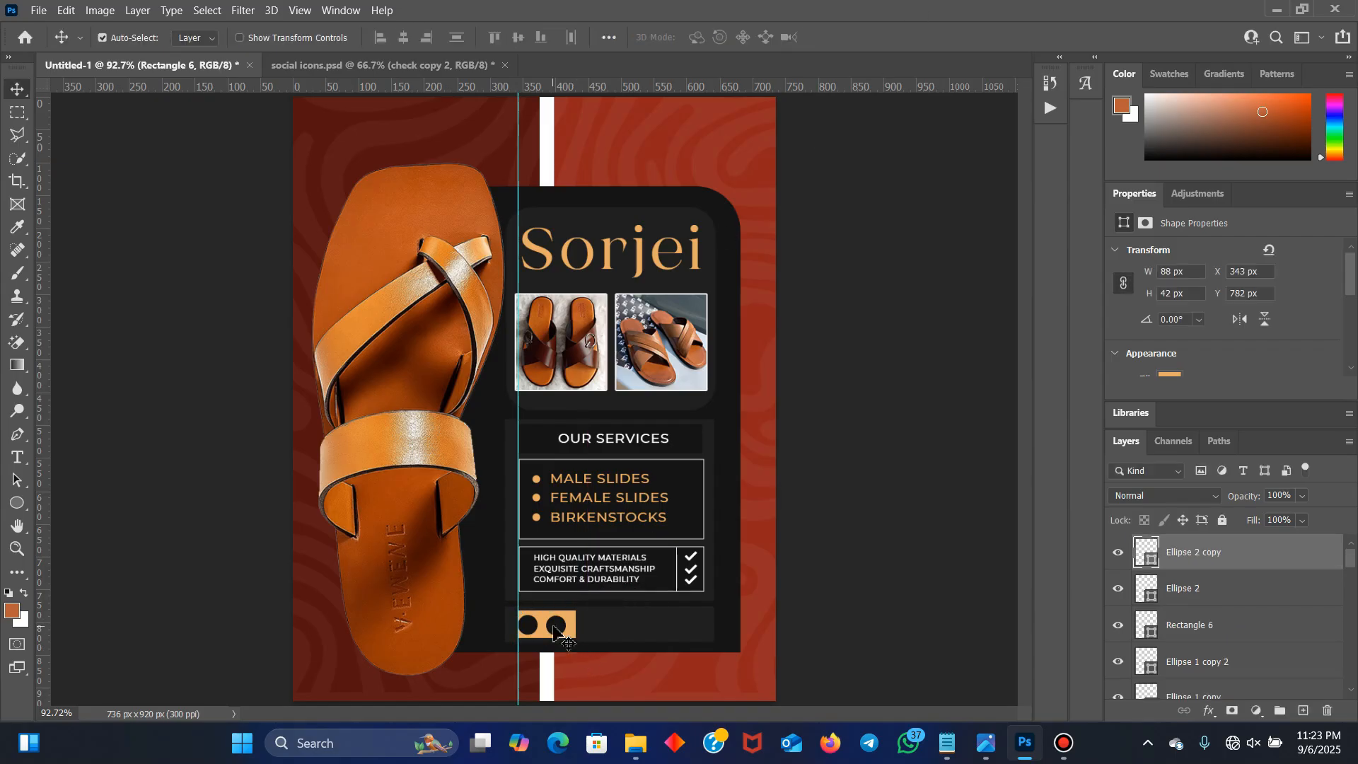
pyautogui.click(531, 630)
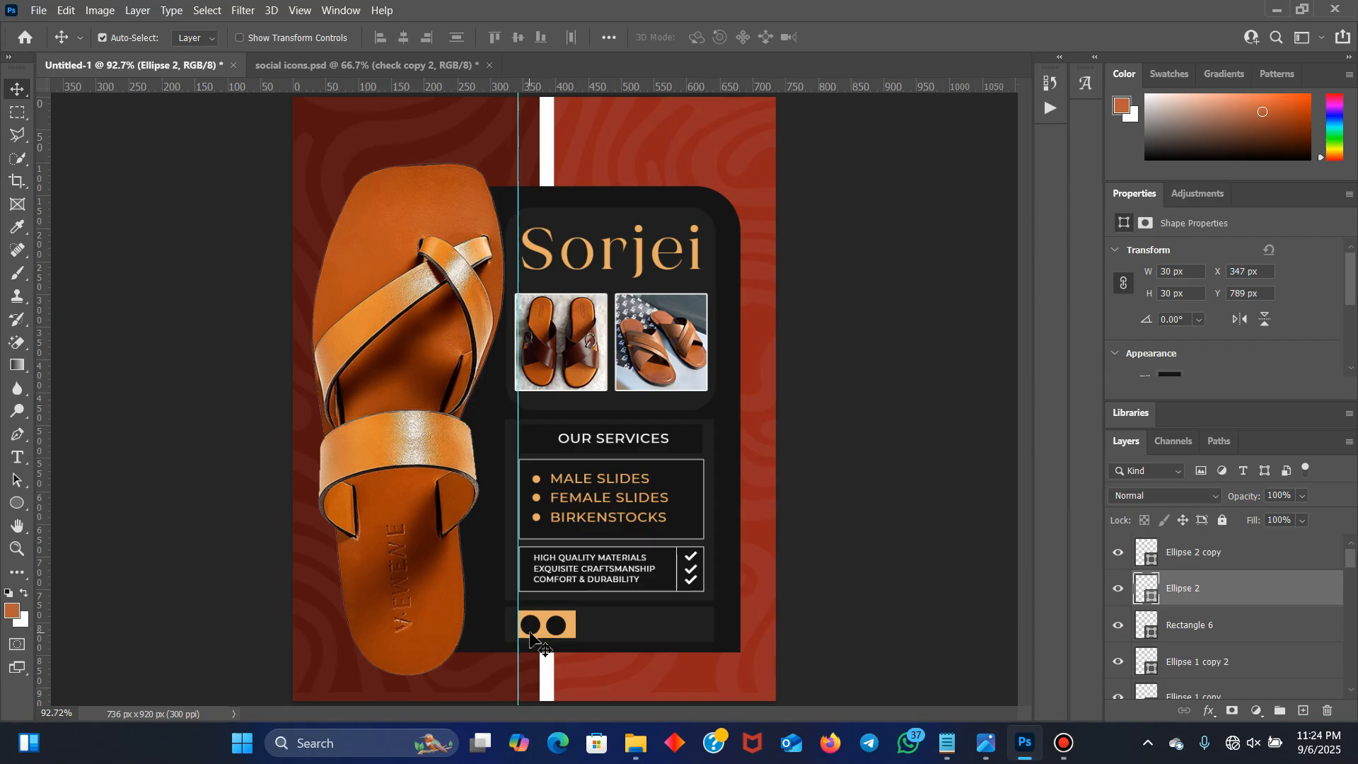
pyautogui.click(563, 632)
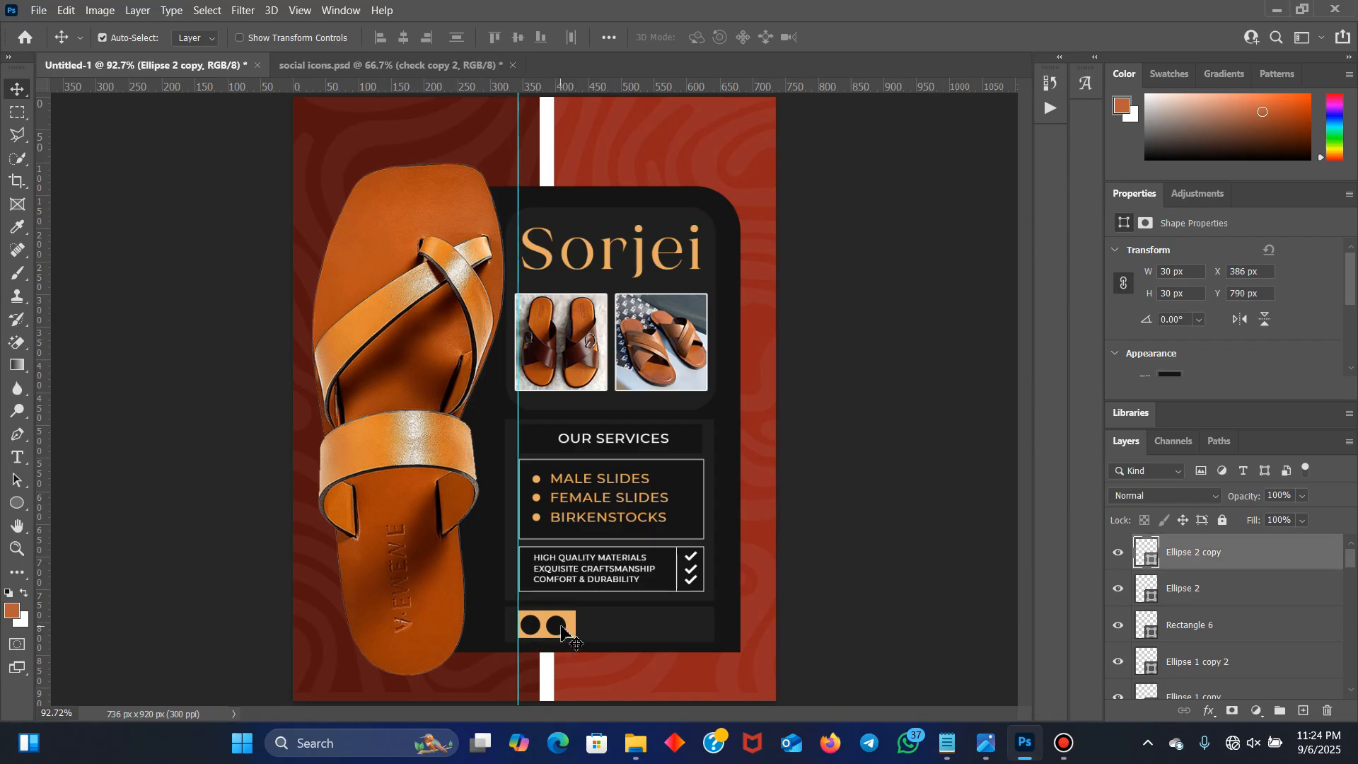
# Add a horizontal guide near the dark panel's lower edge and resize the bottom bar's rectangle to 61 px high to reach it
pyautogui.click(645, 637)
pyautogui.hotkey('ctrl', 't')
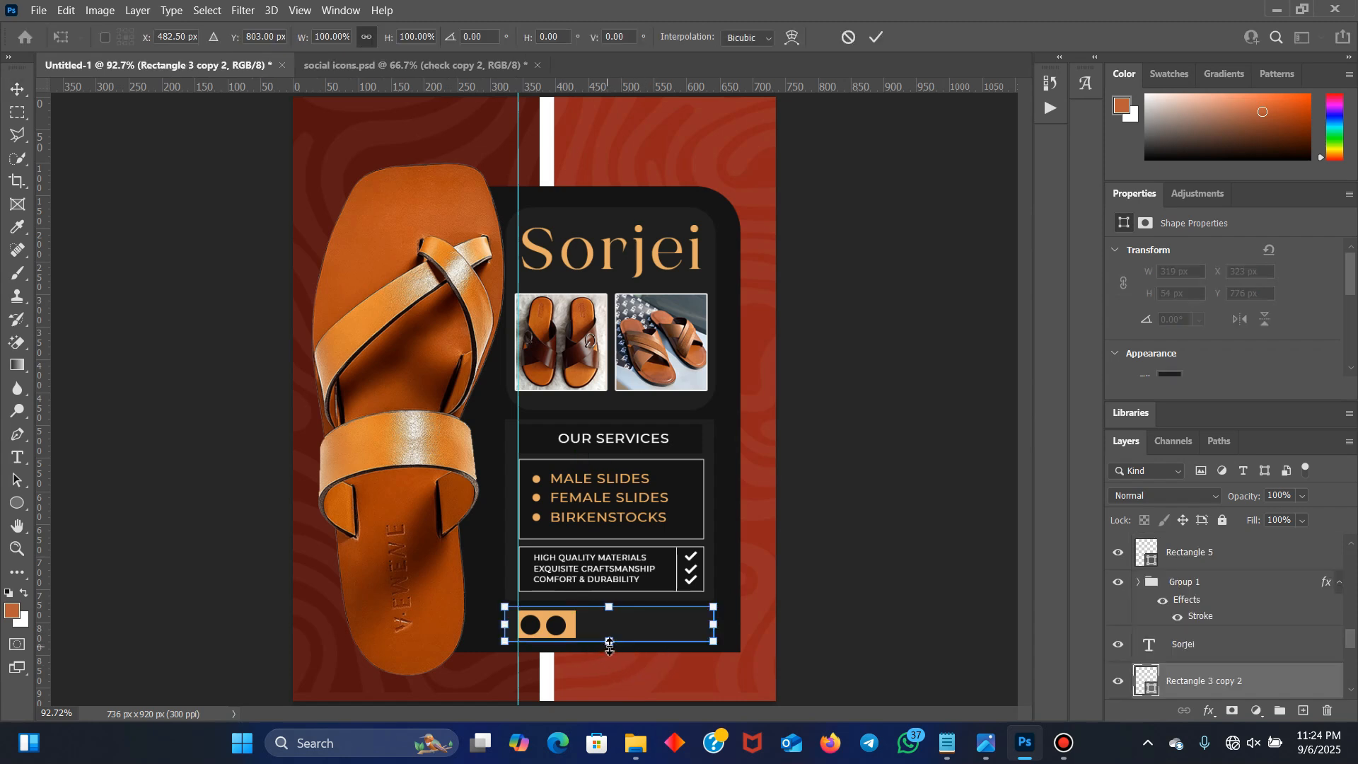
pyautogui.moveTo(610, 642); pyautogui.dragTo(612, 645)
pyautogui.click(876, 37)
pyautogui.moveTo(747, 86); pyautogui.dragTo(786, 646)
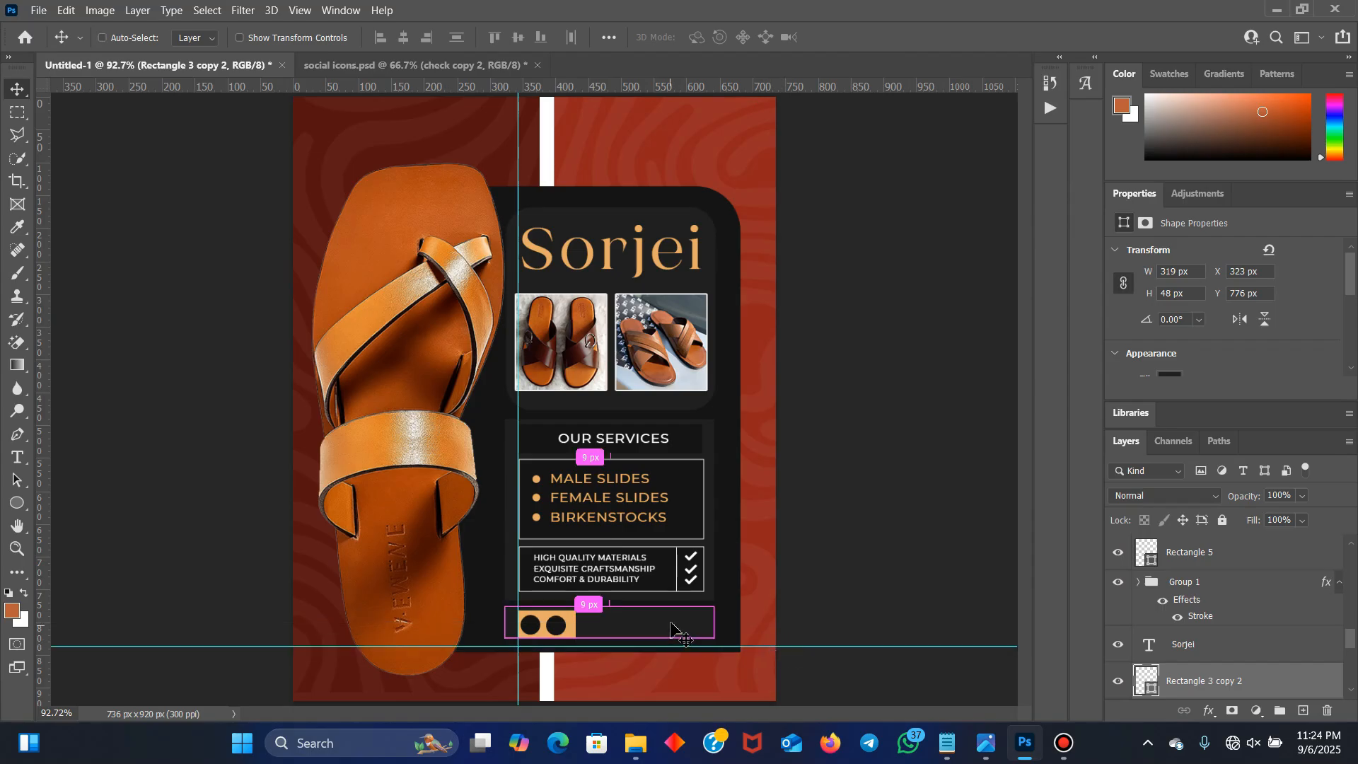
pyautogui.hotkey('ctrl', 't')
pyautogui.moveTo(611, 639); pyautogui.dragTo(611, 646)
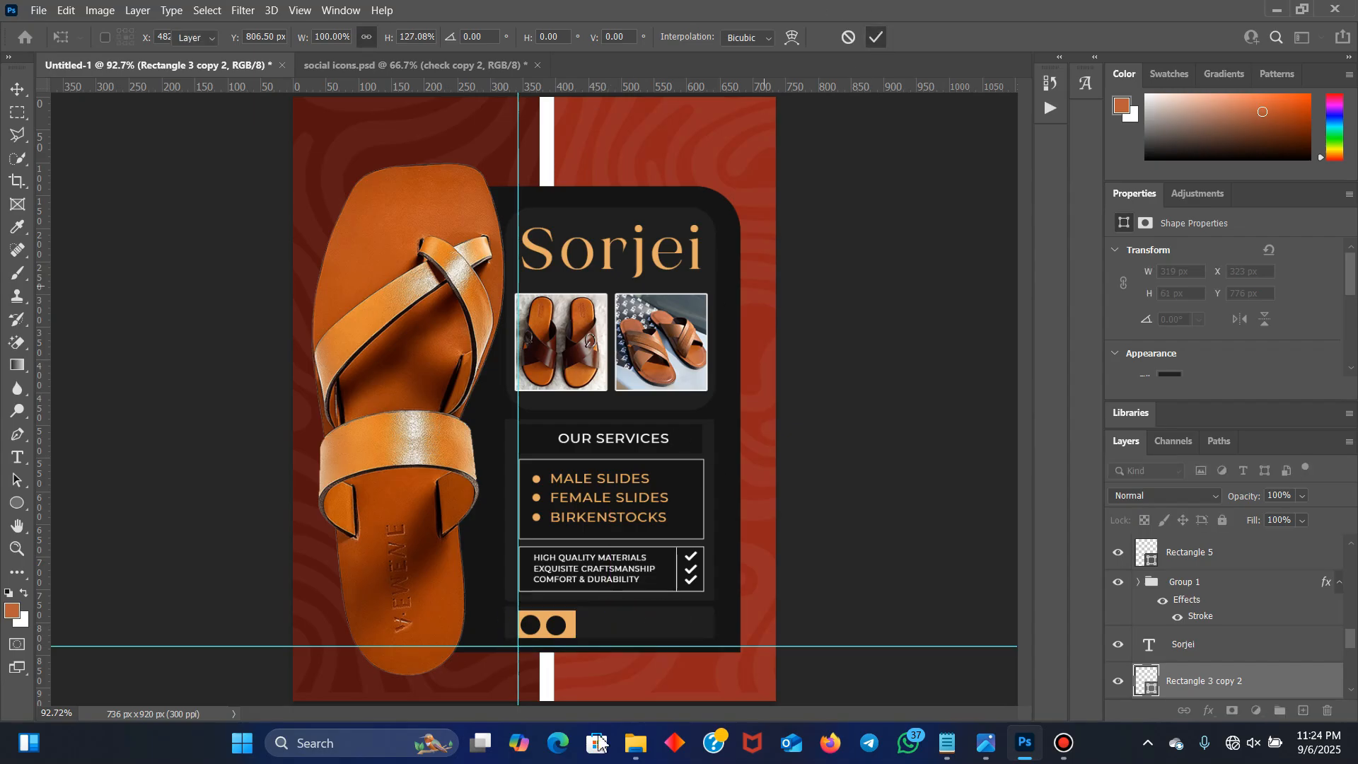
pyautogui.press('Return')
# Stretch the large dark panel behind the content downward to a height of 721 px
pyautogui.click(479, 652)
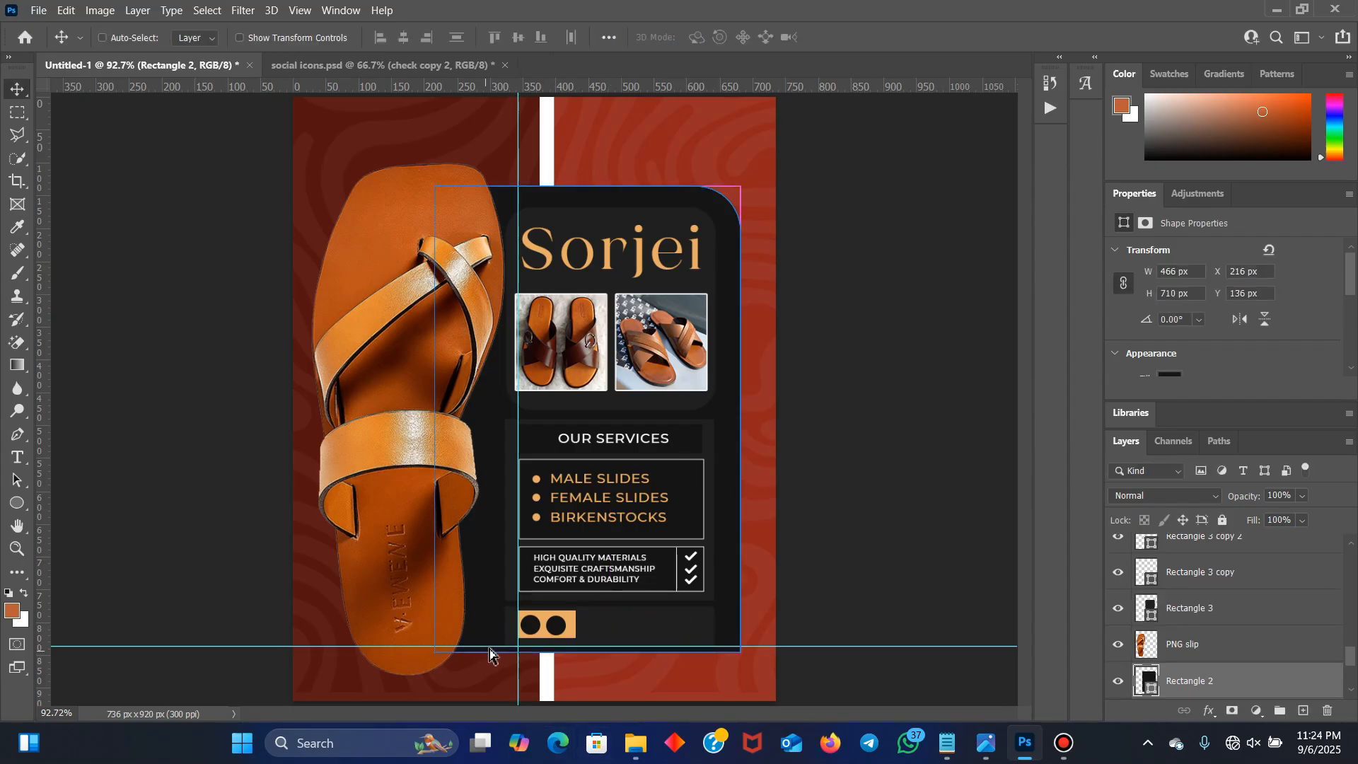
pyautogui.hotkey('ctrl', 't')
pyautogui.moveTo(592, 657); pyautogui.dragTo(591, 662)
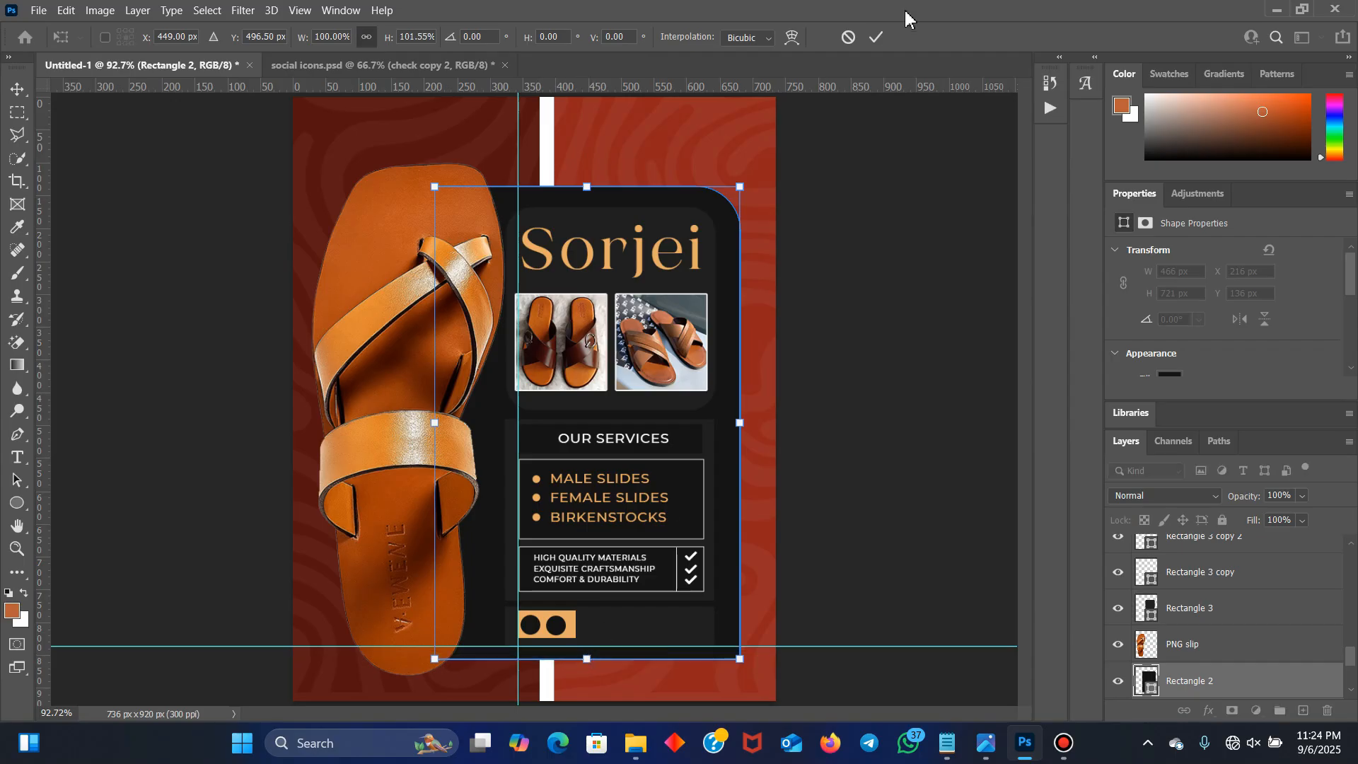
pyautogui.click(878, 37)
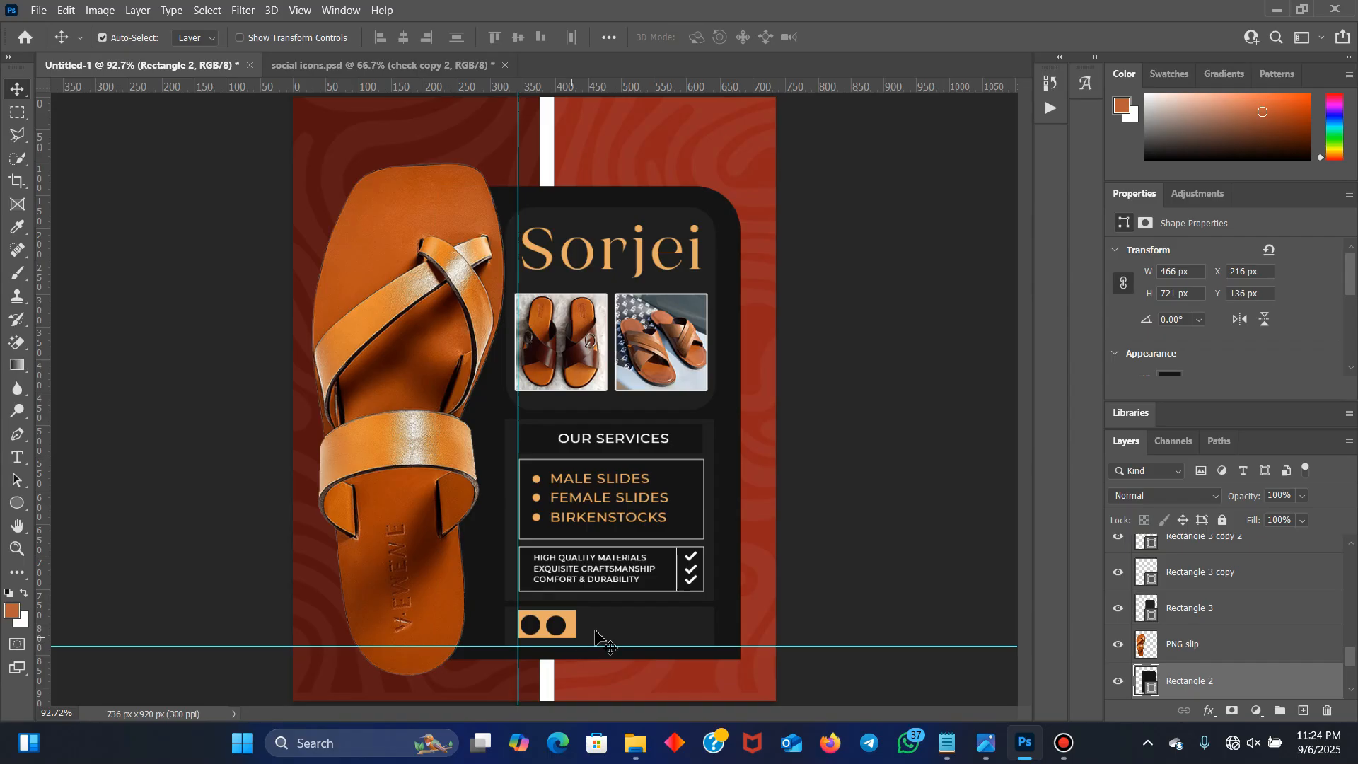
# Enlarge the gold rectangle to about 91 × 43 px together with both dark circles and nudge the group down 6 px
pyautogui.click(566, 634)
pyautogui.keyDown('shift'); pyautogui.click(534, 627); pyautogui.keyUp('shift')
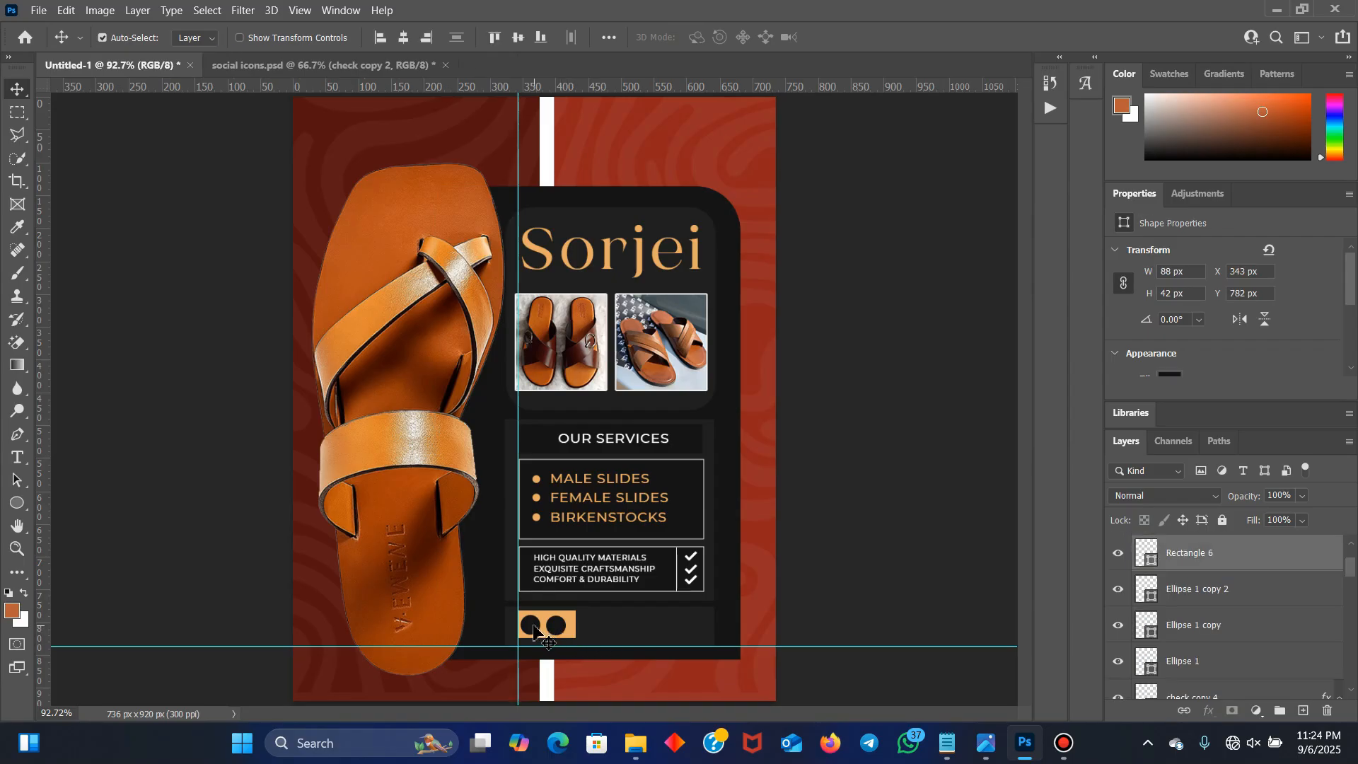
pyautogui.hotkey('ctrl', 't')
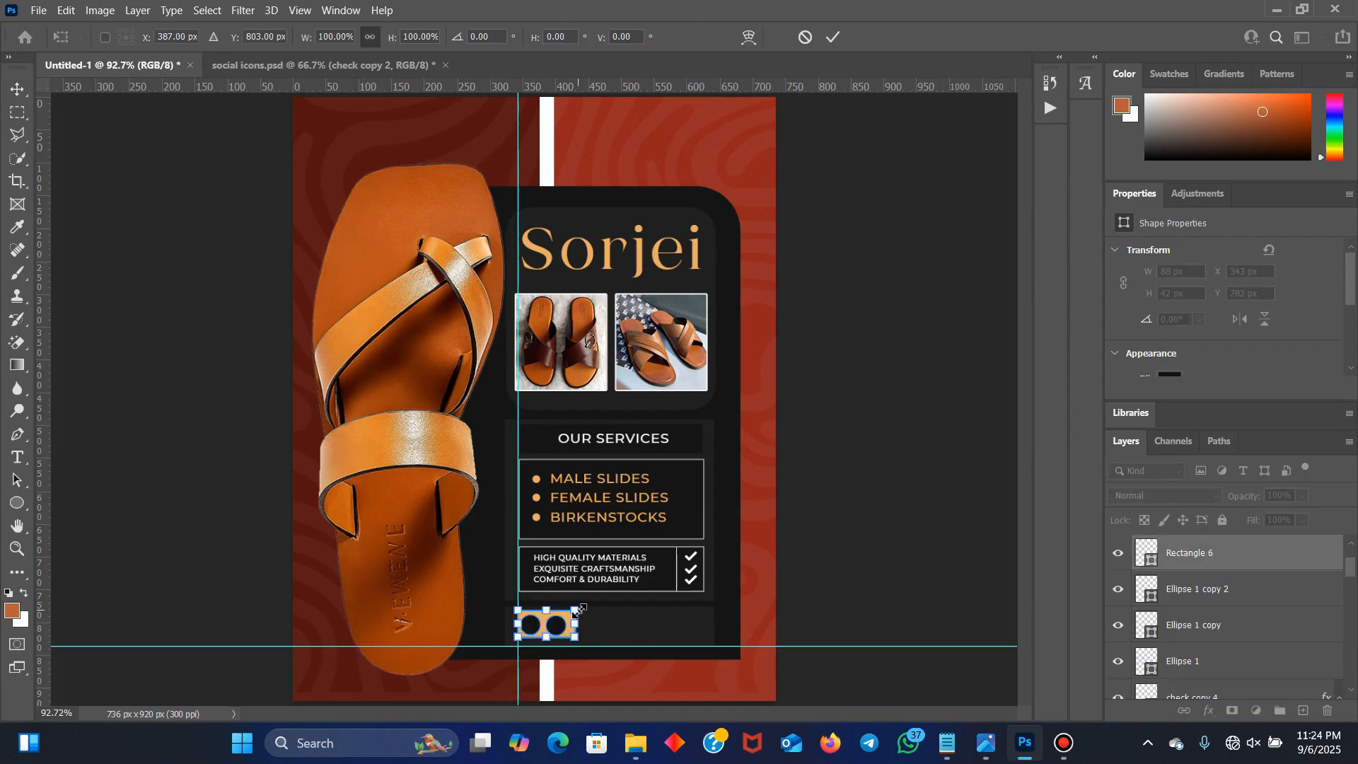
pyautogui.moveTo(579, 608); pyautogui.dragTo(576, 610)
pyautogui.click(833, 37)
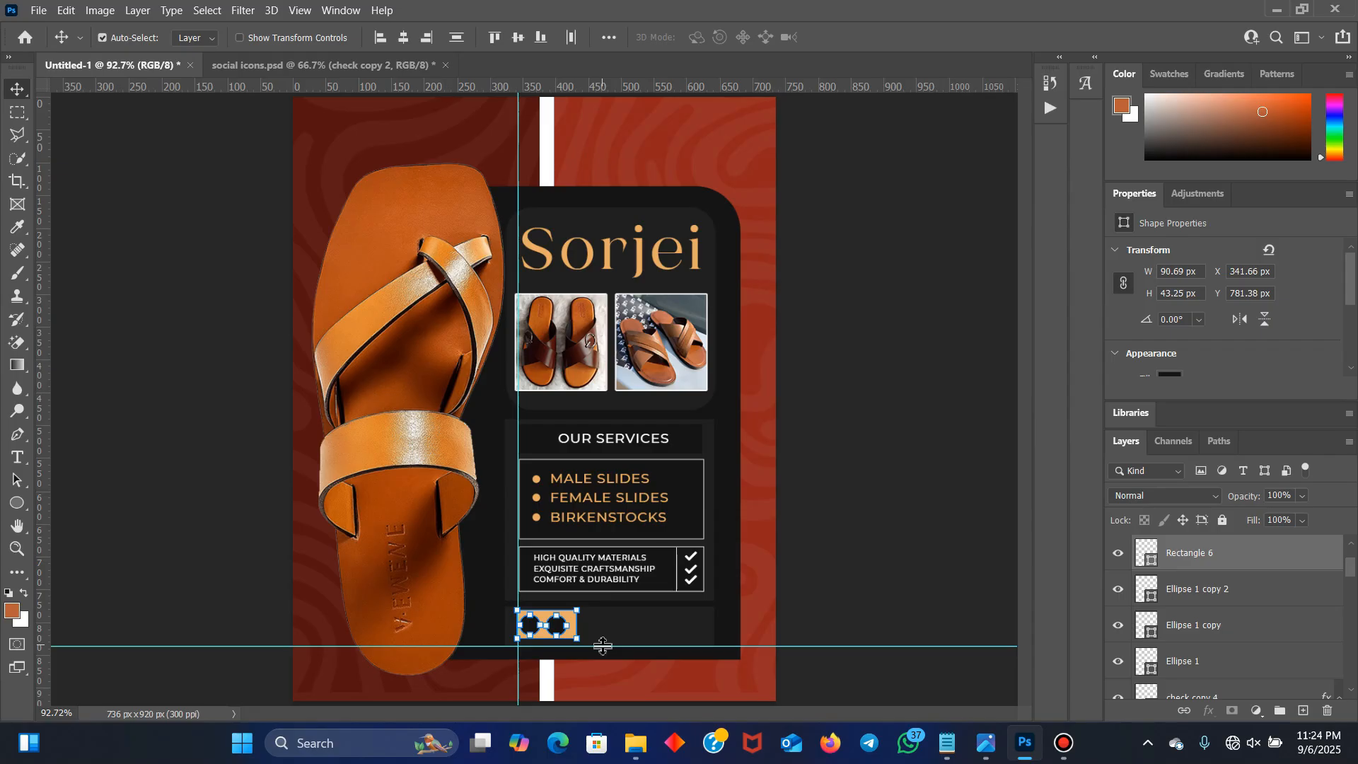
pyautogui.press('Down')
pyautogui.press('Down')
pyautogui.press('Down')
pyautogui.press('Down')
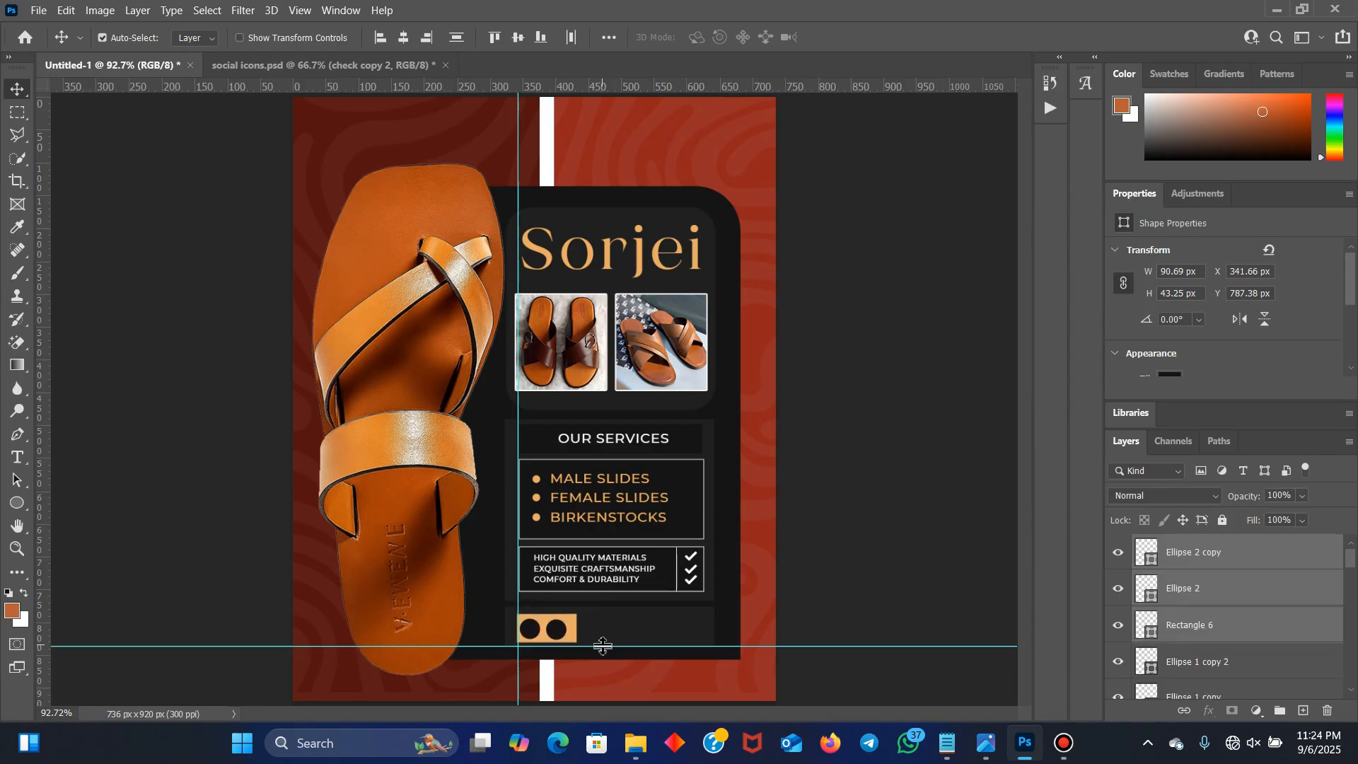
pyautogui.click(894, 450)
# Copy the white WhatsApp logo from social icons.psd into the flyer and scale it to 20 px inside the left dark circle
pyautogui.click(425, 65)
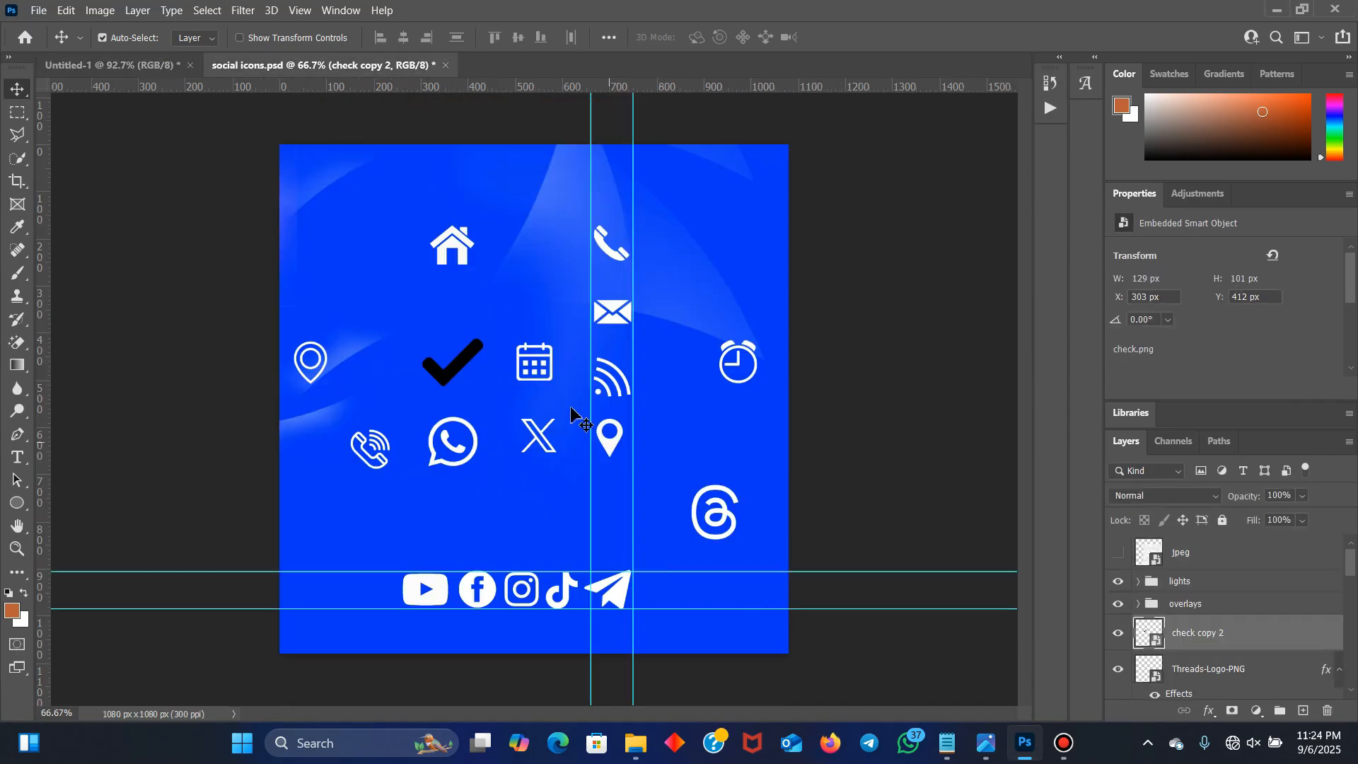
pyautogui.click(458, 454)
pyautogui.moveTo(458, 455); pyautogui.dragTo(550, 638)
pyautogui.press('ctrl')
pyautogui.hotkey('ctrl', 't')
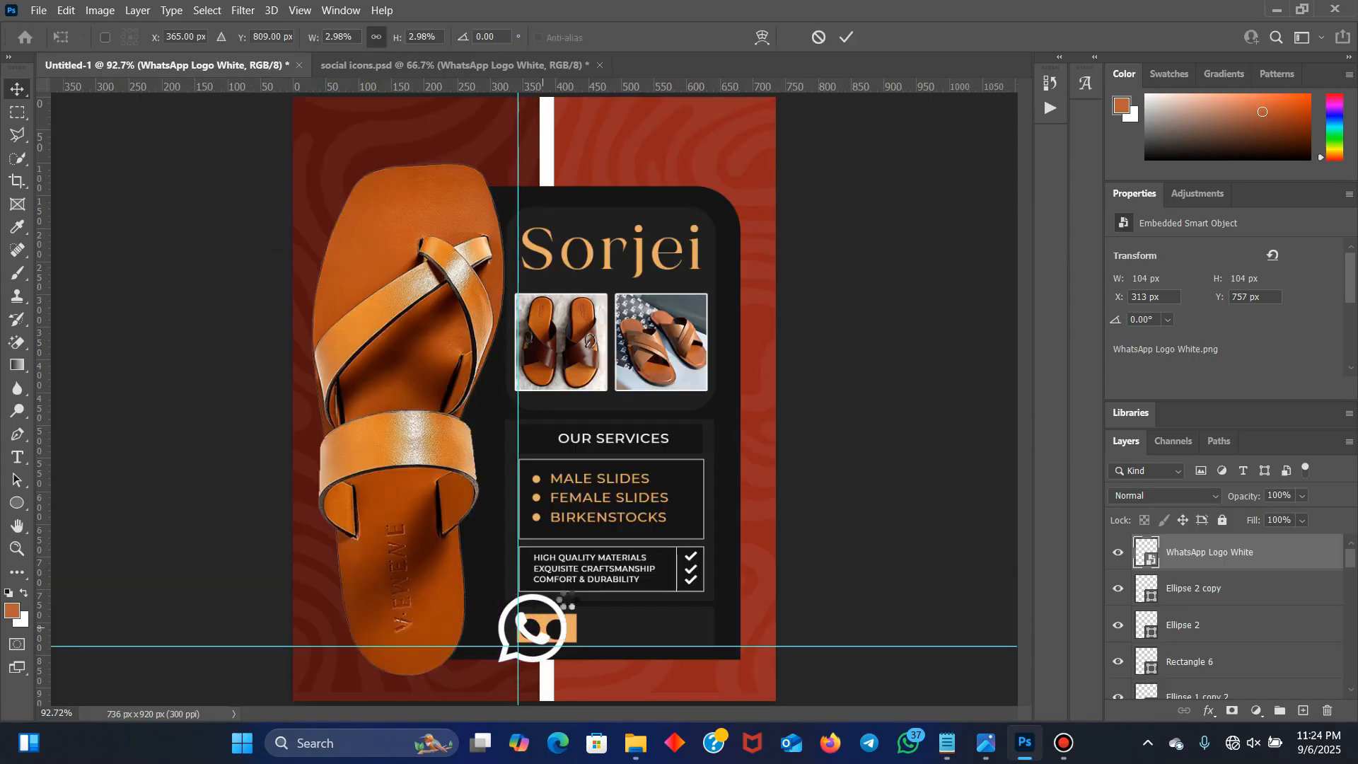
pyautogui.moveTo(573, 588); pyautogui.dragTo(536, 620)
pyautogui.click(846, 38)
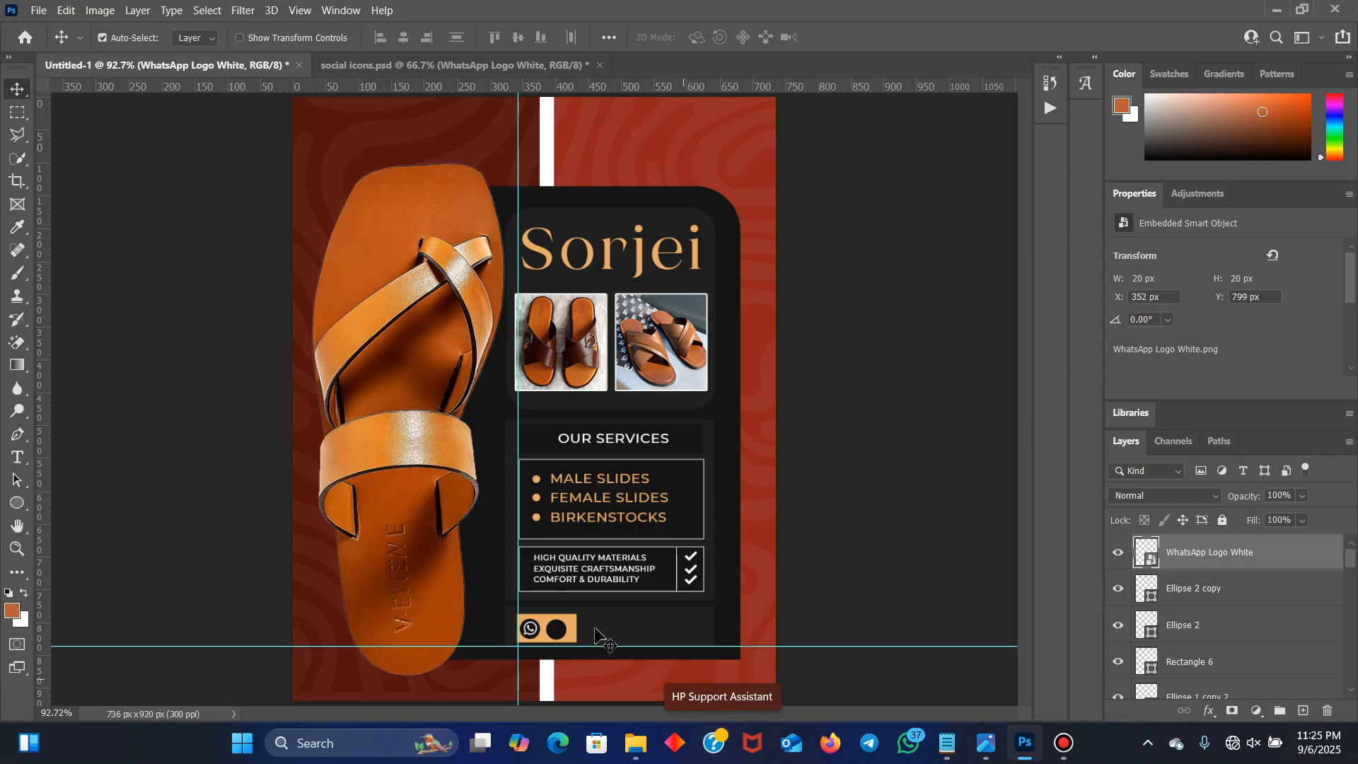
# Hide the light overlay layers Group 1 copy 5 and Group 1 copy 3 in social icons.psd to reach the phone icon
pyautogui.click(561, 634)
pyautogui.click(487, 66)
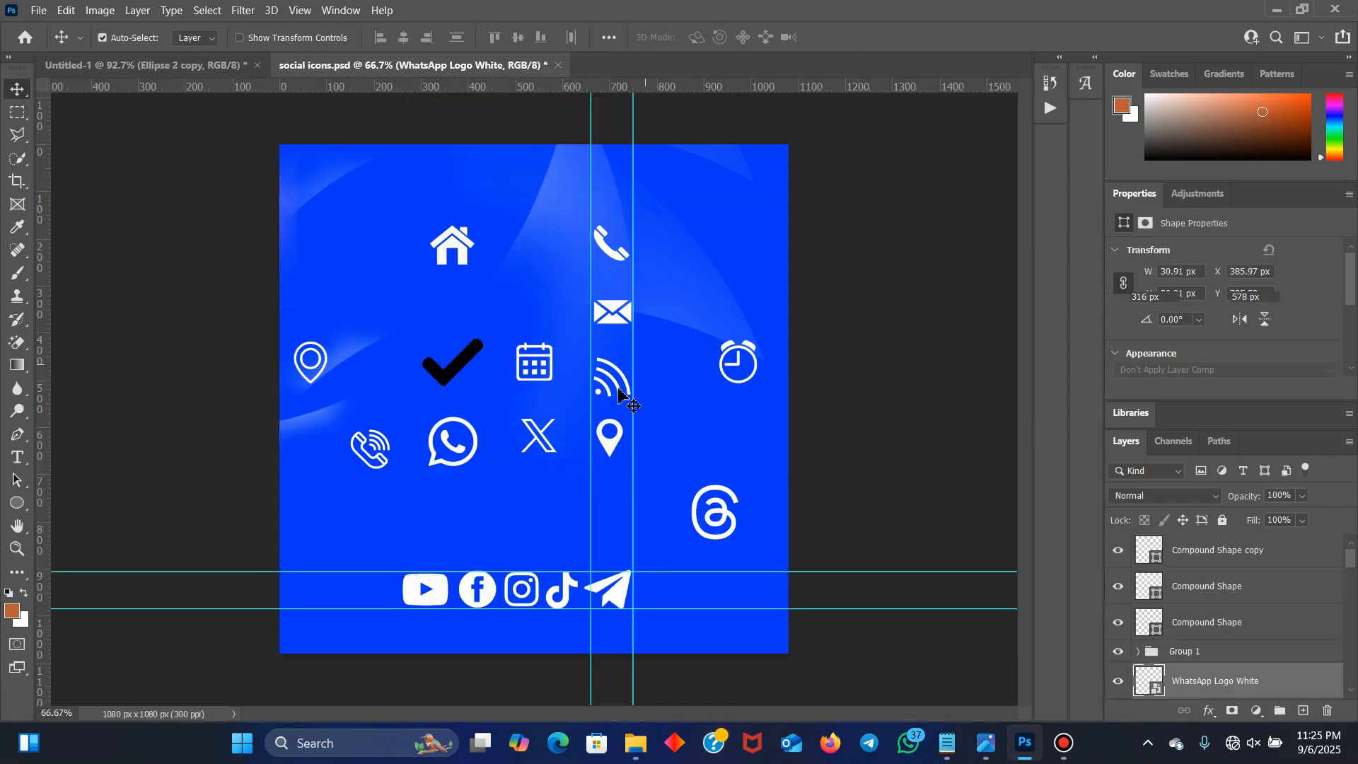
pyautogui.click(623, 266)
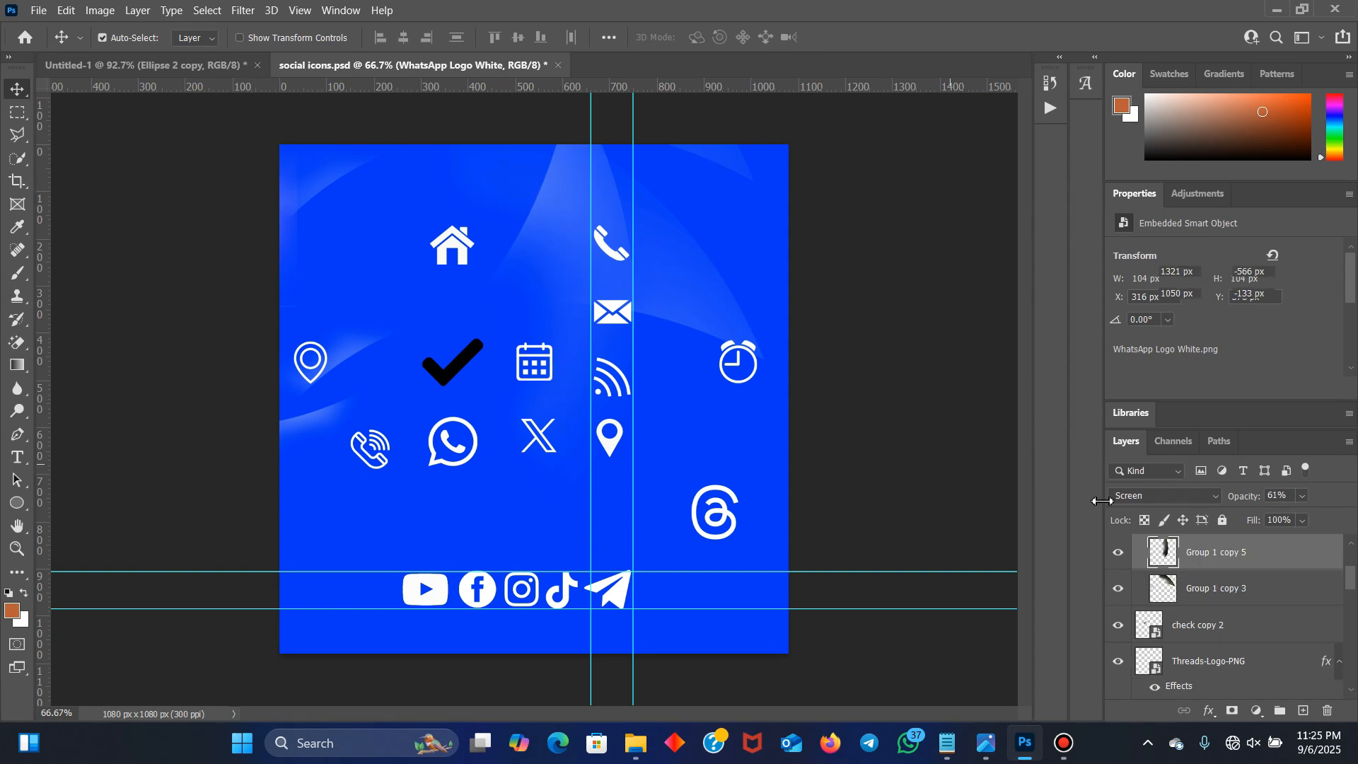
pyautogui.click(1120, 556)
pyautogui.click(611, 260)
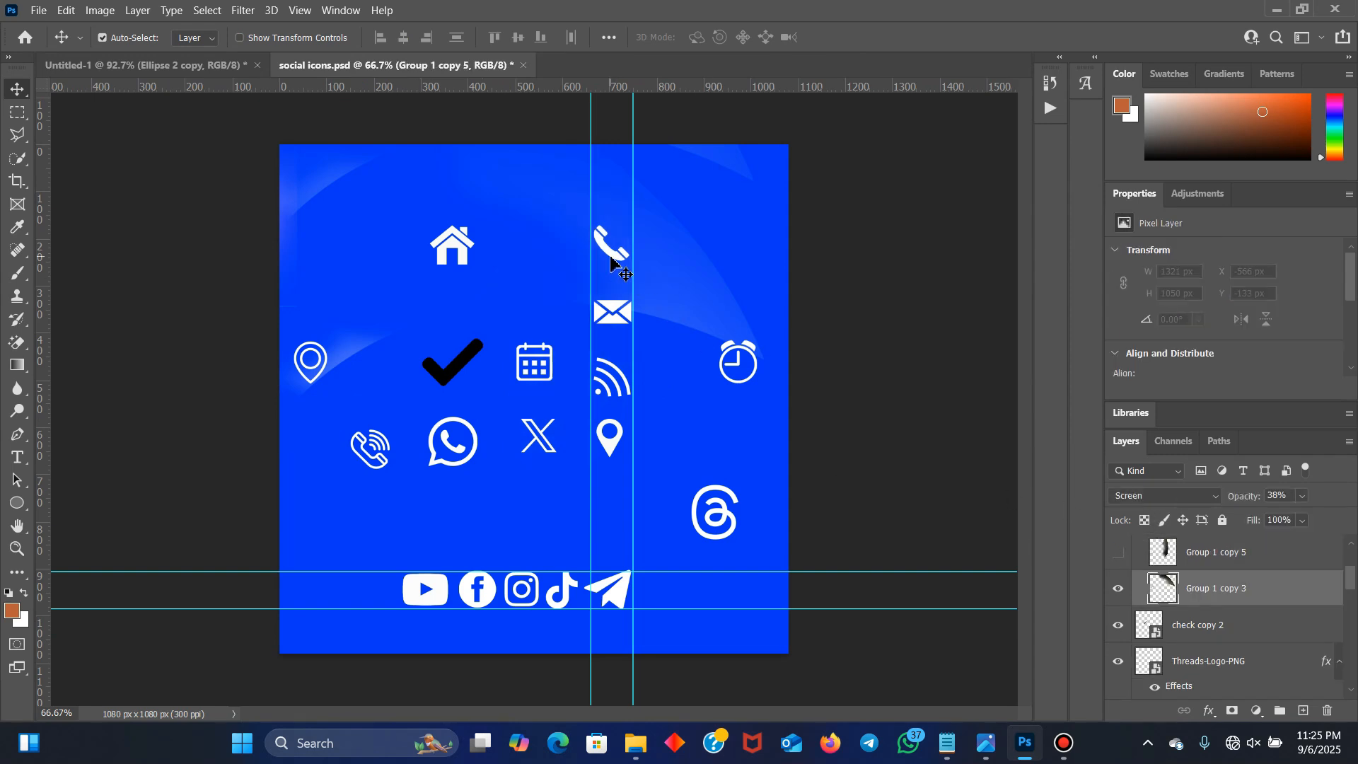
pyautogui.moveTo(613, 260)
pyautogui.mouseDown()
pyautogui.moveTo(570, 261)
pyautogui.moveTo(77, 39)
pyautogui.mouseUp()
pyautogui.click(1119, 589)
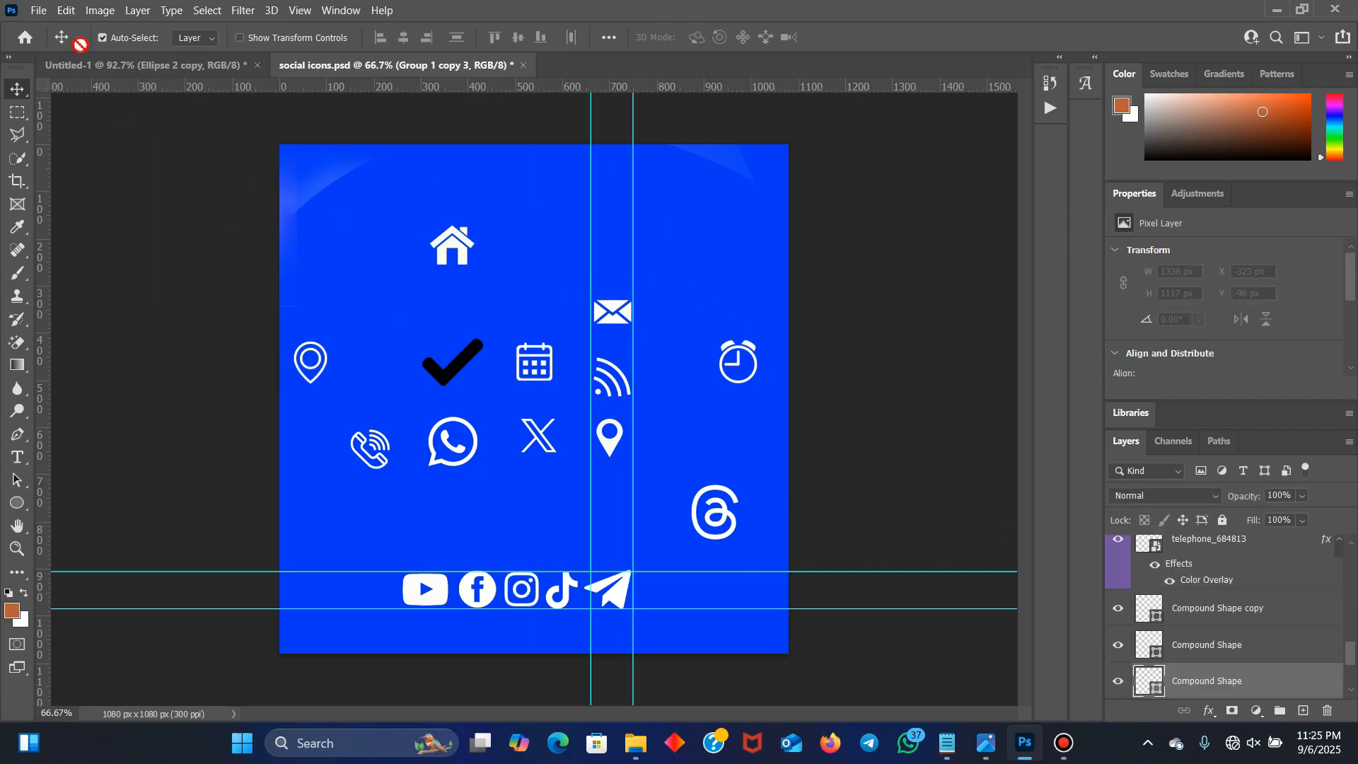
# Bring the white phone handset icon into the flyer and scale it to fit inside the right dark circle
pyautogui.moveTo(152, 64); pyautogui.dragTo(563, 624)
pyautogui.hotkey('ctrl', 't')
pyautogui.click(874, 39)
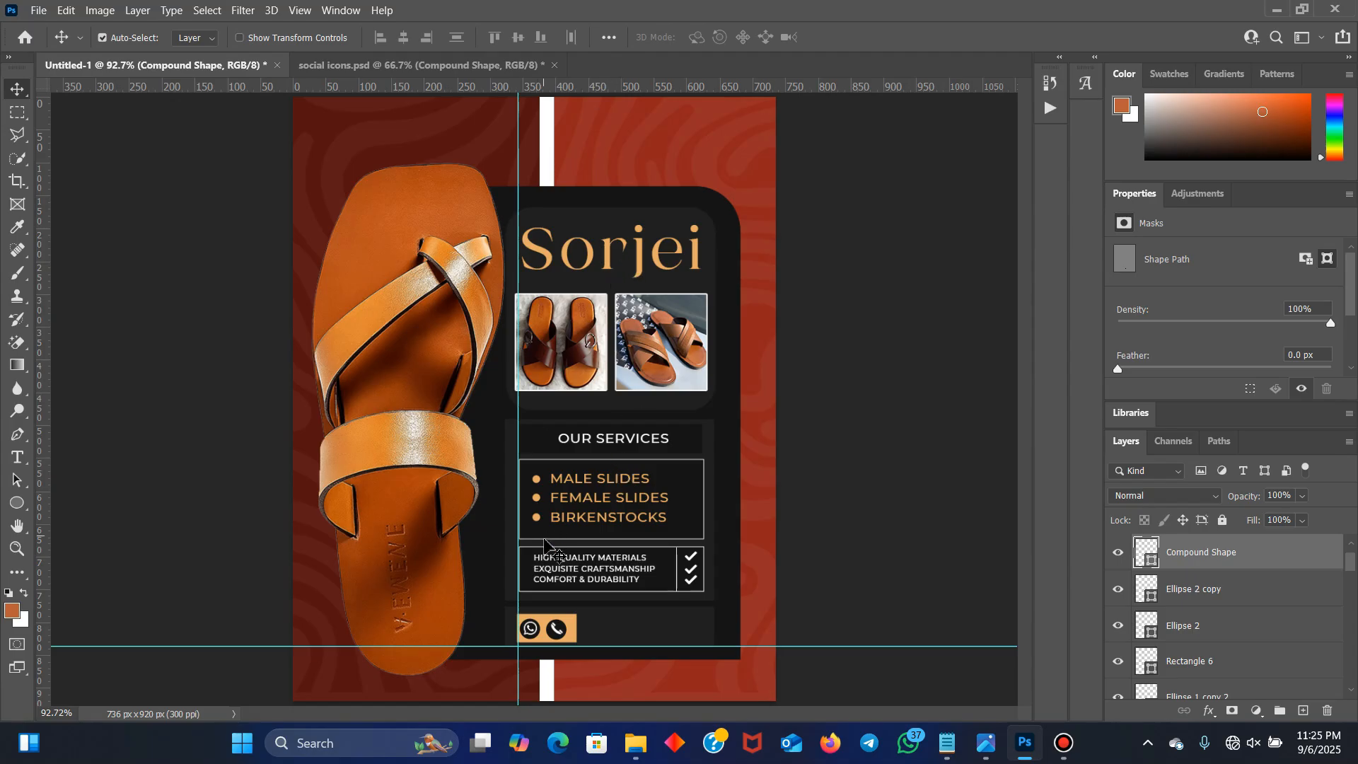
# Duplicate the OUR SERVICES heading into the bottom bar beside the icons and replace its text with the contact phone number
pyautogui.click(635, 439)
pyautogui.moveTo(638, 444); pyautogui.dragTo(669, 629)
pyautogui.doubleClick(667, 627)
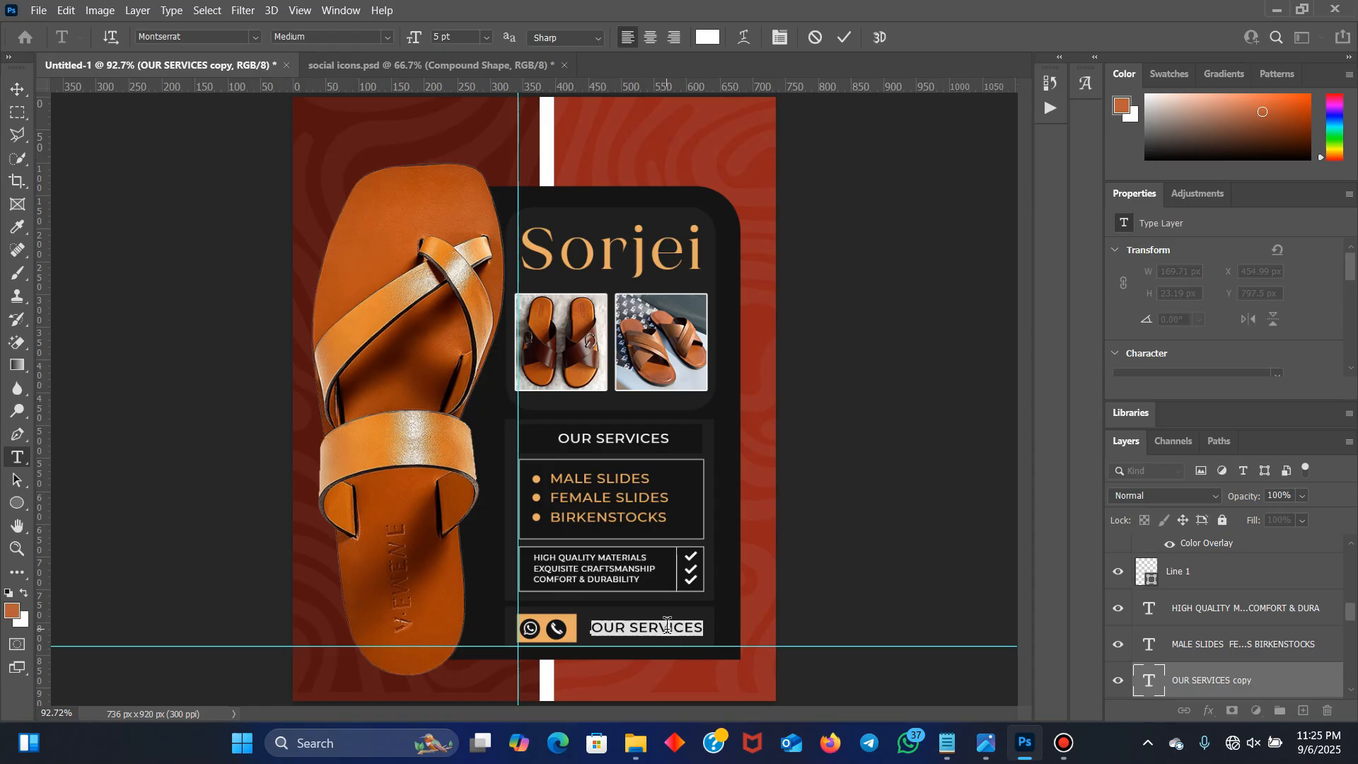
pyautogui.write('.')
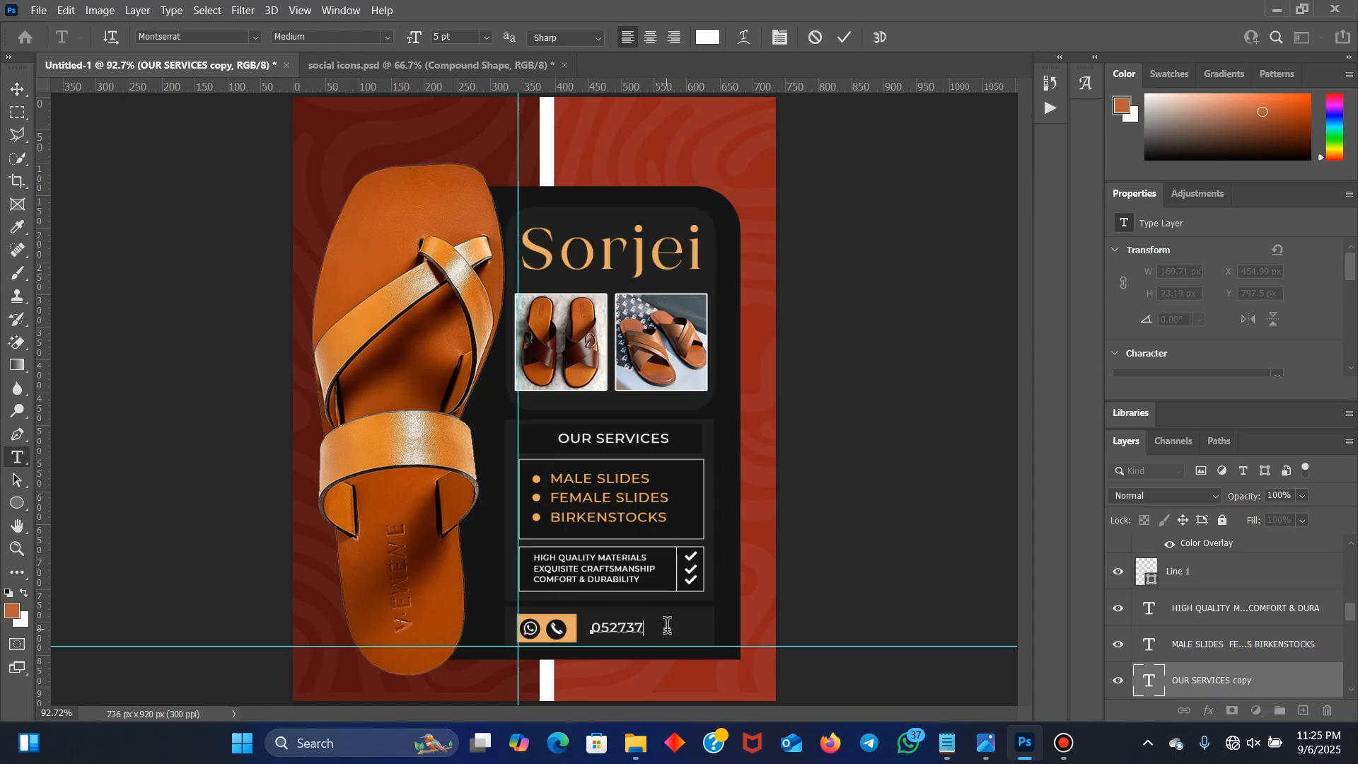
pyautogui.press('ctrl')
pyautogui.click(846, 39)
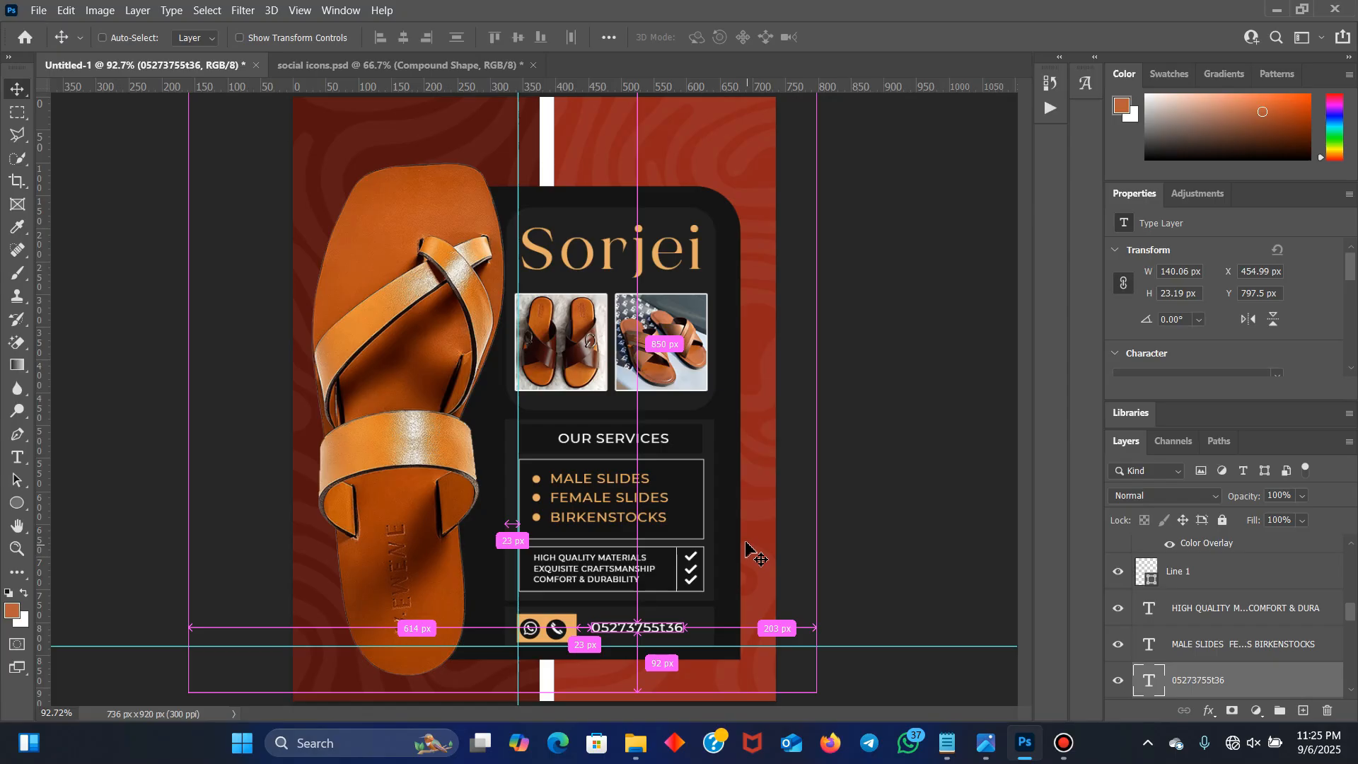
pyautogui.click(18, 89)
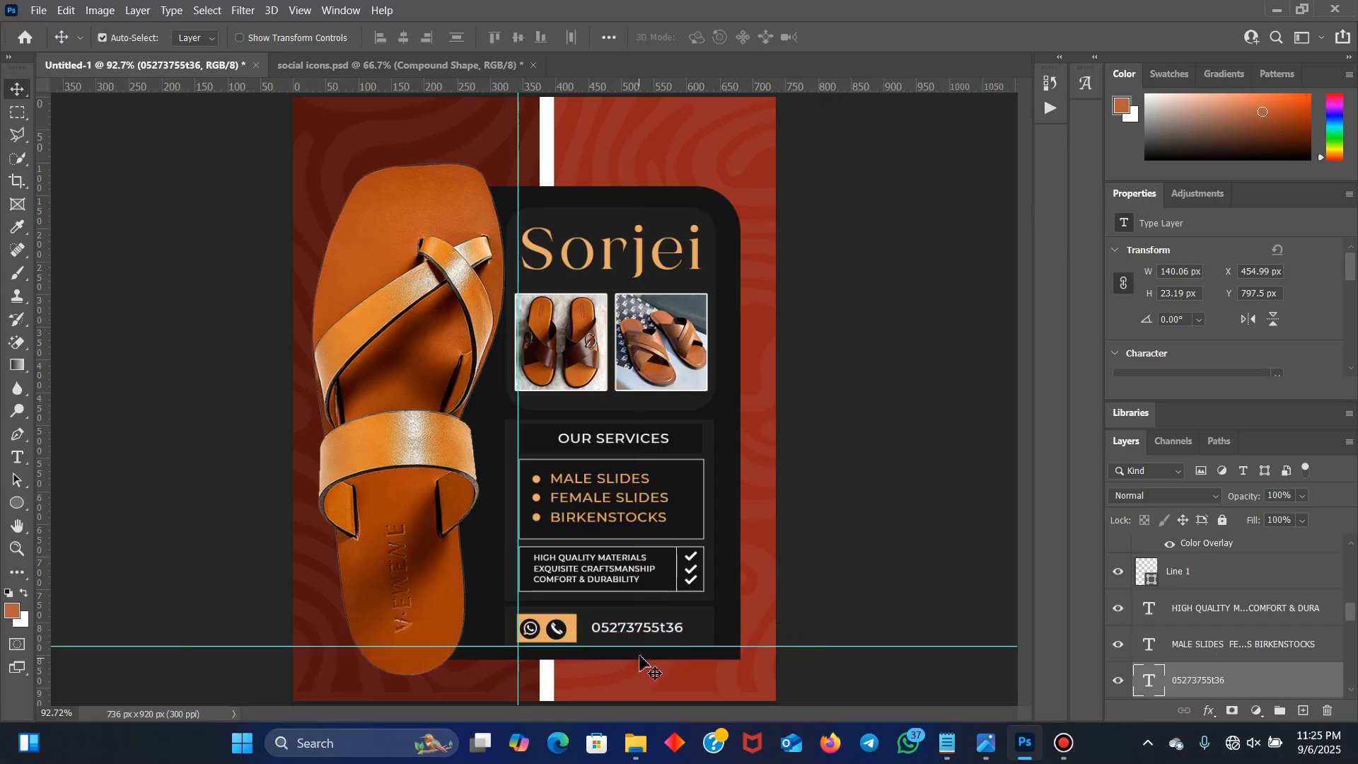
# Remove the second-to-last character from the phone number in the bottom bar
pyautogui.click(649, 632)
pyautogui.click(649, 632)
pyautogui.doubleClick(679, 626)
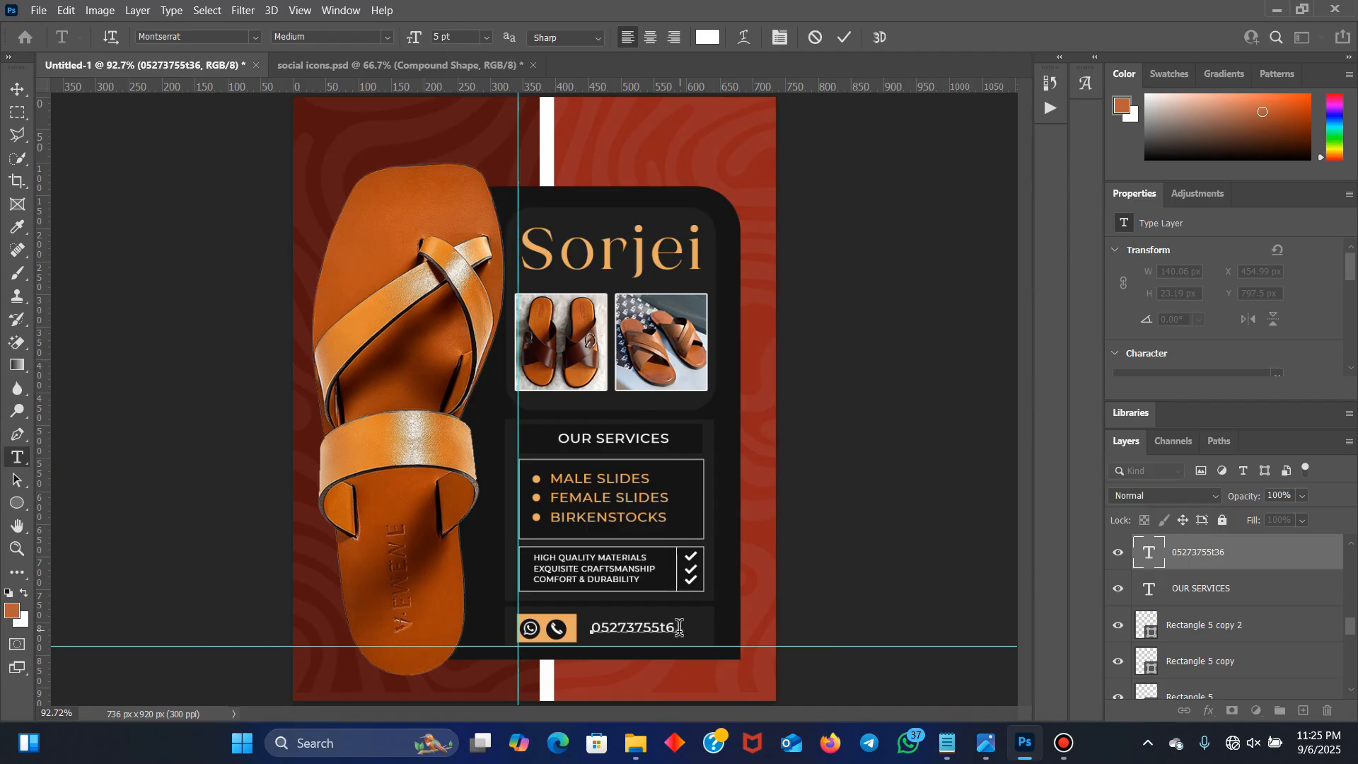
pyautogui.click(847, 39)
# Scale the phone number text to 137.8% so it fills the space beside the gold icon box
pyautogui.hotkey('ctrl', 't')
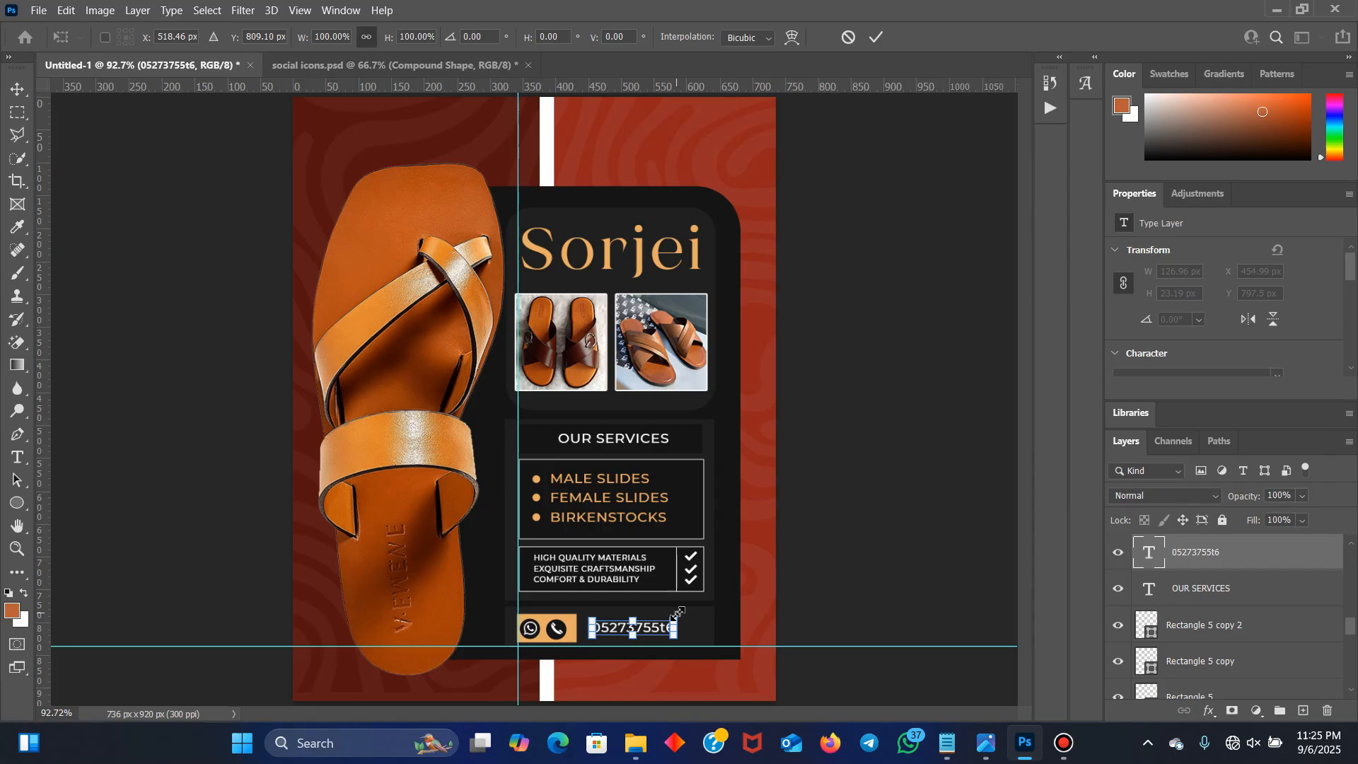
pyautogui.moveTo(677, 612)
pyautogui.mouseDown()
pyautogui.moveTo(693, 609)
pyautogui.moveTo(665, 636)
pyautogui.mouseUp()
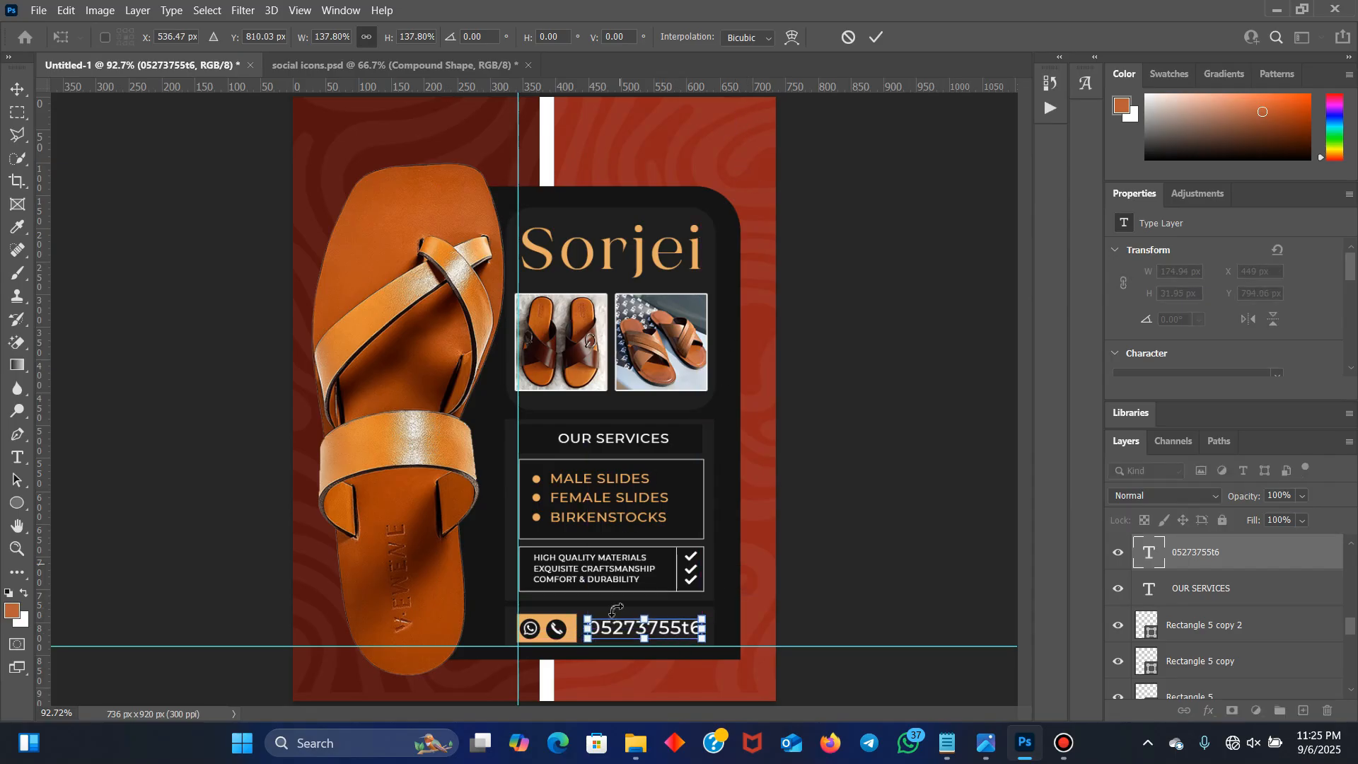
pyautogui.press('Return')
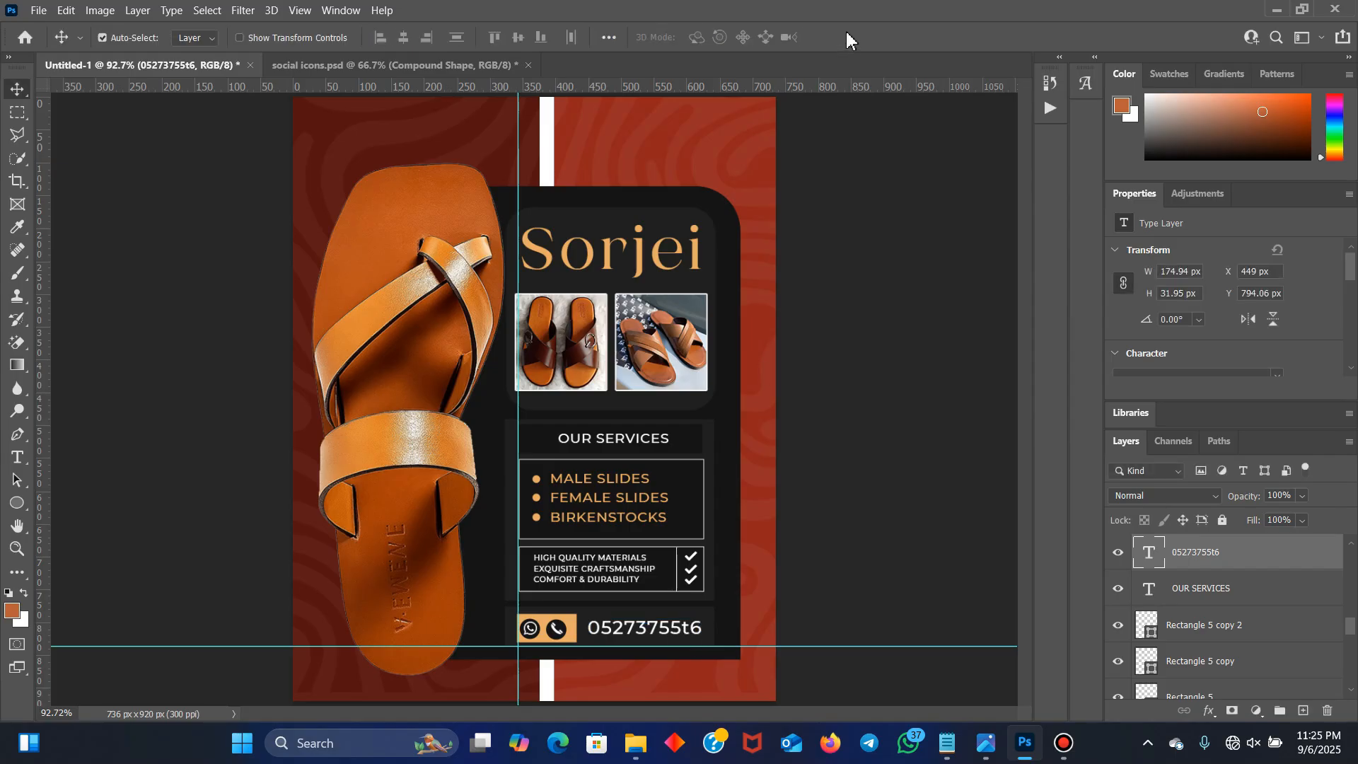
# Recolour the phone number with the gold sampled from the icon rectangle and move the text slightly down and right
pyautogui.doubleClick(658, 633)
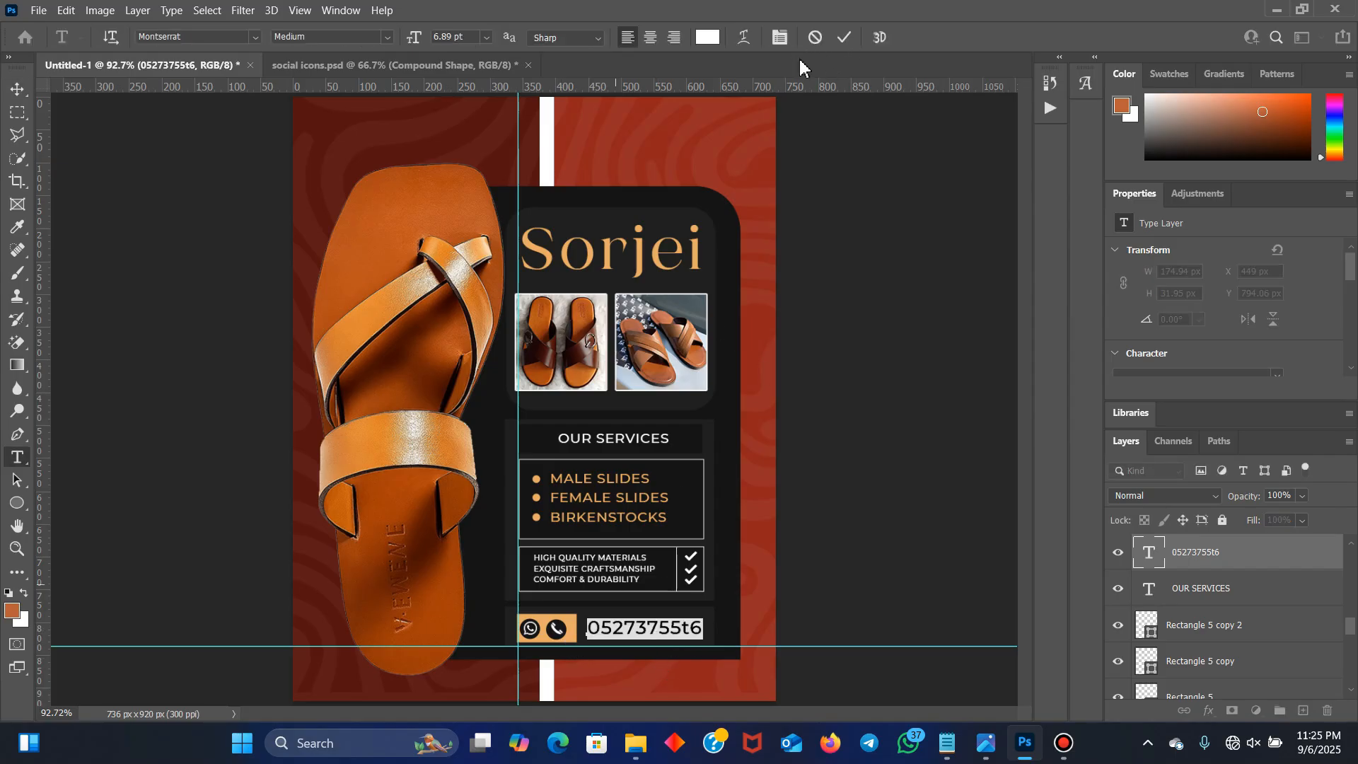
pyautogui.click(708, 38)
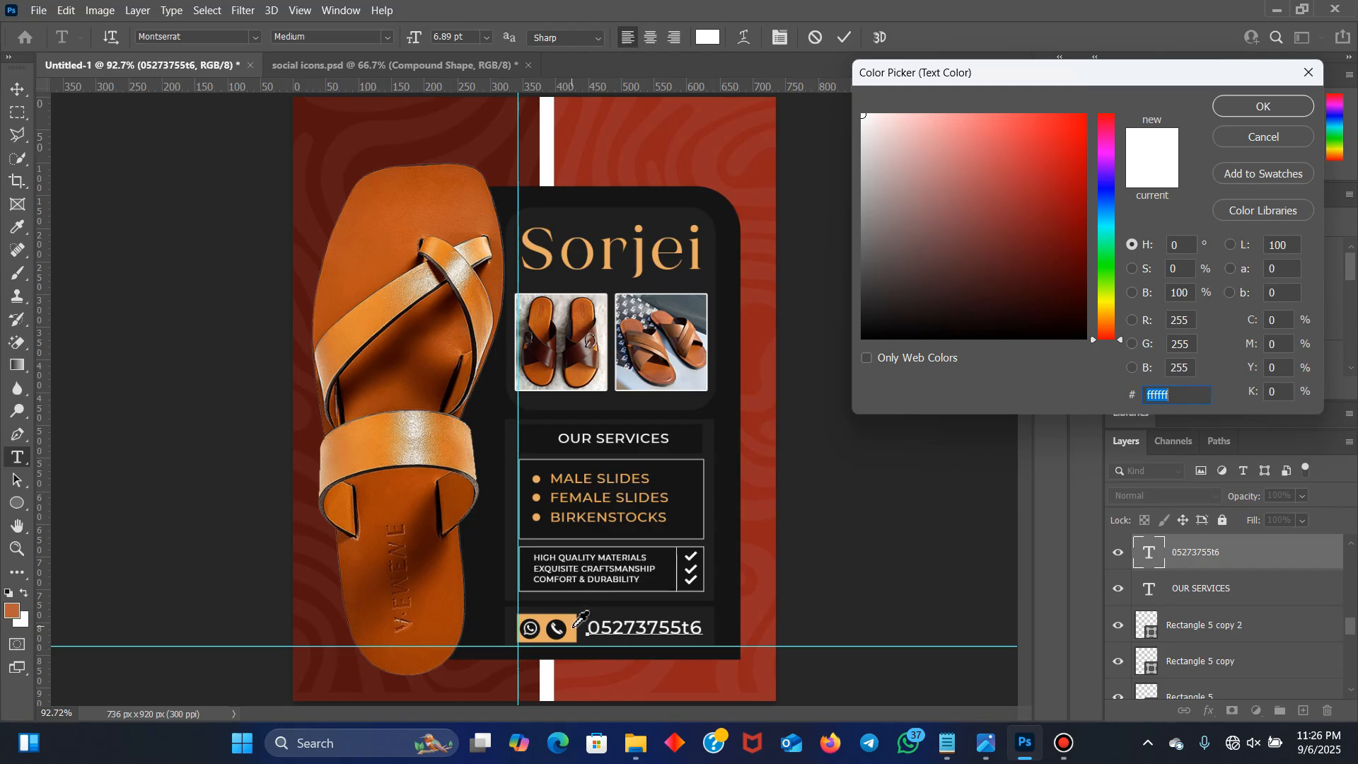
pyautogui.click(577, 626)
pyautogui.click(1238, 107)
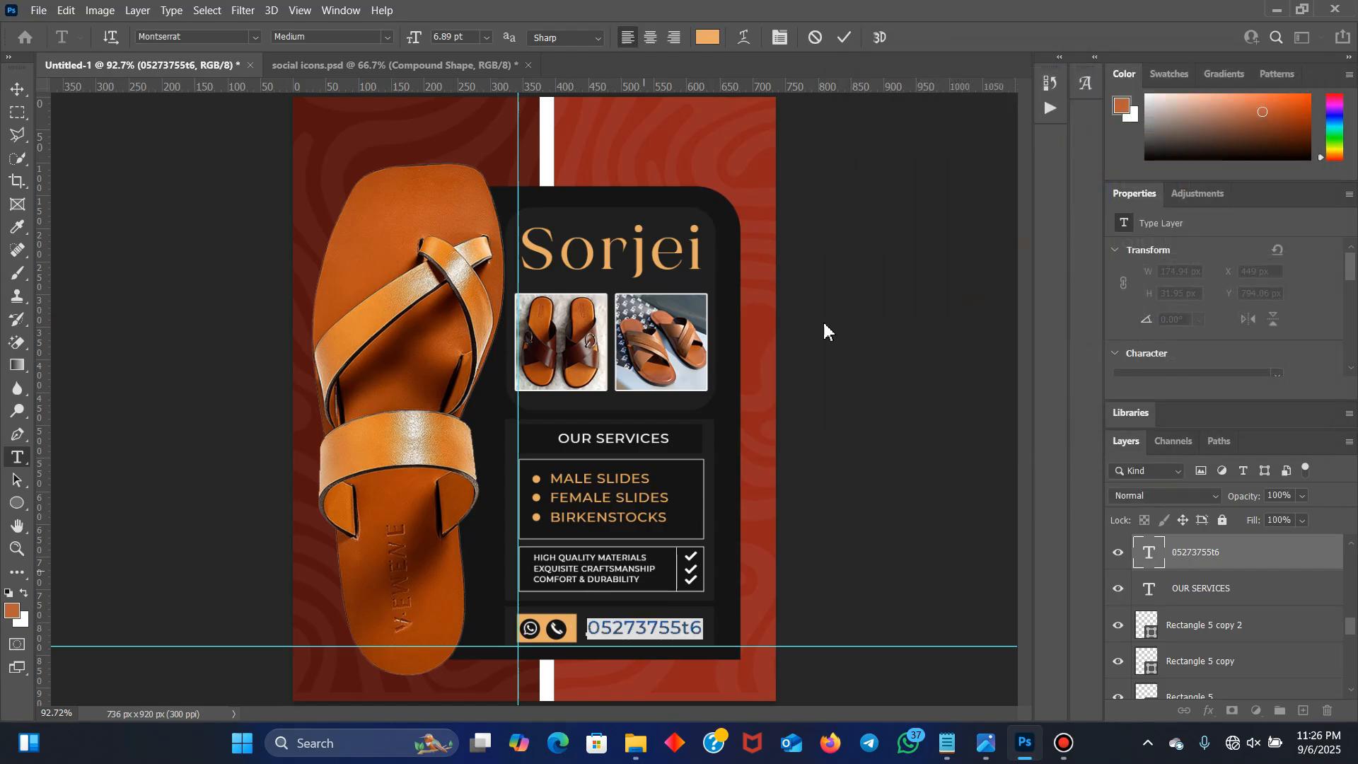
pyautogui.click(844, 37)
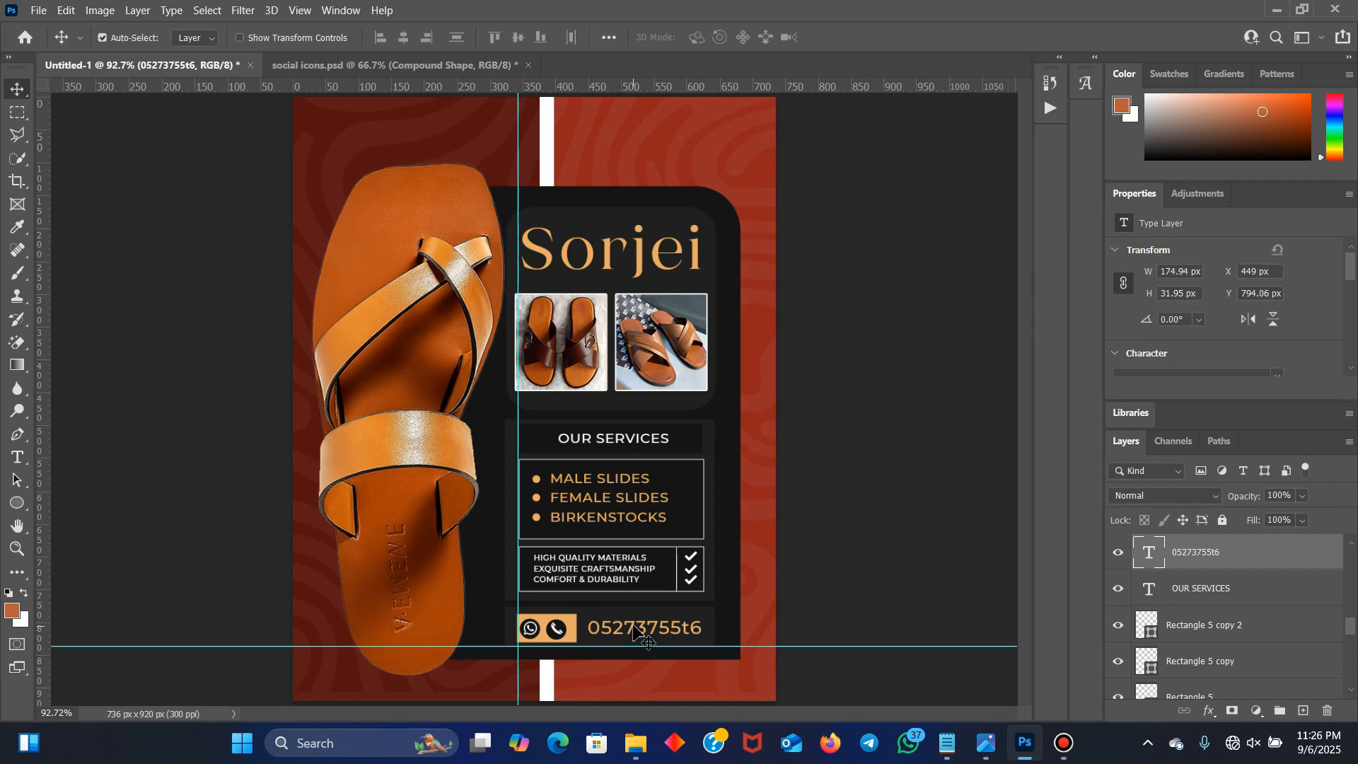
pyautogui.moveTo(634, 631); pyautogui.dragTo(637, 635)
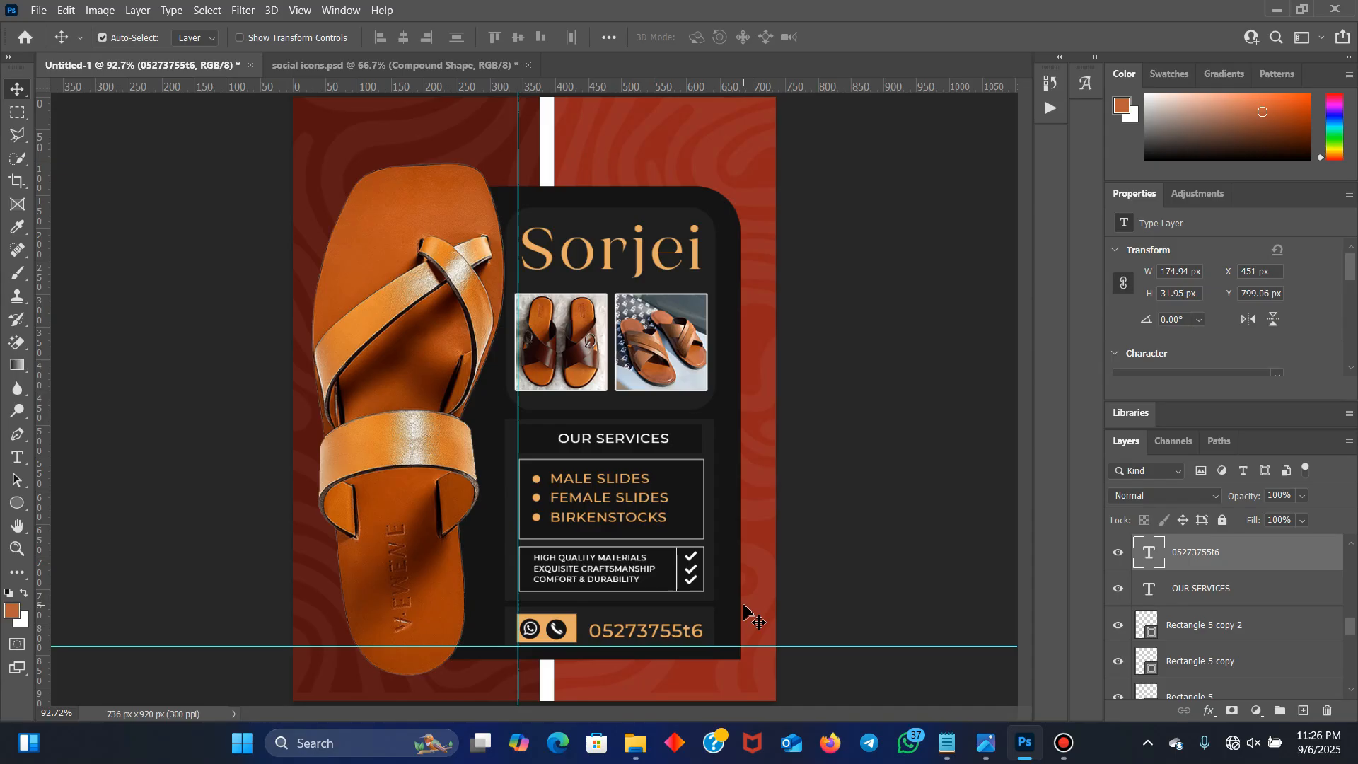
# Replace the stray letter in the bottom bar's phone number with the correct digit
pyautogui.doubleClick(690, 629)
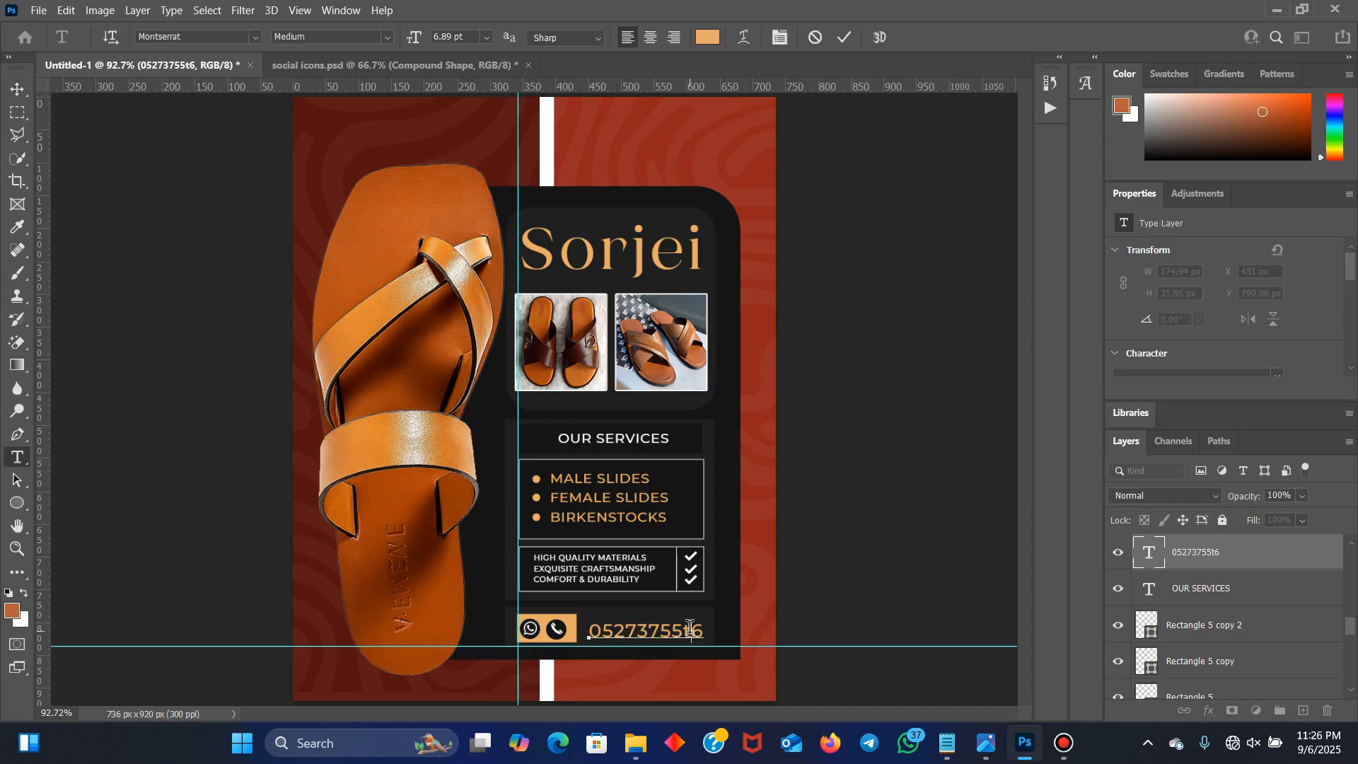
pyautogui.write('5')
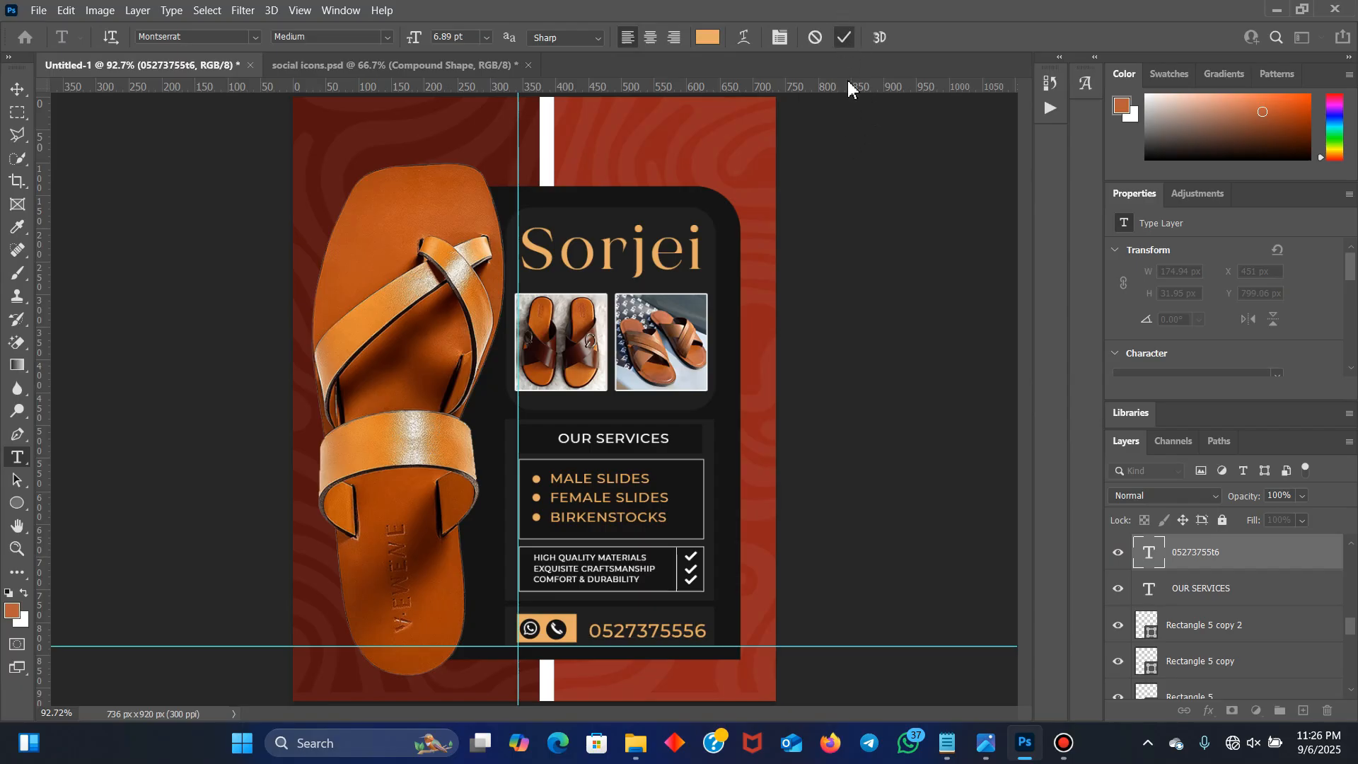
pyautogui.write('v')
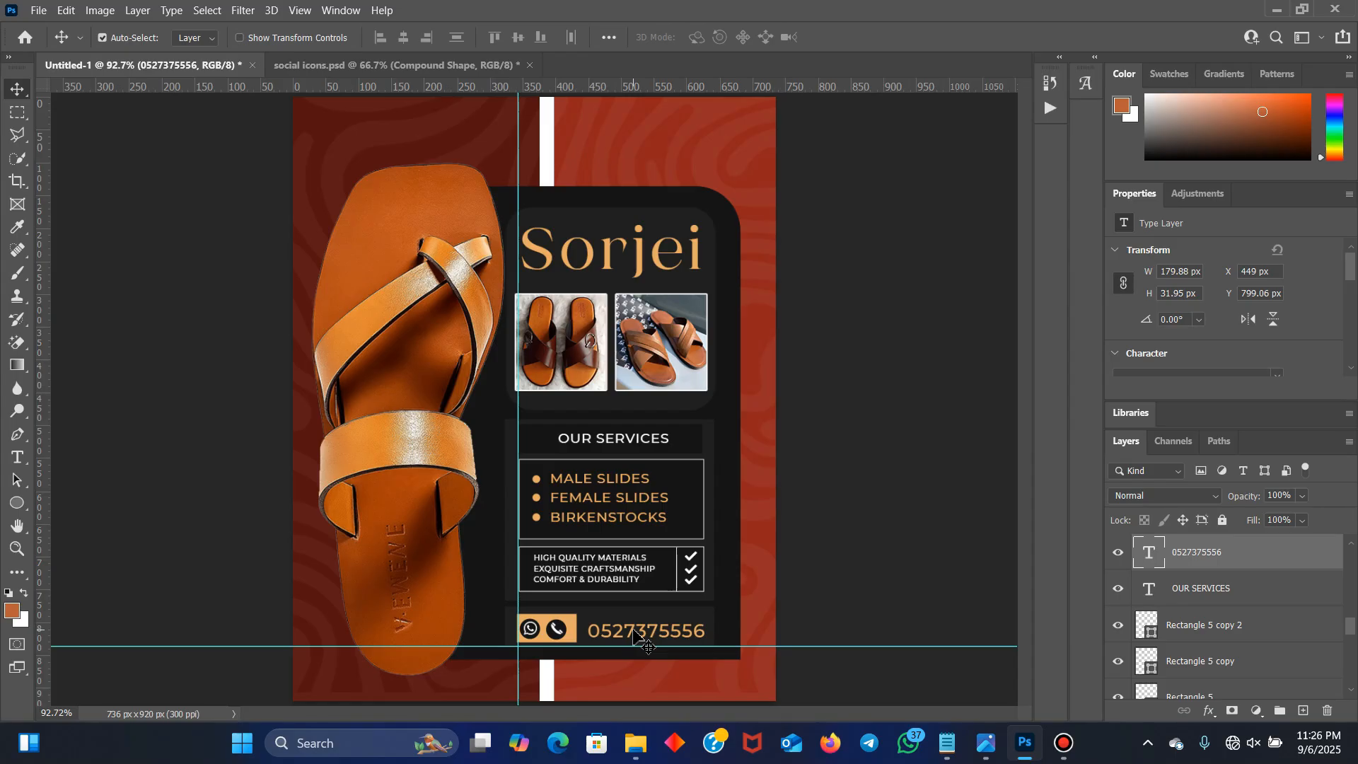
# Copy the lights group from social icons.psd into the flyer, placing it over the slipper
pyautogui.click(405, 63)
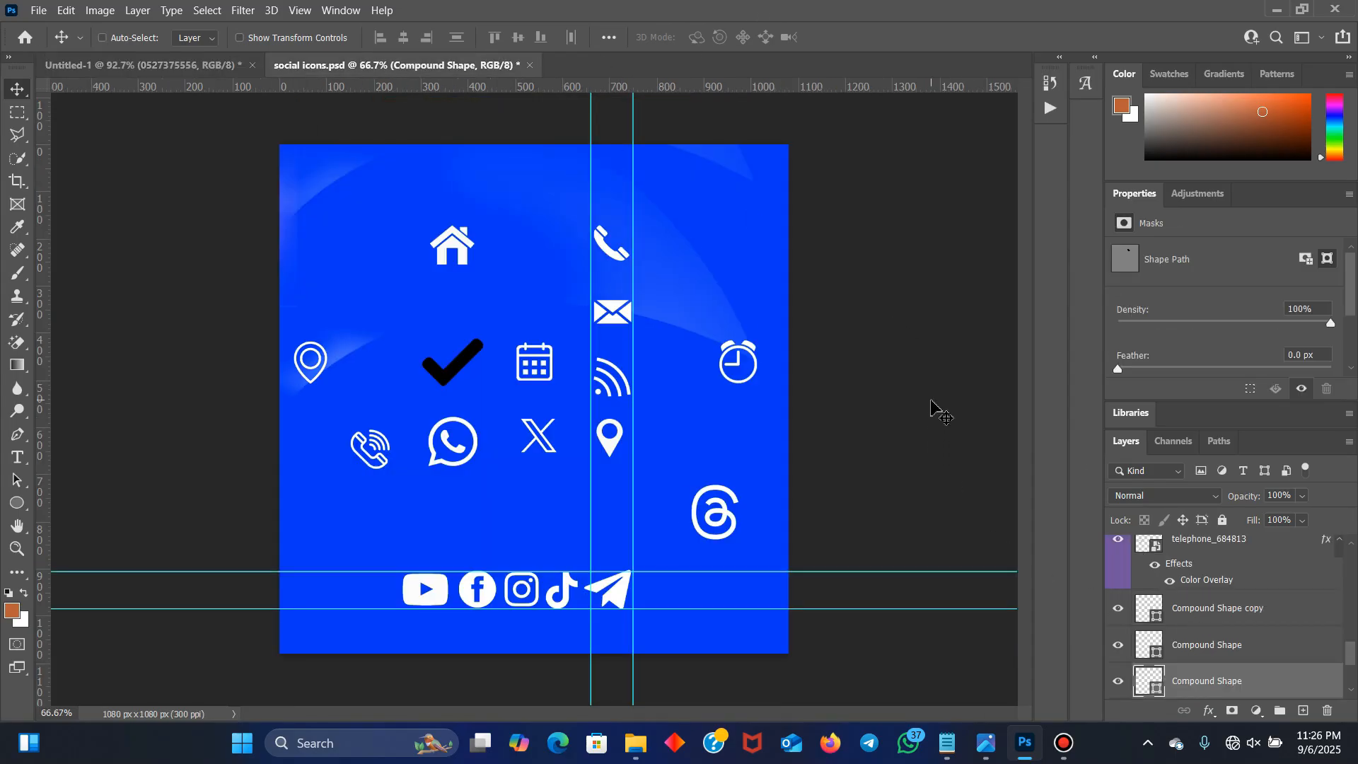
pyautogui.press('ctrl')
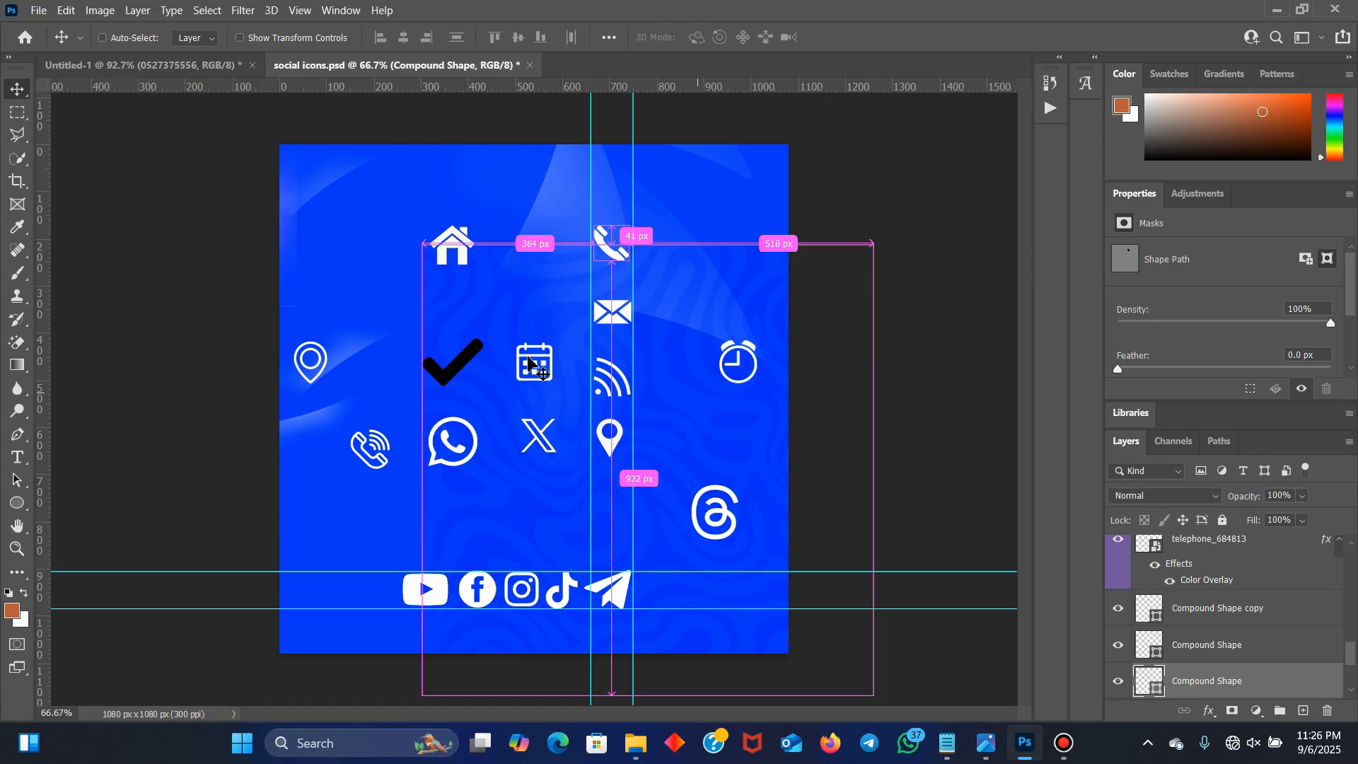
pyautogui.click(933, 351)
pyautogui.scroll(10, 1200, 609)
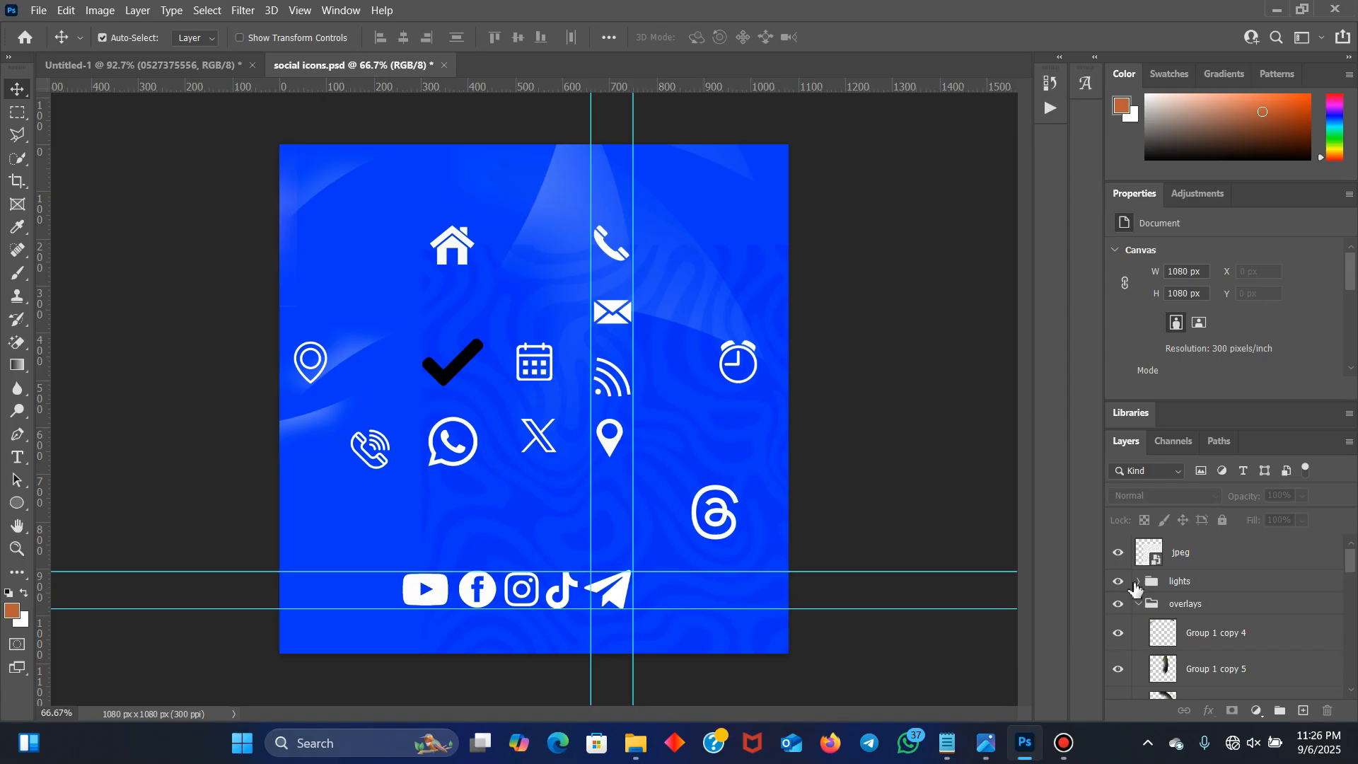
pyautogui.click(1166, 586)
pyautogui.click(1119, 582)
pyautogui.click(1119, 582)
pyautogui.moveTo(1185, 589); pyautogui.dragTo(456, 320)
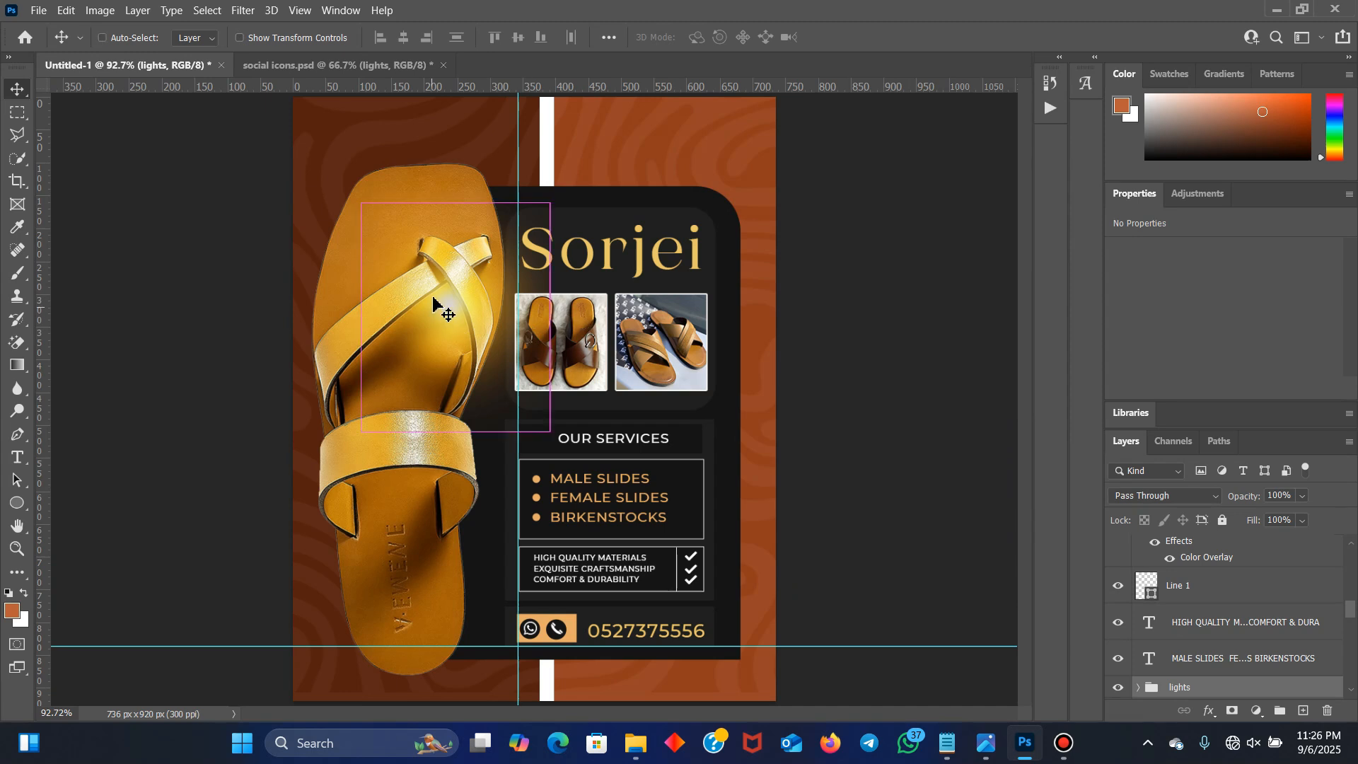
# Move the lights group about 81 px up onto the slipper's upper straps and set its opacity to 80%
pyautogui.hotkey('ctrl', 't')
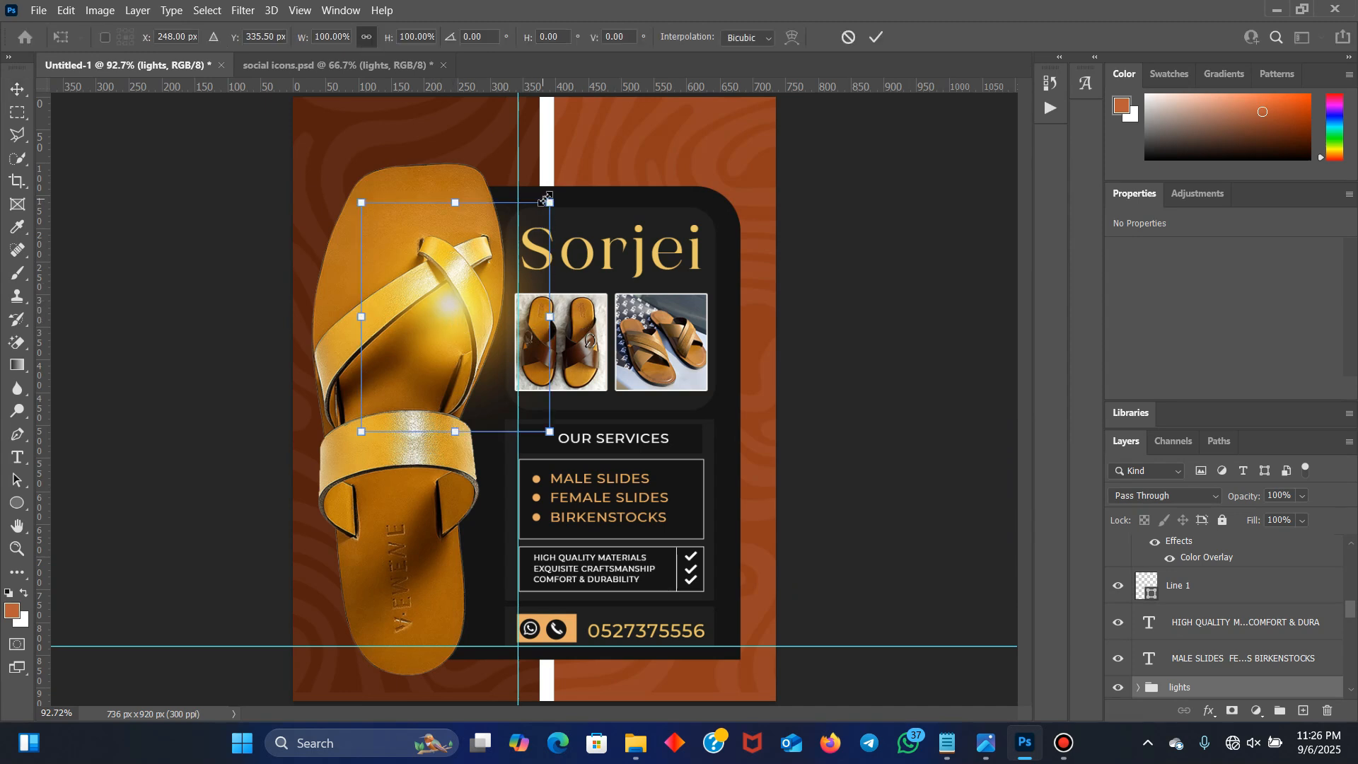
pyautogui.moveTo(453, 305); pyautogui.dragTo(459, 252)
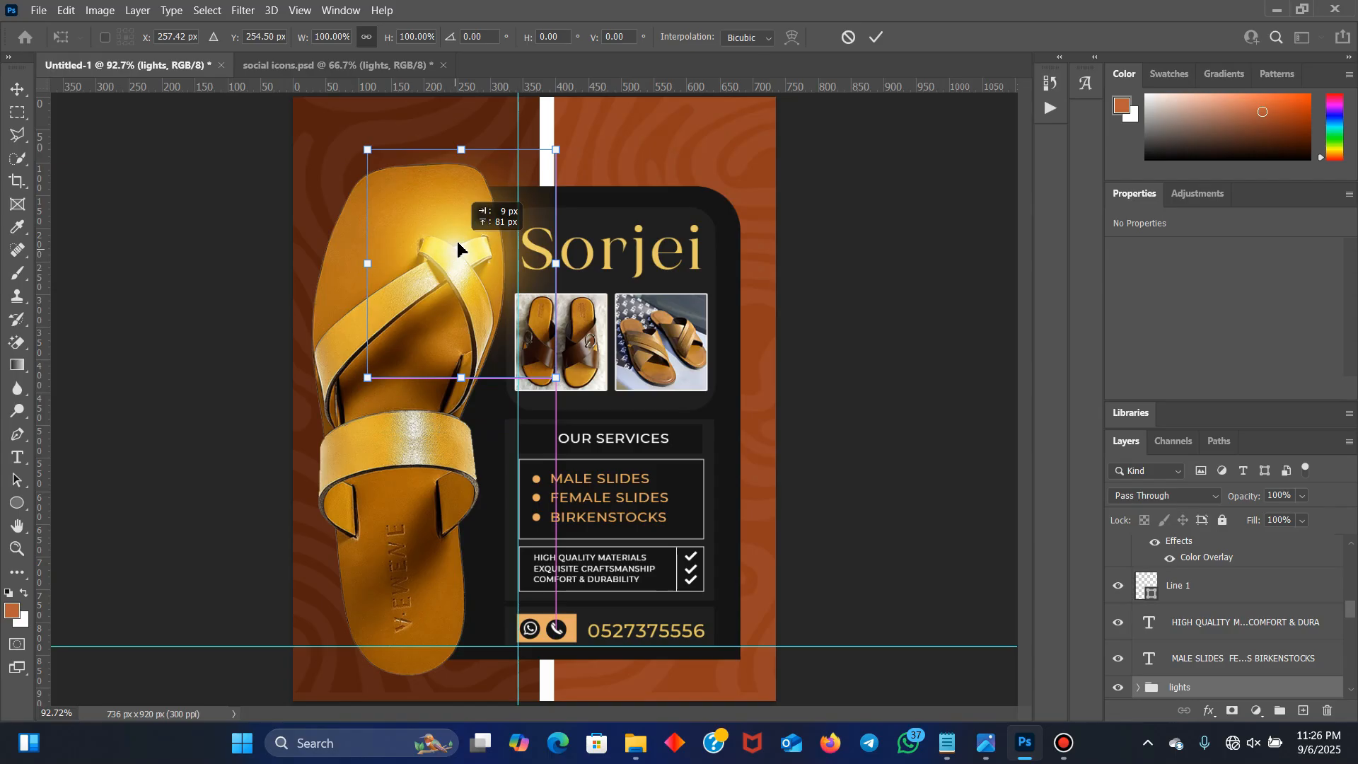
pyautogui.click(876, 40)
pyautogui.click(1304, 496)
pyautogui.moveTo(1279, 516); pyautogui.dragTo(1305, 515)
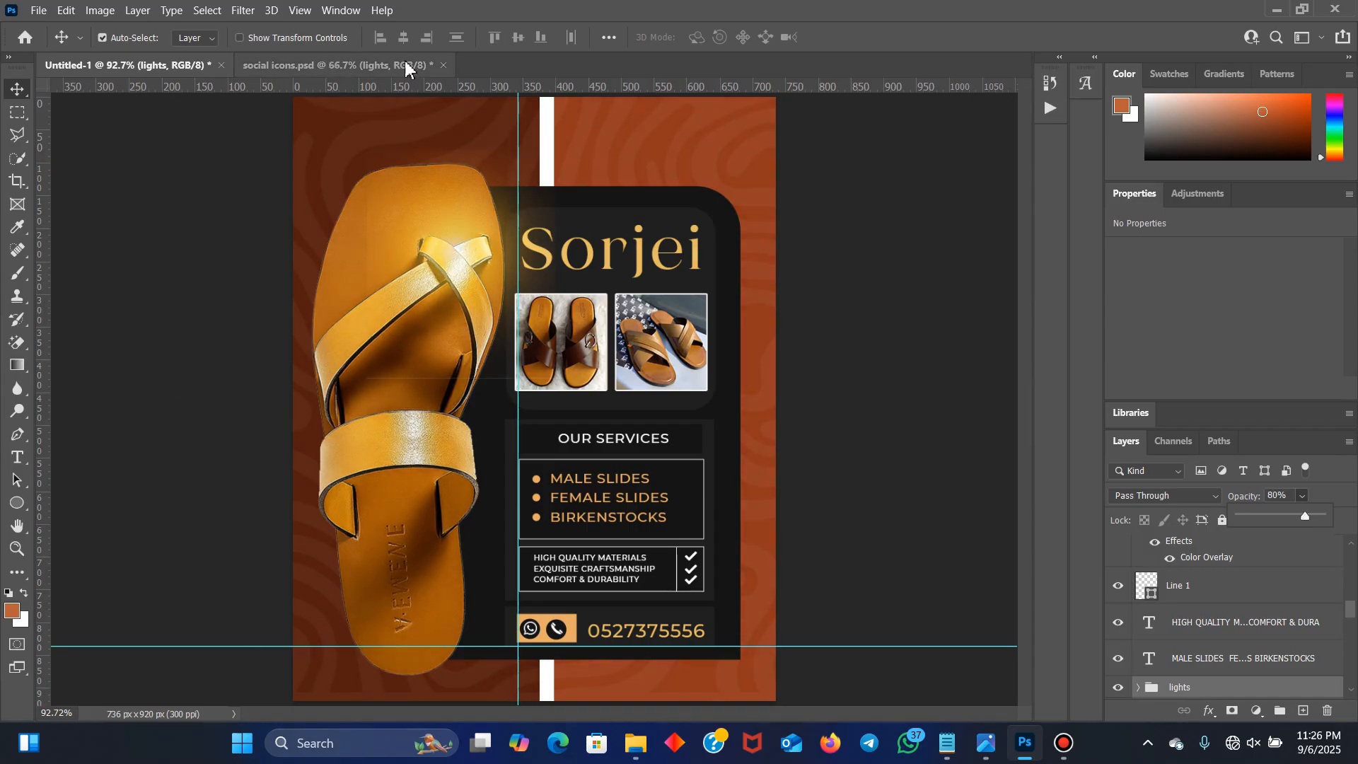
# Copy the Group 1 copy 5 overlay from the overlays group of social icons.psd into the flyer
pyautogui.click(362, 64)
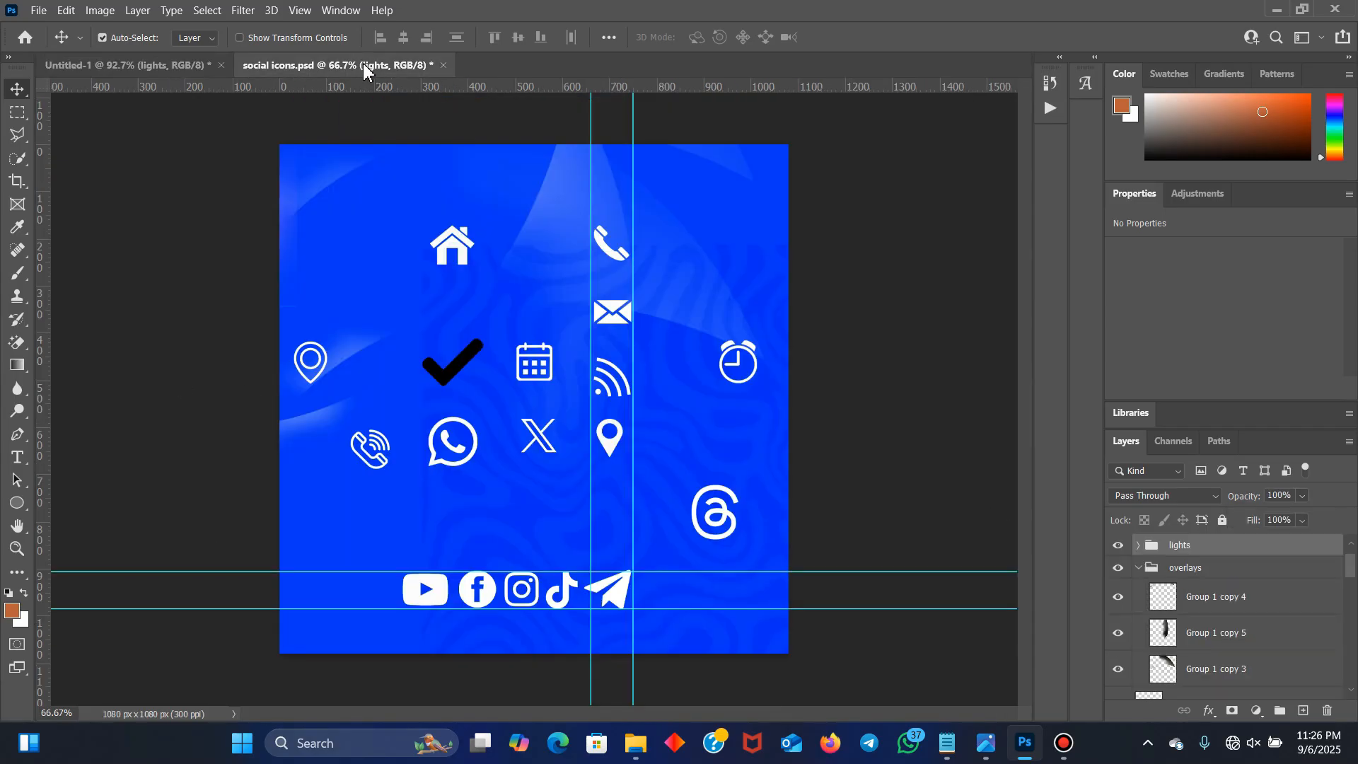
pyautogui.click(1137, 570)
pyautogui.click(1137, 569)
pyautogui.click(1206, 633)
pyautogui.moveTo(1226, 640); pyautogui.dragTo(642, 494)
# Copy the Group 1 copy 3 overlay from social icons.psd into the flyer and position it over the services boxes on the dark panel
pyautogui.click(433, 63)
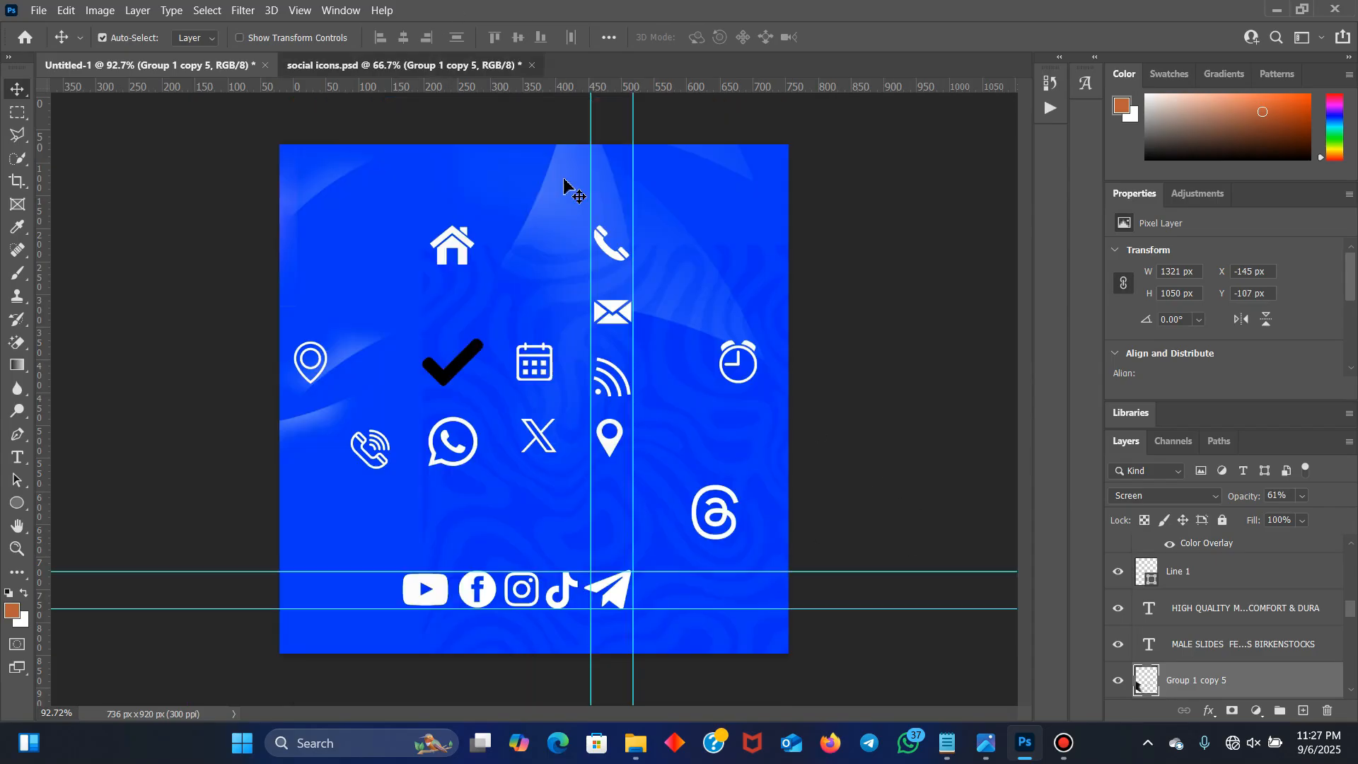
pyautogui.moveTo(1203, 598); pyautogui.dragTo(635, 570)
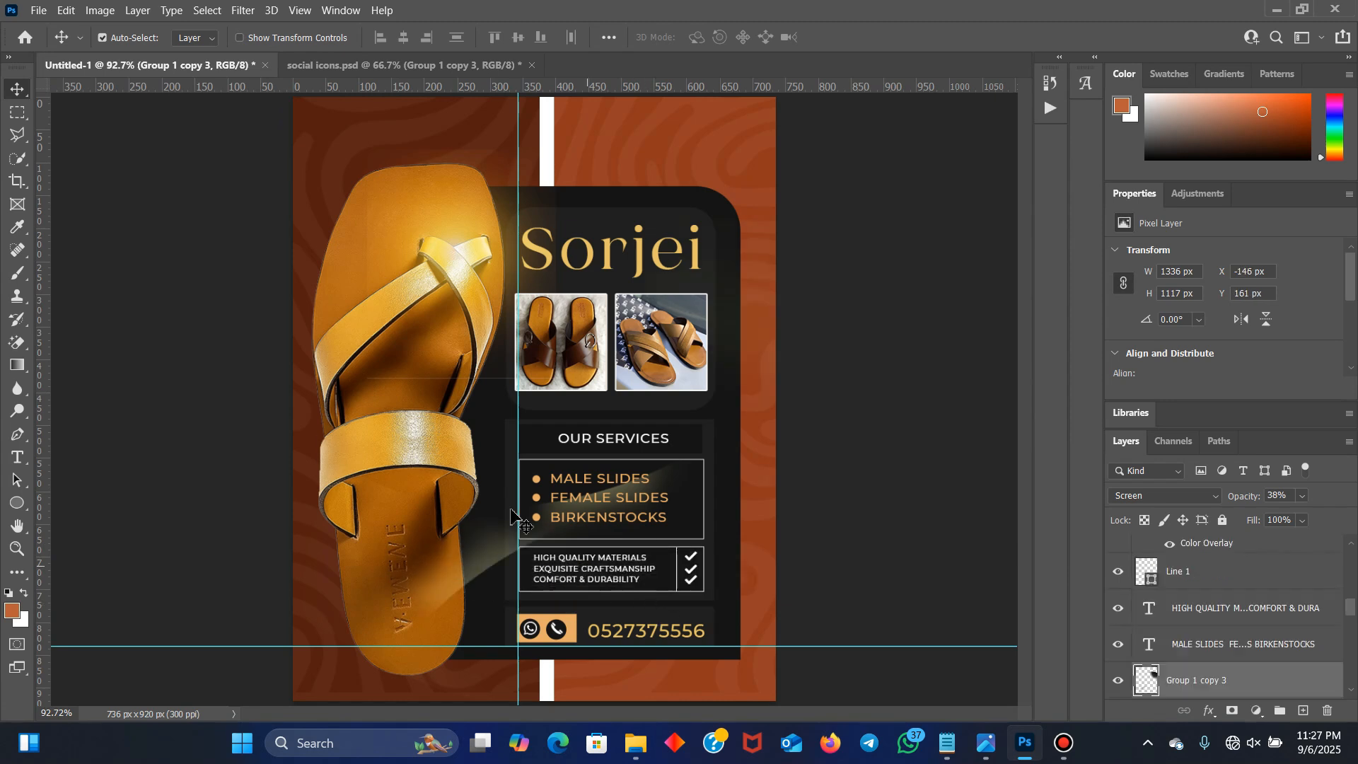
pyautogui.moveTo(491, 559); pyautogui.dragTo(632, 570)
pyautogui.click(633, 561)
pyautogui.moveTo(631, 567)
pyautogui.mouseDown()
pyautogui.moveTo(690, 566)
pyautogui.moveTo(656, 534)
pyautogui.moveTo(651, 559)
pyautogui.mouseUp()
pyautogui.click(678, 566)
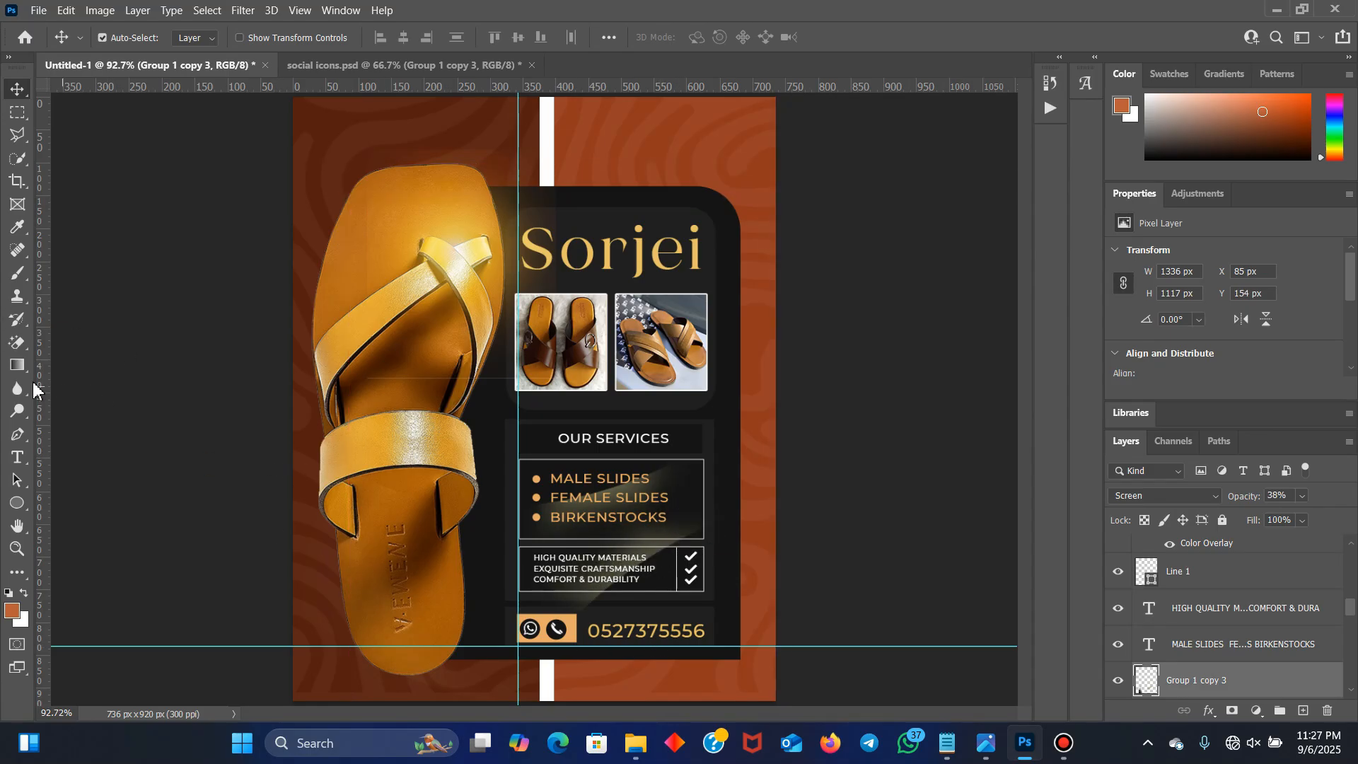
# Soften the light overlay across the services boxes using the Eraser with a 228 px brush
pyautogui.click(17, 343)
pyautogui.click(78, 343)
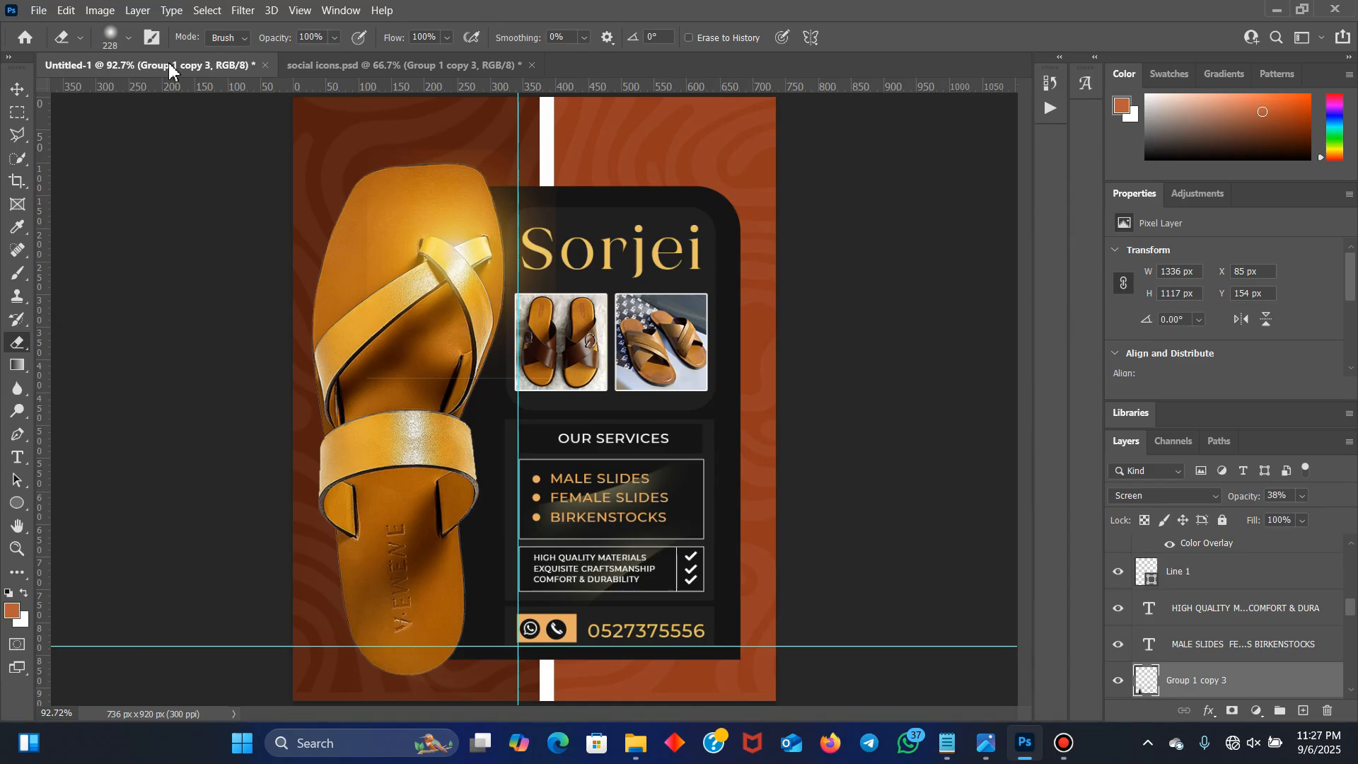
pyautogui.click(20, 89)
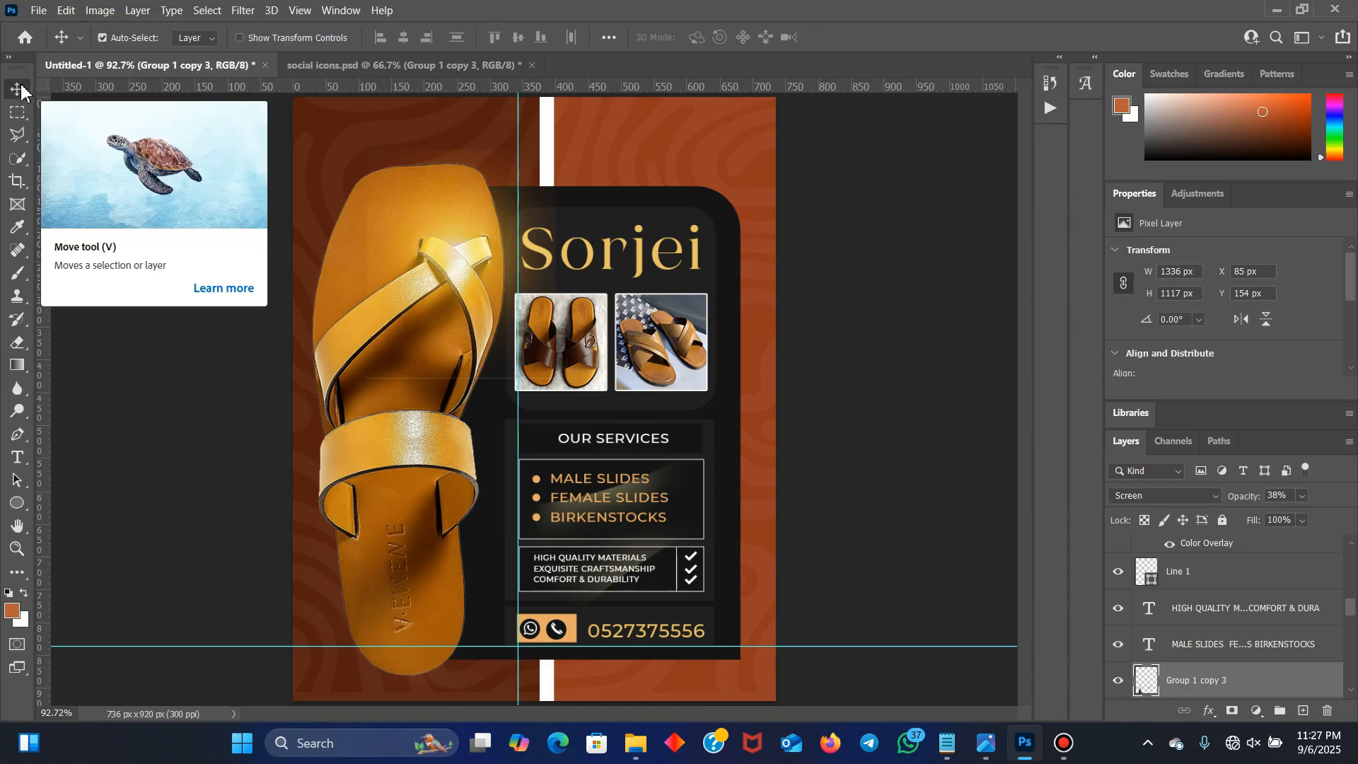
# Copy the Group 1 copy 5 overlay from social icons.psd again and position its light streak behind the Sorjei title
pyautogui.click(352, 62)
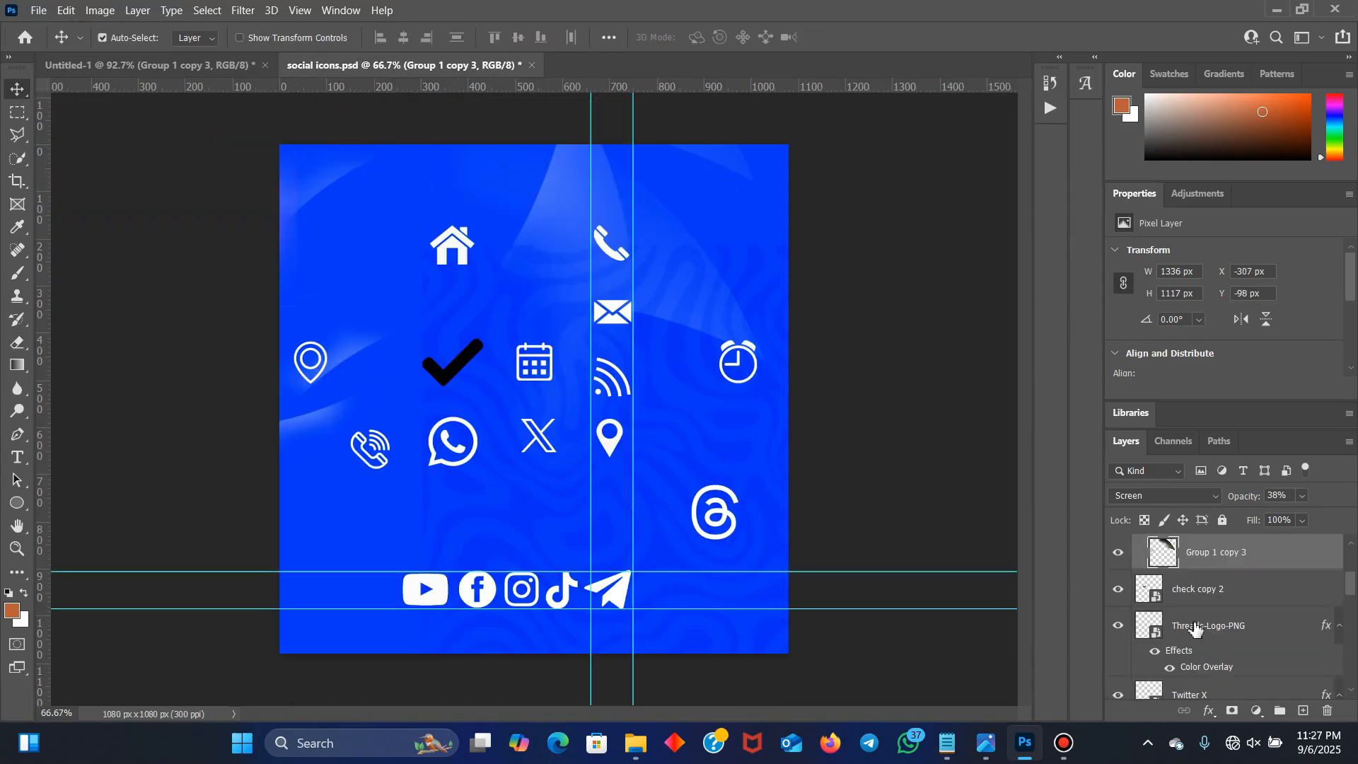
pyautogui.scroll(3, 1196, 581)
pyautogui.moveTo(1198, 659); pyautogui.dragTo(674, 270)
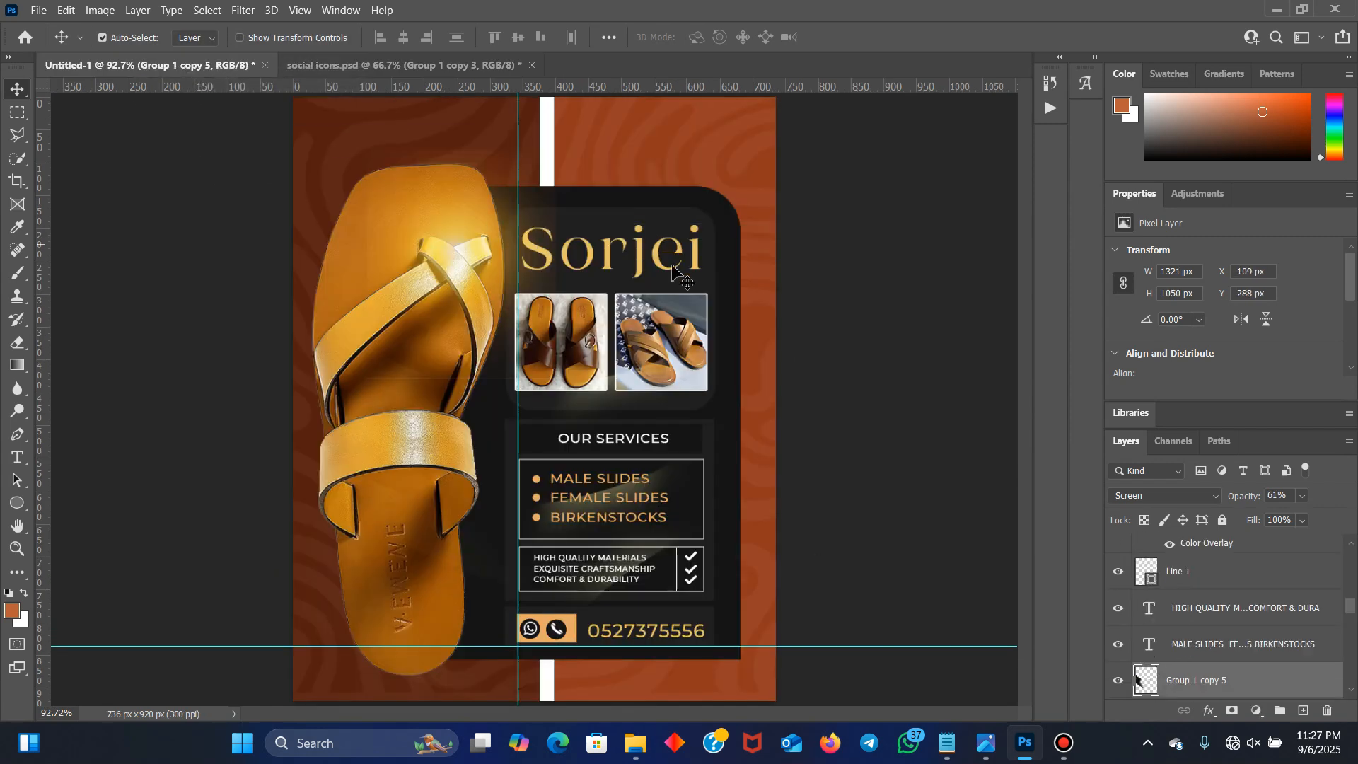
pyautogui.moveTo(631, 382); pyautogui.dragTo(616, 249)
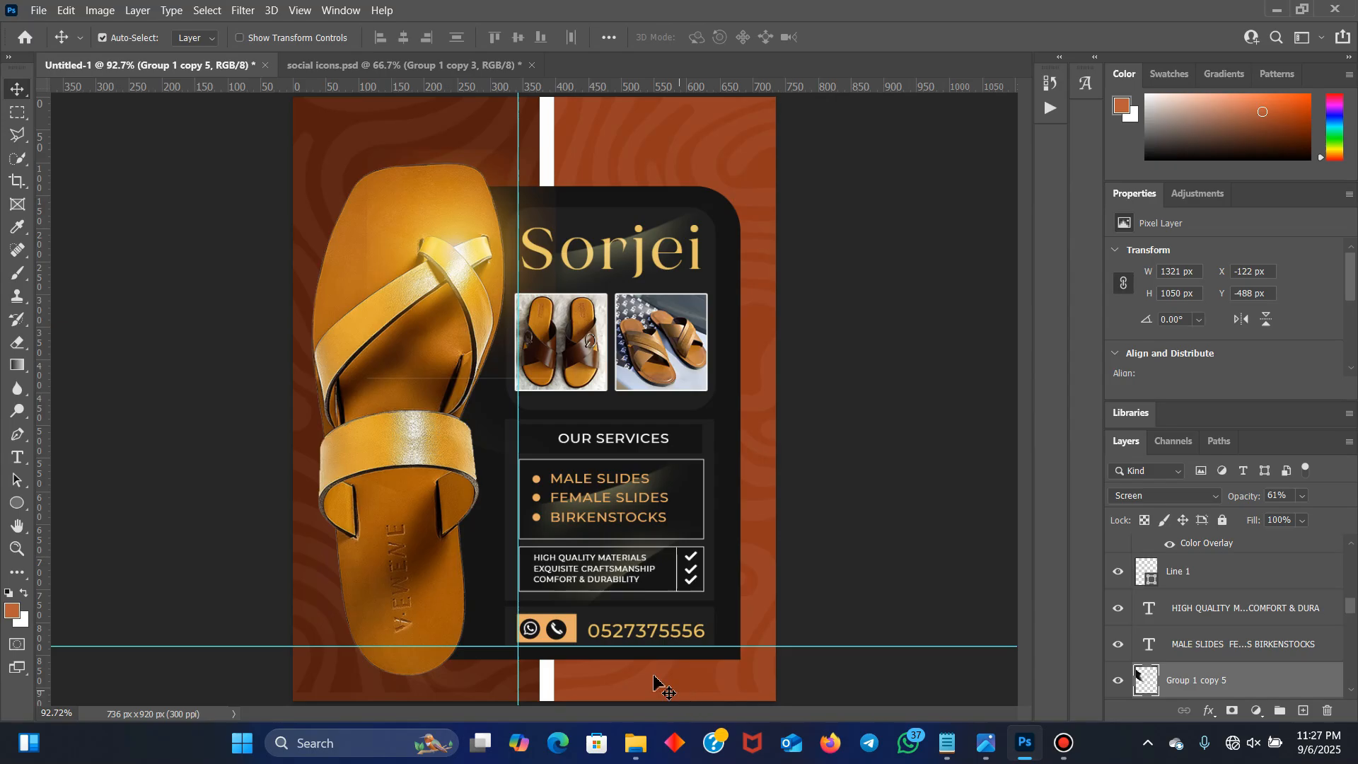
# Round the corners of the gold icon rectangle in the bottom bar to 7 px
pyautogui.click(574, 632)
pyautogui.scroll(-4, 1256, 336)
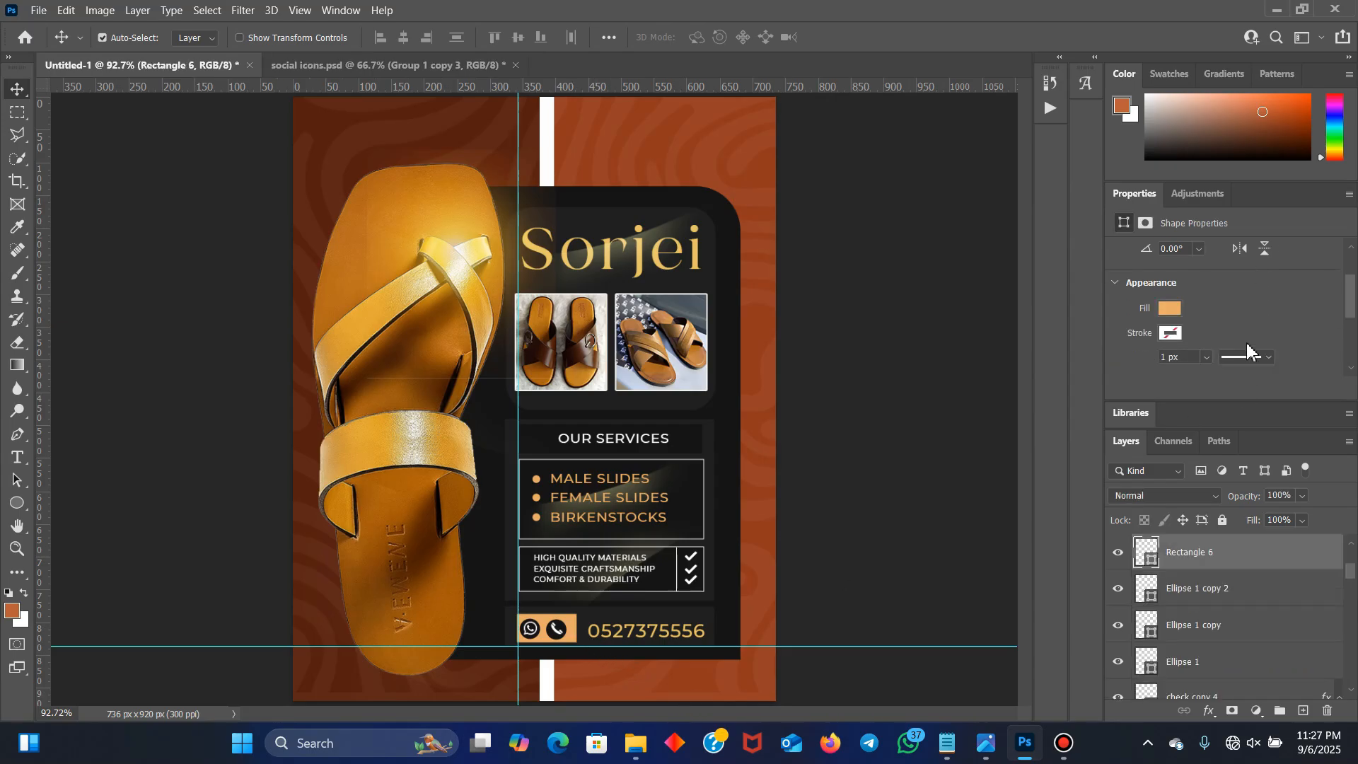
pyautogui.moveTo(1272, 342); pyautogui.dragTo(1279, 341)
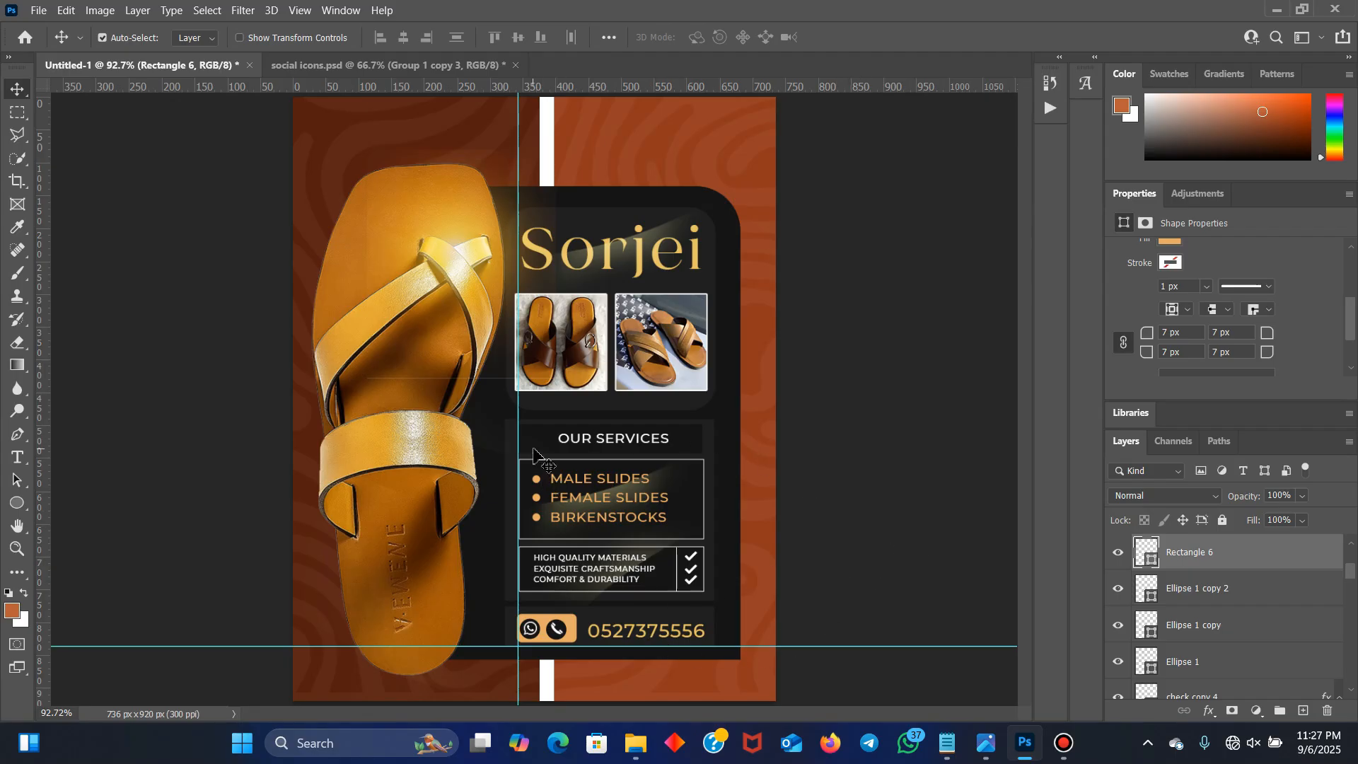
# Clear all guides from the flyer
pyautogui.click(300, 10)
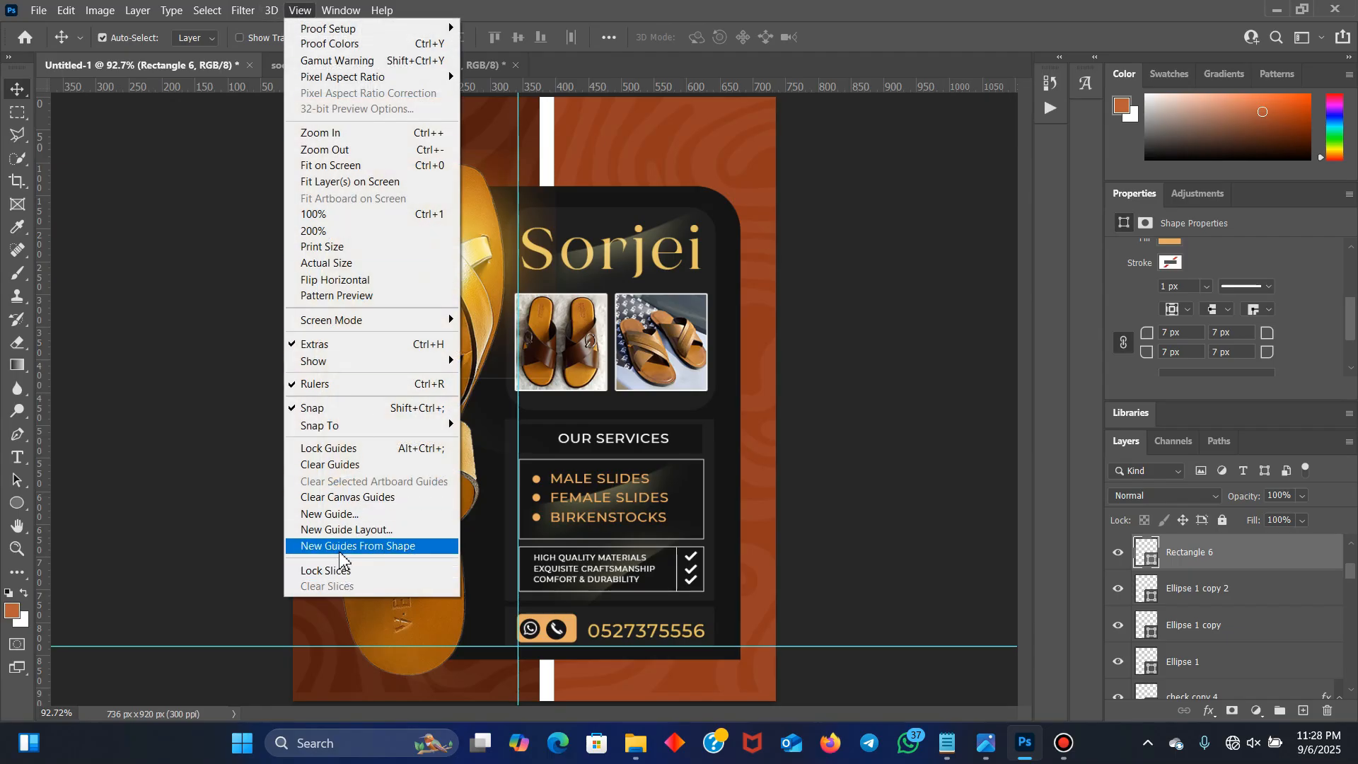
pyautogui.click(354, 472)
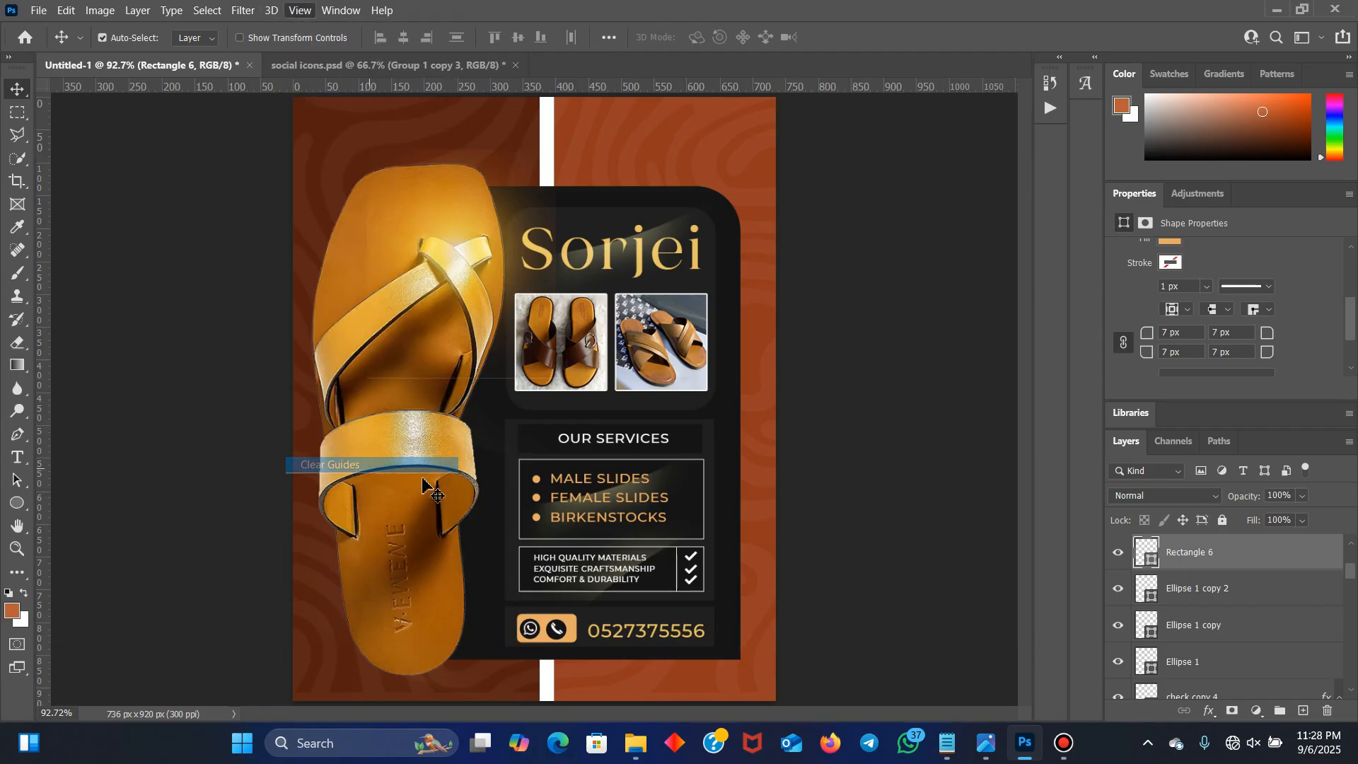